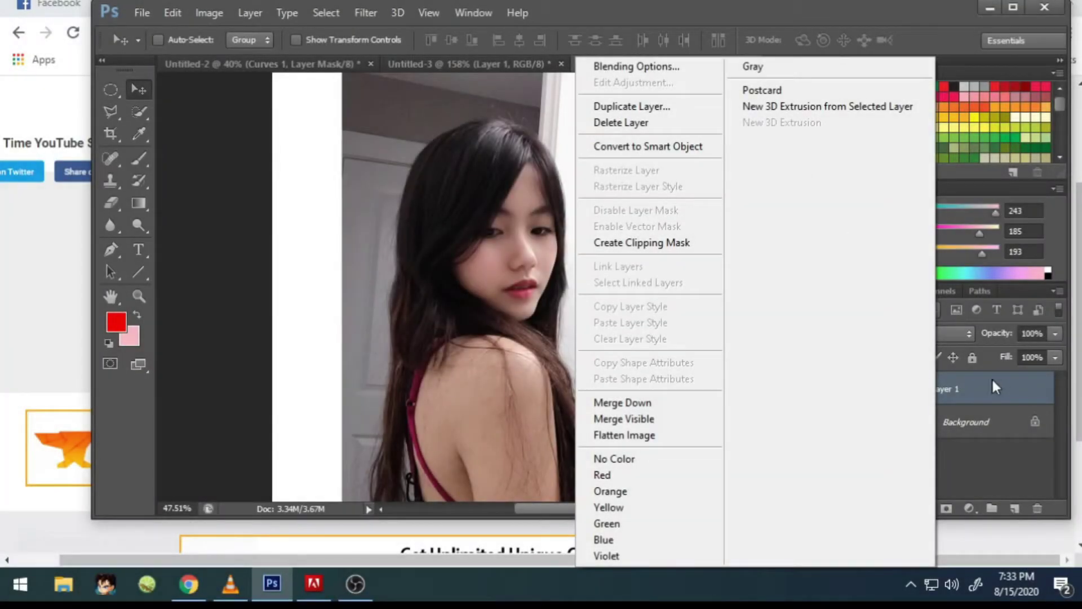
Step: Duplicate the portrait layer into a new document and add a Curves adjustment layer
left_click(679, 108)
left_click(698, 158)
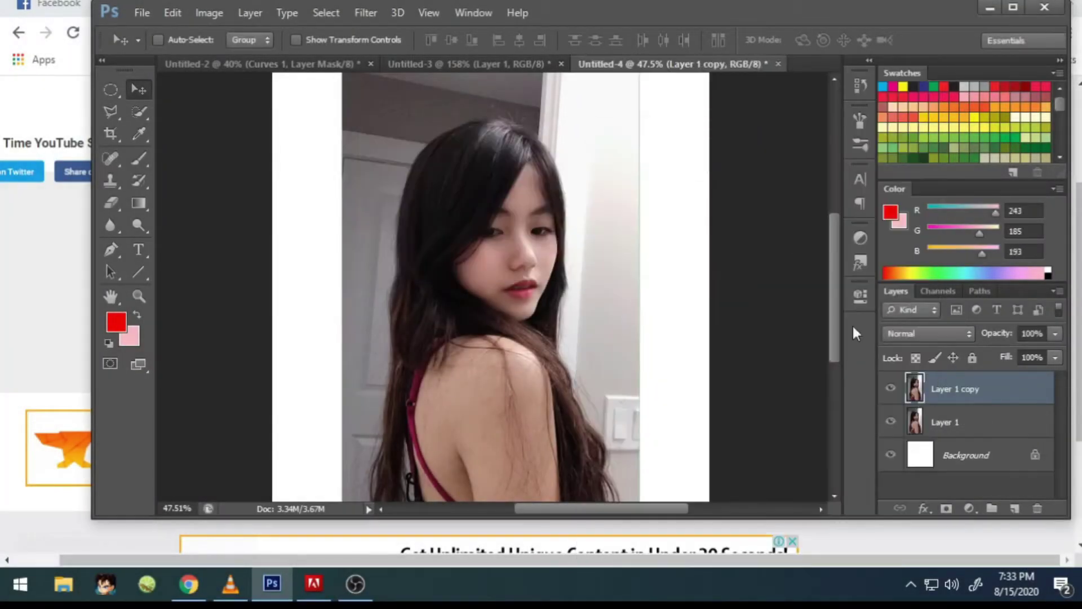
left_click(968, 508)
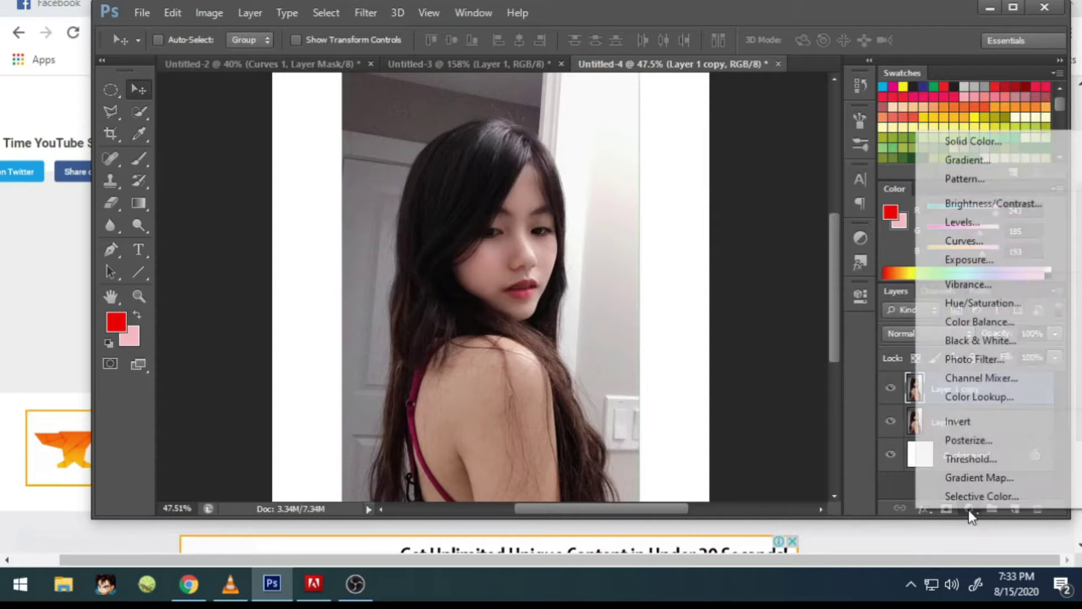
left_click(972, 241)
Step: Shape an S-curve raising highlights and darkening shadows, then select Layer 1 copy
left_click_drag(782, 337, 769, 328)
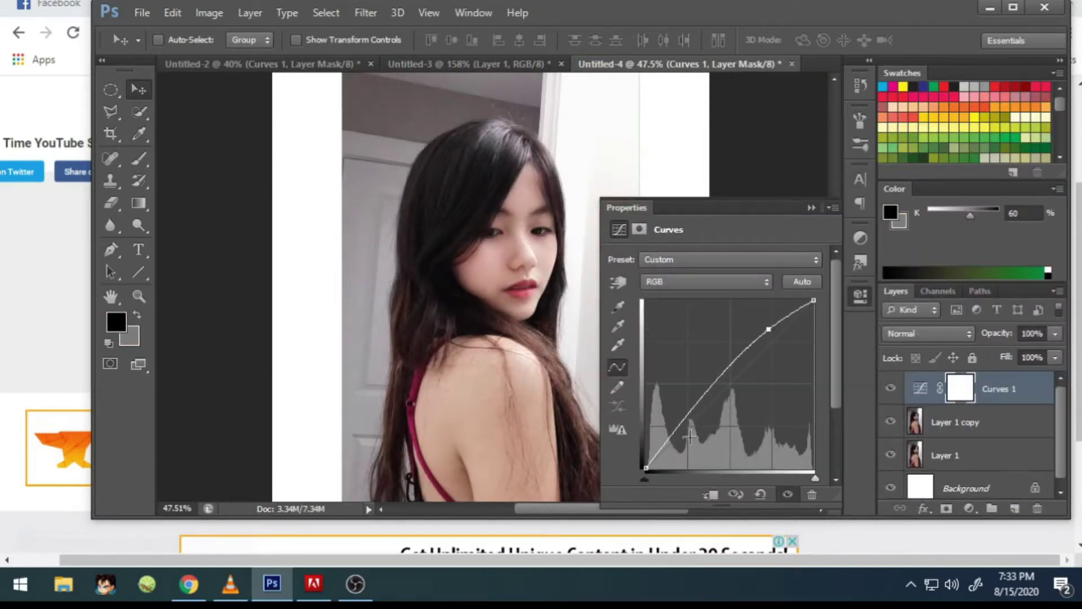
left_click_drag(690, 429, 686, 441)
left_click_drag(769, 329, 776, 331)
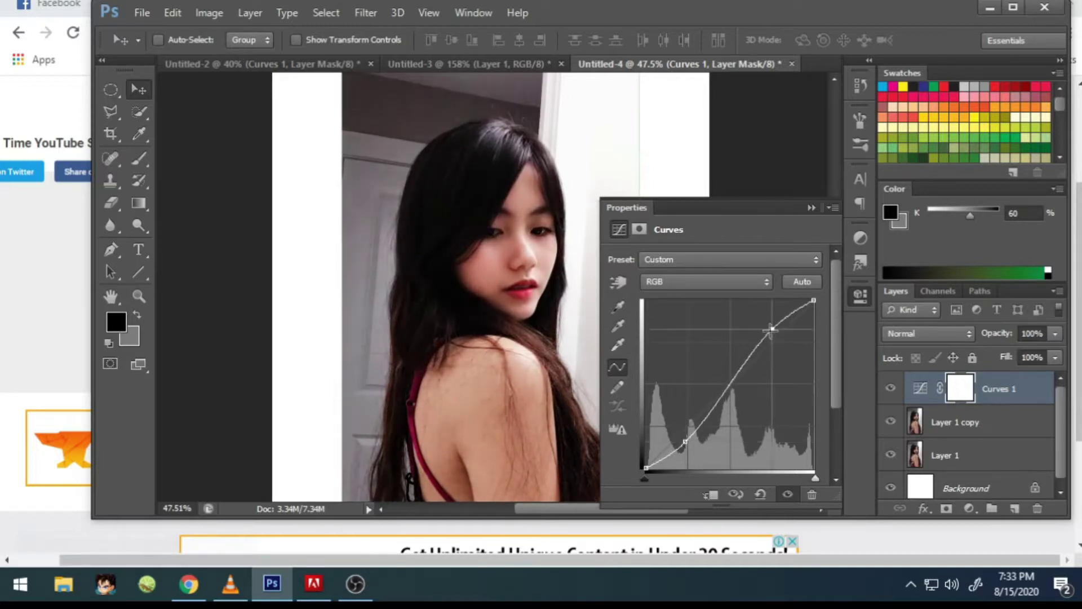
left_click(812, 207)
left_click(940, 427)
Step: Posterize Layer 1 copy to 7 levels
left_click(206, 12)
mouse_move(235, 56)
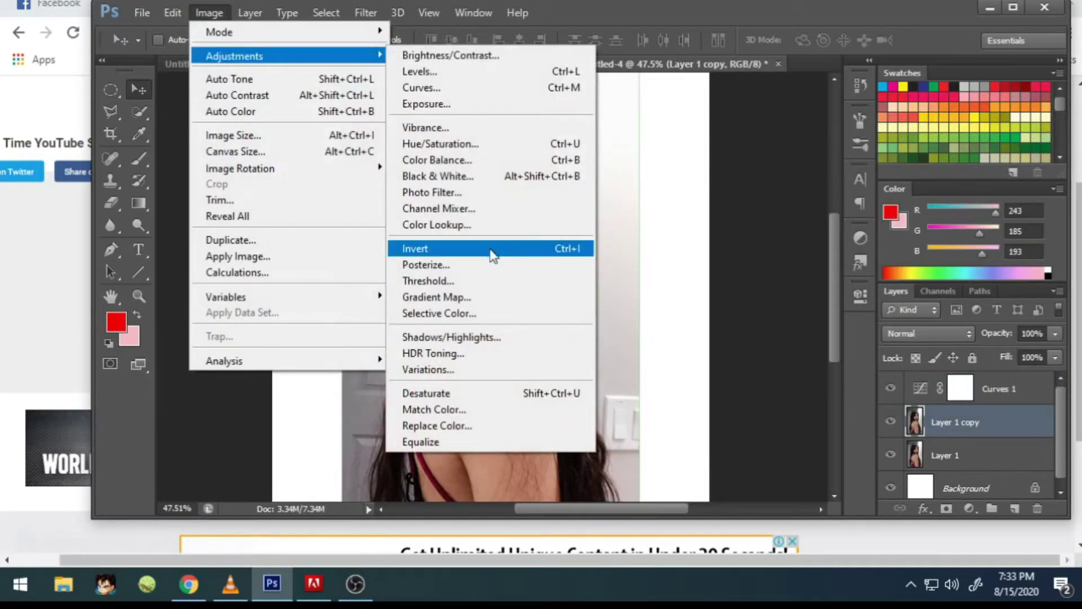
left_click(489, 265)
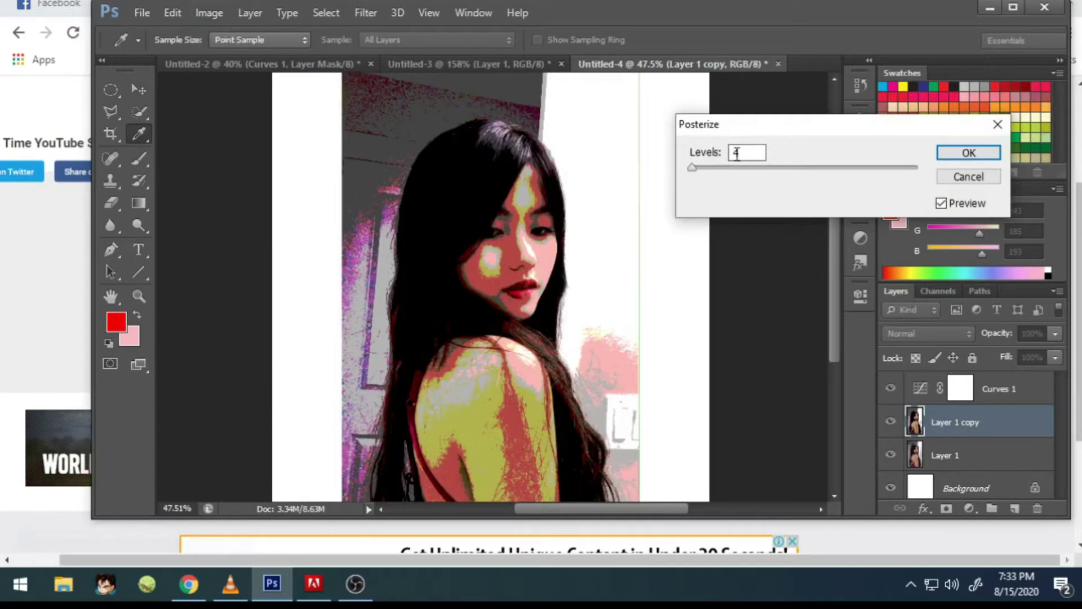
left_click_drag(721, 167, 694, 165)
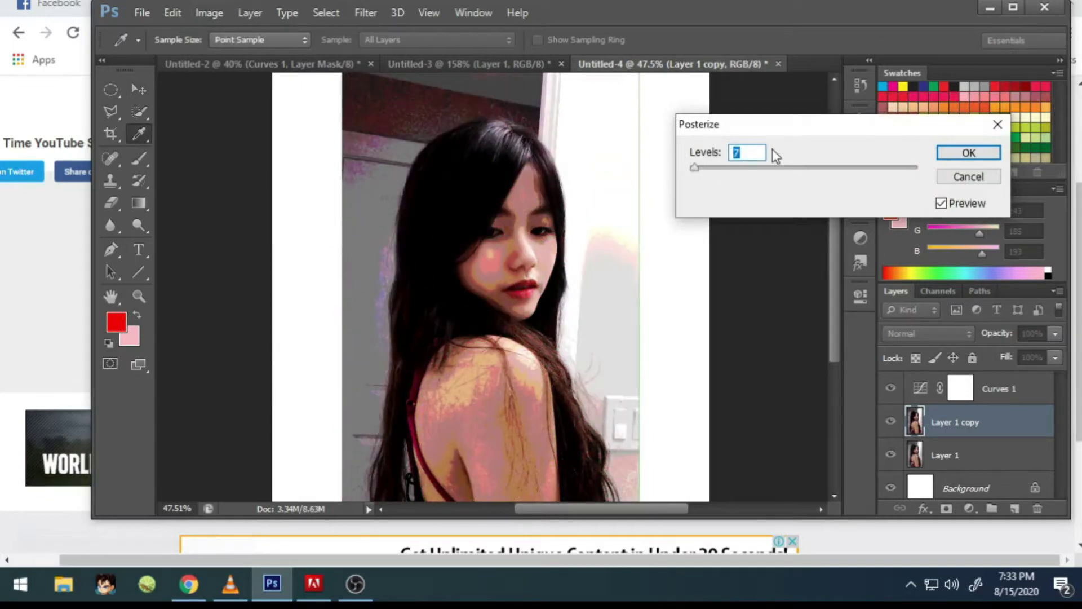
left_click(969, 153)
Step: Zoom in on the posterized face and hide Layer 1 copy
key("v")
scroll(507, 265, "up", 2)
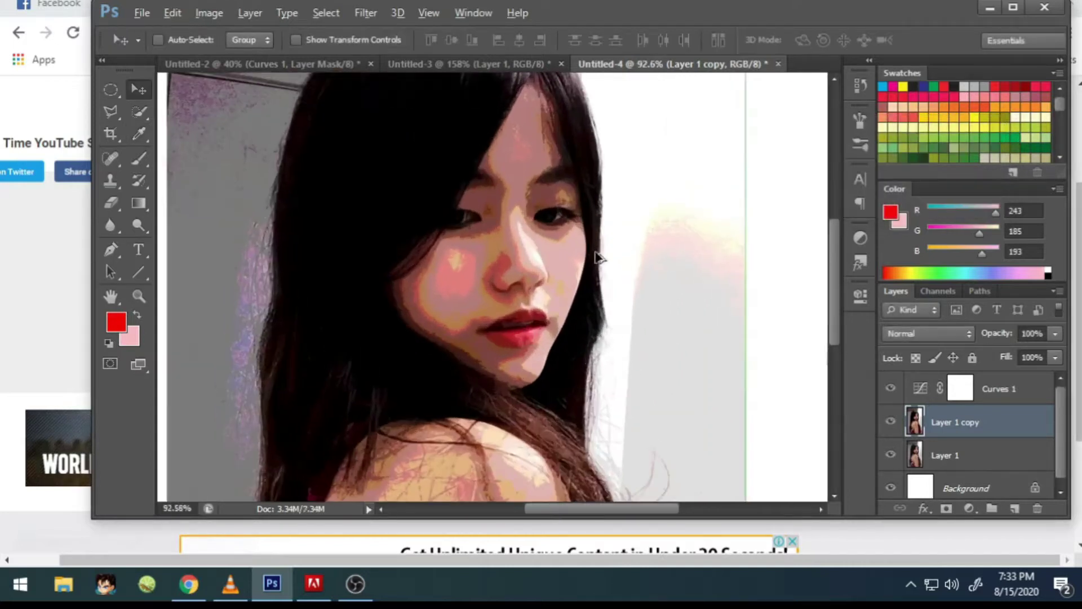
scroll(530, 274, "down", 2)
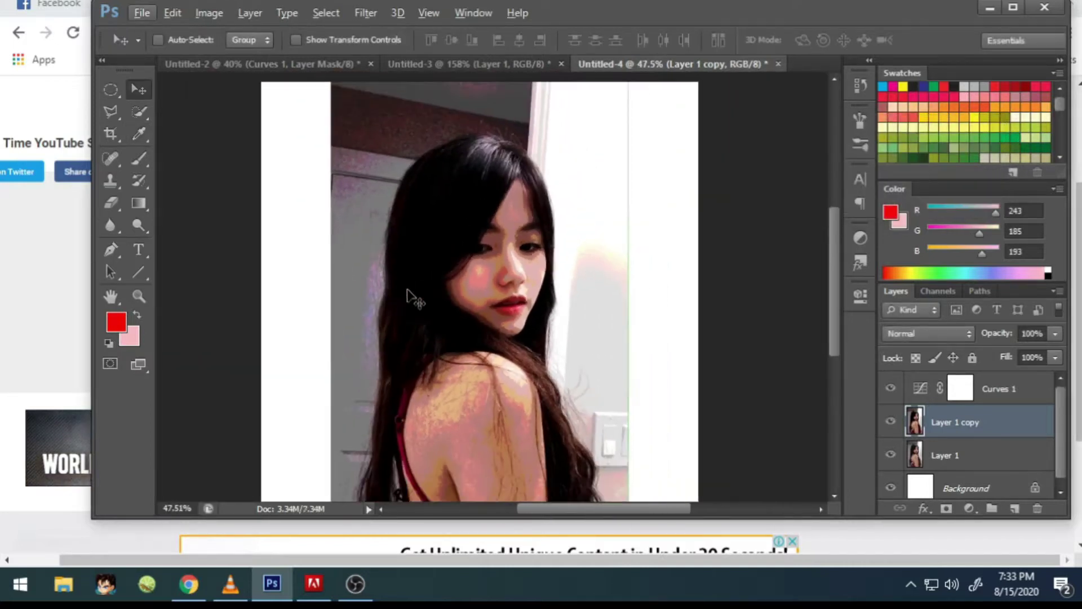
left_click(890, 422)
Step: Hide Curves 1, add Layer 2 above it, and ready the Pen in Shape mode
left_click(890, 389)
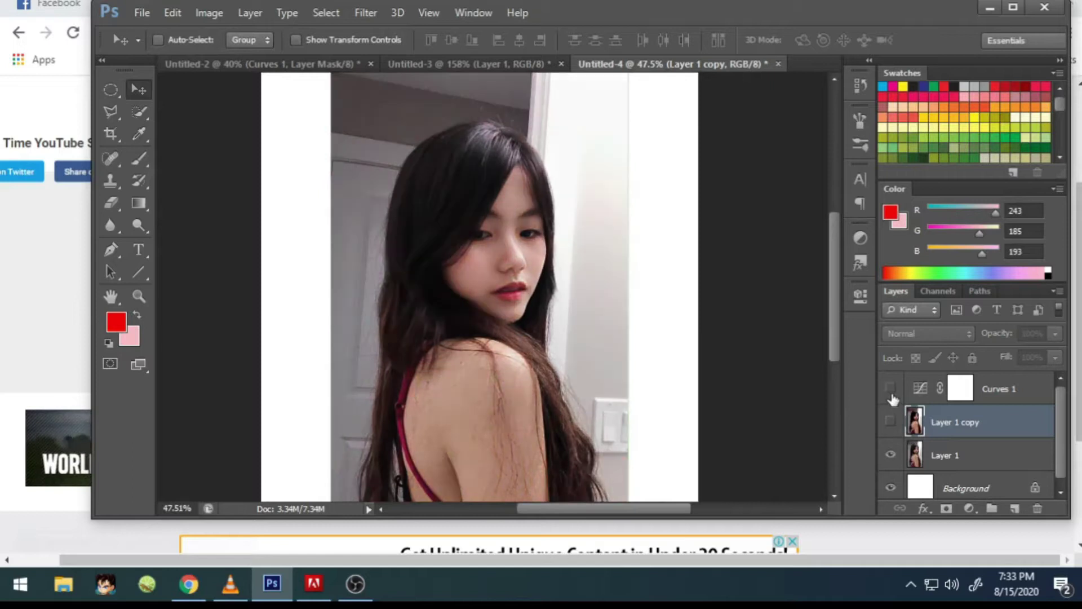
left_click(996, 393)
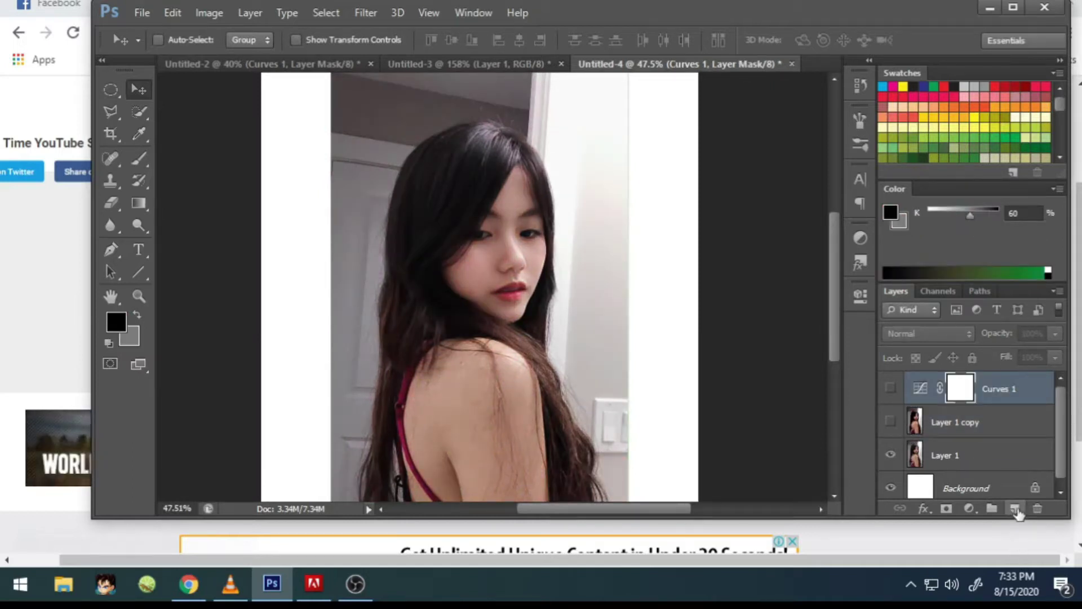
left_click(1016, 509)
left_click(110, 249)
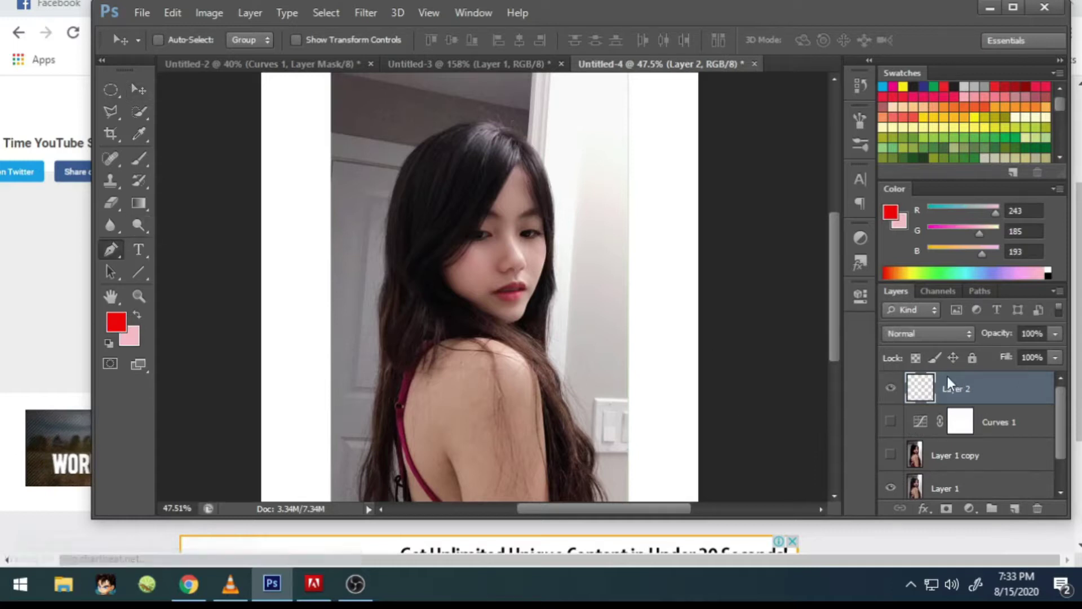
scroll(494, 235, "up", 5, "alt")
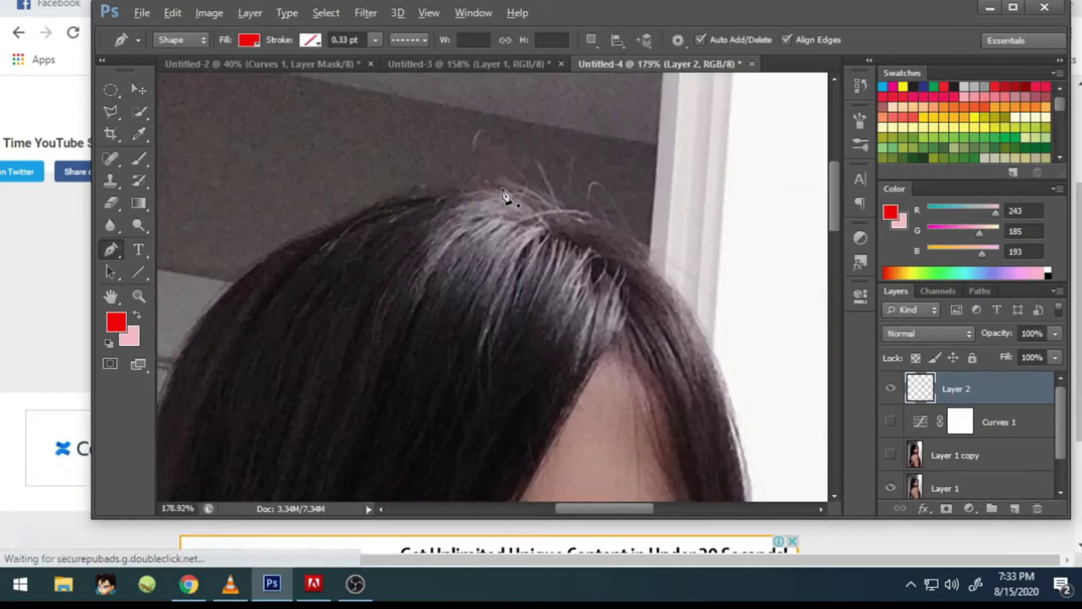
Step: Begin Shape 1 with pen anchors running down the hair's left edge
left_click(608, 232)
left_click(420, 202)
scroll(346, 290, "down", 2)
scroll(524, 135, "left", 2)
scroll(435, 250, "down", 3)
scroll(435, 249, "left", 2)
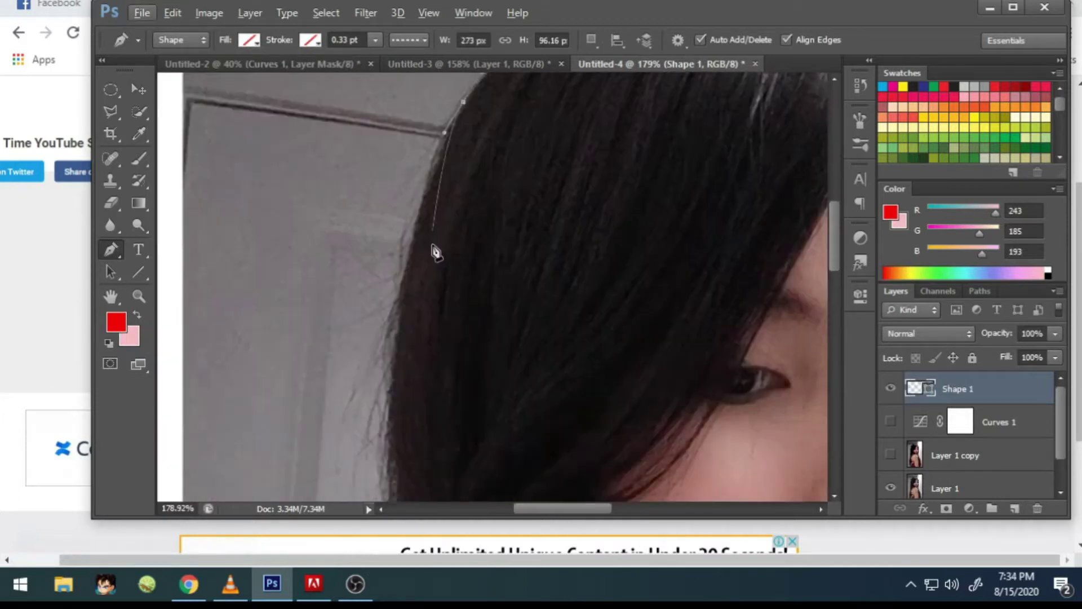
scroll(387, 322, "up", 1, "alt")
left_click(384, 265)
scroll(375, 290, "down", 2)
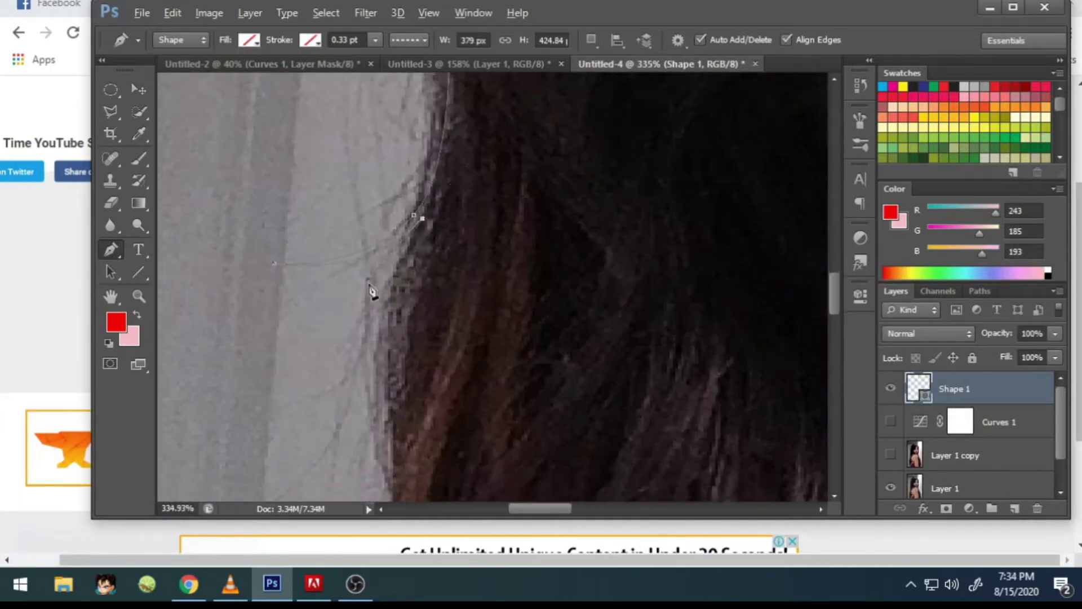
scroll(394, 379, "up", 3)
left_click(389, 375)
scroll(392, 273, "down", 3)
scroll(399, 228, "down", 2)
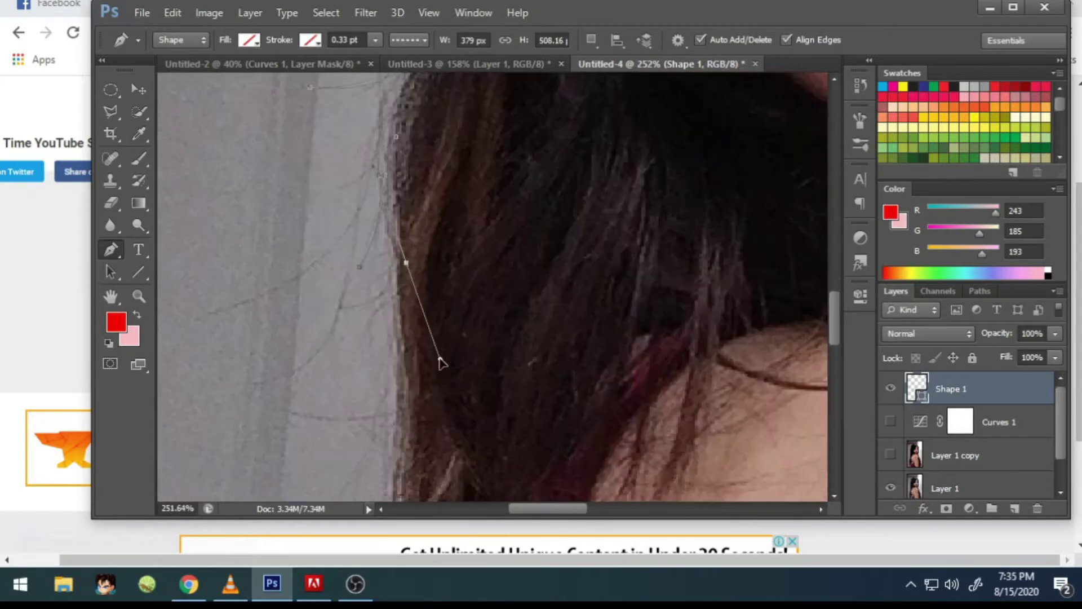
scroll(406, 358, "down", 2, "alt")
Step: Continue the strand path past the strap with smooth curved anchors
left_click(404, 349)
scroll(409, 190, "up", 2)
scroll(411, 230, "down", 3)
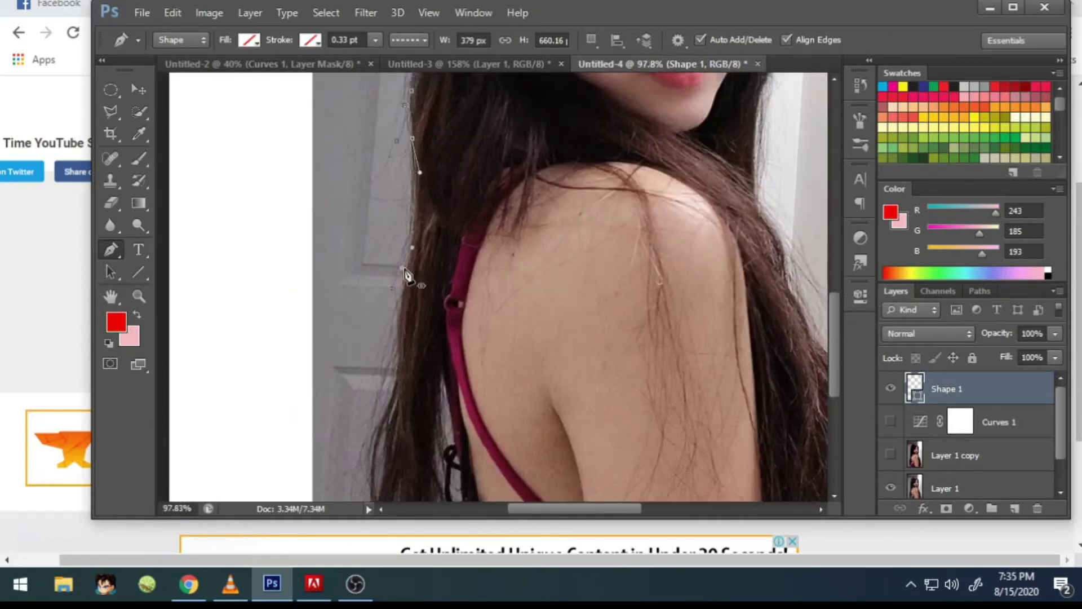
scroll(413, 341, "up", 2)
left_click(462, 88)
scroll(415, 222, "down", 3, "alt")
scroll(406, 317, "up", 4, "alt")
scroll(415, 322, "down", 2)
mouse_move(411, 294)
left_mouse_down()
mouse_move(421, 231)
mouse_move(506, 153)
left_mouse_up()
scroll(415, 314, "down", 1)
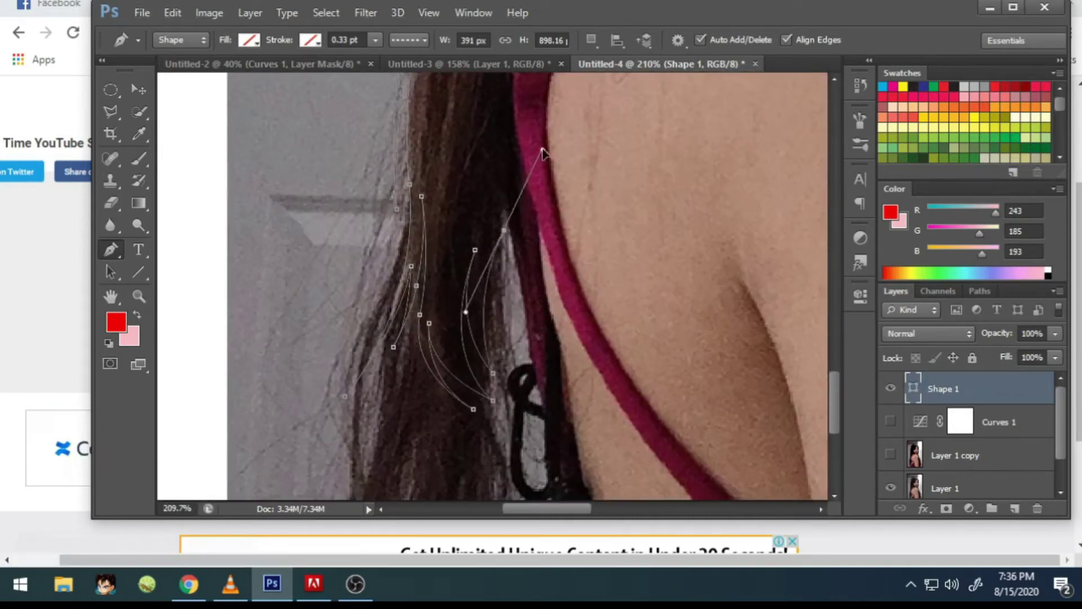
scroll(524, 169, "down", 2)
scroll(515, 198, "up", 1, "alt")
left_click_drag(519, 199, 502, 130)
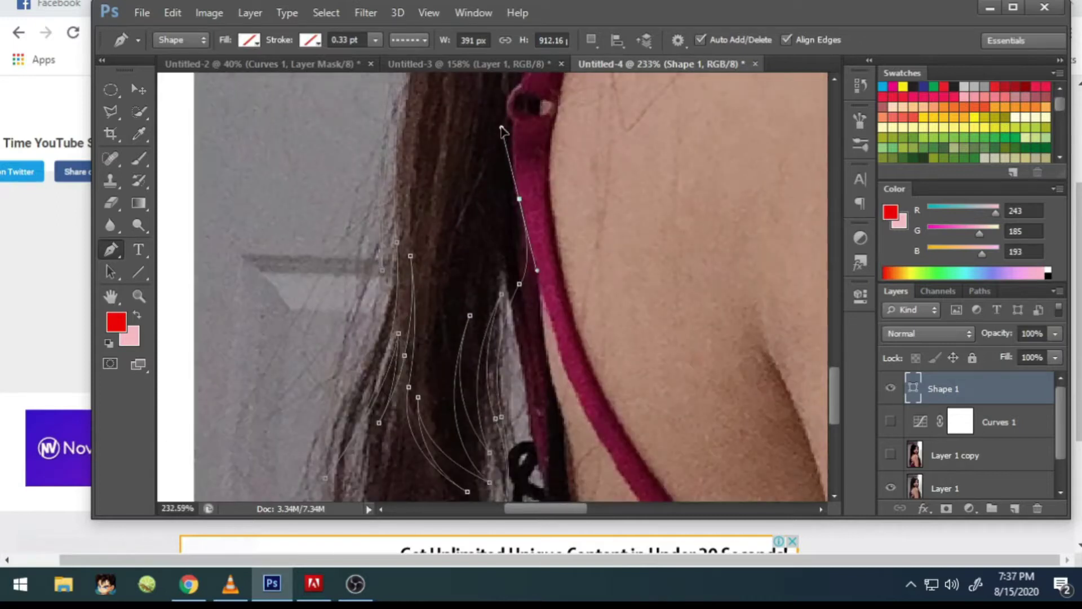
scroll(514, 270, "down", 3, "alt")
scroll(514, 231, "up", 2, "alt")
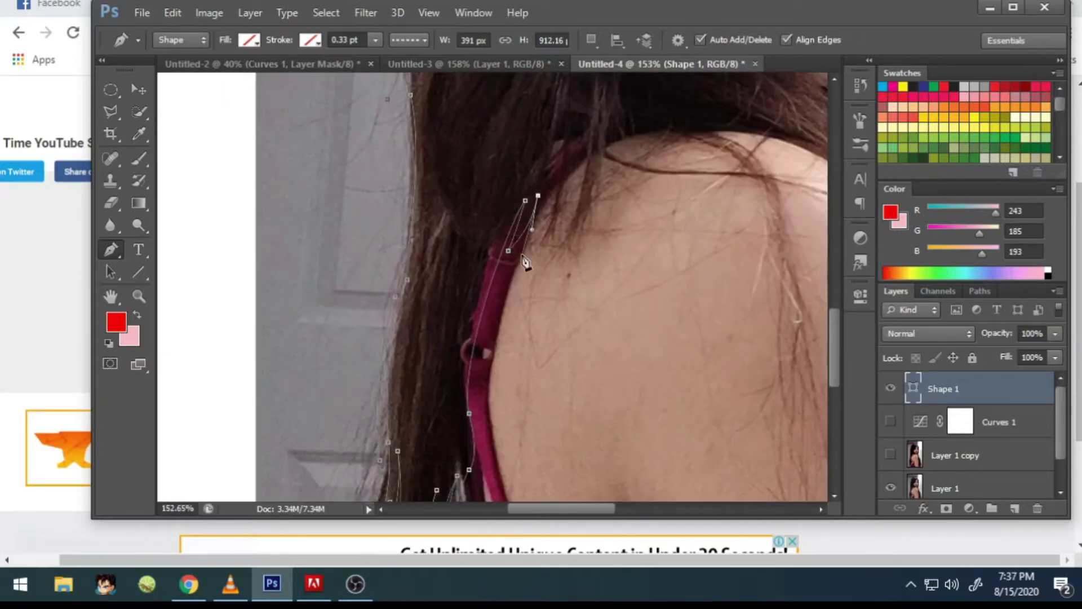
scroll(523, 260, "down", 2, "alt")
scroll(549, 278, "up", 3, "alt")
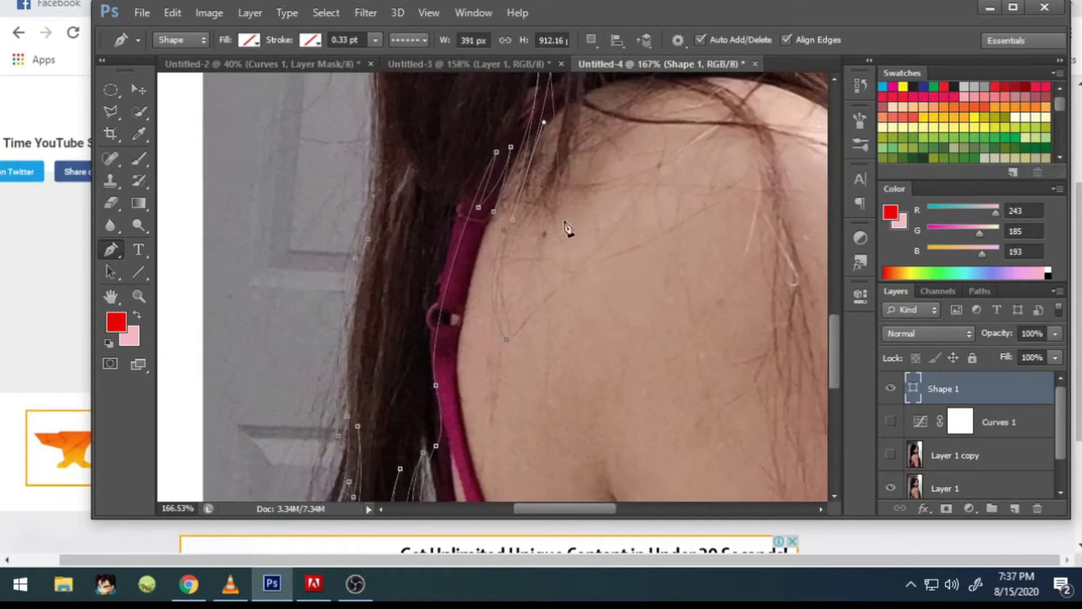
scroll(558, 249, "up", 2, "alt")
Step: Curve a new strand from the neck hair toward the shoulder
left_click(560, 129)
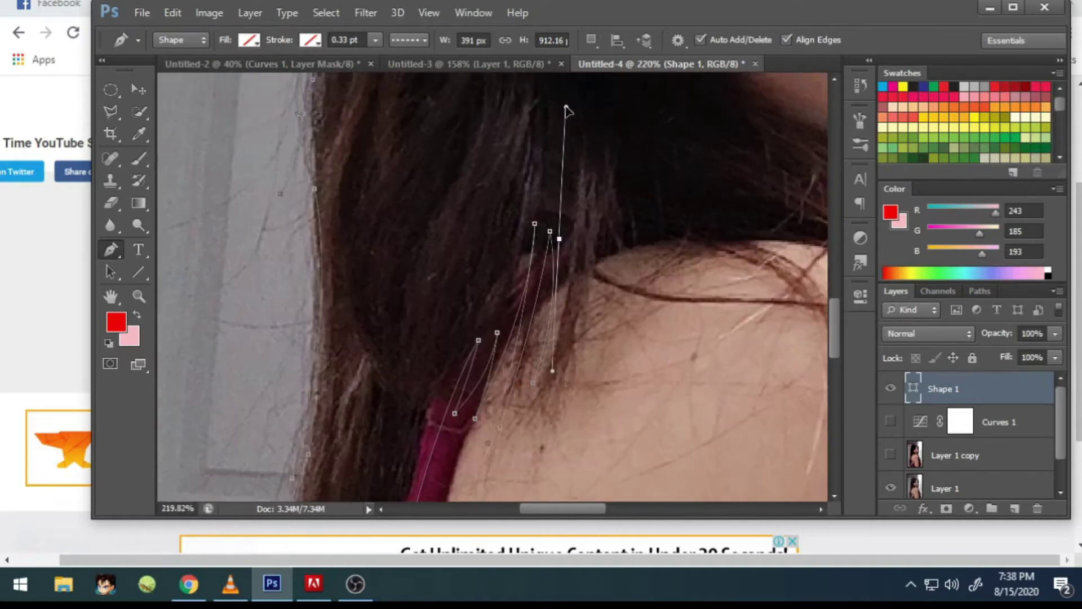
left_click_drag(565, 206, 556, 268)
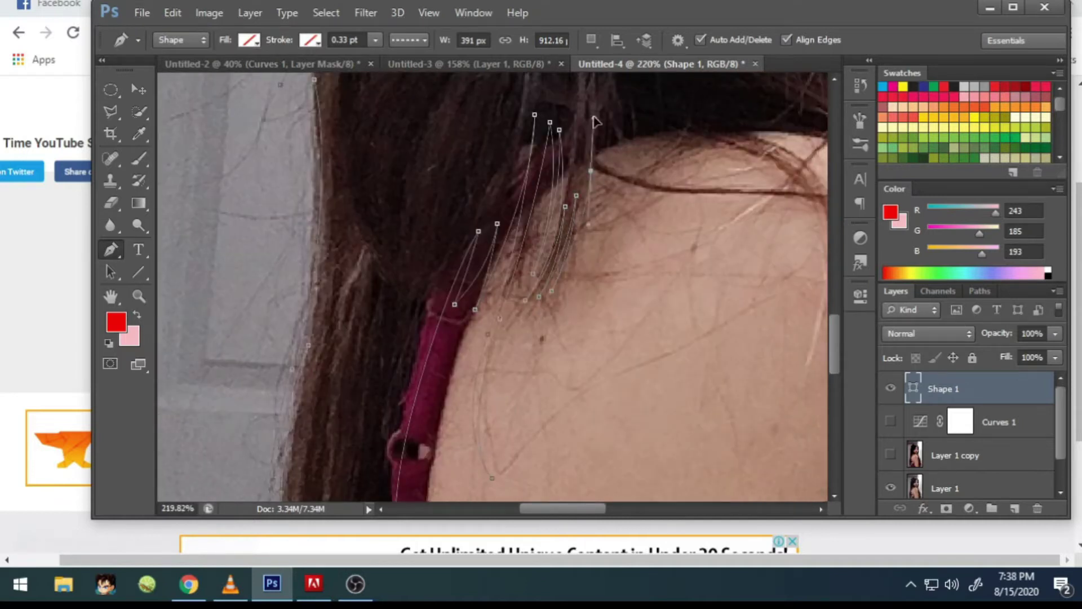
scroll(598, 170, "down", 2, "alt")
scroll(565, 249, "up", 2, "alt")
scroll(633, 251, "up", 1, "alt")
left_click_drag(573, 263, 468, 217)
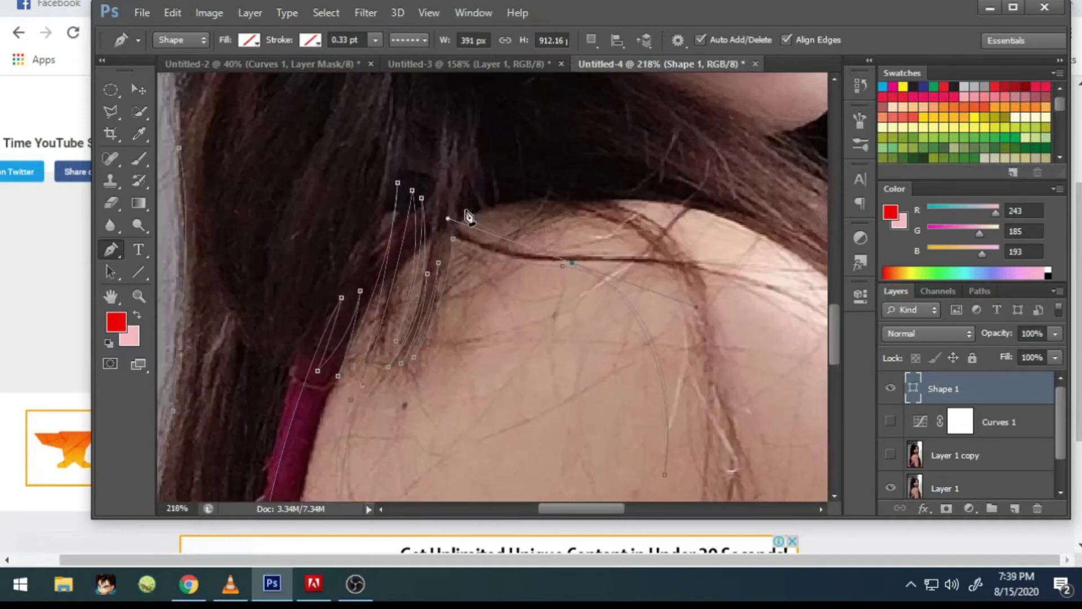
scroll(547, 274, "up", 1, "alt")
scroll(697, 467, "down", 2)
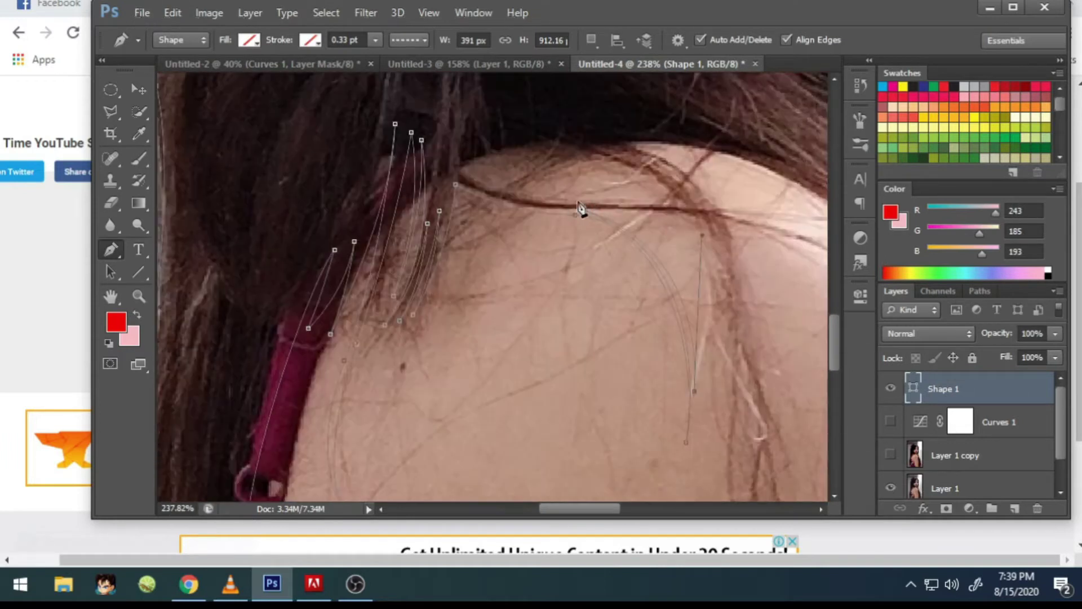
scroll(580, 209, "up", 4, "alt")
Step: Arc strands across the shoulder hair and anchor the path down the back hair edge
left_click_drag(504, 225, 381, 223)
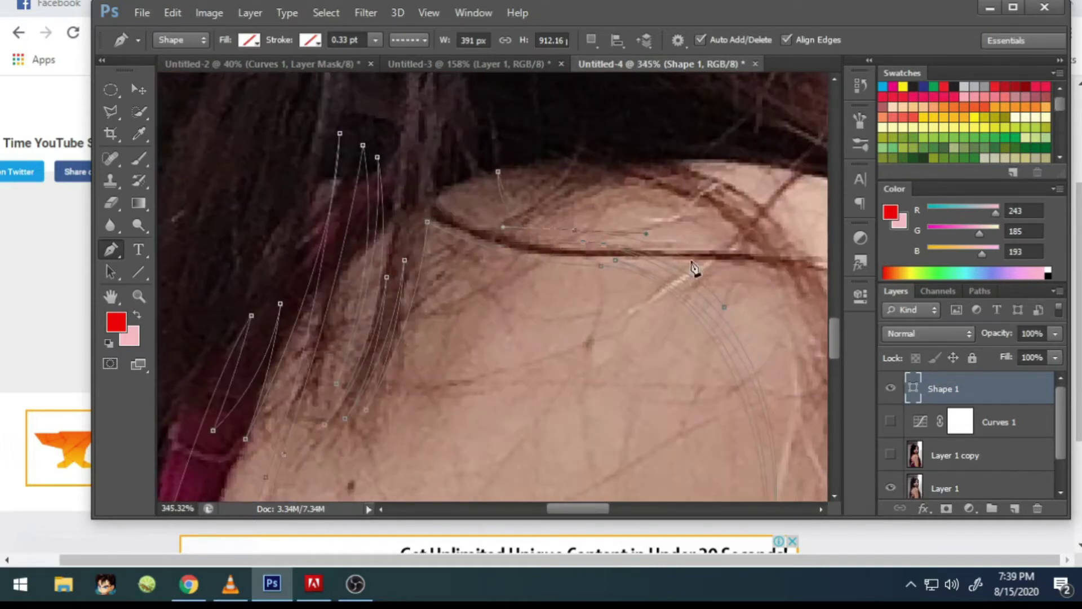
scroll(455, 152, "up", 2, "alt")
scroll(554, 203, "down", 3, "alt")
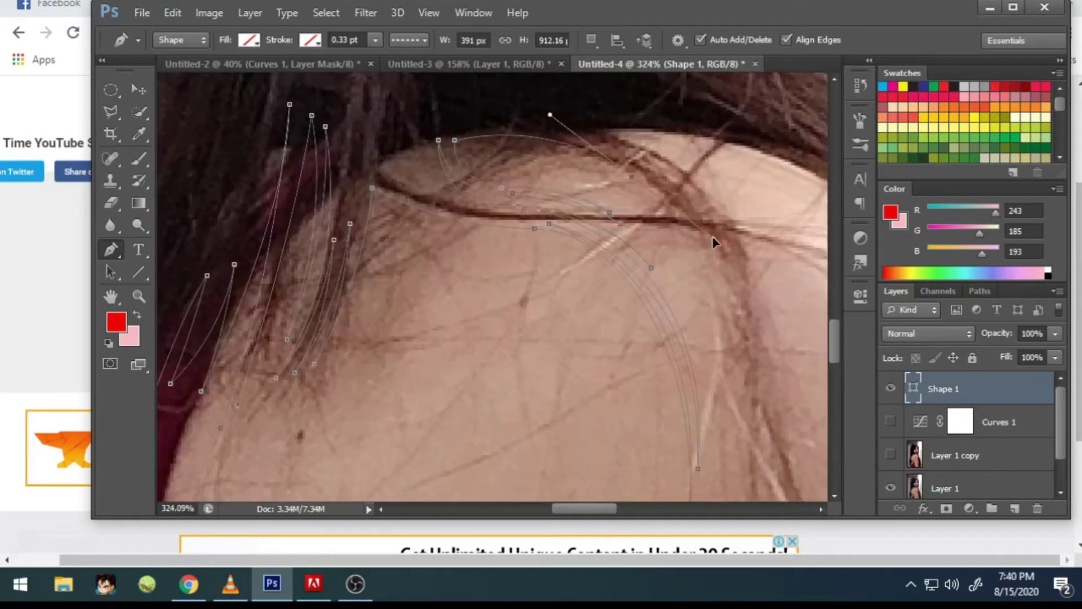
scroll(623, 374, "down", 5, "alt")
scroll(621, 399, "up", 4, "alt")
scroll(659, 223, "up", 1, "alt")
left_click_drag(685, 243, 791, 384)
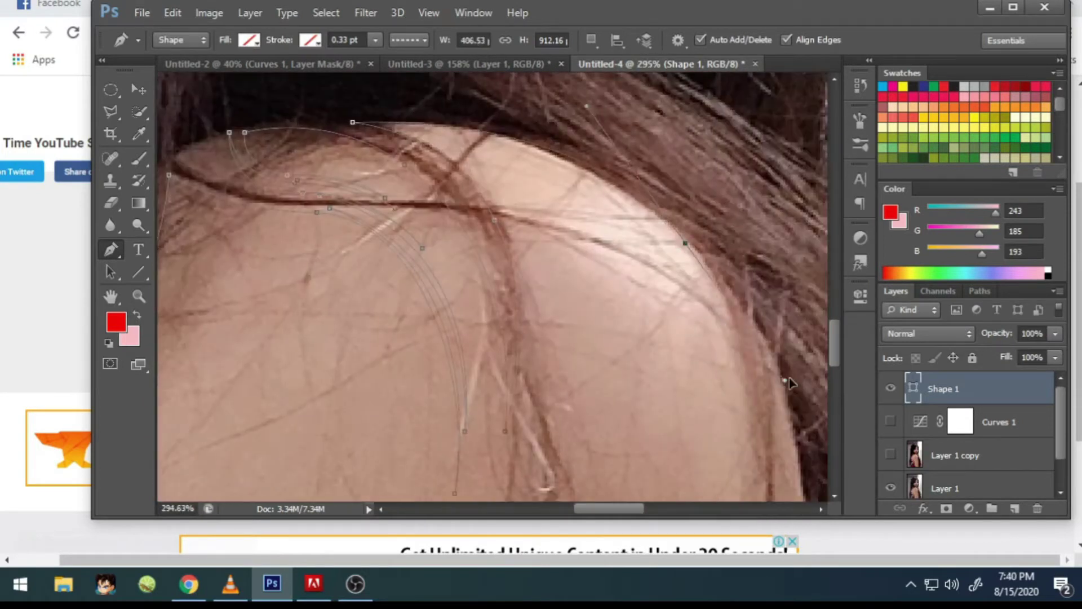
scroll(633, 295, "down", 3, "alt")
scroll(631, 254, "up", 3, "alt")
left_click(553, 327)
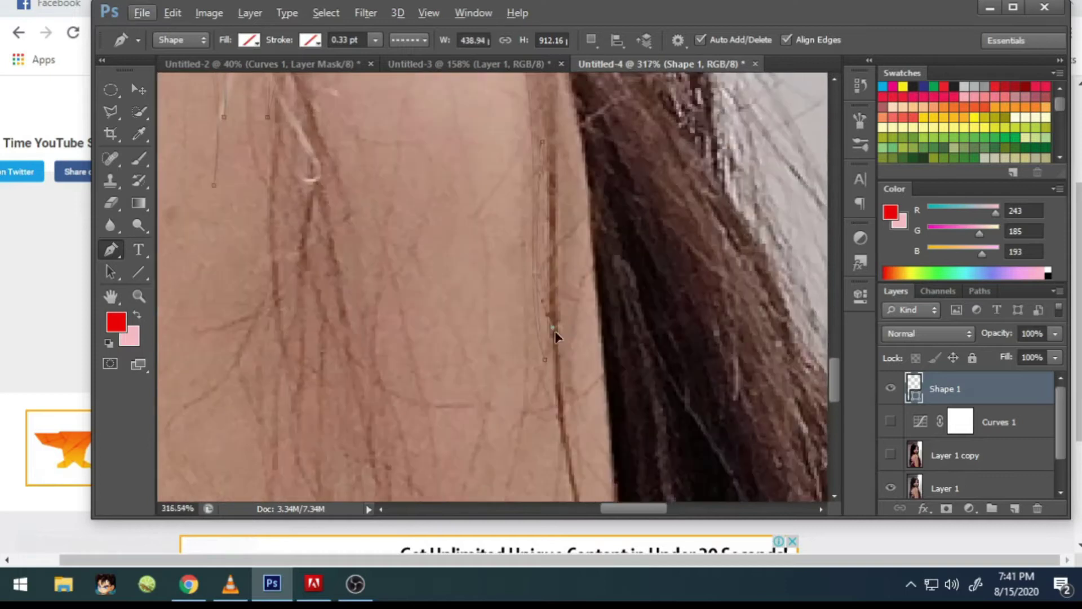
scroll(555, 336, "down", 2, "alt")
scroll(532, 158, "down", 2, "alt")
scroll(563, 281, "down", 2, "alt")
Step: Extend the path beneath the hair ends and curve it back along the hair outline
scroll(604, 387, "down", 1, "alt")
left_click(531, 394)
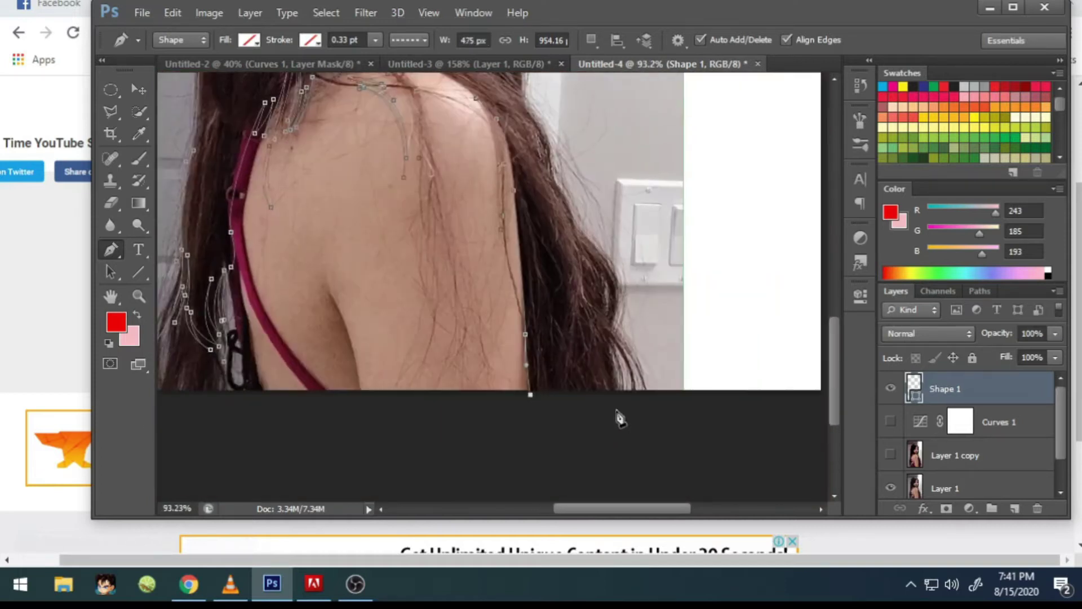
scroll(620, 418, "up", 4, "alt")
left_click(609, 424)
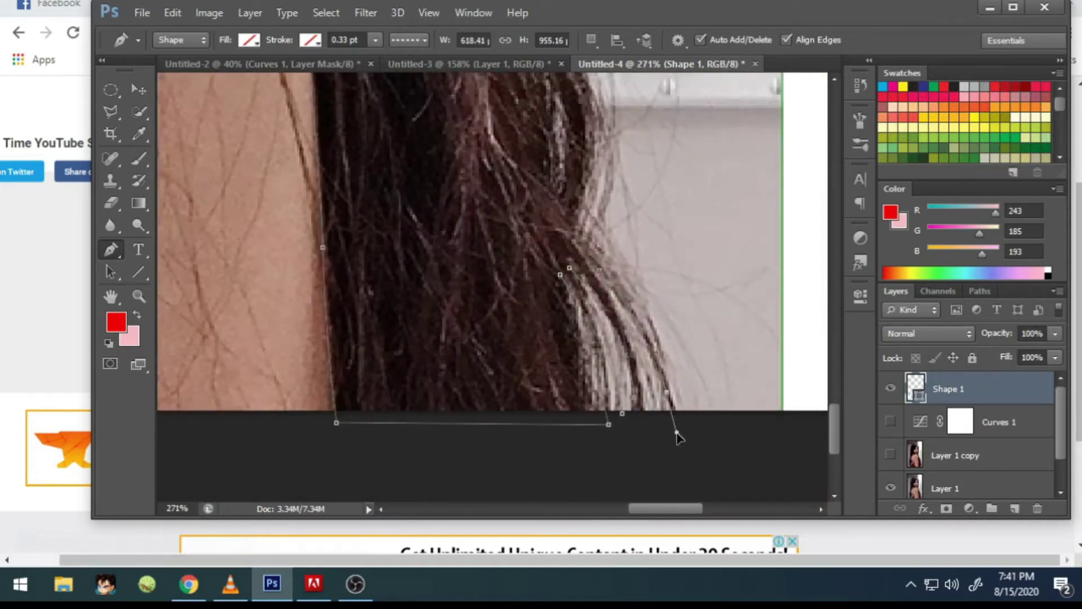
scroll(648, 293, "up", 2)
scroll(617, 162, "up", 2)
scroll(763, 336, "down", 2, "alt")
left_click_drag(615, 202, 589, 153)
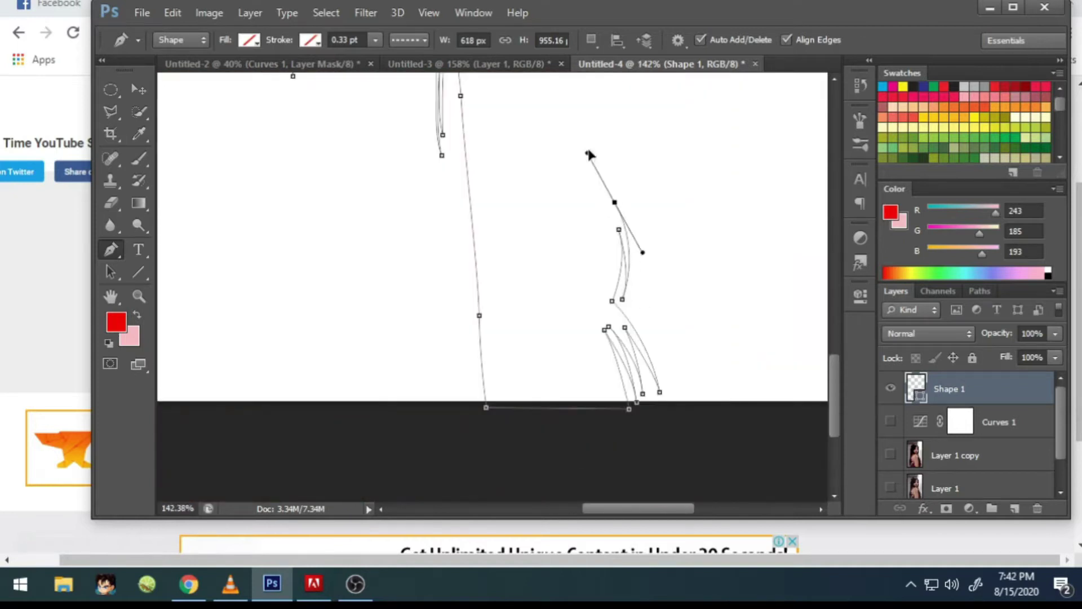
scroll(572, 170, "up", 1, "alt")
scroll(507, 157, "up", 1, "alt")
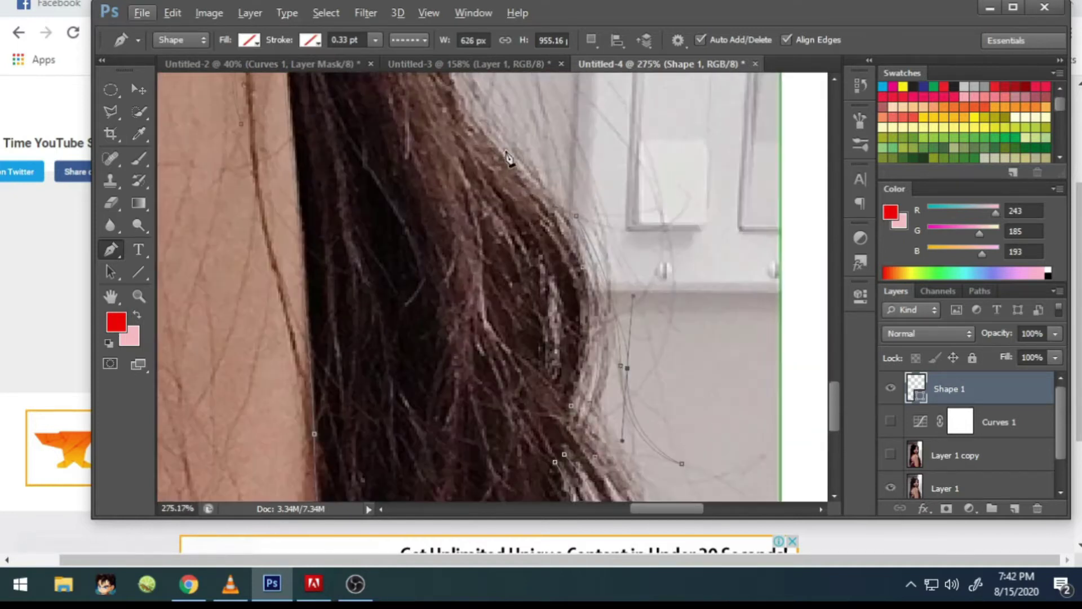
scroll(578, 224, "right", 1, "ctrl")
left_click(567, 415)
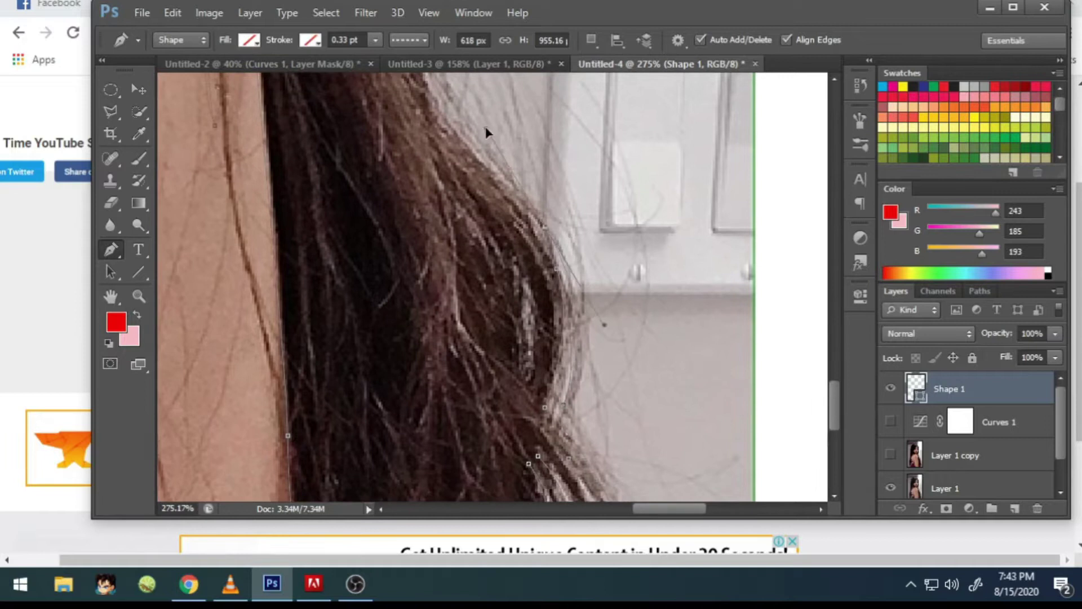
Step: Briefly hide and reshow the photo layer to check the path
left_click(891, 488)
left_click(891, 488)
scroll(490, 254, "up", 1, "alt")
scroll(489, 258, "down", 2)
scroll(490, 259, "down", 1, "alt")
scroll(551, 369, "up", 2, "alt")
Step: Add a final anchor on the strand edge and close the outline at its starting anchor
left_click(354, 103)
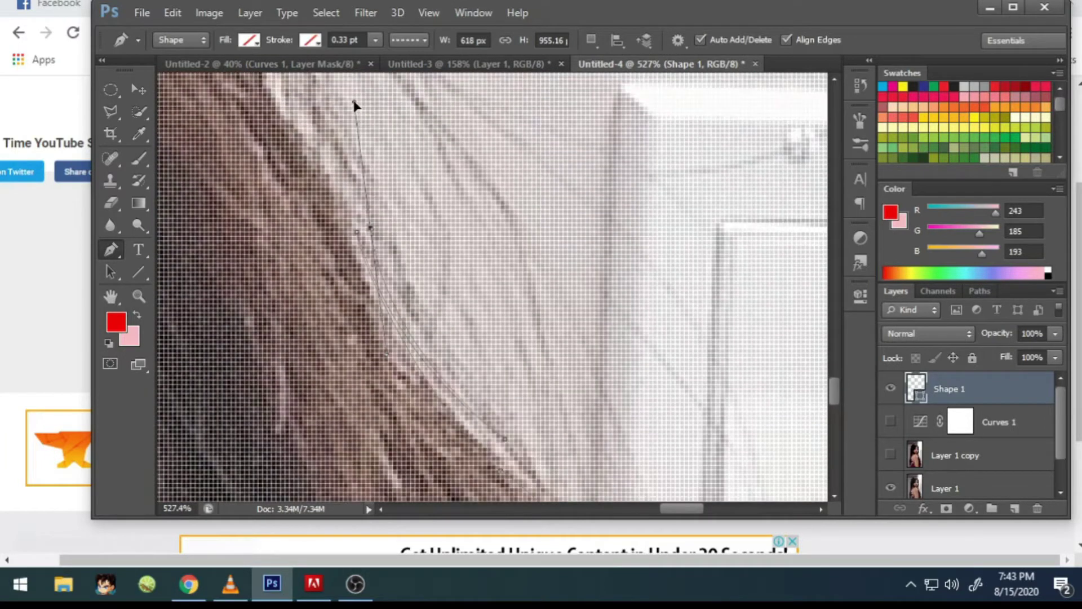
scroll(483, 225, "down", 1, "alt")
scroll(430, 152, "down", 1, "alt")
scroll(402, 102, "up", 2, "alt")
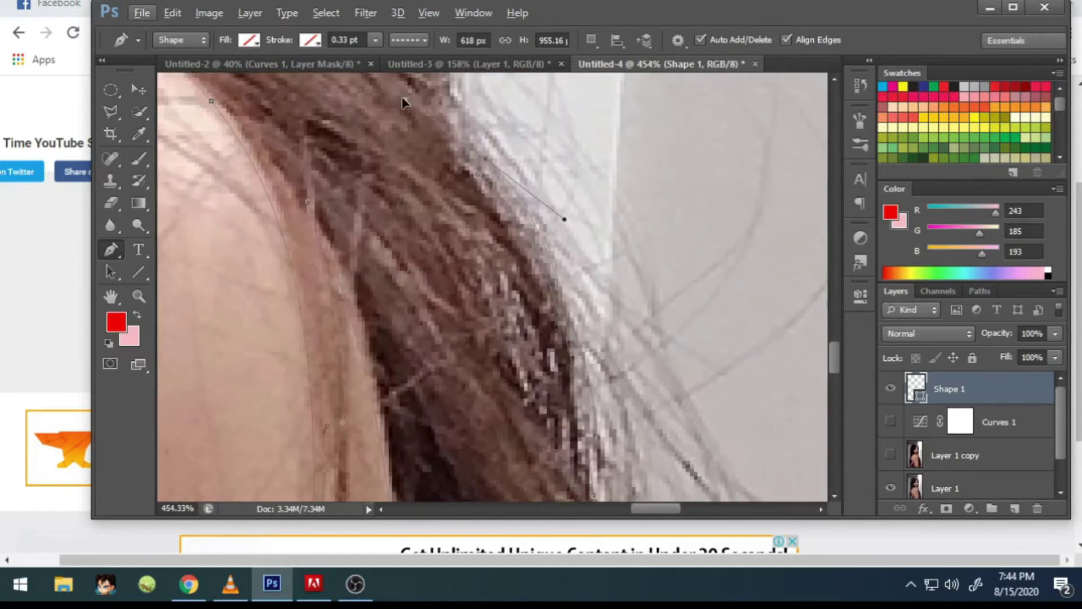
scroll(561, 293, "down", 2, "alt")
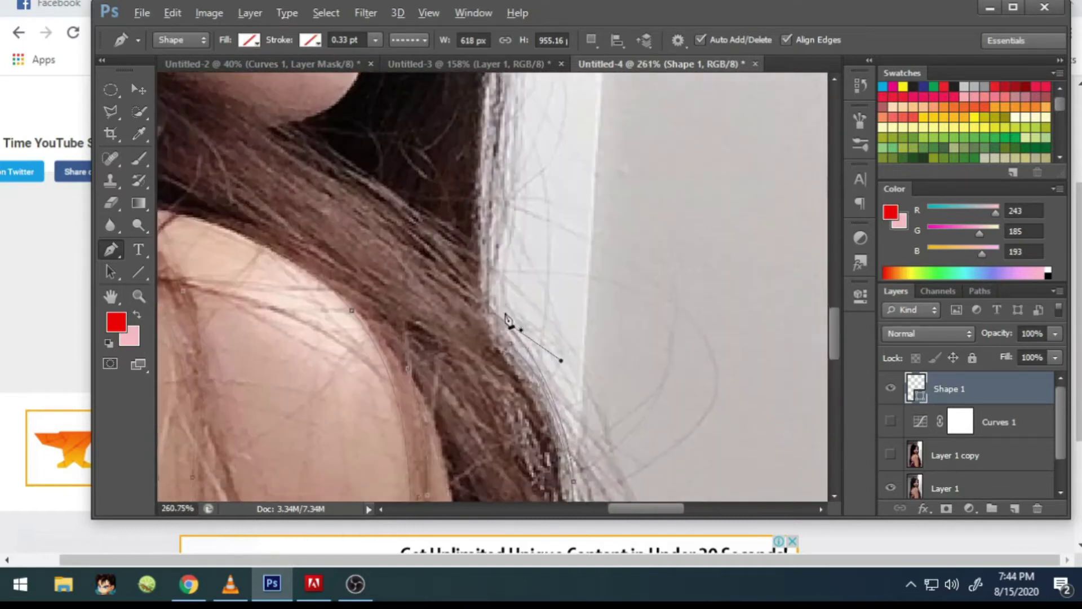
scroll(509, 323, "down", 2, "alt")
scroll(512, 145, "up", 3, "alt")
scroll(489, 292, "down", 2, "alt")
scroll(507, 225, "up", 2, "alt")
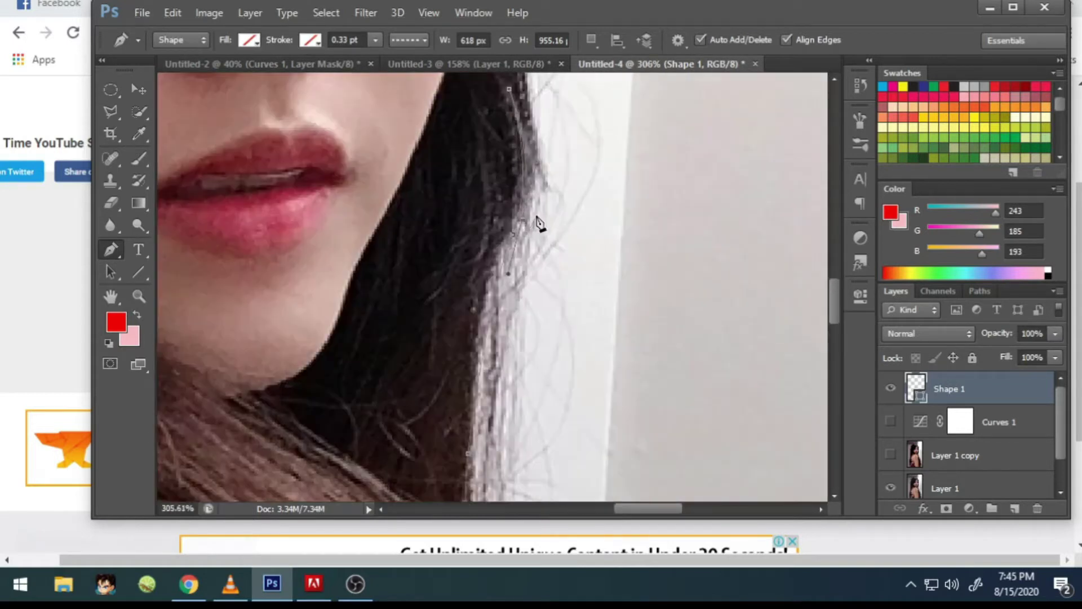
scroll(540, 225, "down", 1, "alt")
scroll(536, 237, "down", 1, "alt")
scroll(542, 229, "down", 1, "alt")
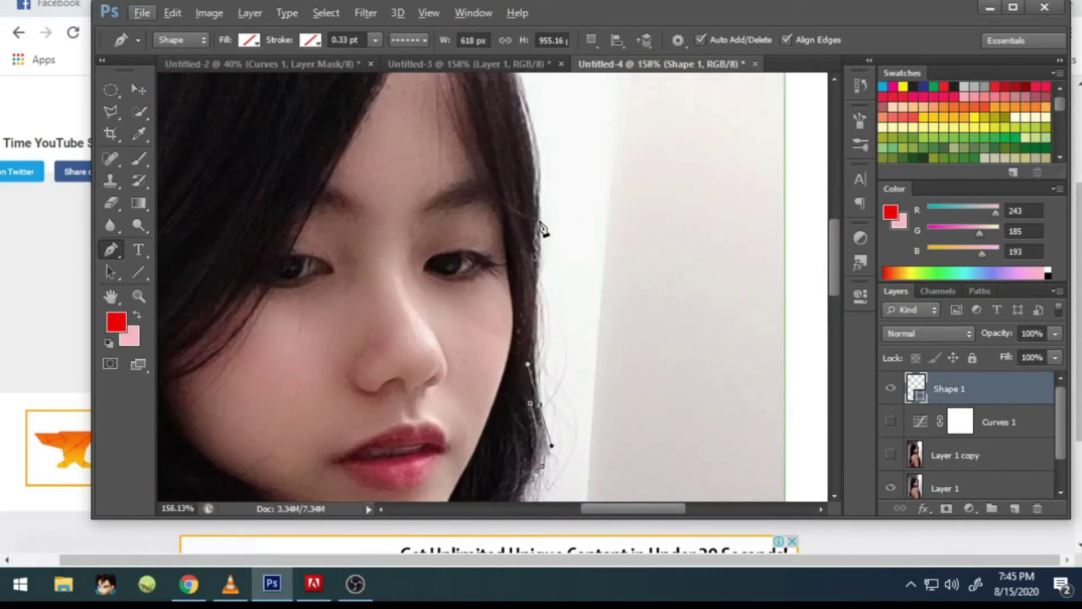
scroll(542, 228, "up", 3)
left_click_drag(413, 146, 371, 127)
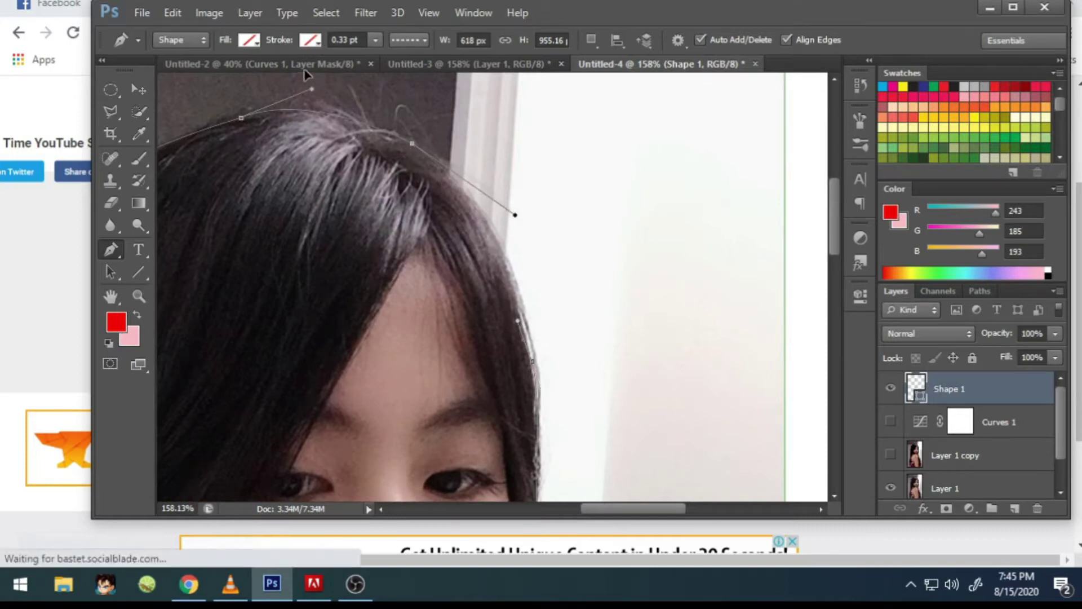
scroll(313, 81, "up", 1)
scroll(731, 314, "down", 2)
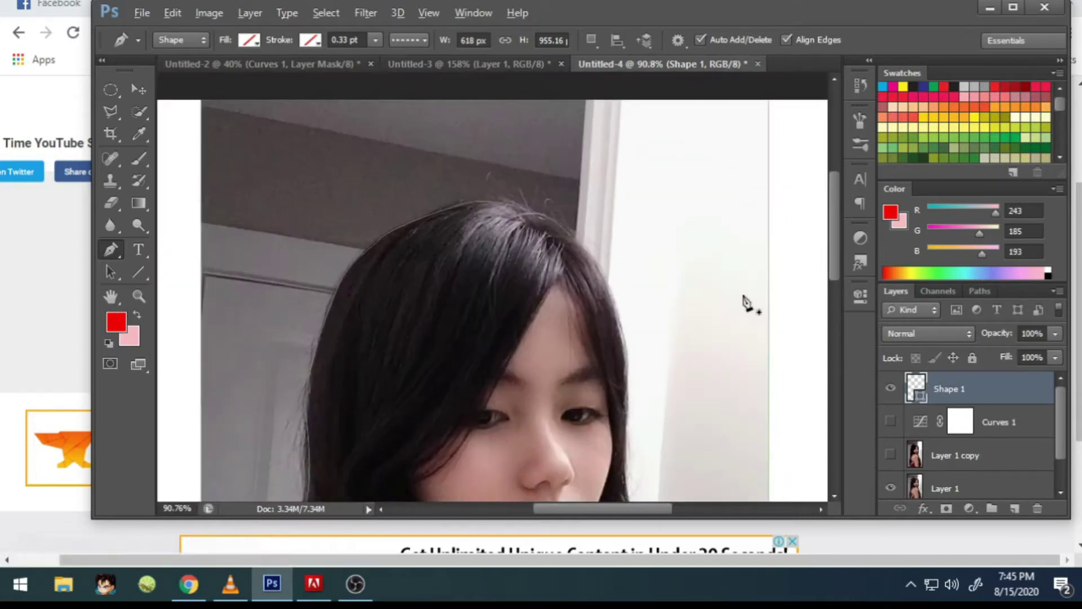
scroll(741, 304, "down", 2)
scroll(708, 246, "down", 1)
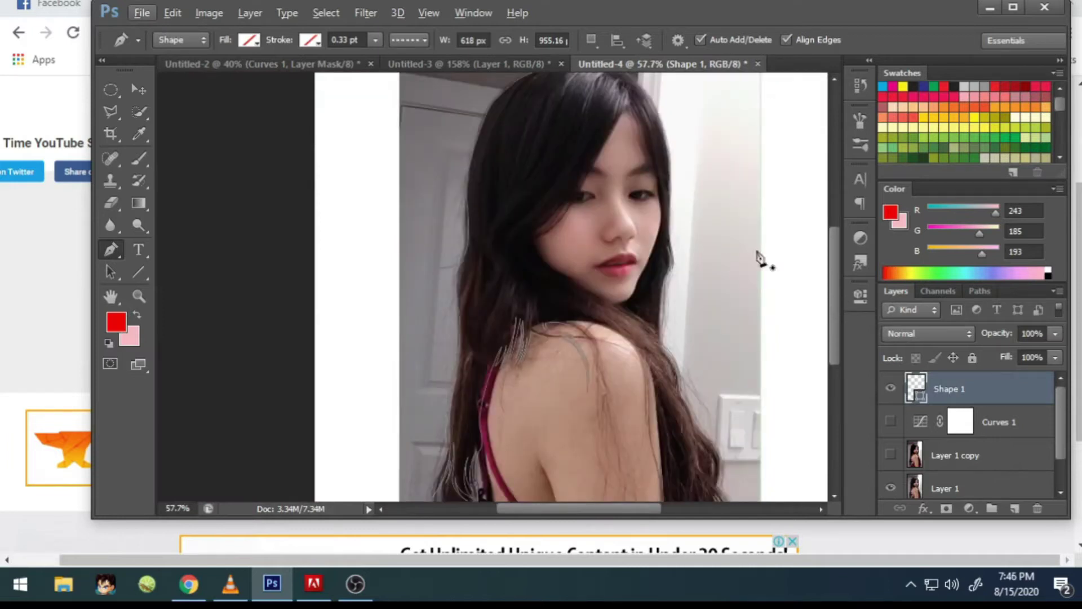
Step: Hide Layer 1 and set the foreground colour to near-black brown #160d0d
left_click(892, 490)
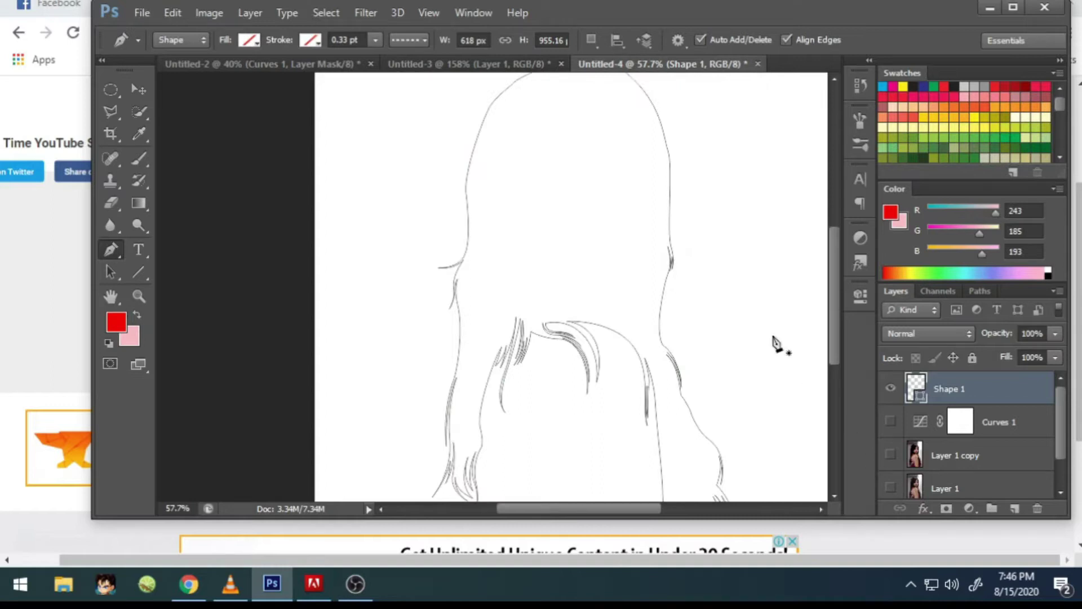
left_click(115, 326)
mouse_move(642, 250)
left_mouse_down()
mouse_move(609, 316)
mouse_move(627, 314)
mouse_move(572, 302)
mouse_move(589, 299)
mouse_move(601, 332)
left_mouse_up()
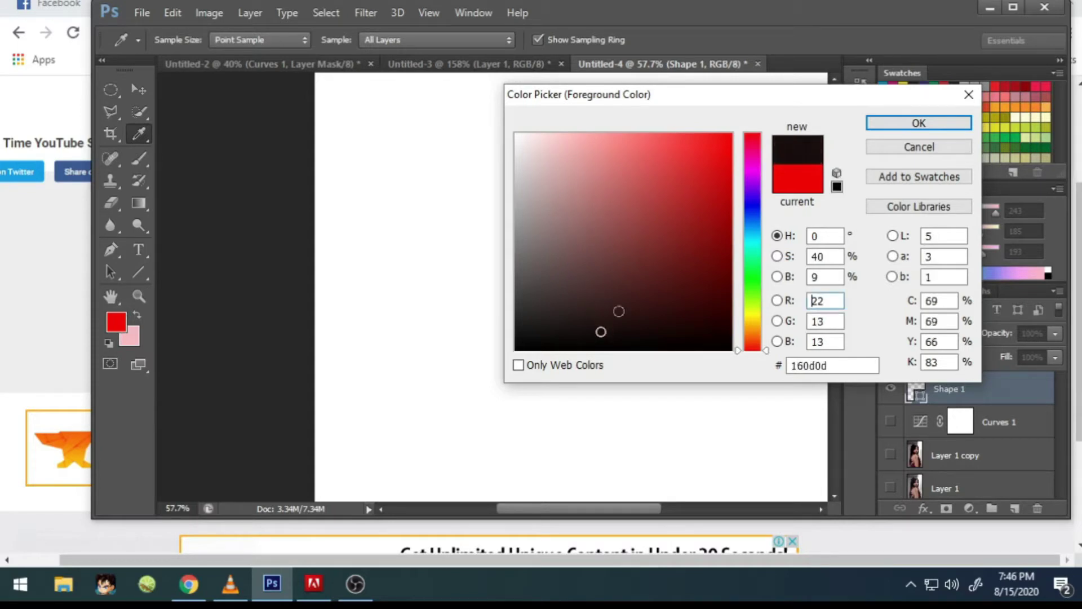
left_click(915, 122)
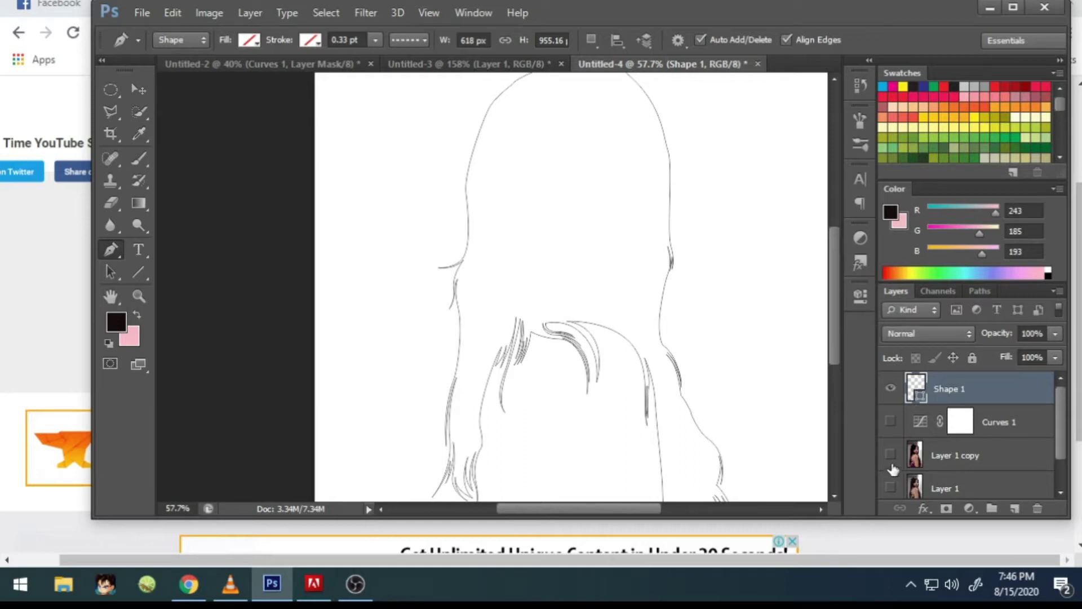
Step: Fill the Shape 1 hair outline with black, check it against Layer 1, then undo the fill
left_click(249, 39)
left_click(169, 121)
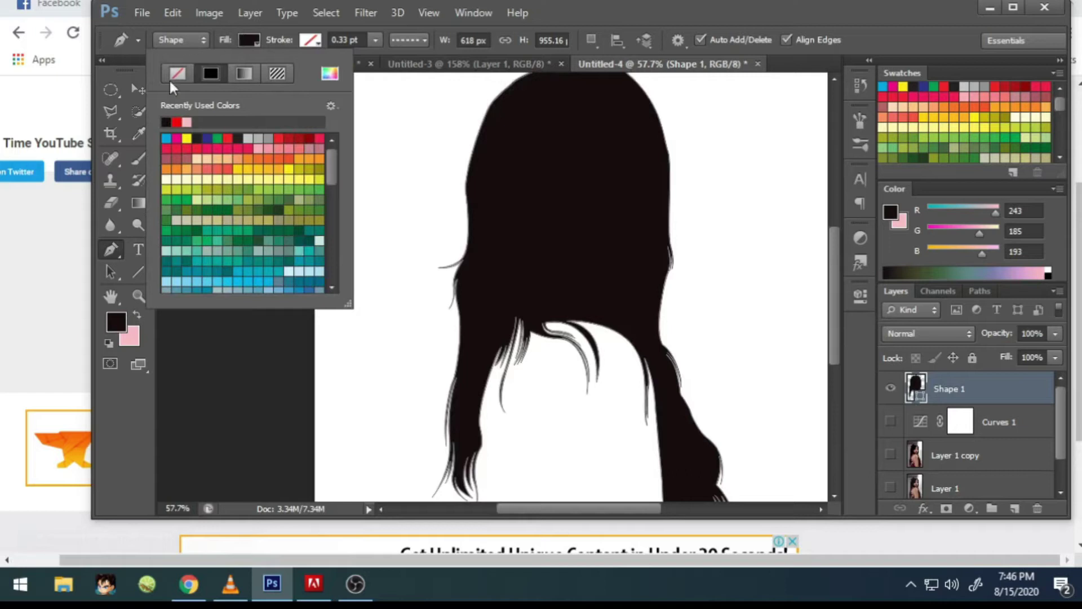
left_click(134, 90)
scroll(756, 339, "down", 1)
scroll(751, 330, "up", 2)
scroll(947, 446, "down", 1)
scroll(913, 437, "up", 1)
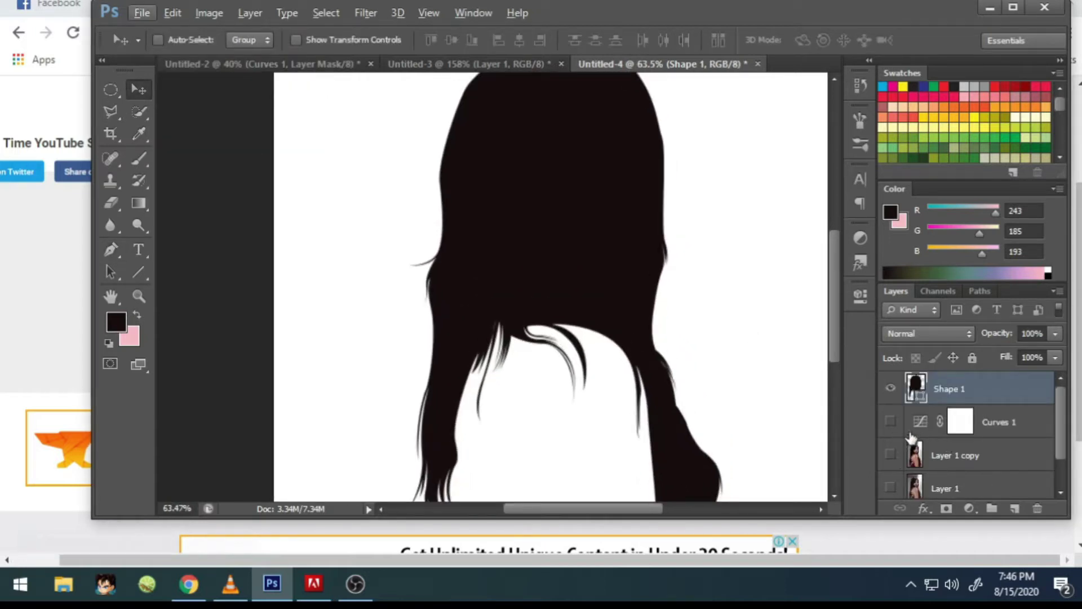
left_click(891, 488)
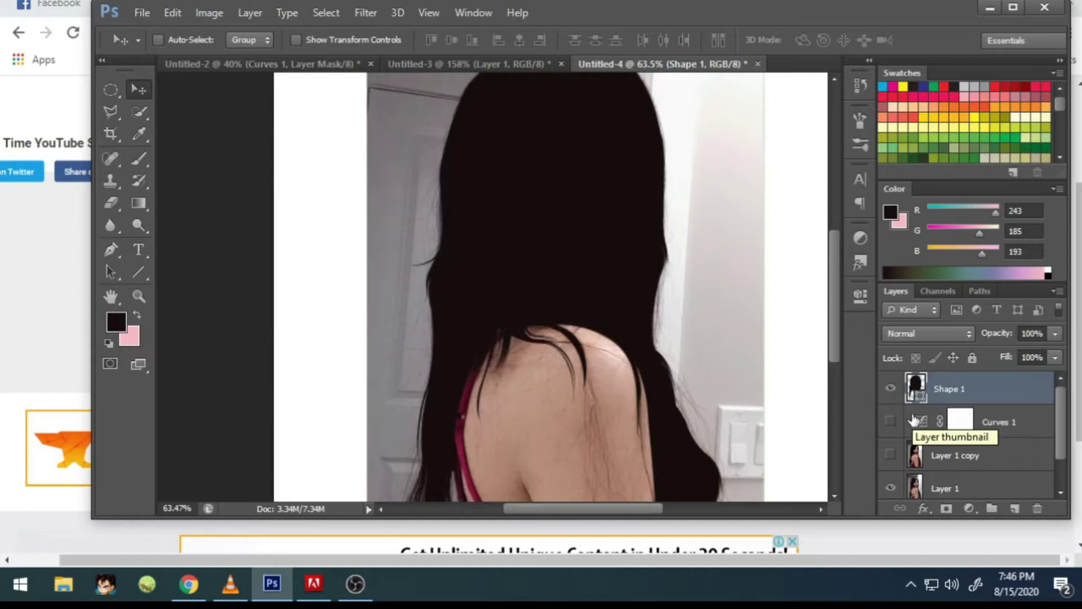
key("ctrl+z")
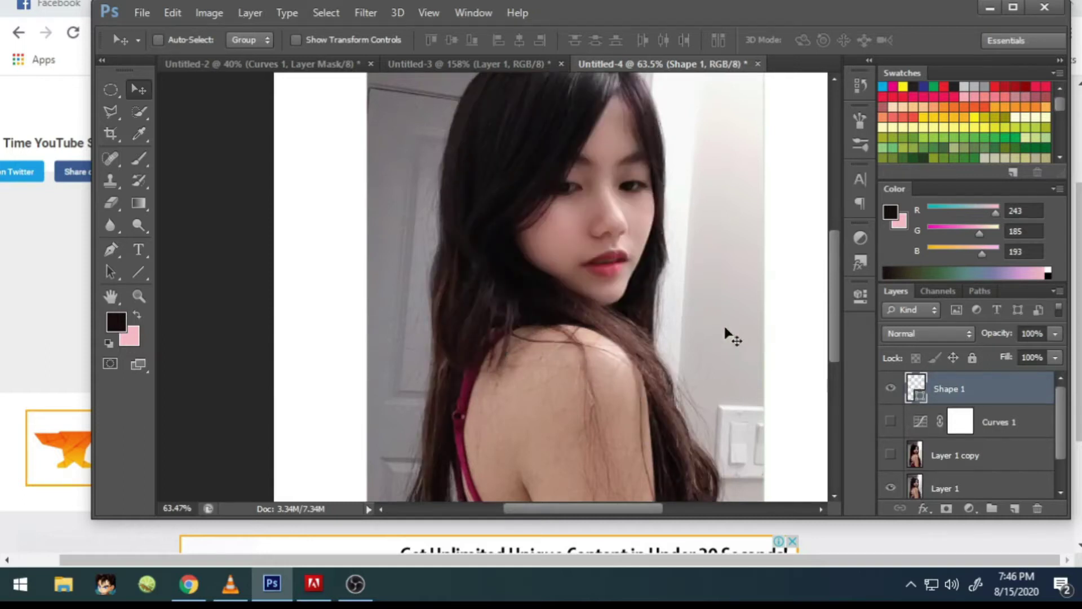
scroll(687, 296, "down", 2)
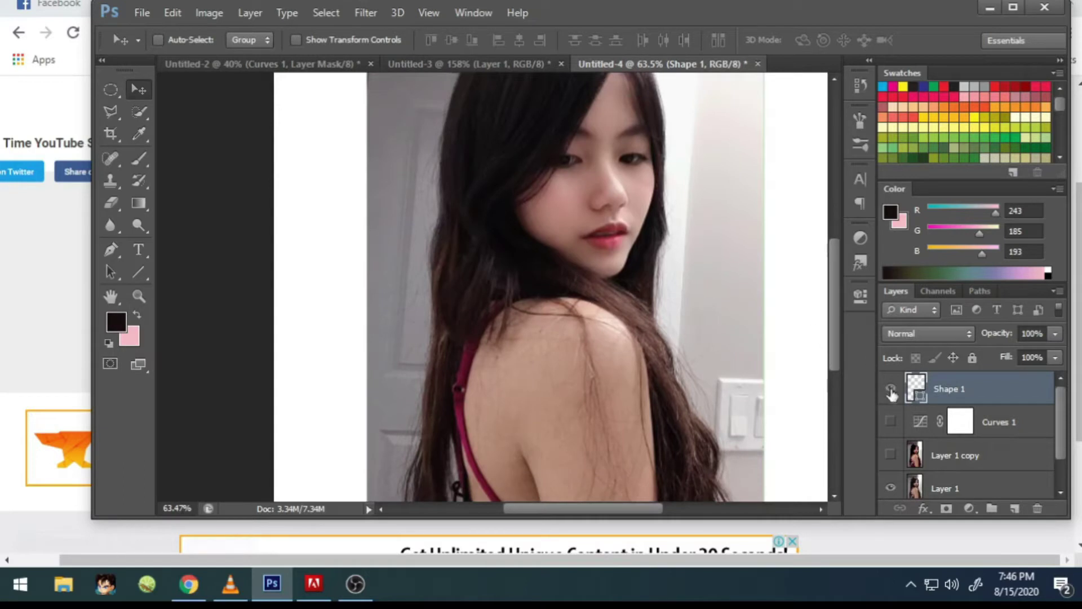
Step: Reapply the solid black fill to the Shape 1 hair outline
left_click(105, 251)
left_click(246, 42)
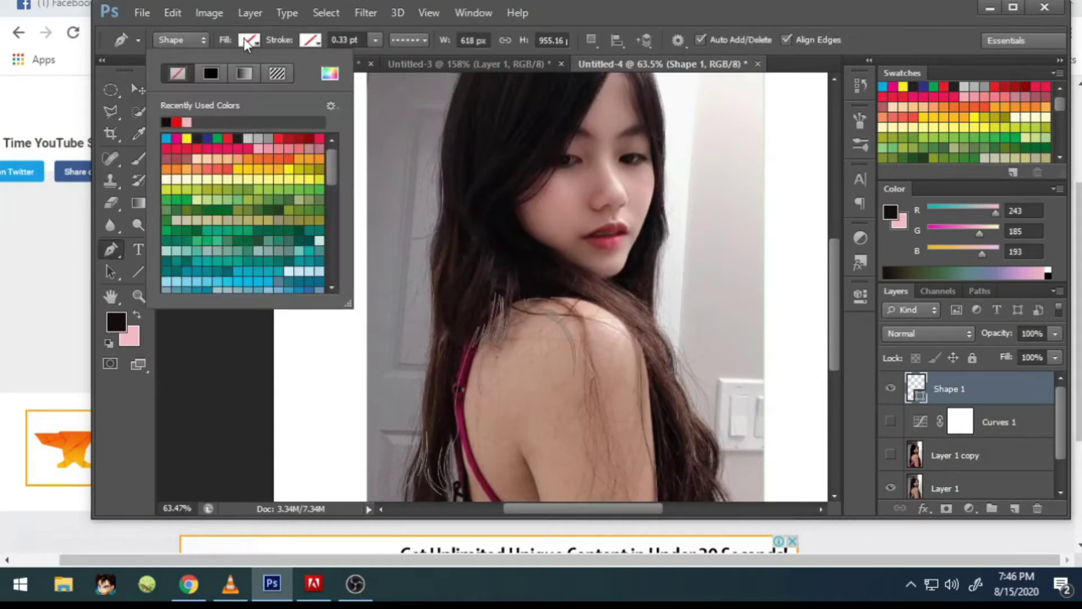
left_click(165, 122)
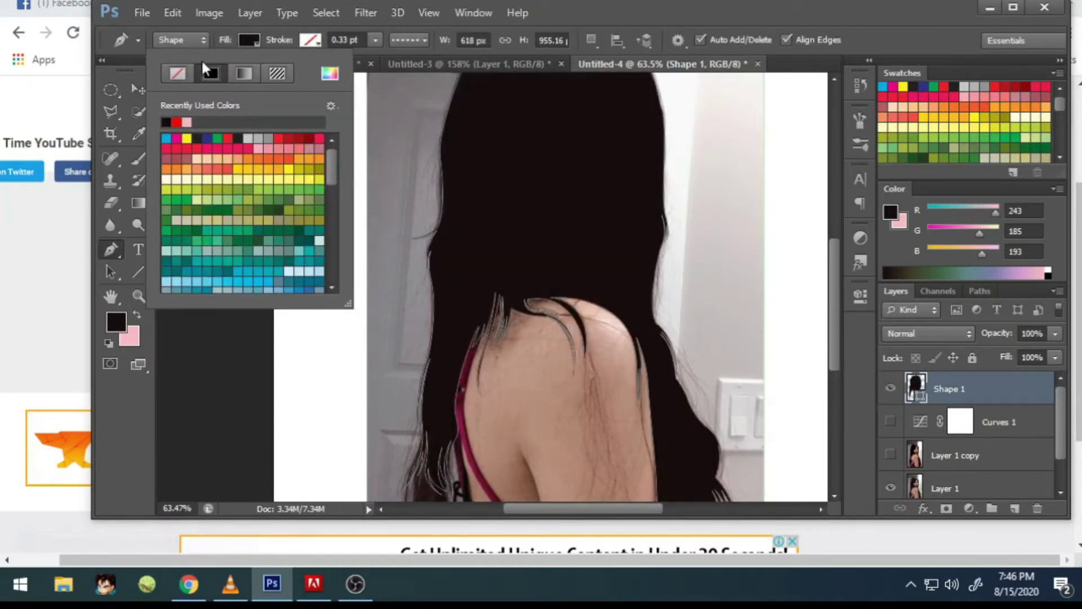
left_click(247, 42)
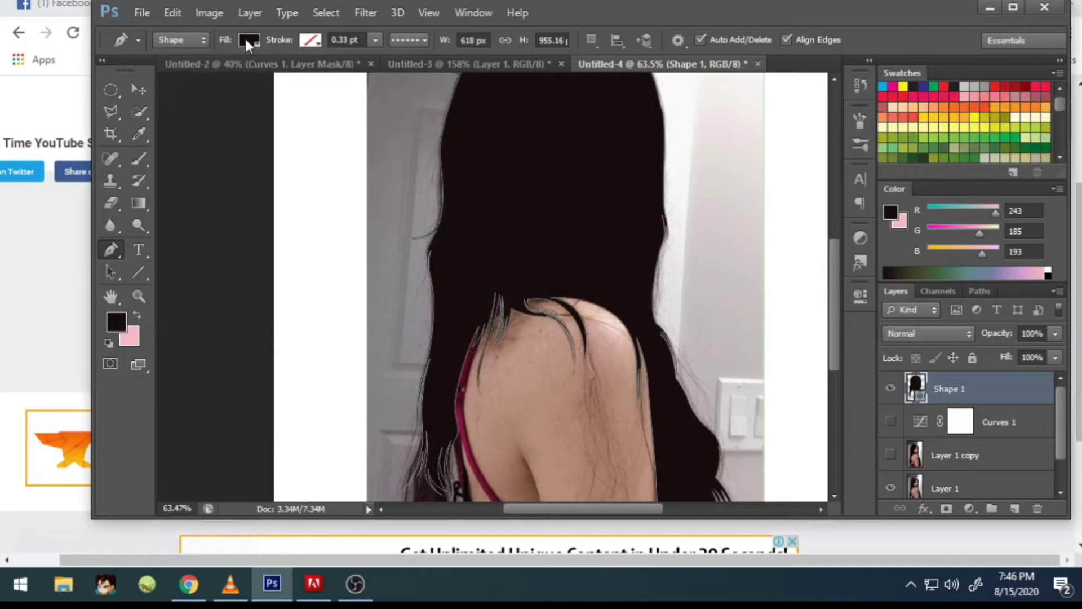
left_click(138, 89)
scroll(624, 222, "up", 2)
scroll(624, 222, "up", 2)
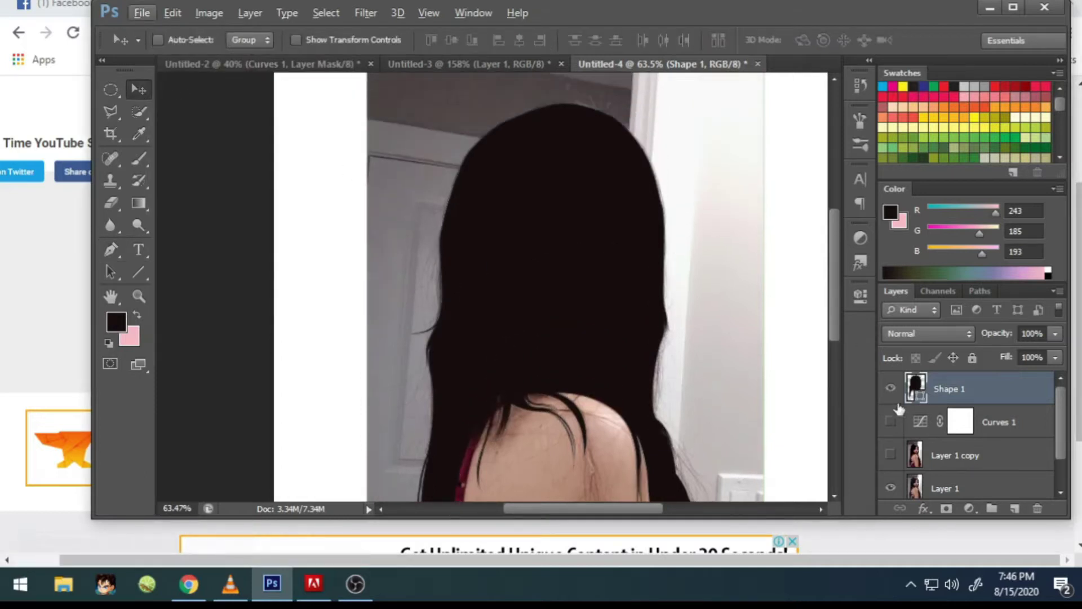
Step: Hide the black Shape 1 layer so the photo shows, with the Pen tool reselected
left_click(893, 387)
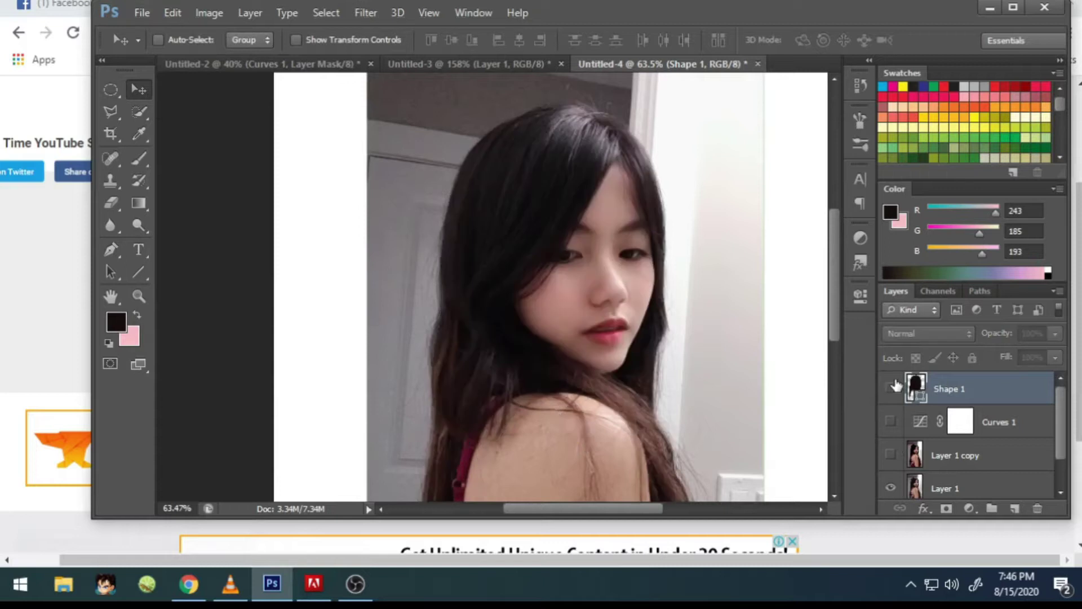
left_click(893, 387)
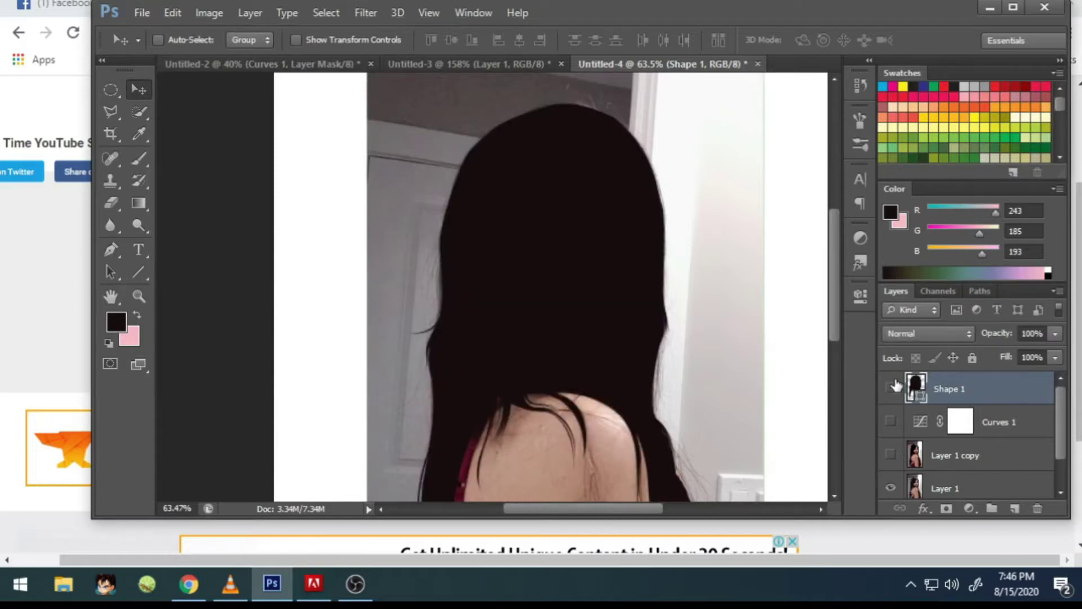
left_click(893, 386)
left_click(111, 249)
scroll(575, 226, "left", 1)
scroll(581, 180, "left", 1)
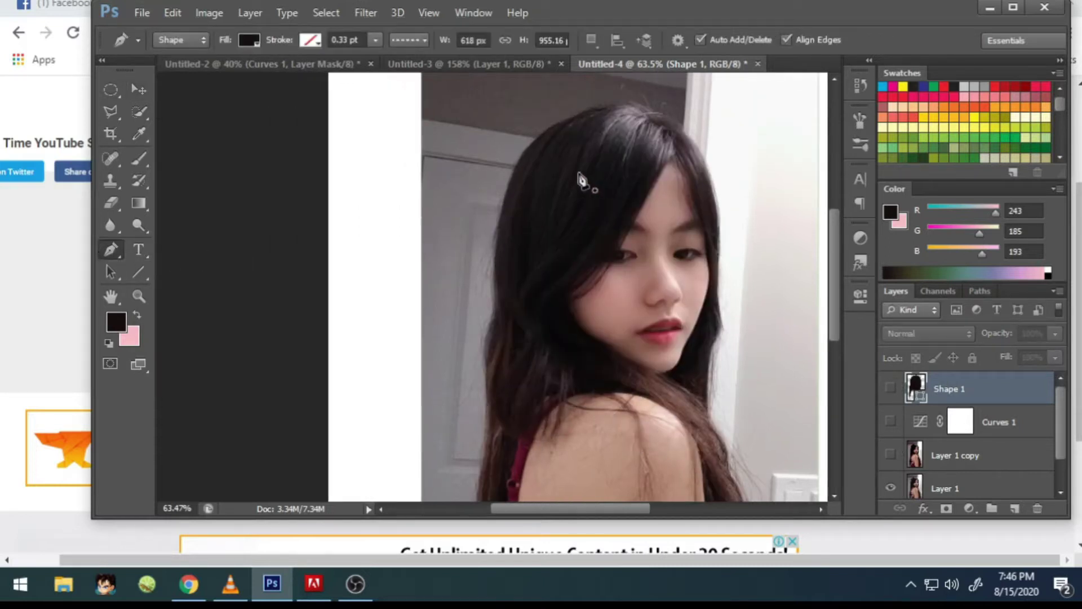
scroll(582, 179, "up", 1)
scroll(583, 186, "up", 1)
scroll(584, 203, "up", 2)
scroll(584, 225, "up", 2)
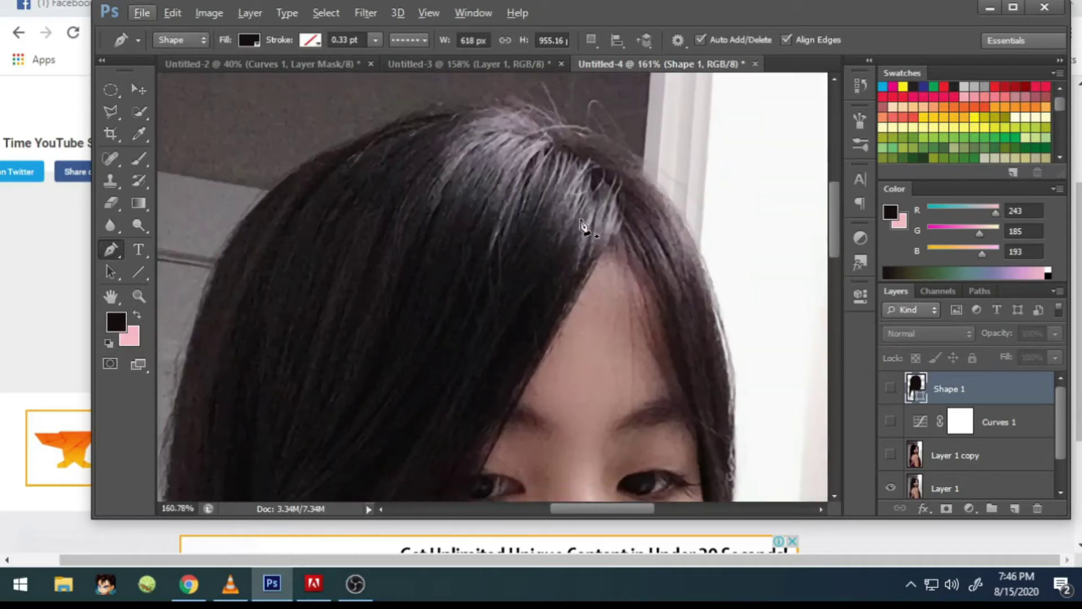
scroll(584, 226, "down", 1)
Step: Outline a thin strand sliver from the forehead up to the hair parting
left_click(556, 298)
scroll(555, 305, "up", 1)
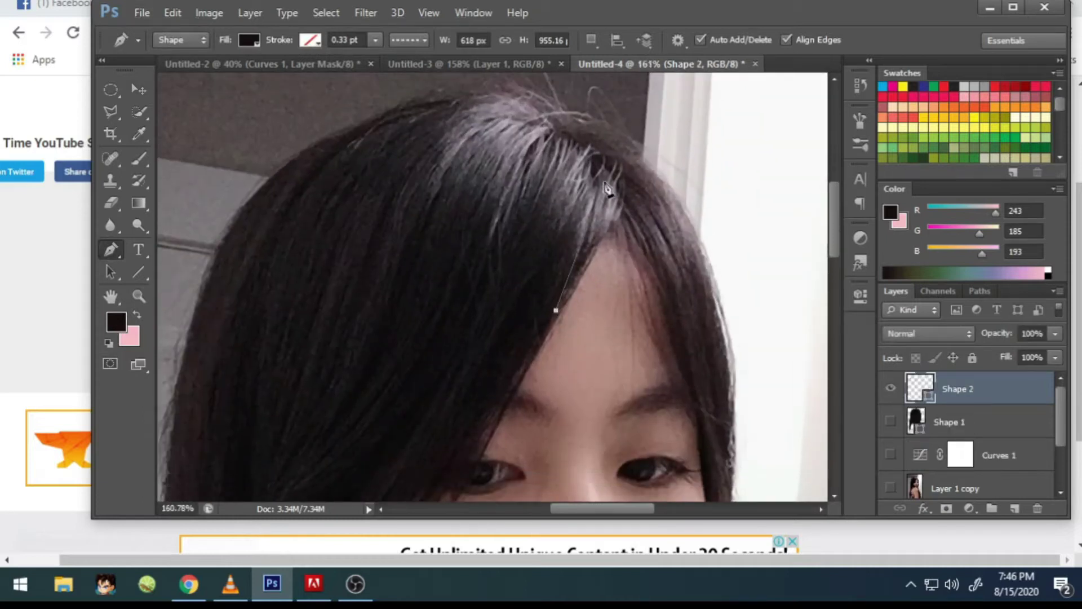
scroll(556, 308, "up", 1)
left_click_drag(603, 167, 567, 107)
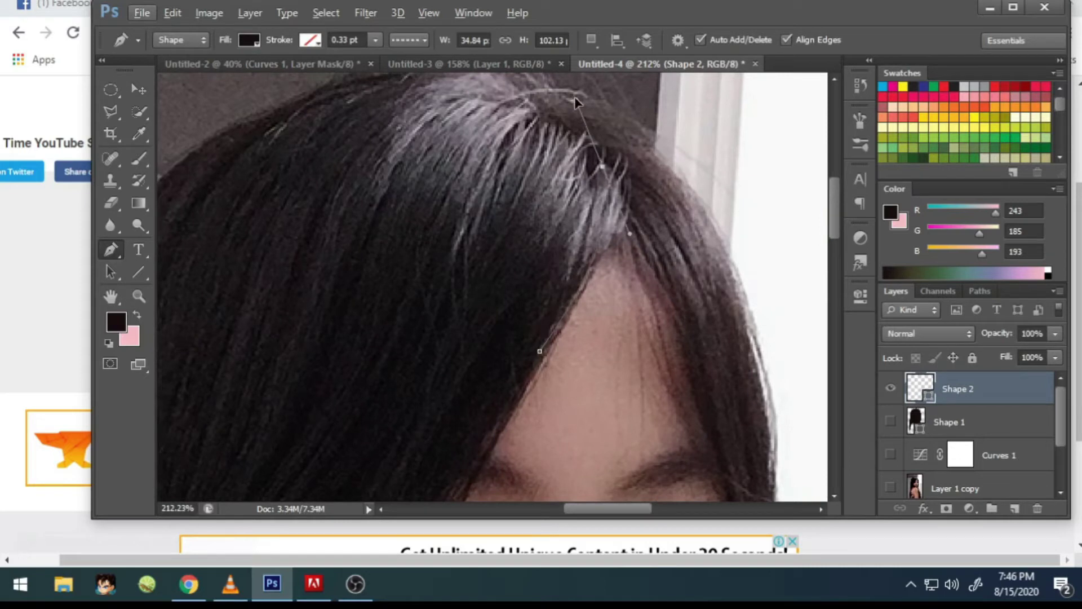
left_click(540, 351)
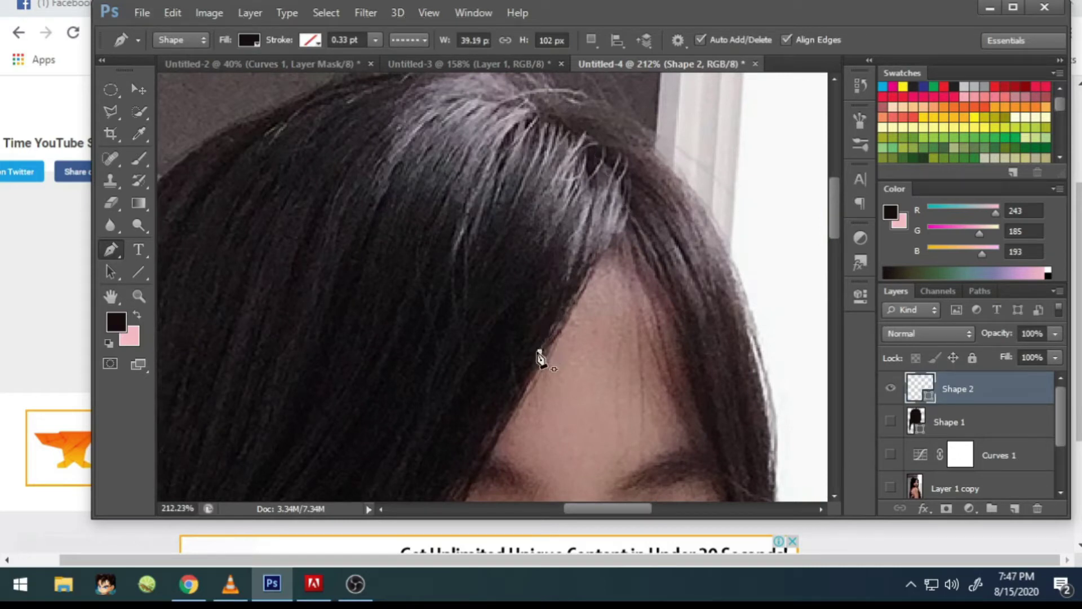
left_click(611, 171)
left_click(617, 176)
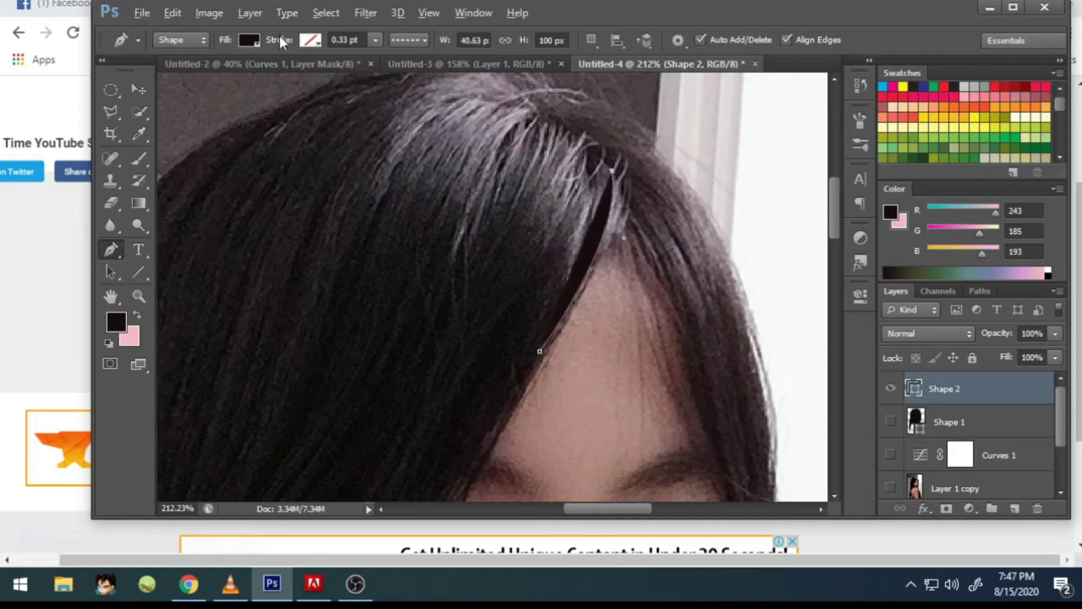
Step: Set the new strand shape's fill to none
left_click(248, 40)
left_click(170, 74)
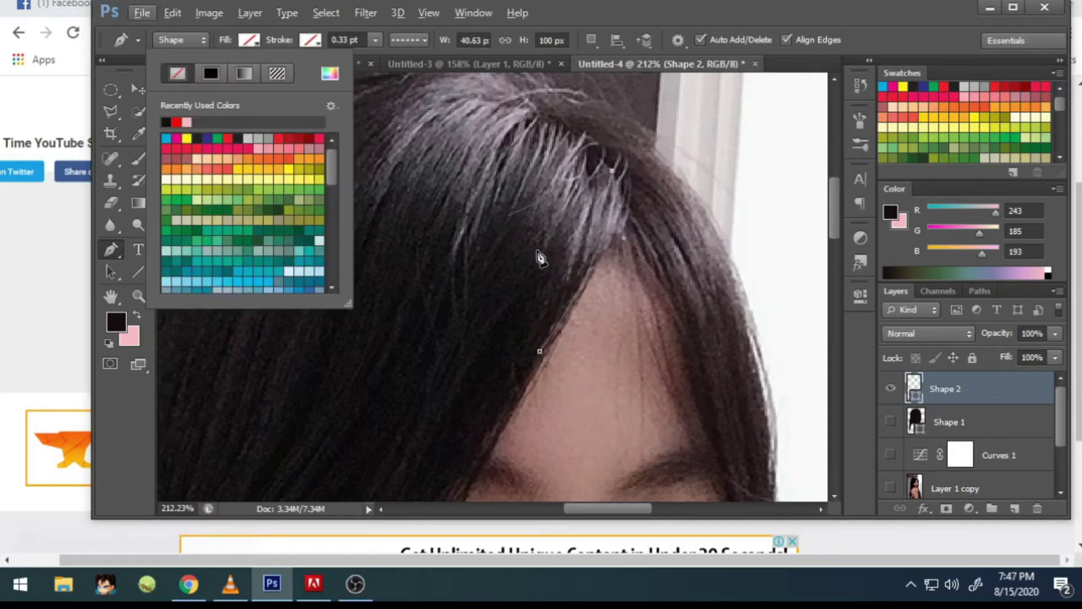
scroll(593, 237, "up", 2)
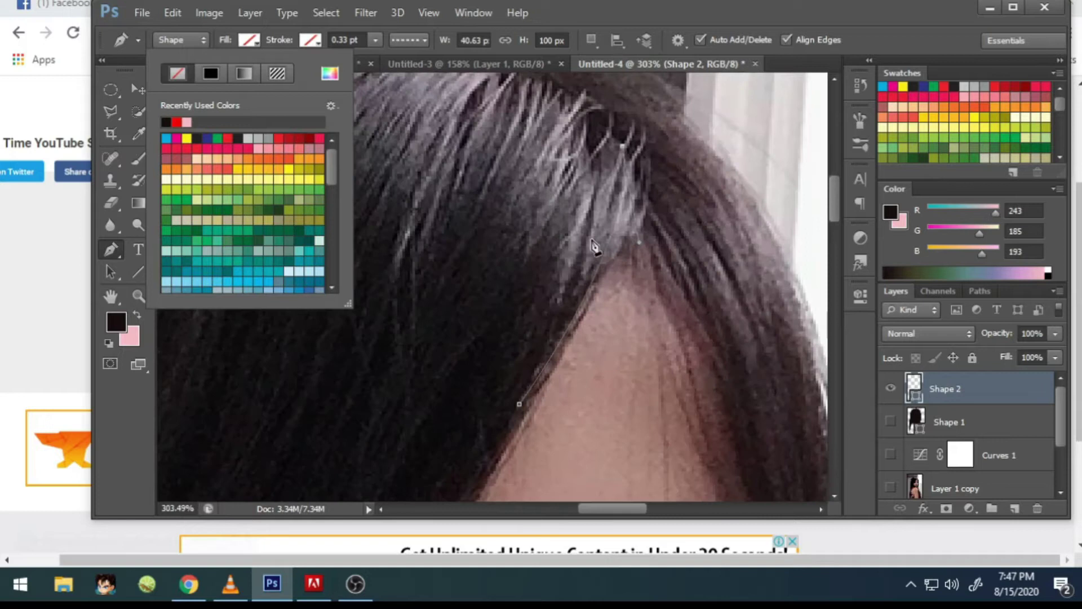
left_click(592, 249)
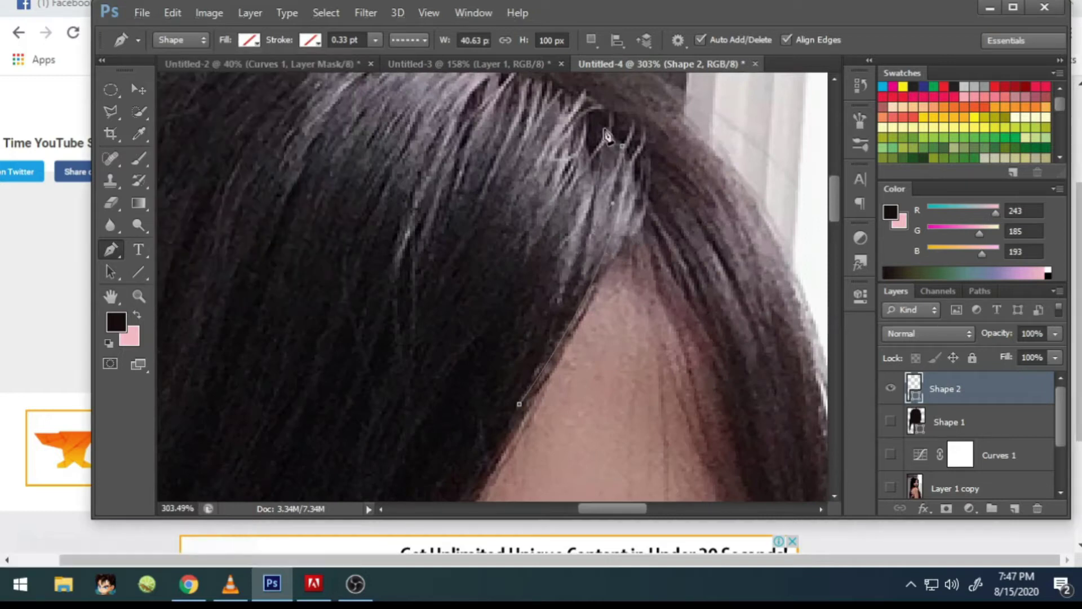
Step: Place the first anchor of the next strand at the hair parting
scroll(515, 141, "down", 1)
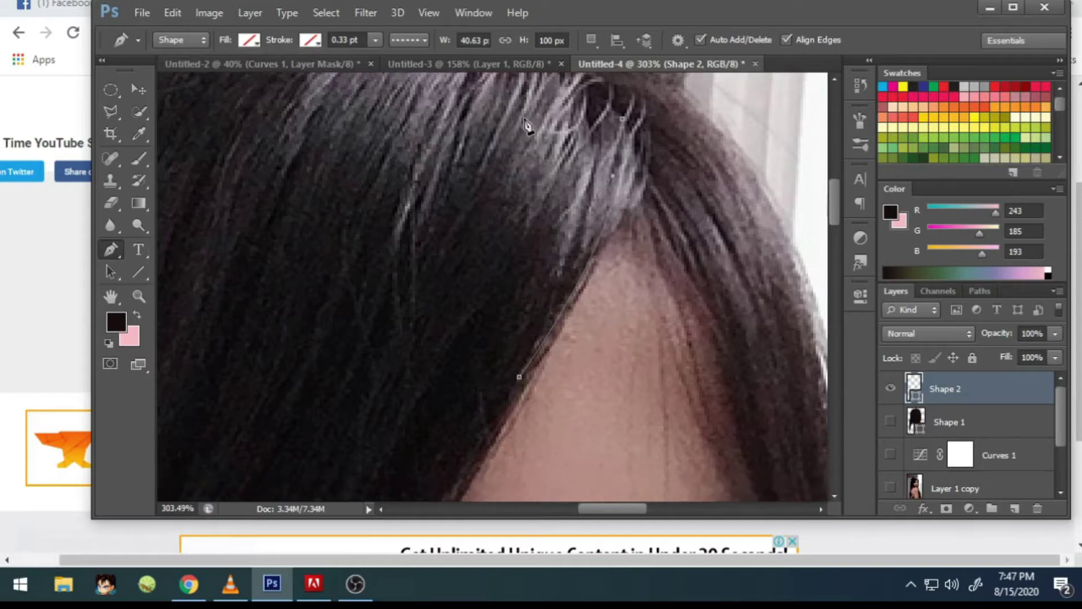
scroll(564, 141, "up", 2)
scroll(611, 168, "down", 1)
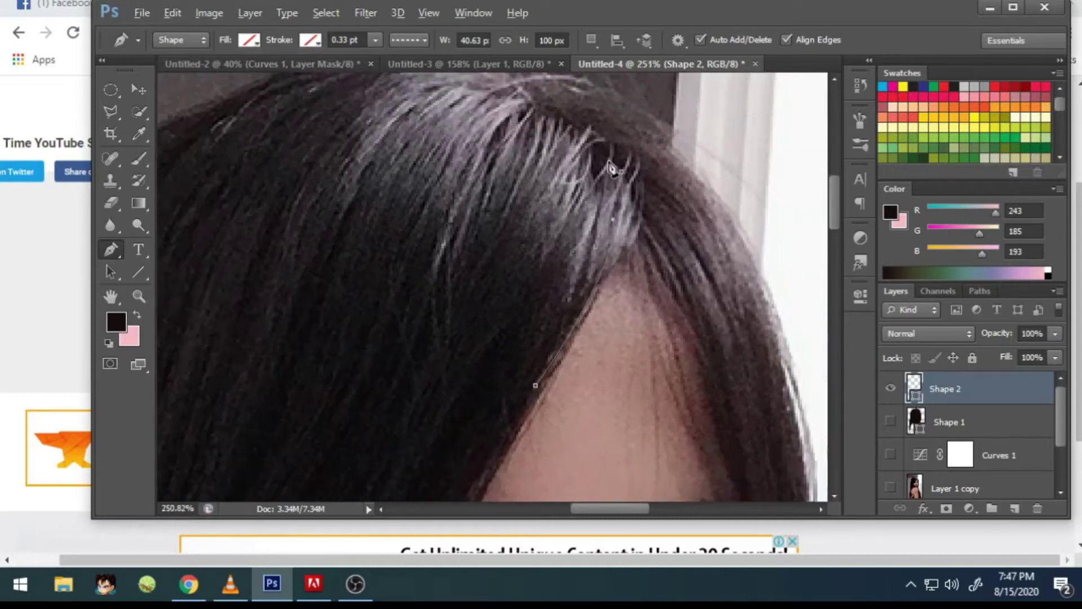
scroll(612, 168, "down", 1)
scroll(598, 225, "up", 1)
scroll(609, 169, "down", 1)
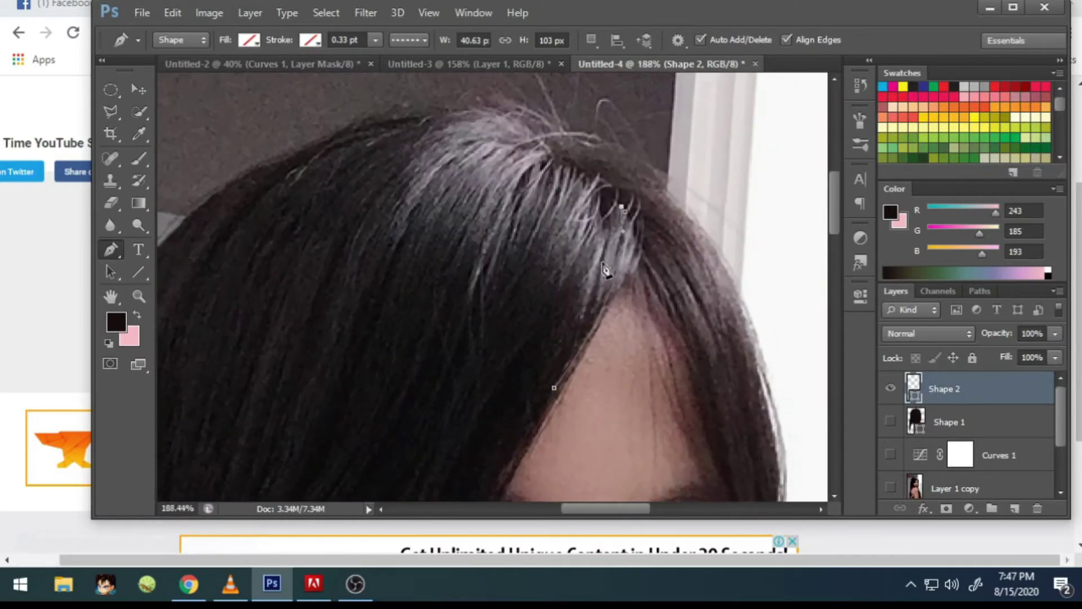
scroll(632, 146, "up", 2)
left_click(637, 125)
scroll(594, 85, "up", 2)
Step: Add anchors along the grey crown strand, undoing one misplaced curved anchor
left_click(599, 150)
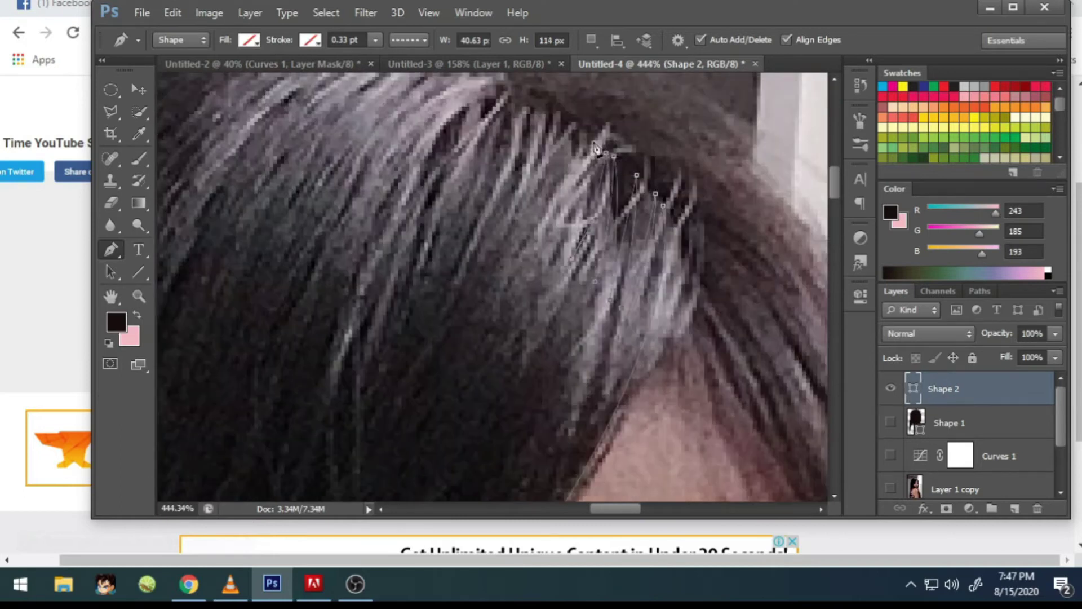
scroll(589, 189, "up", 1)
left_click(511, 142)
scroll(555, 97, "down", 3)
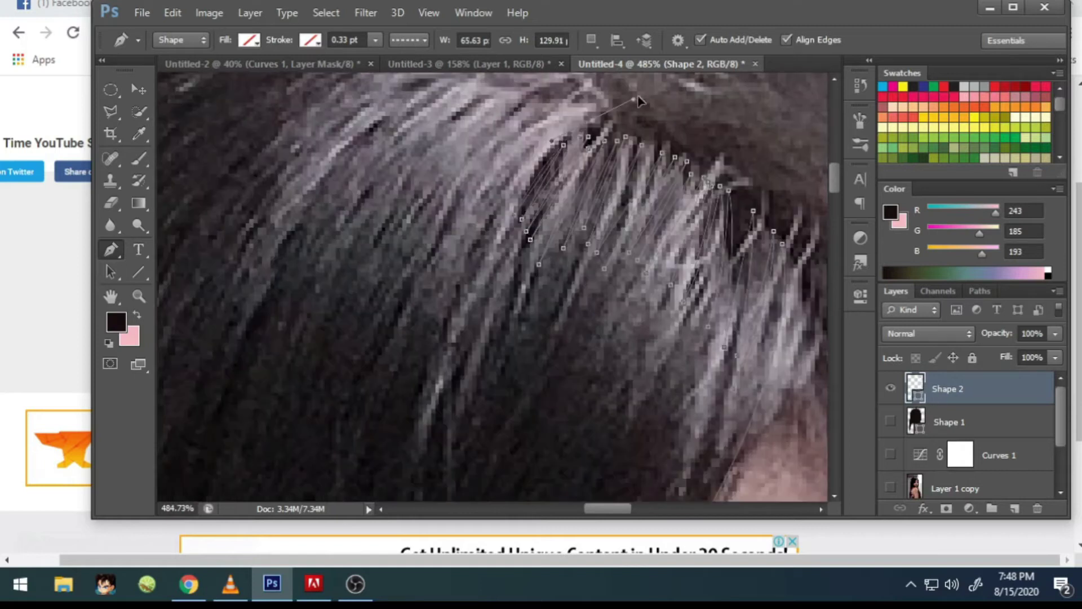
scroll(553, 265, "up", 3)
left_click(551, 261)
left_click(592, 231)
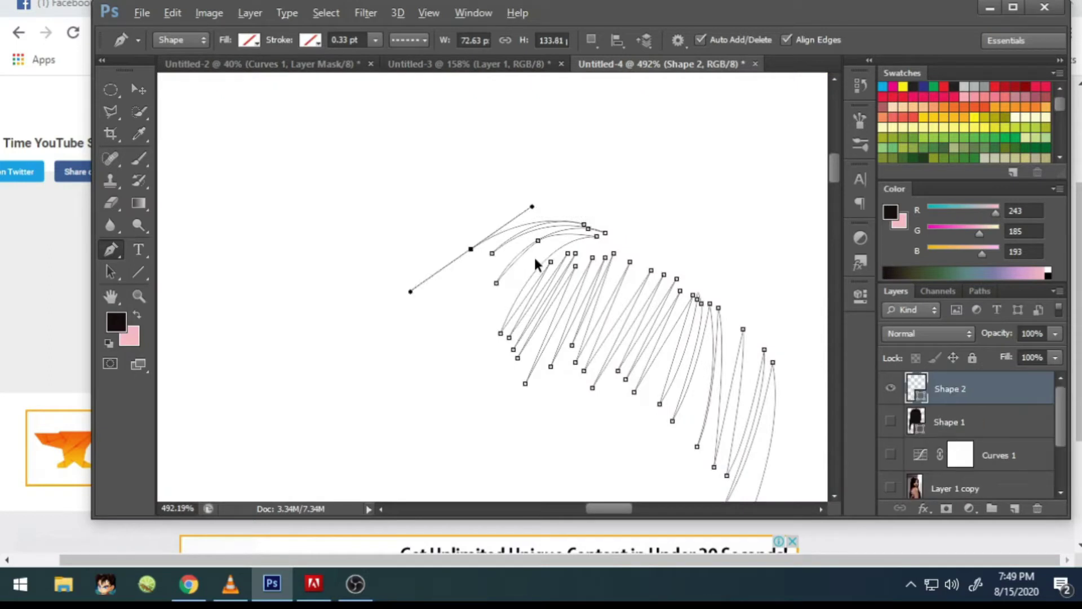
left_click_drag(509, 265, 553, 232)
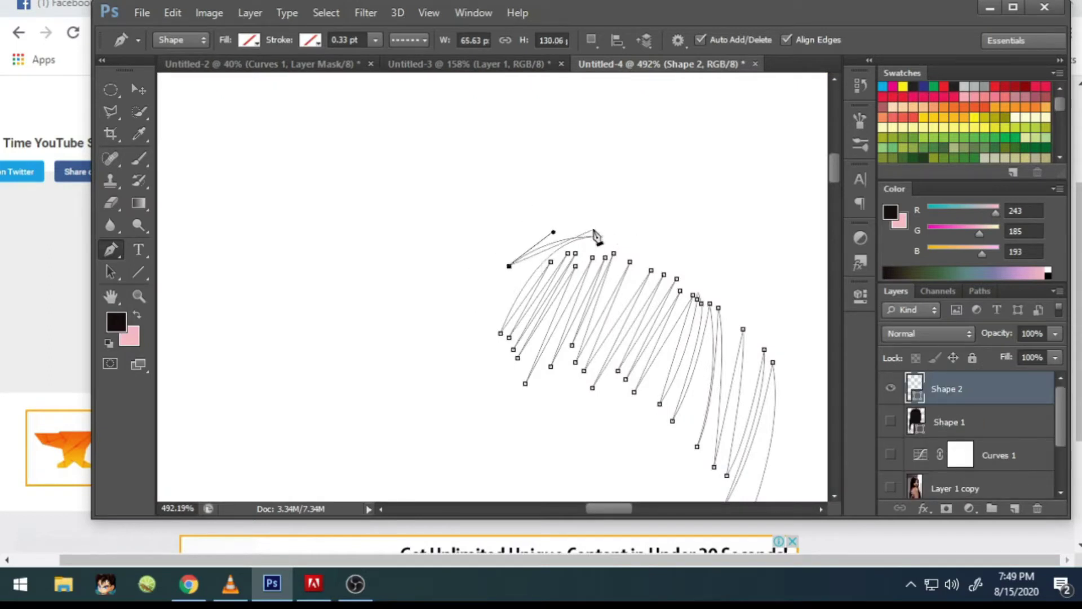
key("ctrl+z")
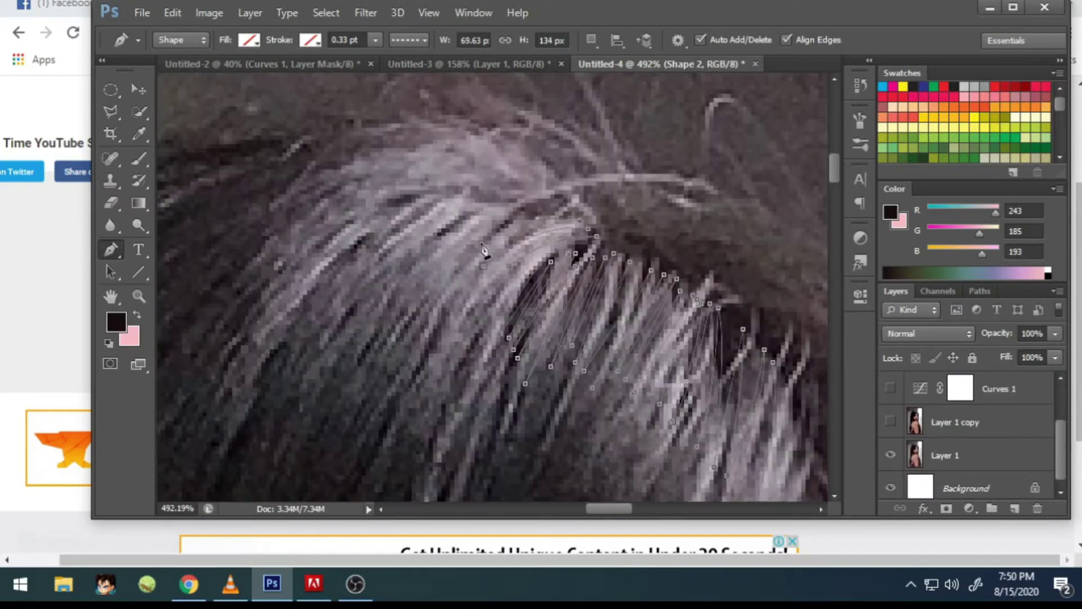
Step: Curve the crown strand across toward the hairline
scroll(484, 250, "up", 2)
scroll(346, 306, "down", 3)
left_click(520, 266)
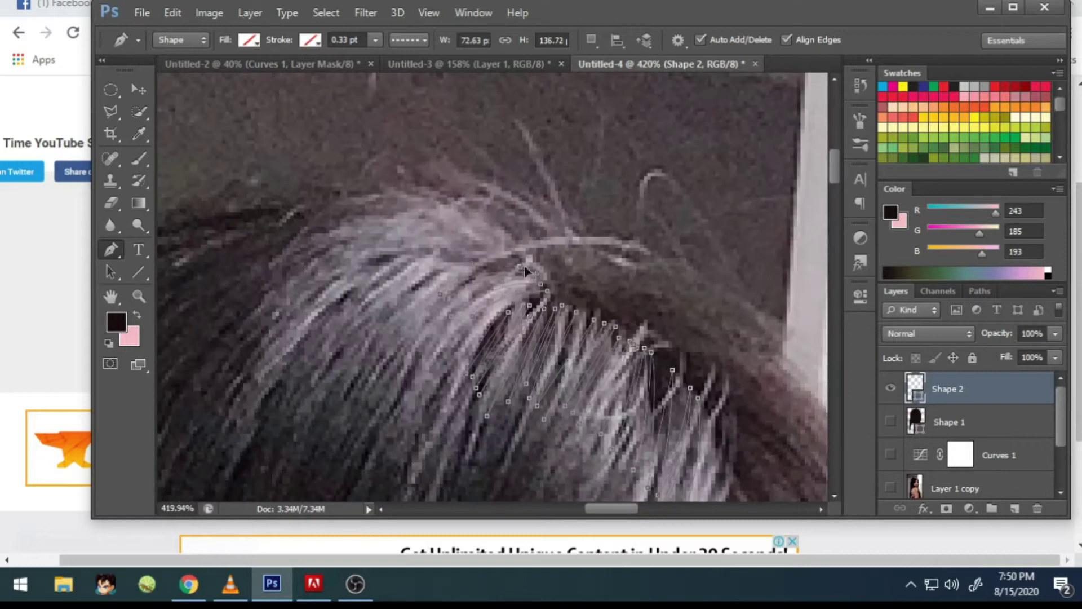
left_click_drag(574, 269, 638, 270)
scroll(312, 285, "up", 2)
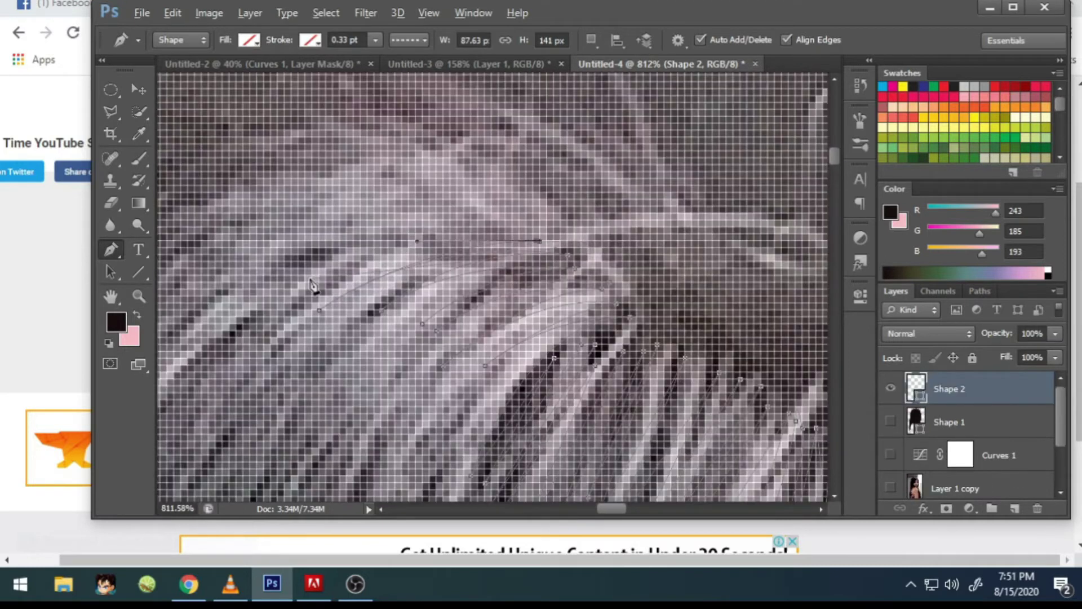
scroll(527, 232, "down", 2)
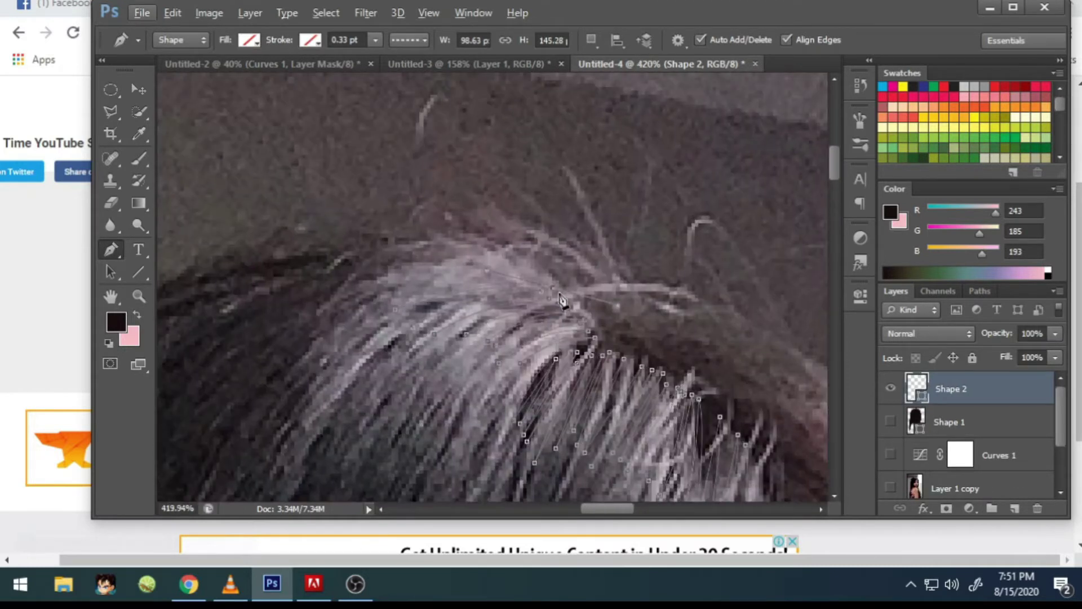
Step: Start a new strand at the hair's top edge with a long curve down the hair
left_click(236, 326)
left_click(538, 263)
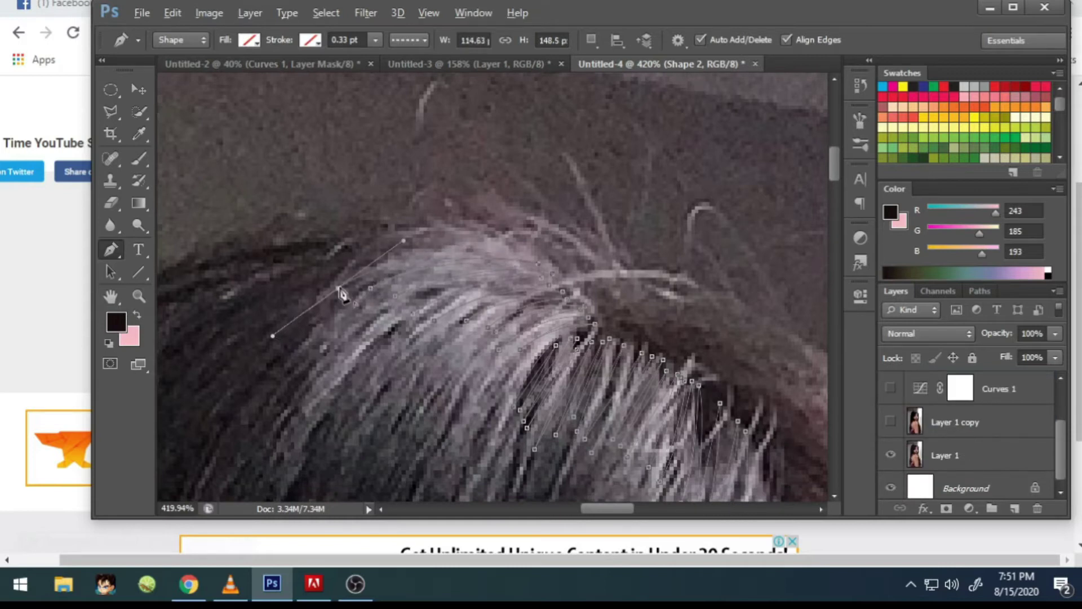
scroll(342, 293, "left", 2)
left_click_drag(303, 303, 201, 387)
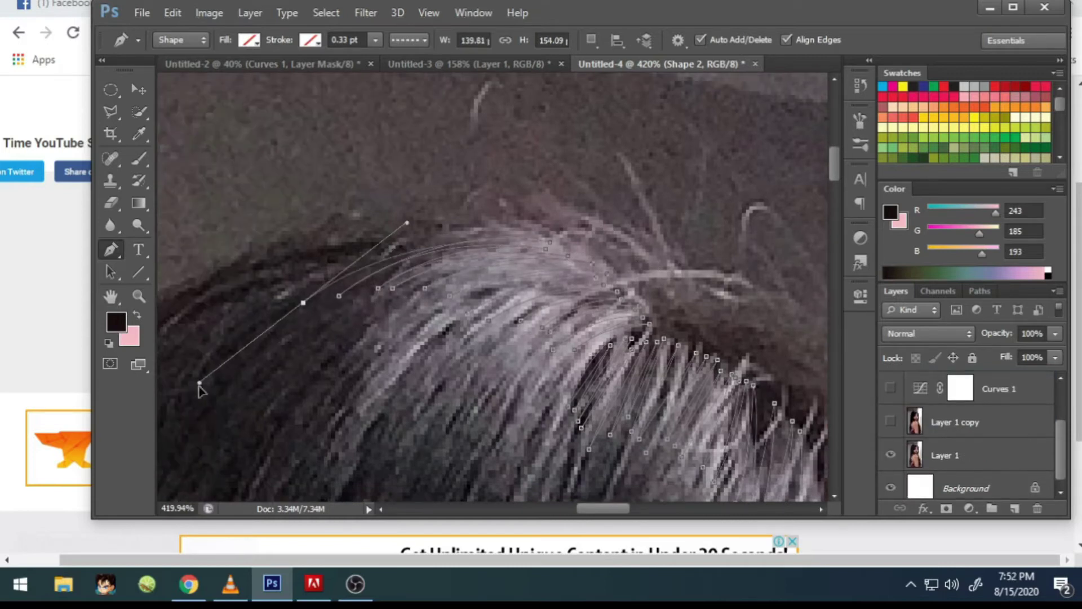
scroll(200, 387, "down", 3)
scroll(338, 282, "up", 2)
Step: Add points bending the long strand along the top of the head
left_click(349, 363)
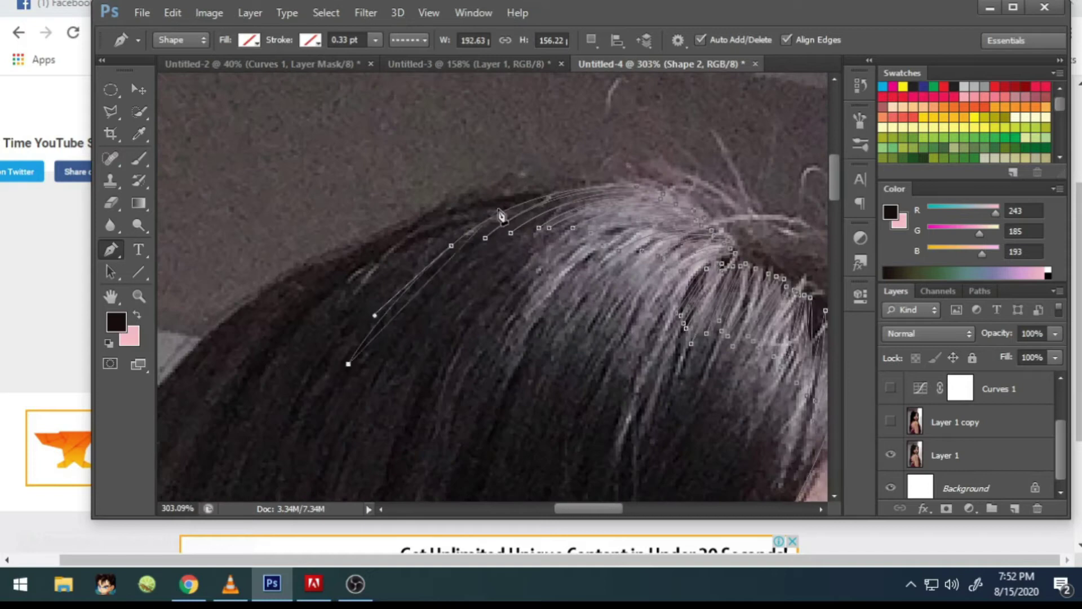
scroll(500, 215, "left", 2)
scroll(500, 216, "down", 1)
left_click_drag(426, 278, 407, 319)
scroll(466, 314, "down", 2)
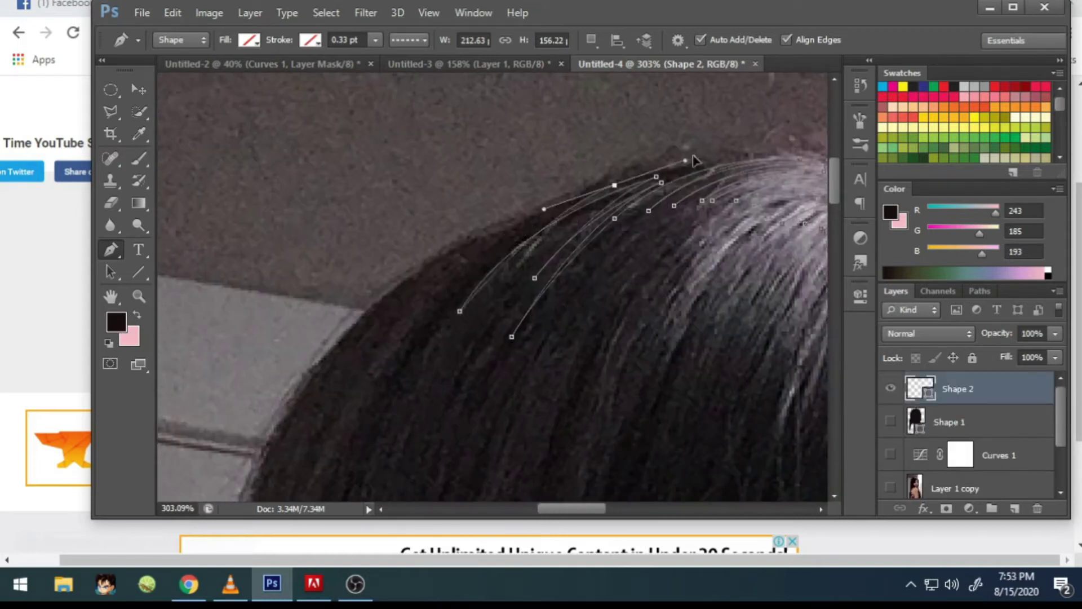
scroll(400, 310, "up", 1)
scroll(483, 230, "left", 2)
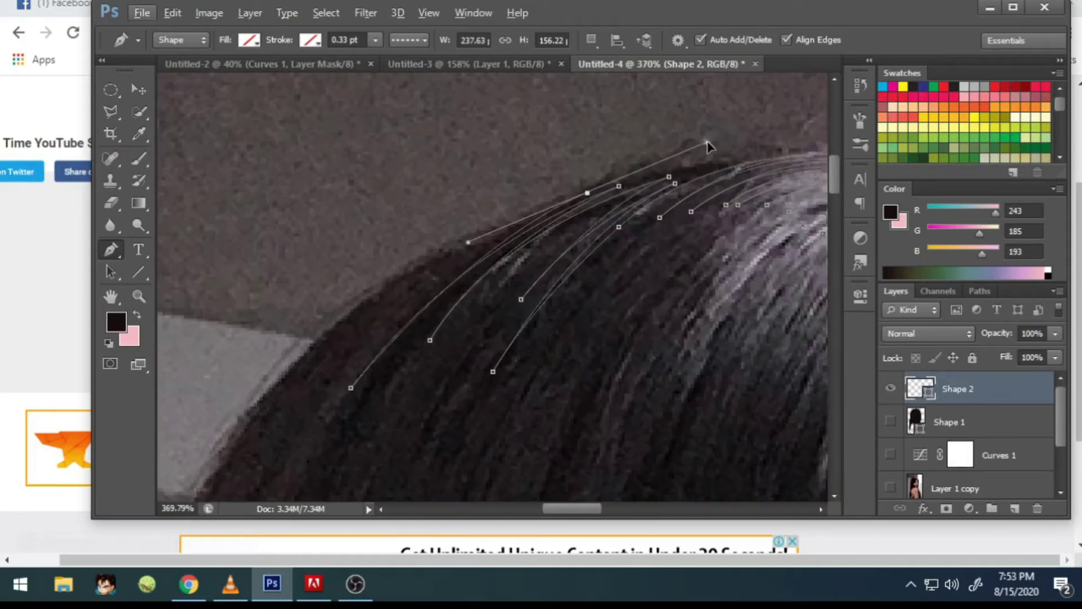
scroll(423, 365, "down", 1)
scroll(423, 365, "down", 2)
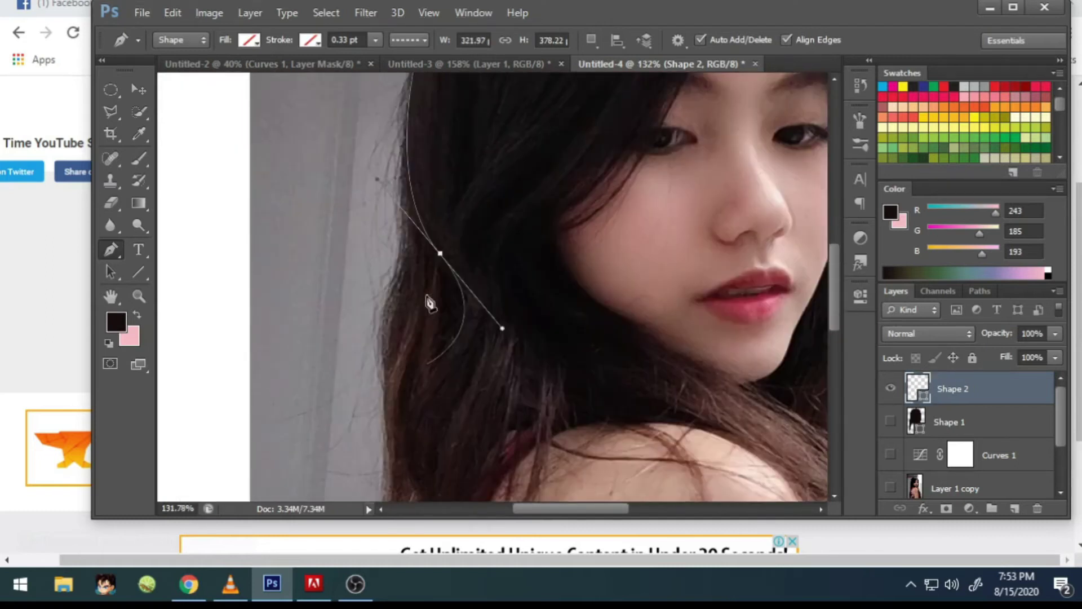
Step: Curve a strand down the hair beside the shoulder and extend it up toward the crown
scroll(428, 297, "down", 1)
left_click_drag(445, 311, 429, 350)
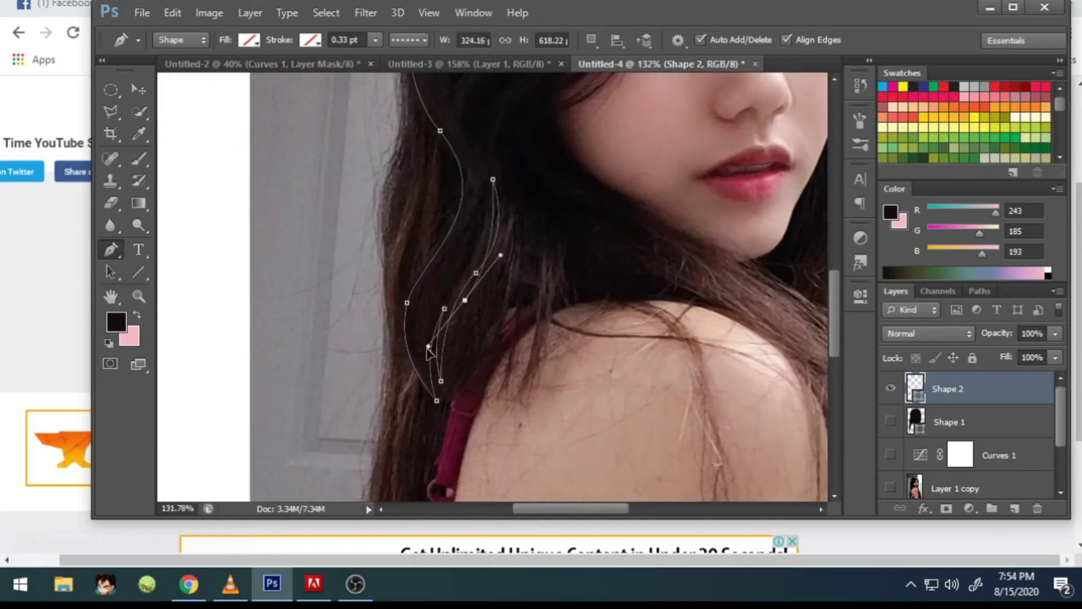
scroll(466, 304, "down", 1)
scroll(495, 206, "up", 3)
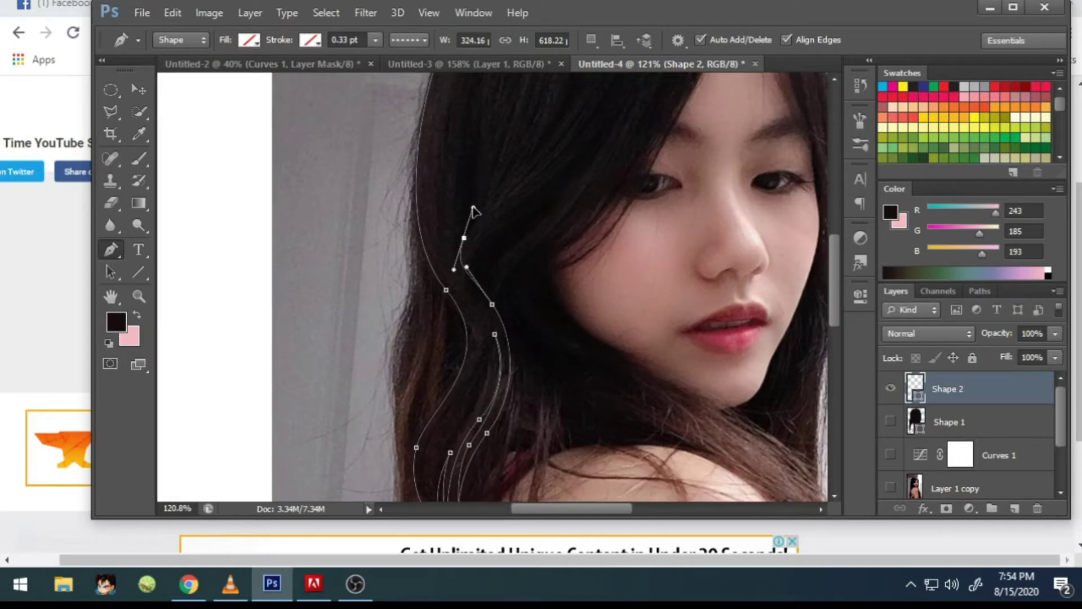
left_click_drag(509, 297, 541, 287)
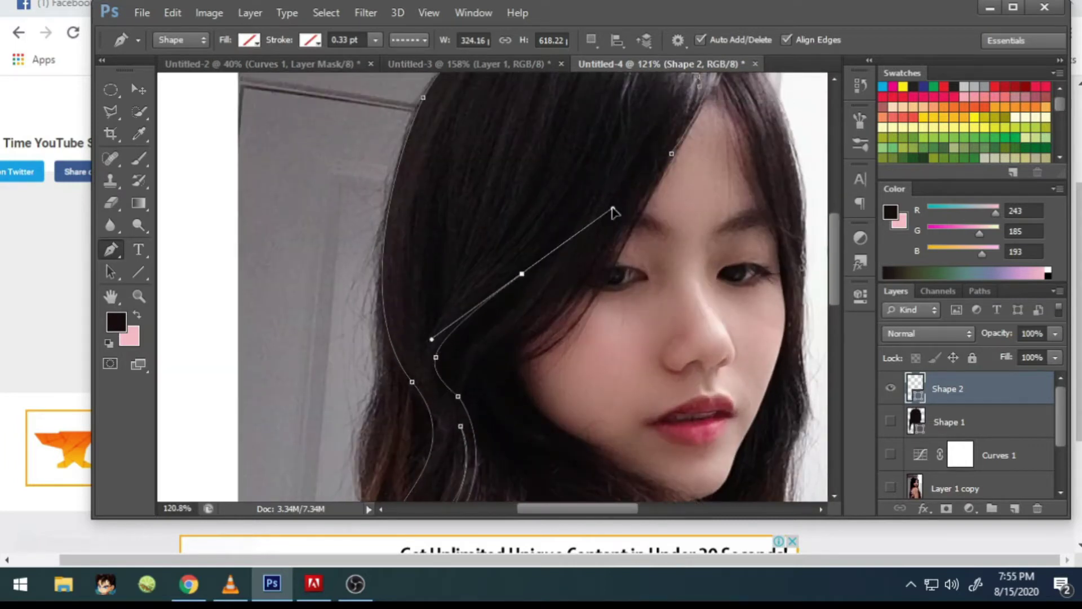
scroll(471, 370, "down", 1)
scroll(483, 374, "up", 2)
scroll(494, 352, "up", 2)
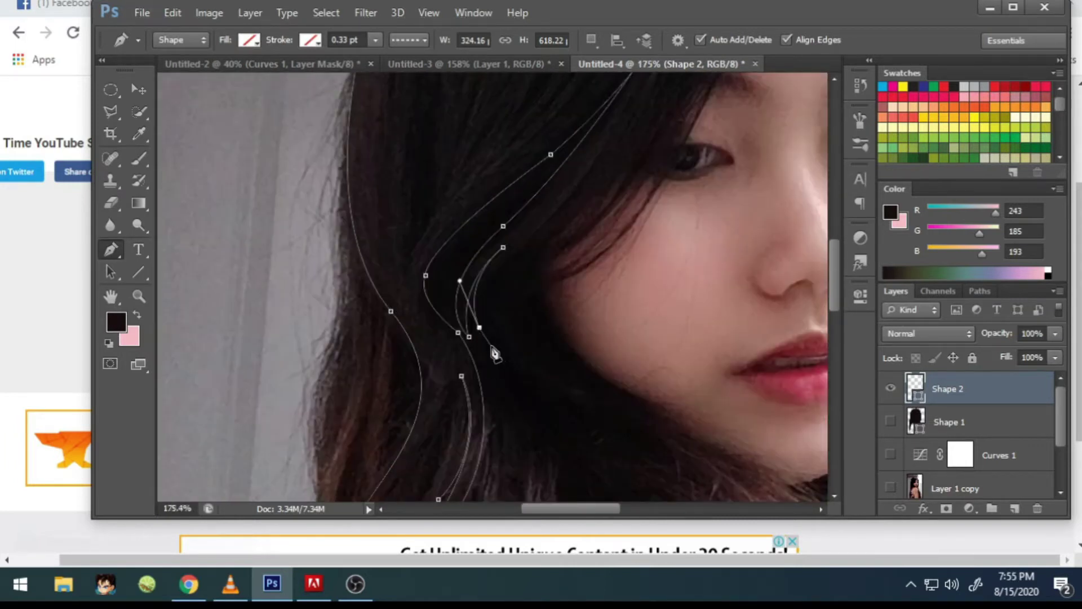
scroll(477, 307, "up", 2)
scroll(477, 307, "right", 2)
Step: Add curved strands next to the cheek and through the fringe by the face
left_click_drag(545, 222, 578, 176)
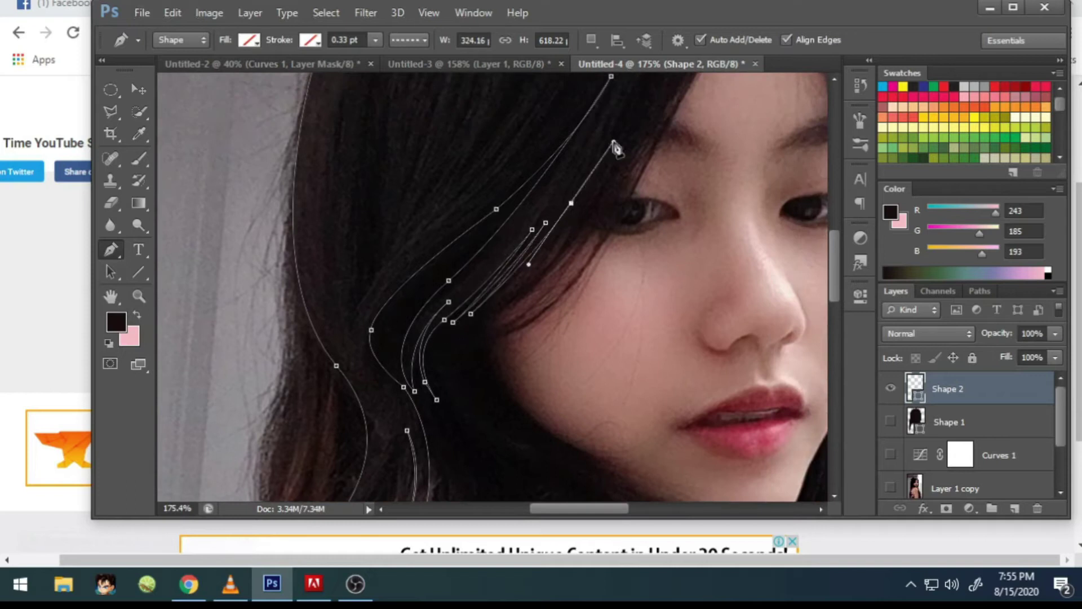
scroll(609, 167, "down", 1)
scroll(474, 333, "up", 1)
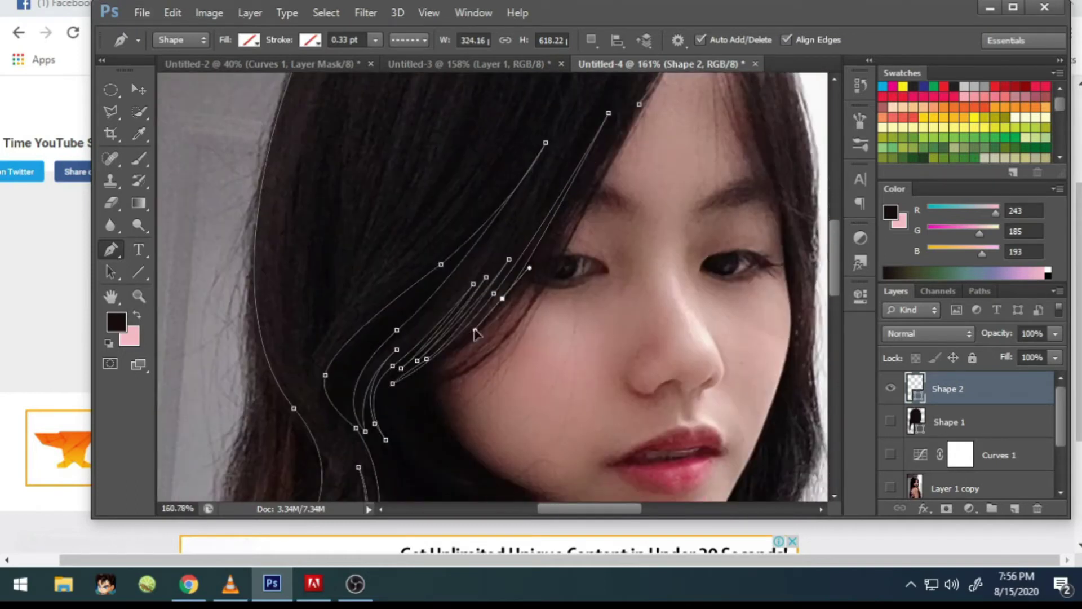
scroll(565, 213, "down", 2)
scroll(490, 338, "up", 1)
left_click_drag(490, 377, 432, 420)
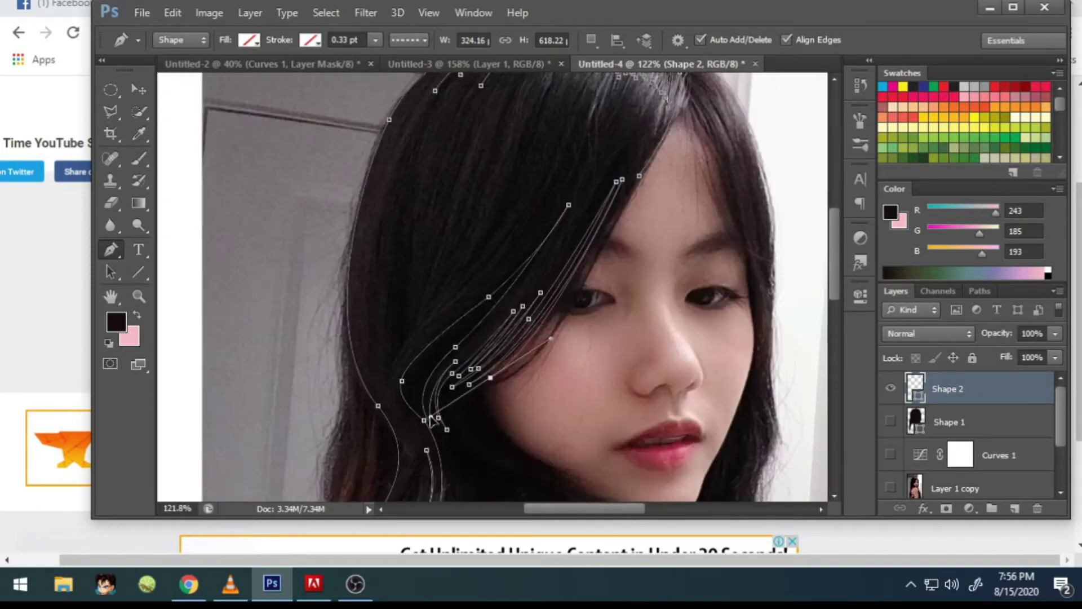
scroll(609, 237, "up", 1)
scroll(519, 326, "up", 3)
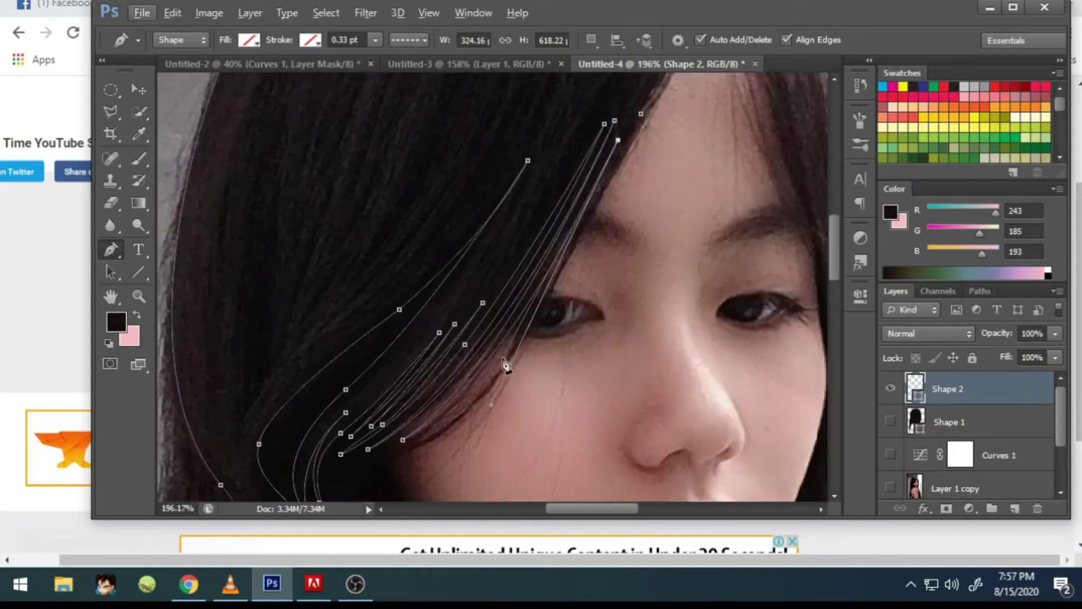
scroll(603, 188, "down", 2)
scroll(586, 242, "up", 1)
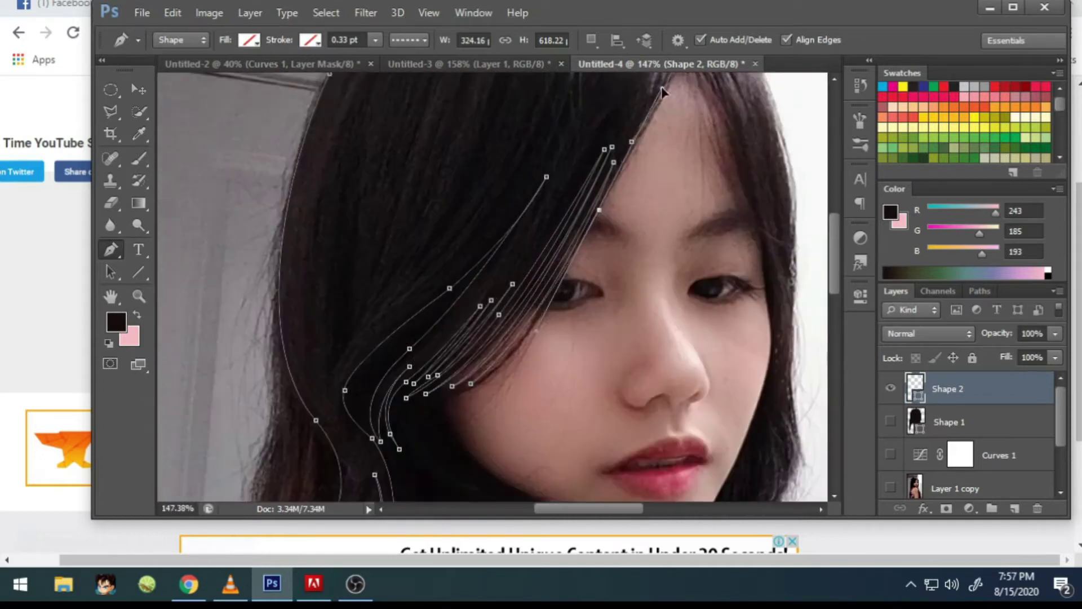
scroll(600, 248, "up", 1)
scroll(599, 248, "down", 2)
scroll(460, 266, "up", 3)
Step: Trace a strand near the shoulder, bending it along the hair's outer edge
left_click(398, 230)
scroll(395, 215, "down", 2)
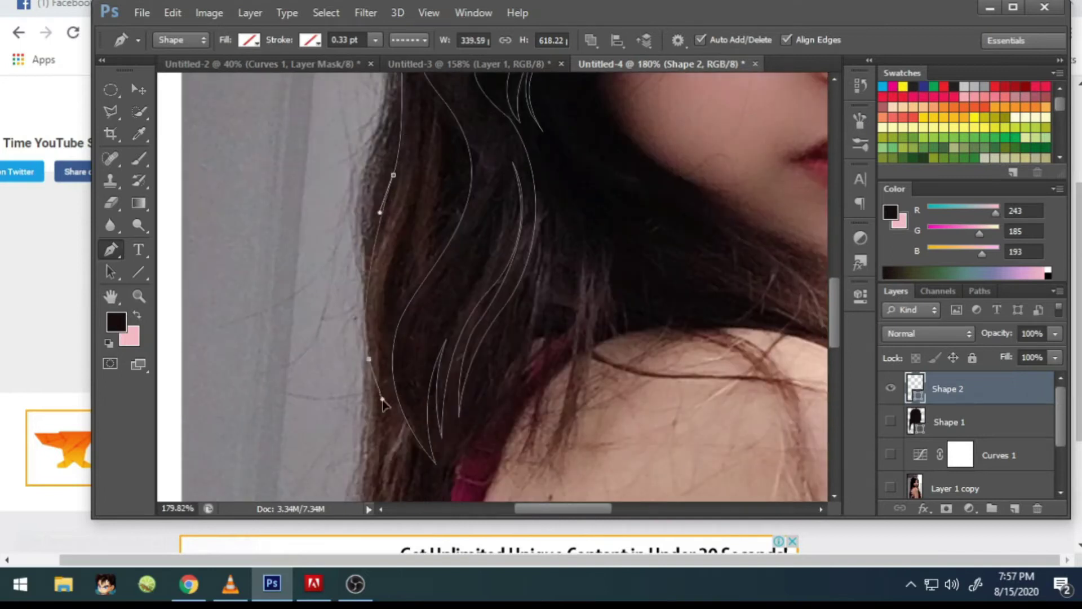
scroll(399, 209, "down", 1)
left_click(389, 239)
scroll(424, 257, "up", 2)
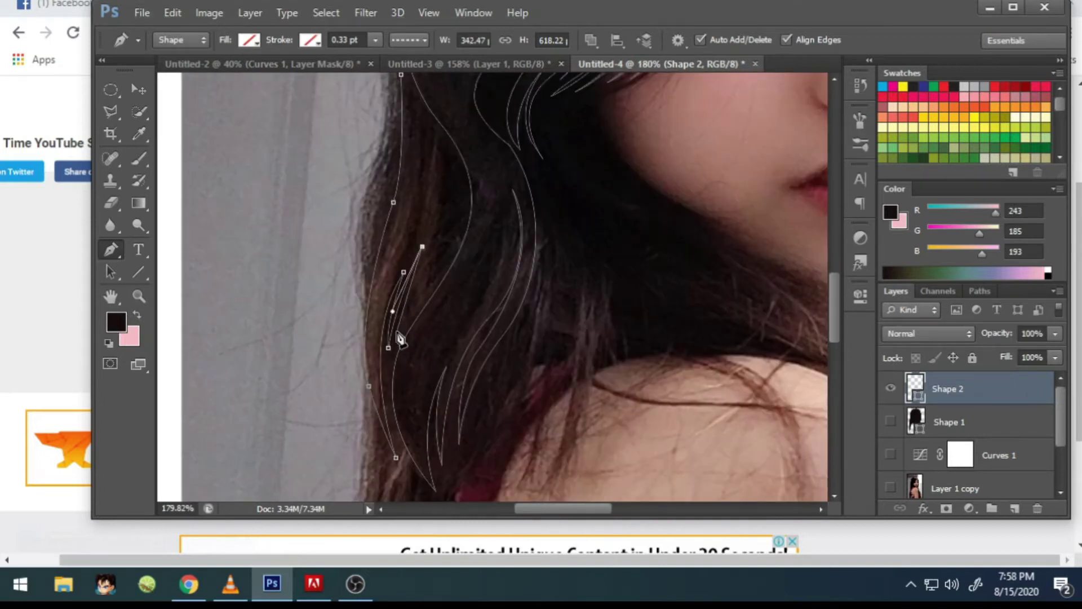
scroll(441, 155, "up", 1)
scroll(422, 169, "up", 1)
scroll(457, 119, "up", 1)
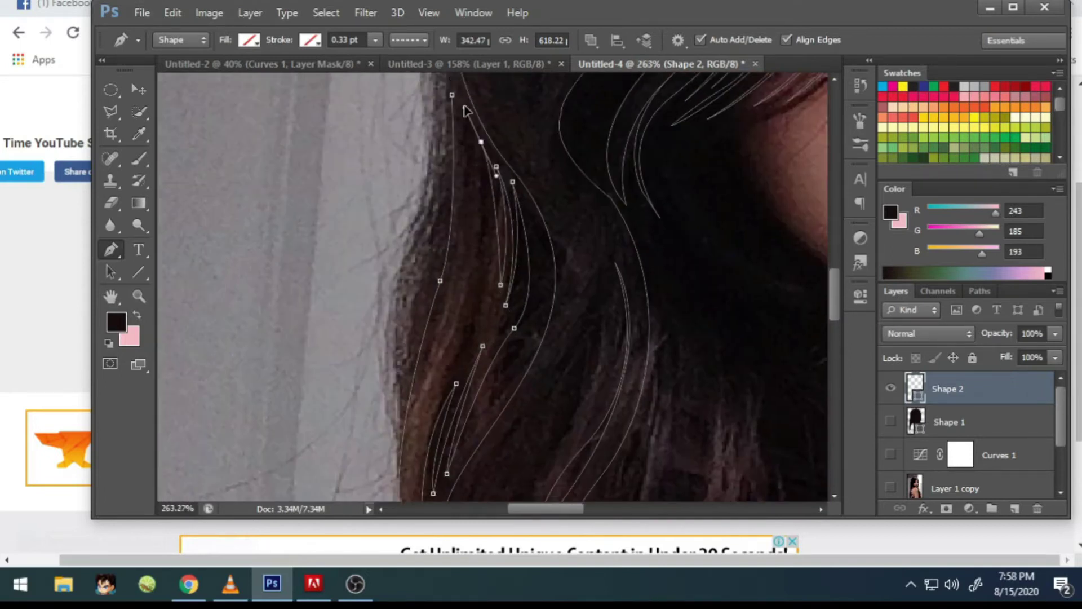
left_click_drag(479, 247, 490, 198)
scroll(479, 223, "up", 1)
Step: Place an anchor starting another strand in the hair by the shoulder
scroll(471, 282, "down", 3)
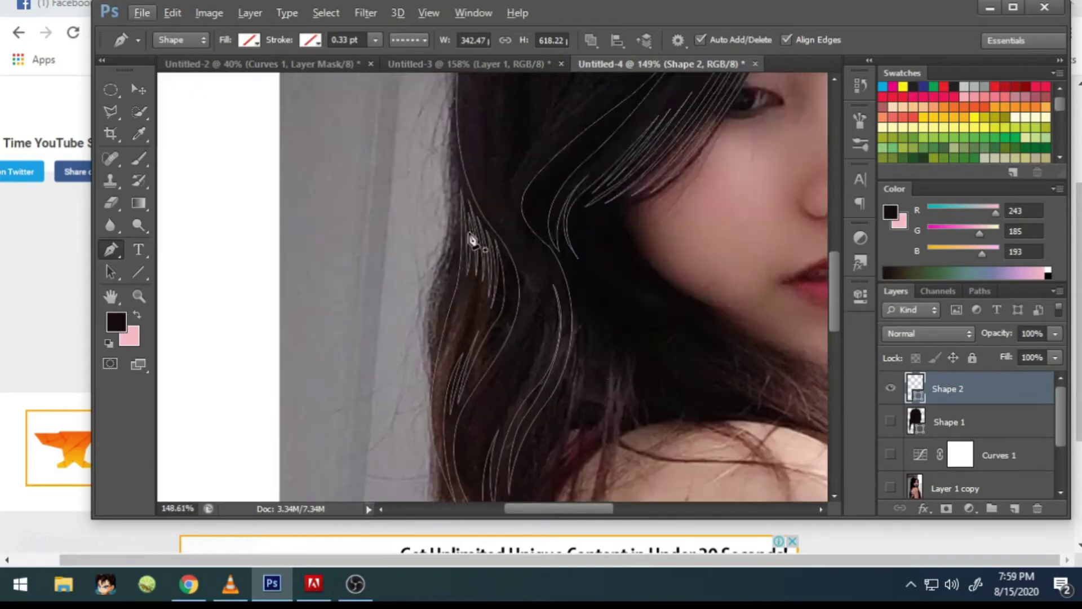
scroll(483, 239, "up", 2)
scroll(445, 270, "up", 1)
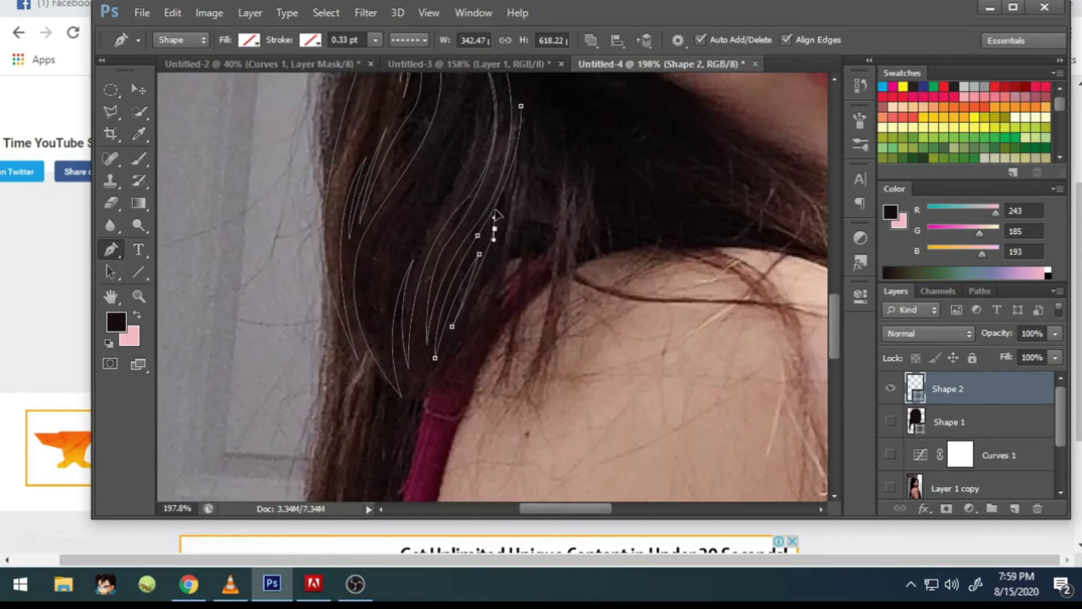
scroll(496, 304, "up", 2)
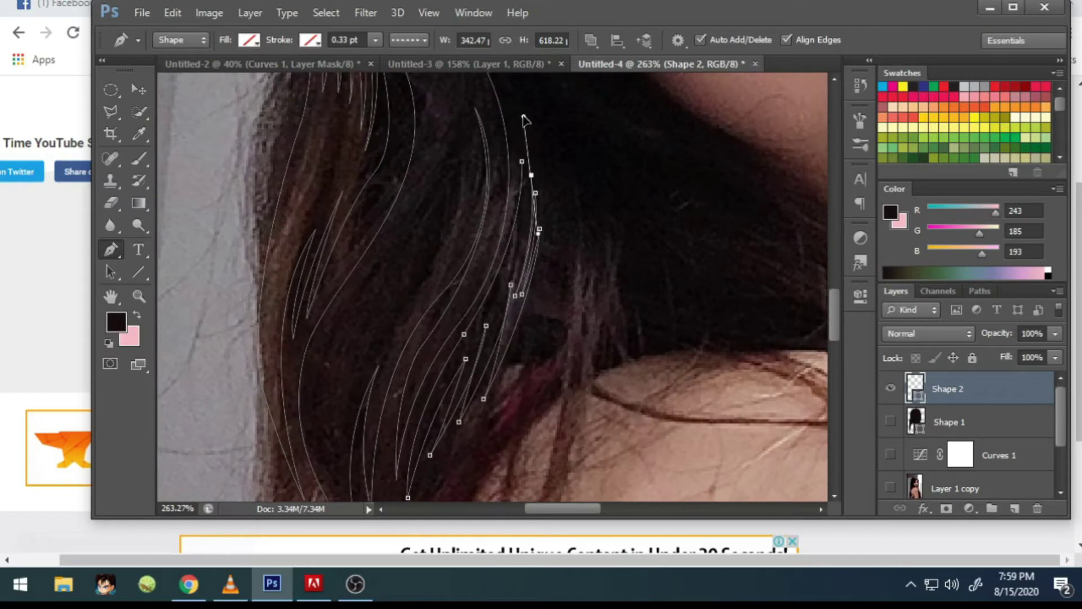
scroll(514, 113, "down", 3)
left_click(474, 165)
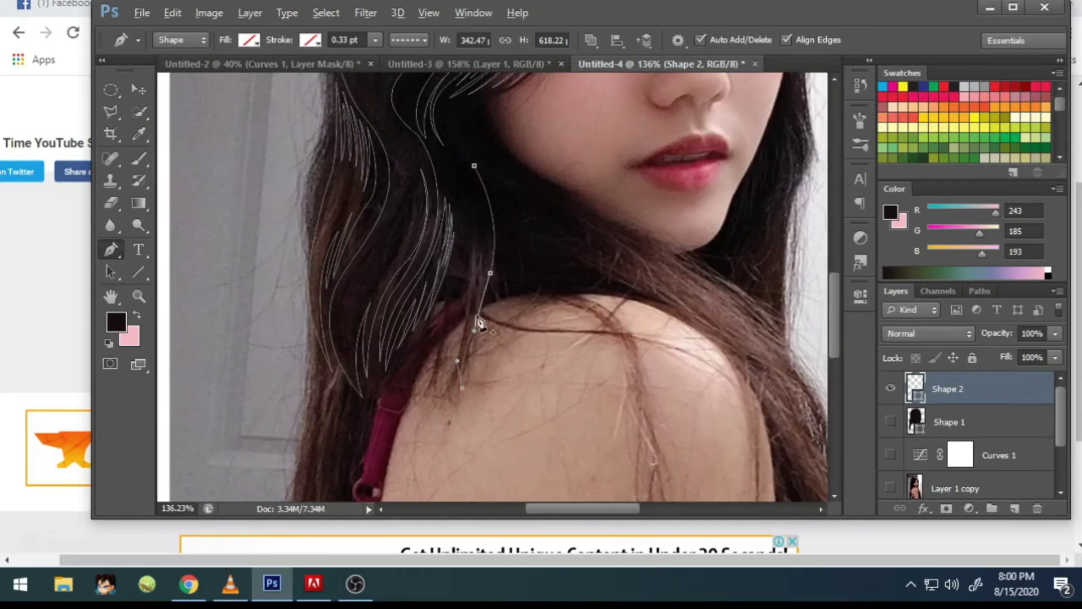
scroll(460, 282, "down", 2)
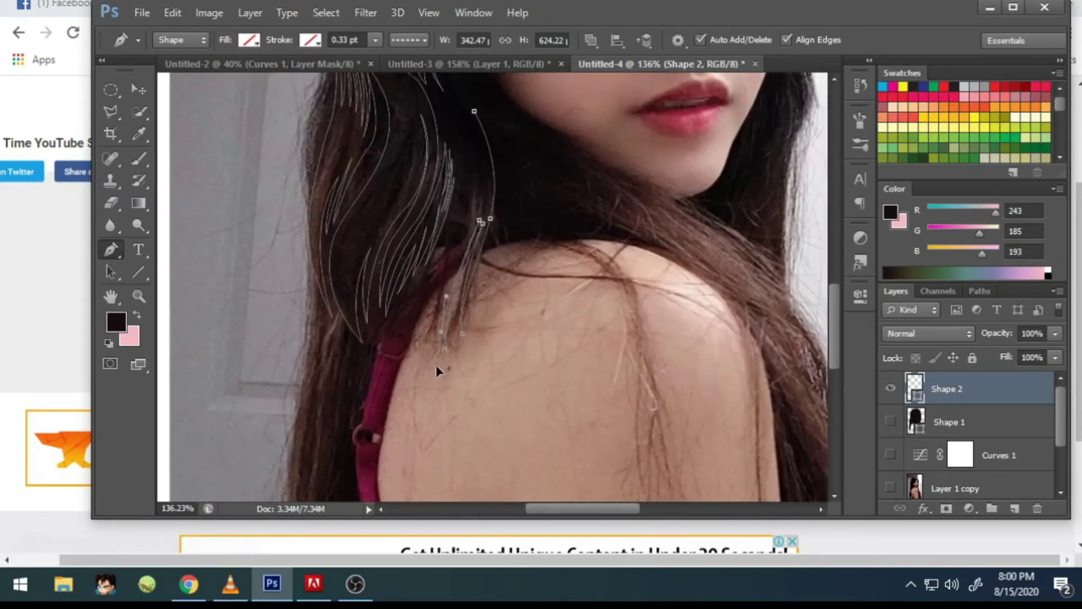
scroll(508, 131, "up", 1)
scroll(501, 226, "up", 2)
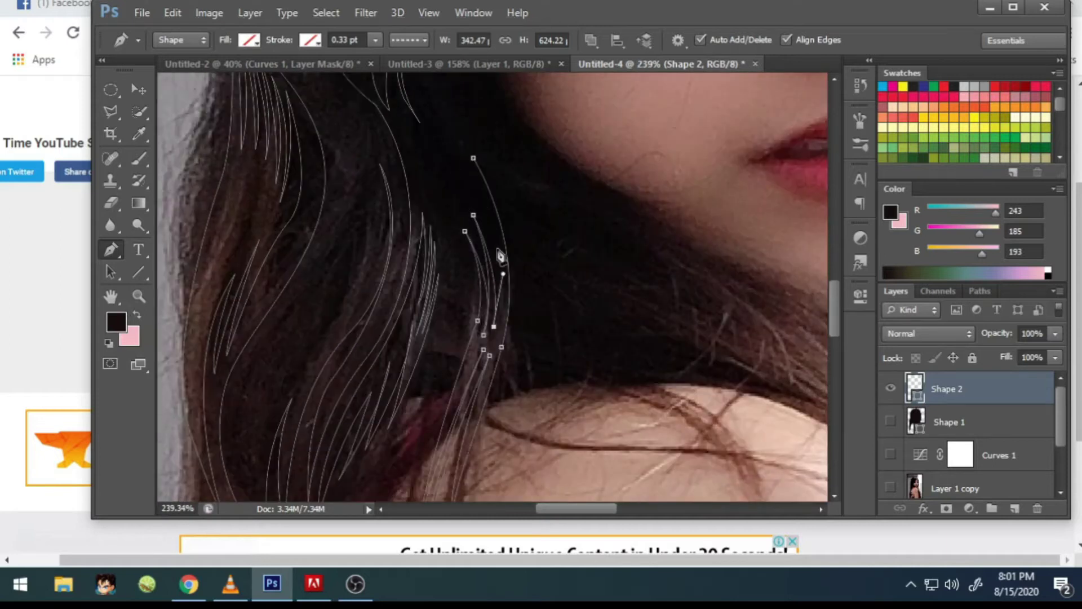
scroll(477, 188, "down", 2)
scroll(612, 283, "down", 2)
Step: Draw a curved strand shape along the hair just below the jaw
scroll(285, 201, "up", 3)
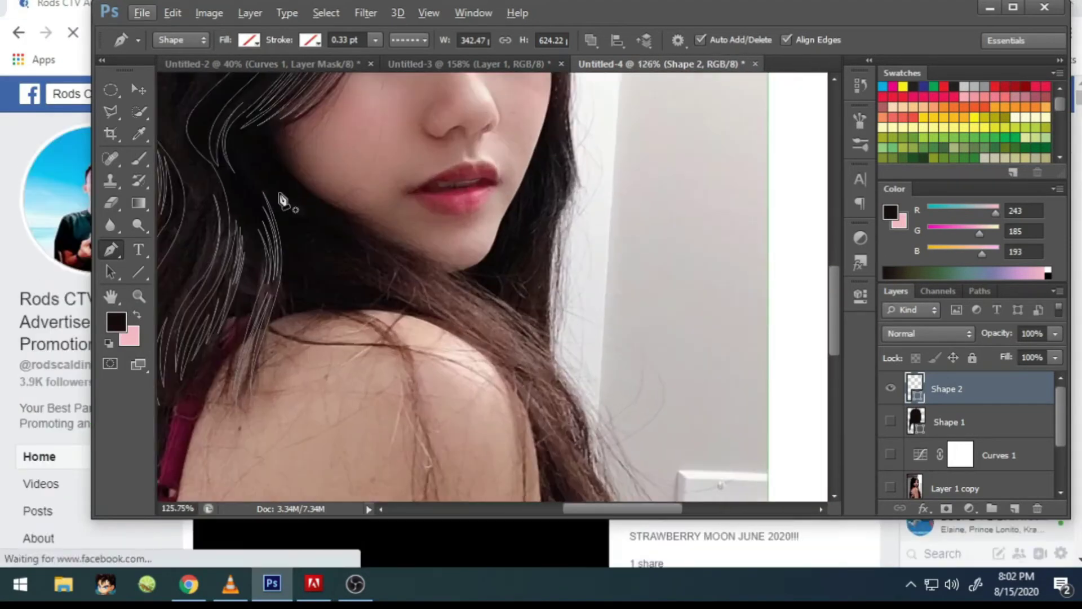
scroll(496, 270, "down", 1)
scroll(370, 215, "up", 3)
scroll(370, 215, "left", 4)
left_click_drag(368, 212, 418, 280)
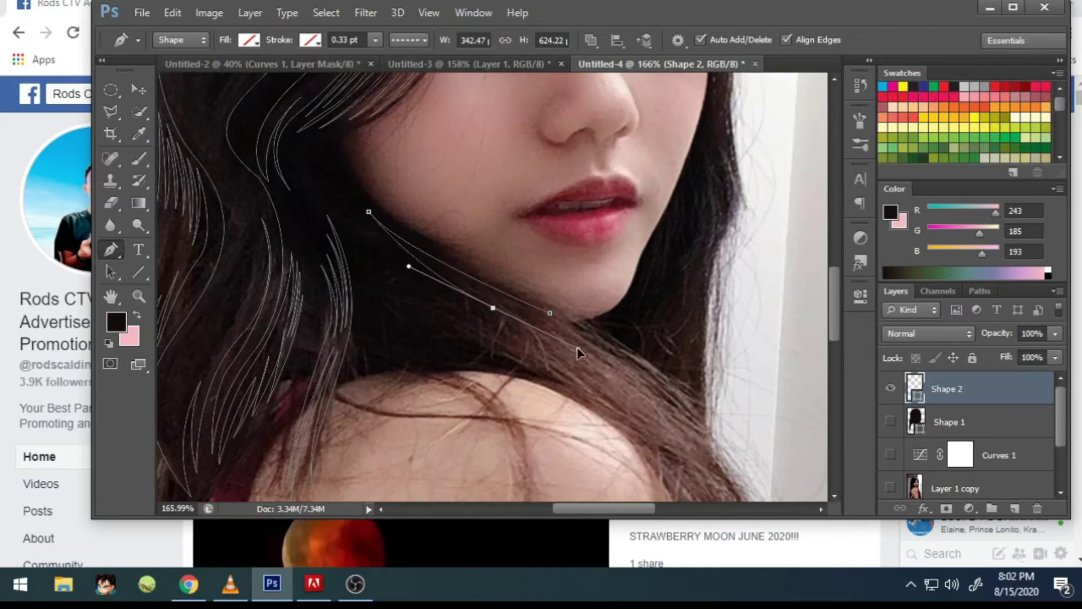
left_click_drag(484, 316, 446, 330)
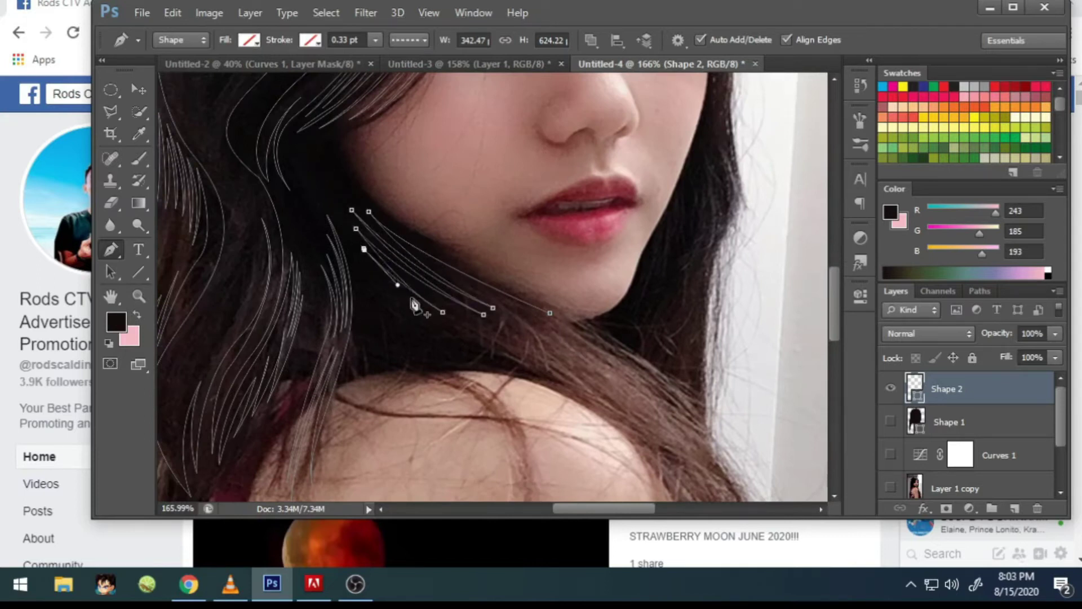
left_click_drag(551, 366, 581, 369)
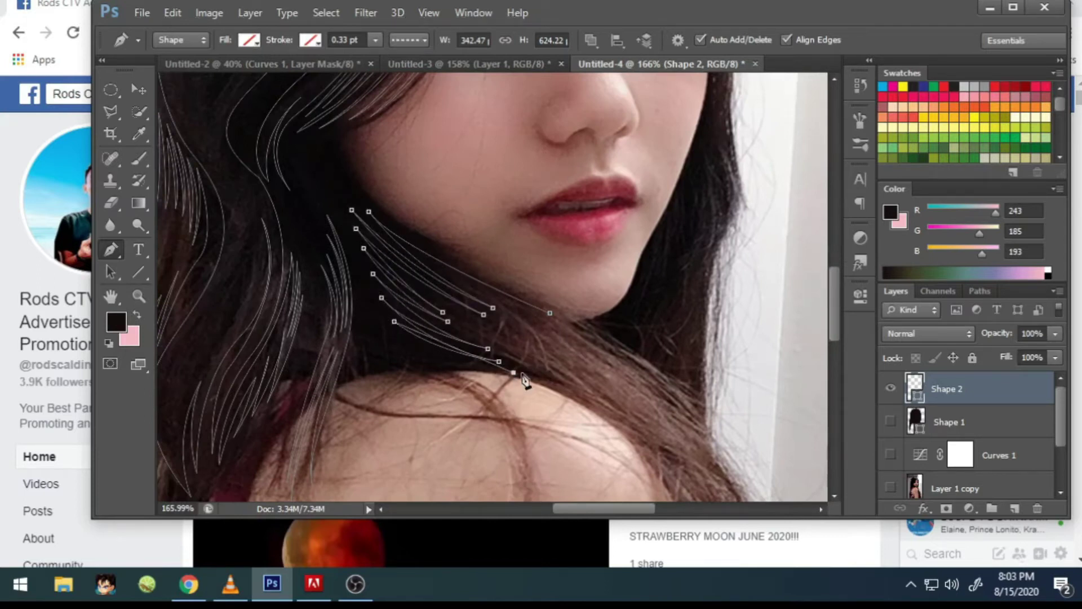
Step: Add a curved strand angled down the hair behind the right shoulder
scroll(526, 379, "down", 5)
scroll(527, 379, "right", 3)
scroll(484, 214, "down", 2)
left_click_drag(518, 327, 531, 395)
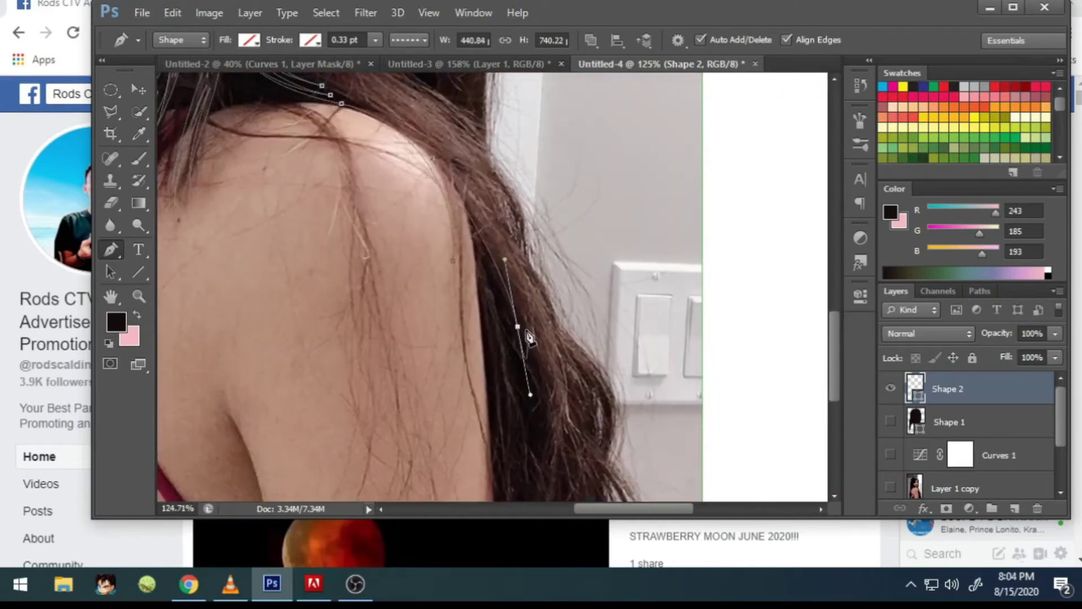
scroll(530, 319, "up", 1)
scroll(525, 338, "down", 3)
mouse_move(524, 344)
left_mouse_down()
mouse_move(521, 451)
mouse_move(507, 456)
left_mouse_up()
Step: Delete the stray unwanted anchors from the strand path
scroll(516, 482, "up", 3)
scroll(507, 456, "up", 5)
scroll(493, 100, "up", 2)
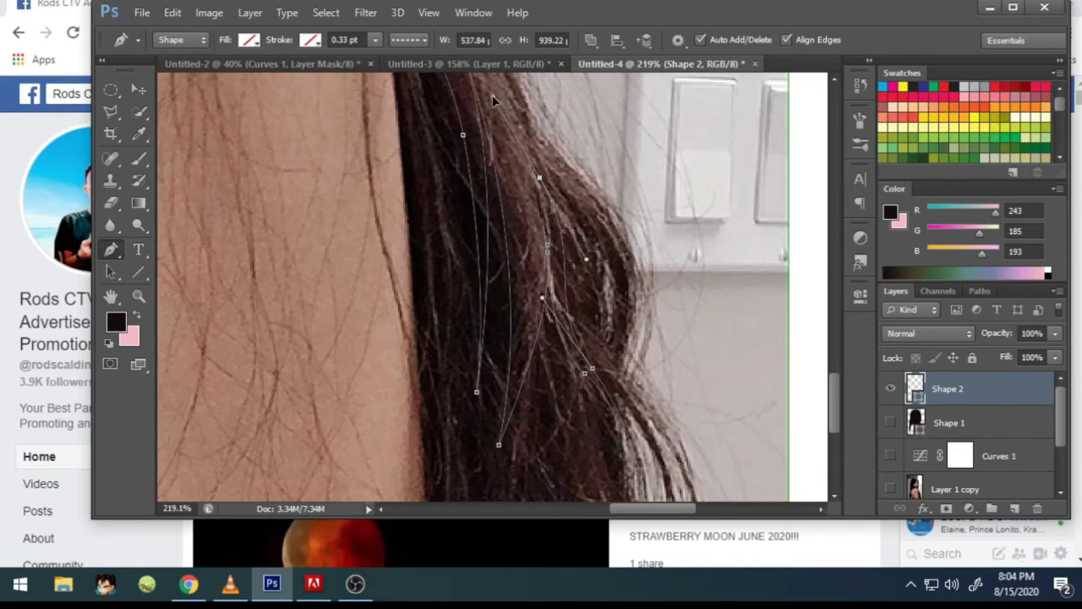
left_click(540, 165)
scroll(535, 214, "down", 2)
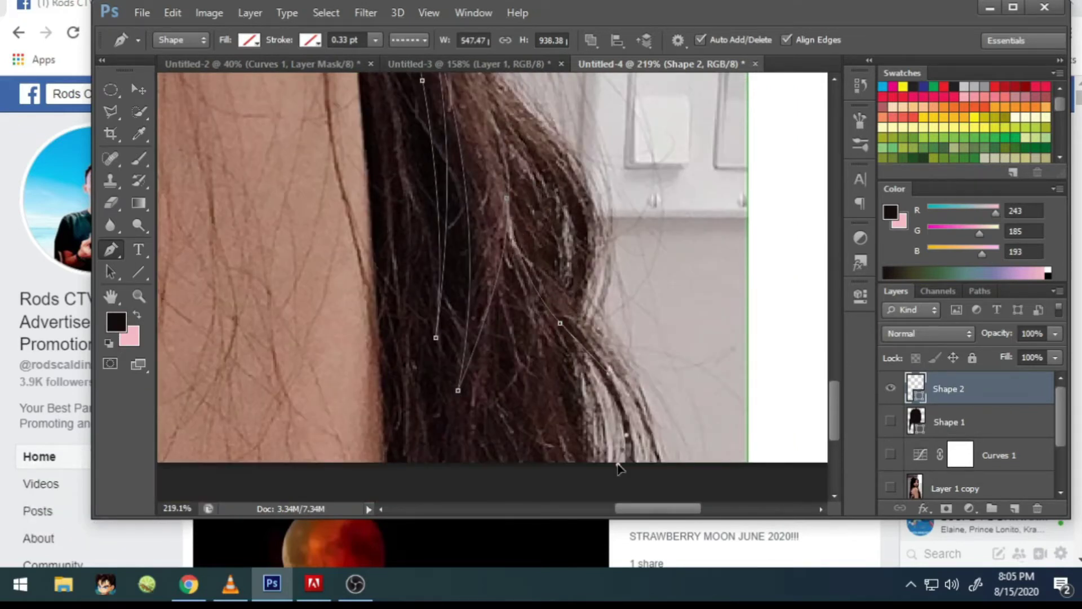
scroll(618, 467, "up", 2)
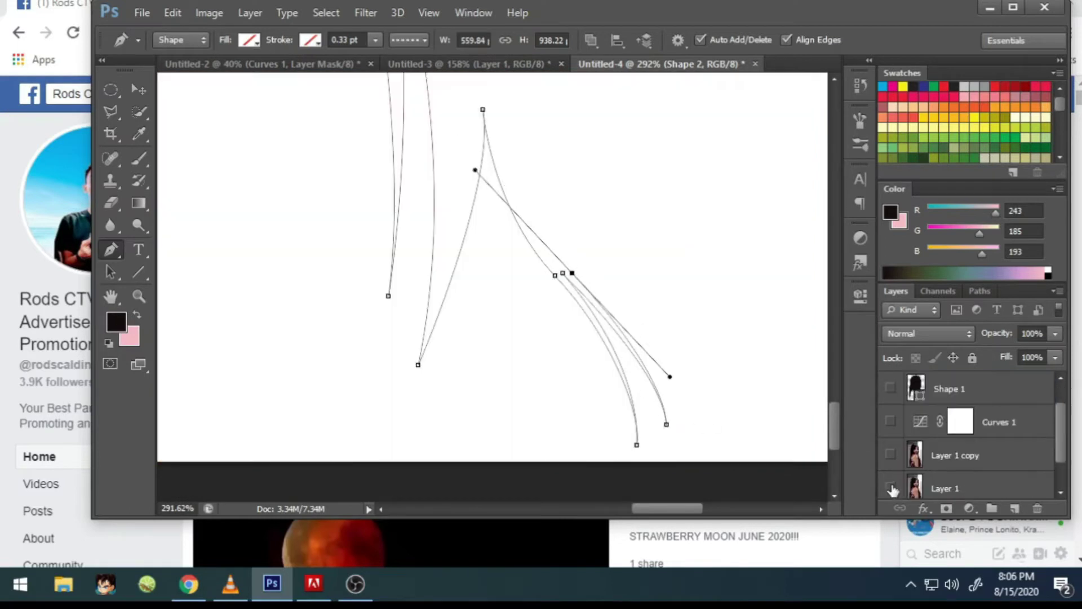
Step: Hide the photo layer and inspect the strand paths on their own
left_click(890, 489)
scroll(553, 234, "up", 3)
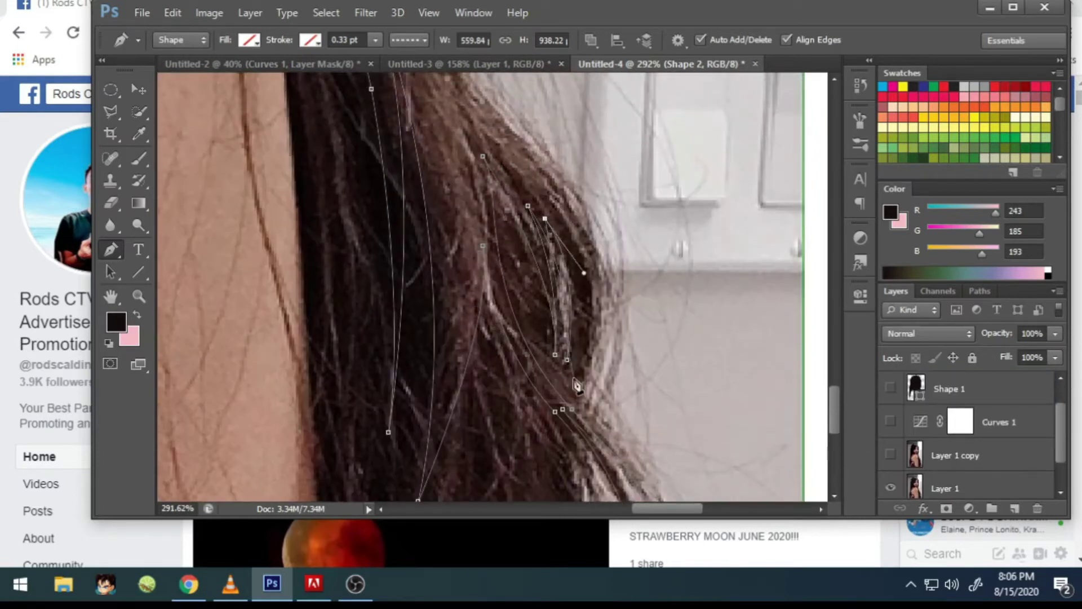
scroll(598, 355, "down", 1)
scroll(598, 354, "down", 2)
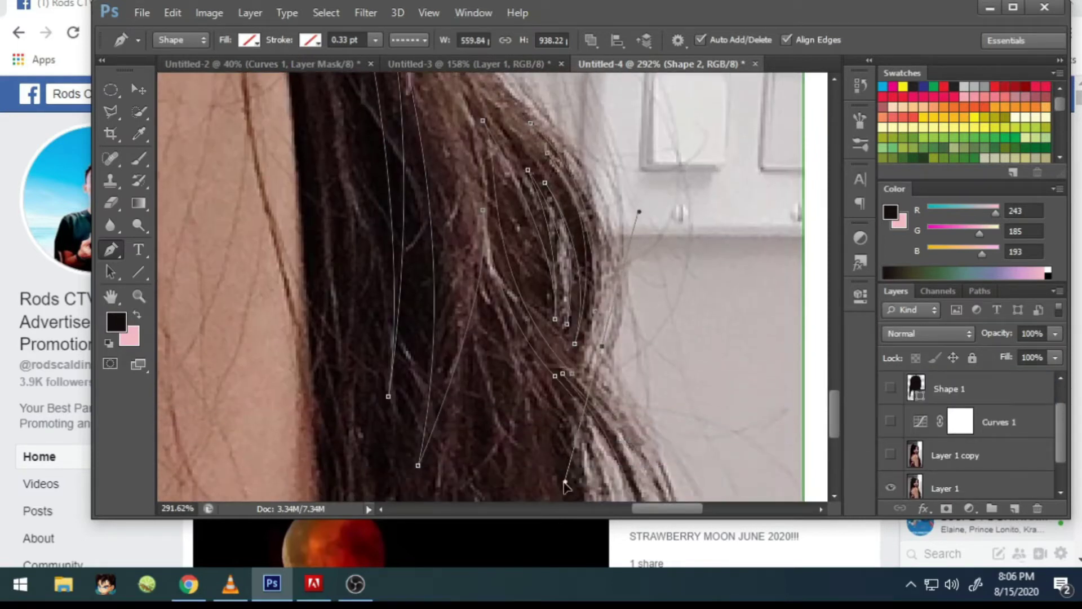
scroll(609, 372, "down", 2)
scroll(623, 392, "up", 3)
scroll(586, 278, "down", 4)
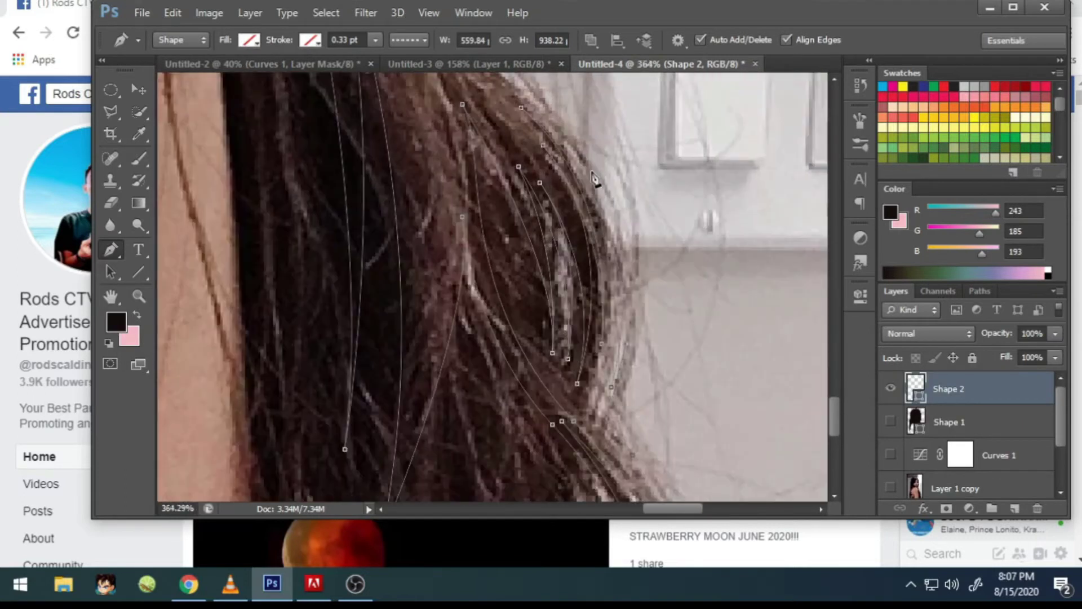
scroll(564, 226, "down", 2)
scroll(640, 417, "up", 1)
scroll(640, 417, "down", 2)
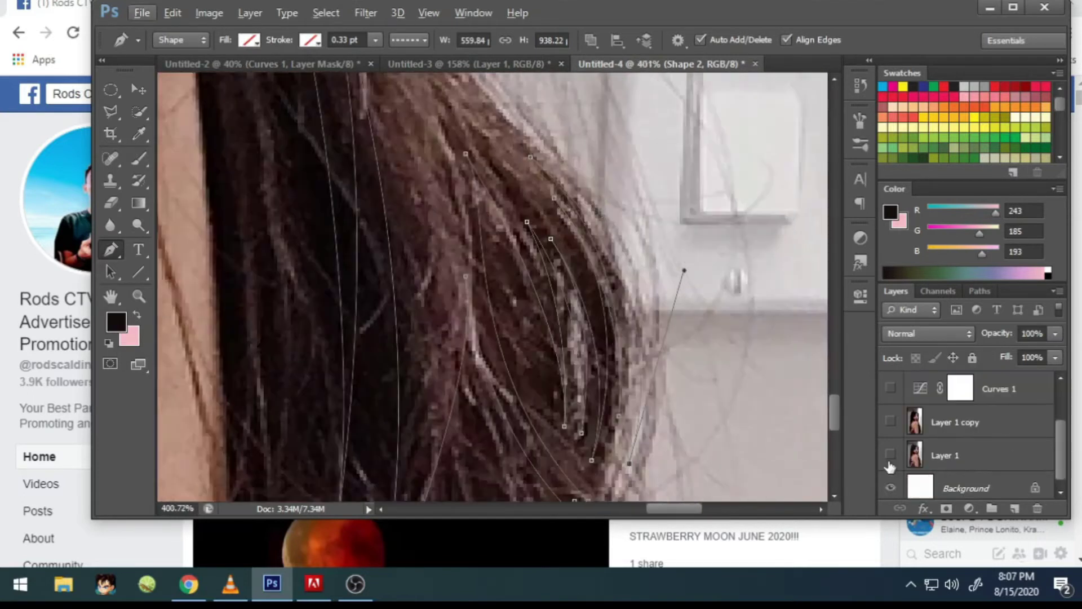
scroll(472, 120, "down", 2)
scroll(451, 164, "up", 1)
scroll(384, 181, "up", 2)
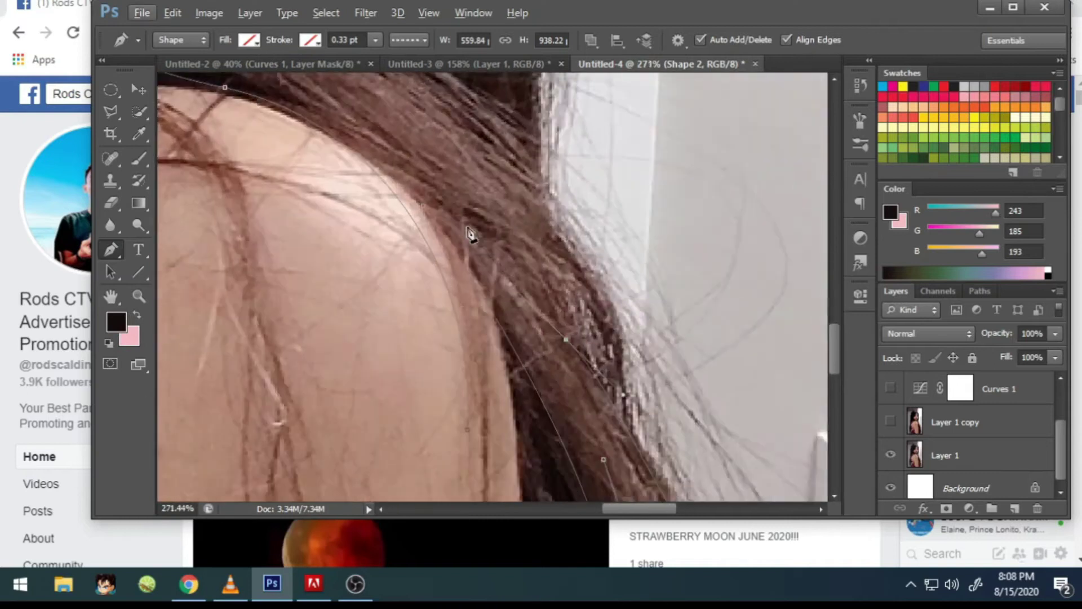
scroll(442, 203, "down", 1)
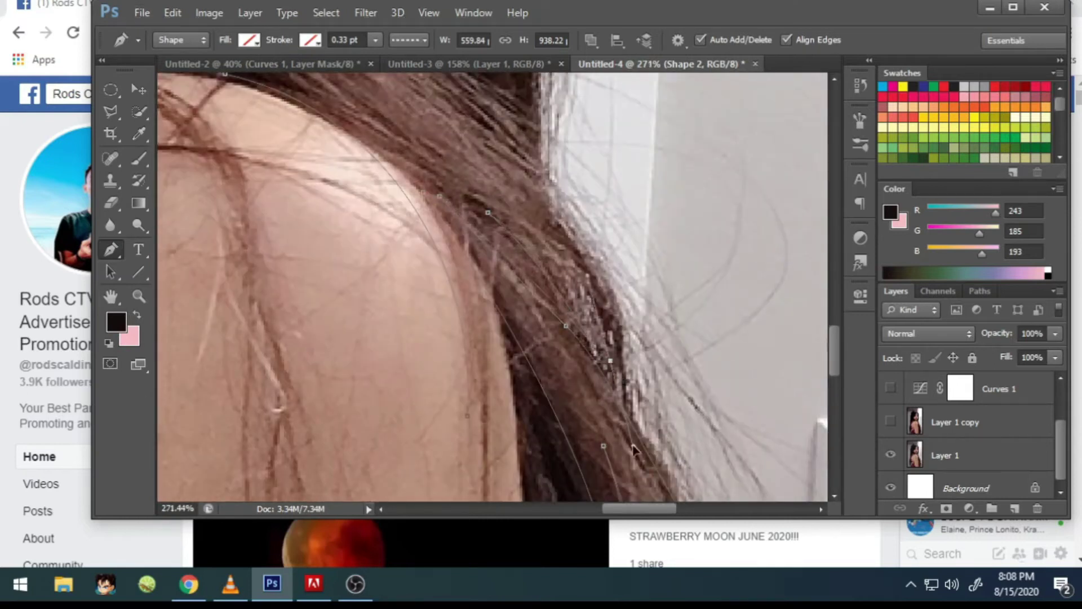
scroll(670, 399, "down", 1)
scroll(451, 212, "up", 3)
scroll(622, 422, "up", 1)
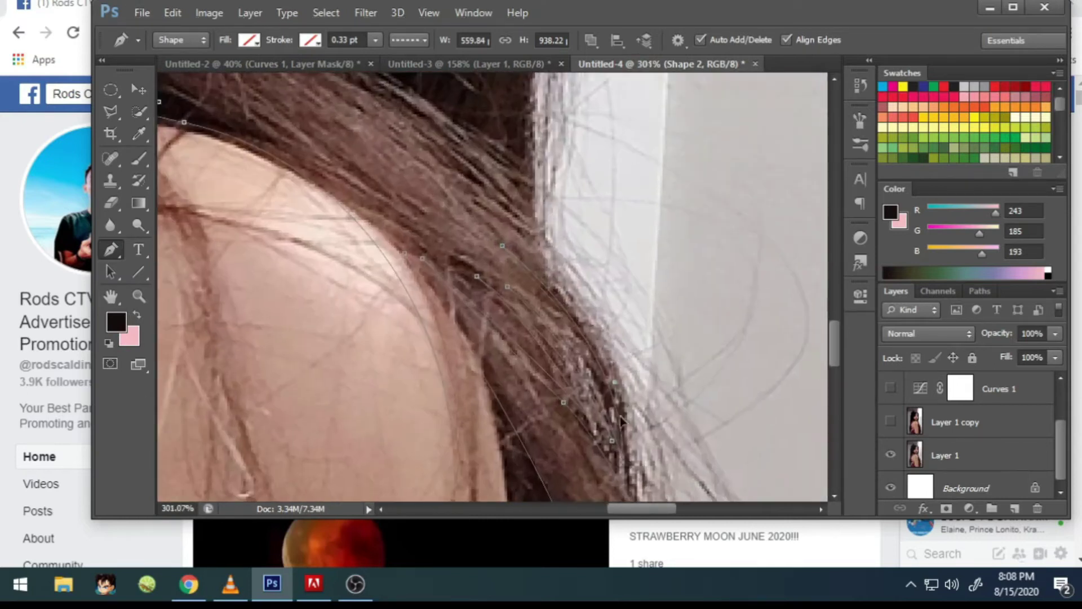
Step: Toggle the photo's visibility off and on to compare the strands, leaving it visible
left_click(891, 455)
left_click(891, 455)
scroll(570, 256, "up", 2)
scroll(639, 317, "up", 1)
scroll(639, 317, "down", 3)
scroll(611, 339, "up", 2)
scroll(694, 425, "up", 1)
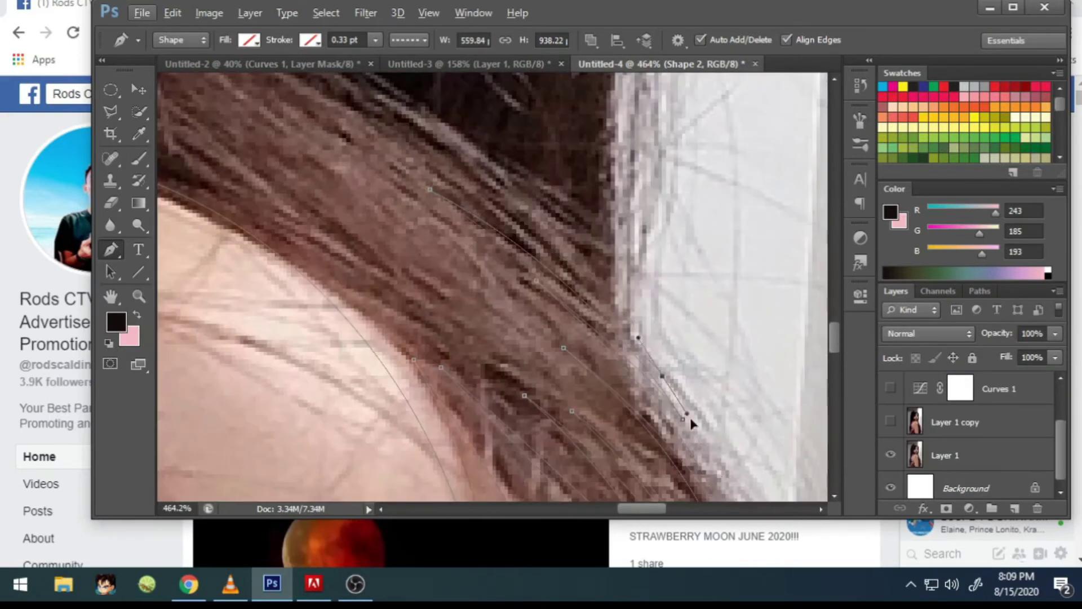
scroll(432, 163, "up", 1)
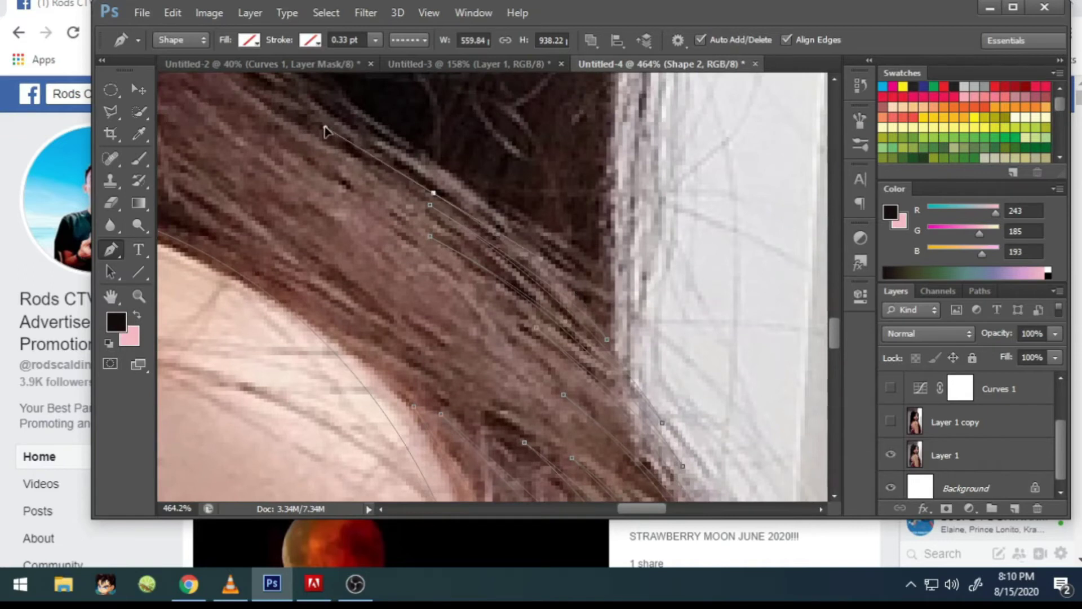
scroll(326, 131, "down", 3)
scroll(423, 225, "up", 2)
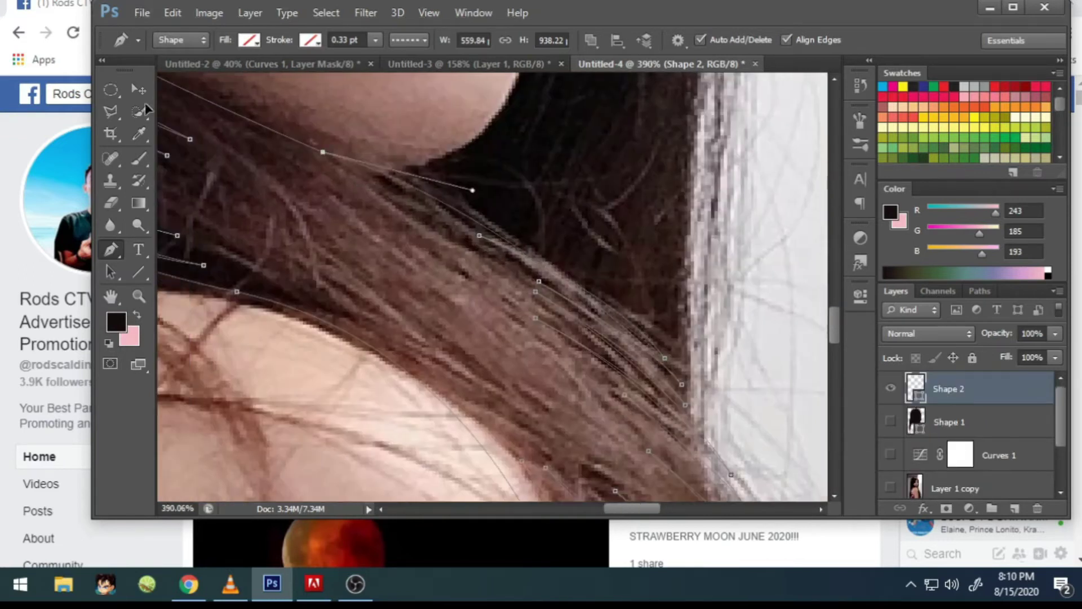
scroll(394, 225, "down", 2)
scroll(579, 205, "down", 2)
scroll(580, 205, "up", 2)
left_click(890, 481)
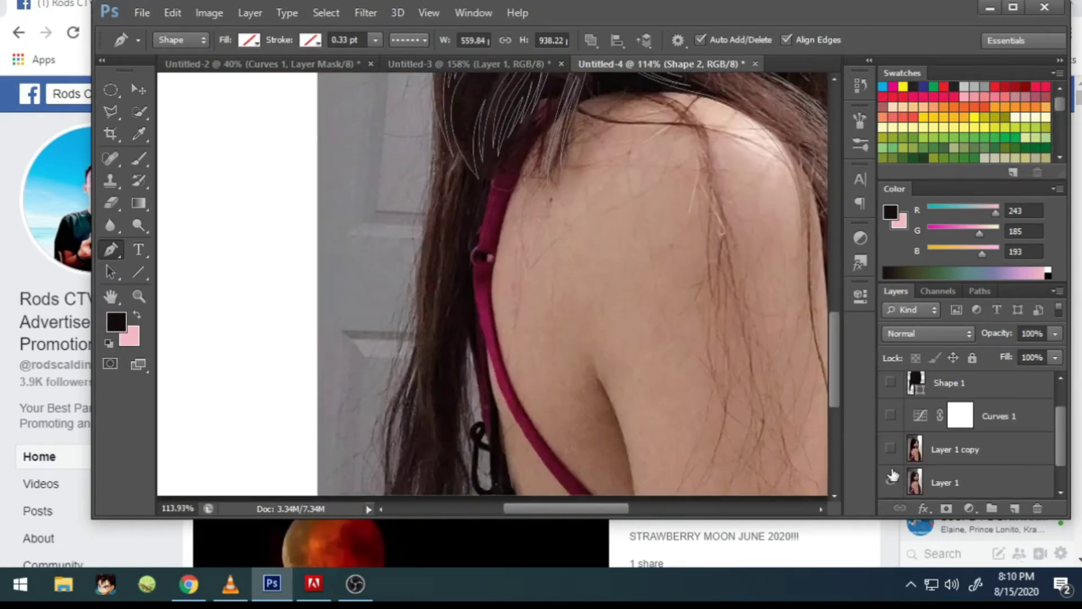
Step: Pen a new multi-anchor strand along the hair beside the shoulder strap
left_click(432, 349)
scroll(437, 237, "up", 3)
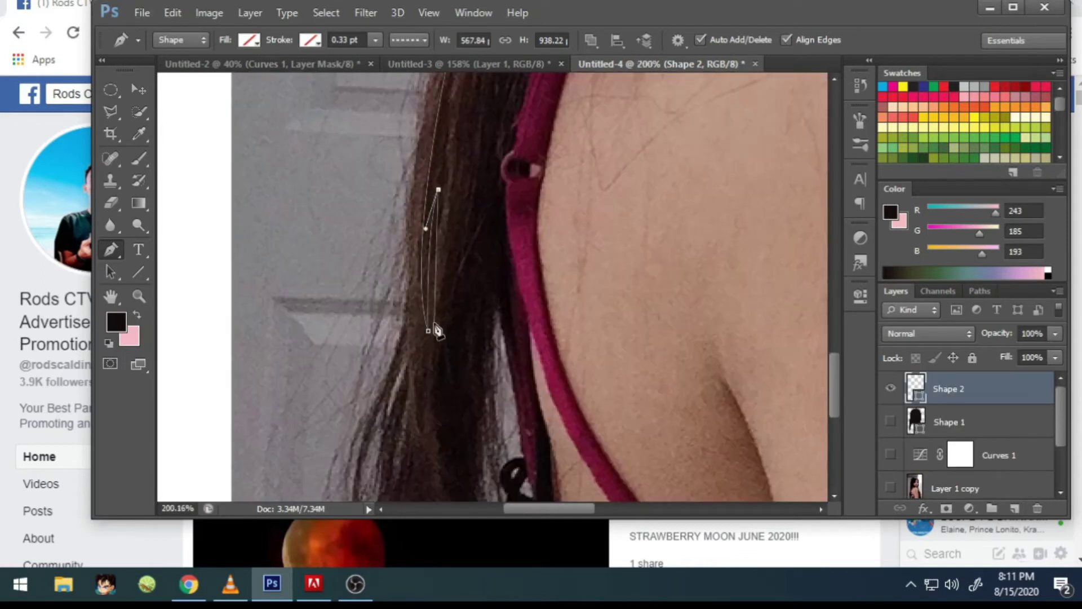
scroll(437, 332, "down", 2)
left_click(450, 322)
left_click(484, 208)
scroll(491, 214, "up", 2)
left_click(435, 266)
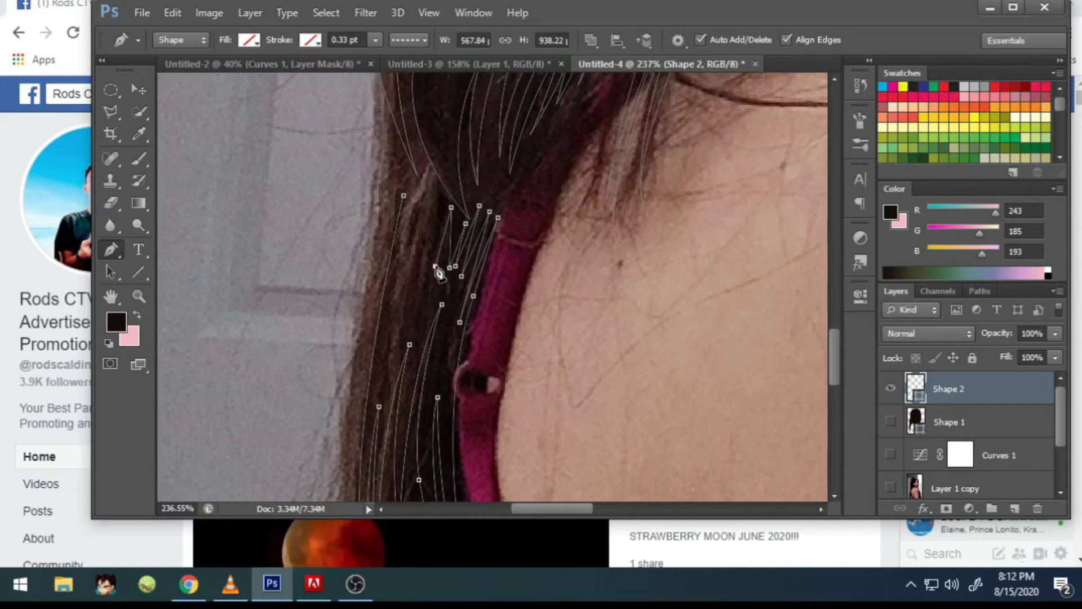
scroll(399, 248, "down", 3)
scroll(417, 174, "up", 5)
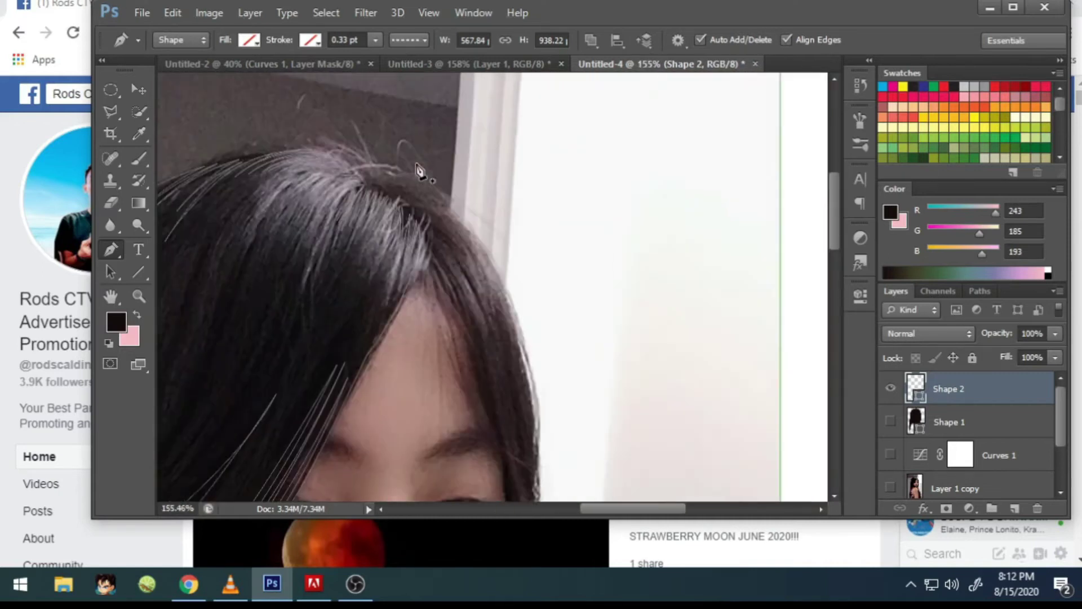
scroll(594, 323, "up", 2)
Step: Curve an additional strand along the hair at the crown
scroll(278, 147, "left", 2)
scroll(278, 146, "down", 2)
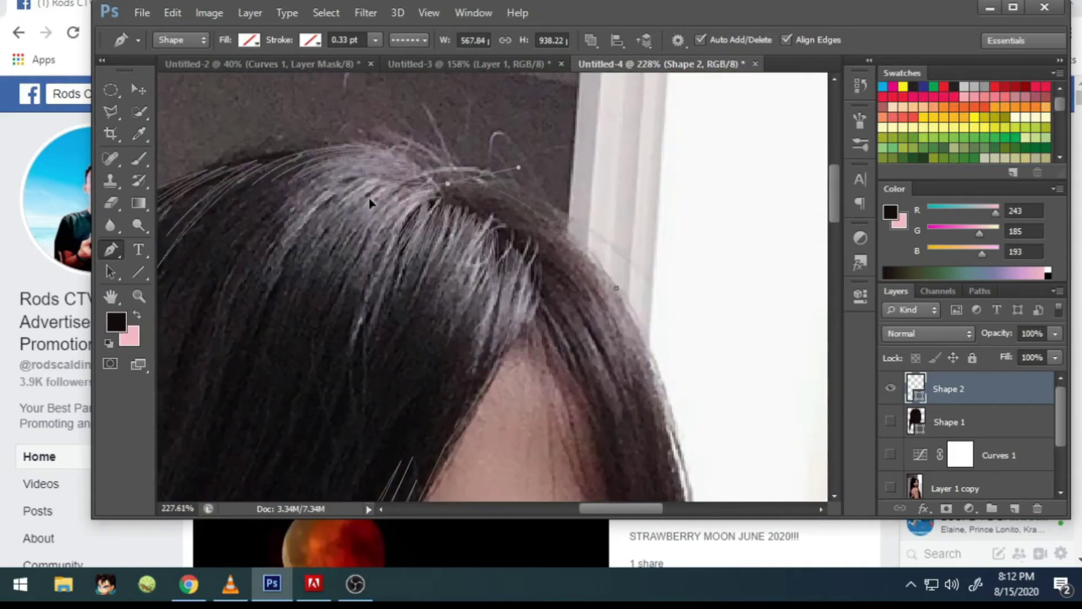
scroll(563, 237, "up", 2)
left_click_drag(576, 233, 597, 247)
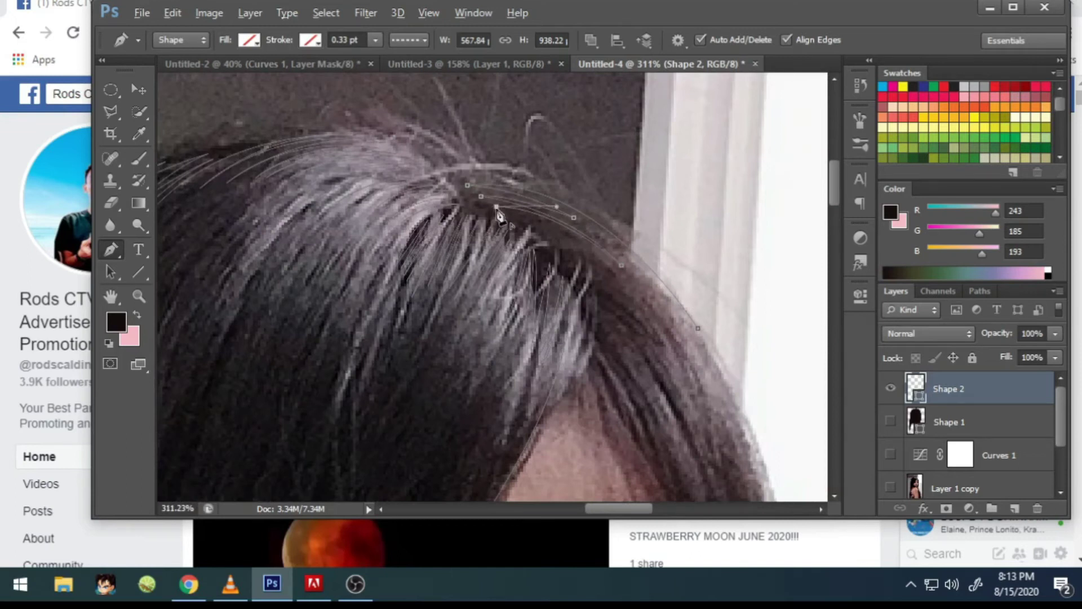
scroll(499, 214, "down", 1)
scroll(483, 212, "down", 2)
Step: Save the document as yuni.psd
left_click(142, 12)
left_click(169, 175)
type("yuni")
key("Return")
scroll(619, 273, "down", 1)
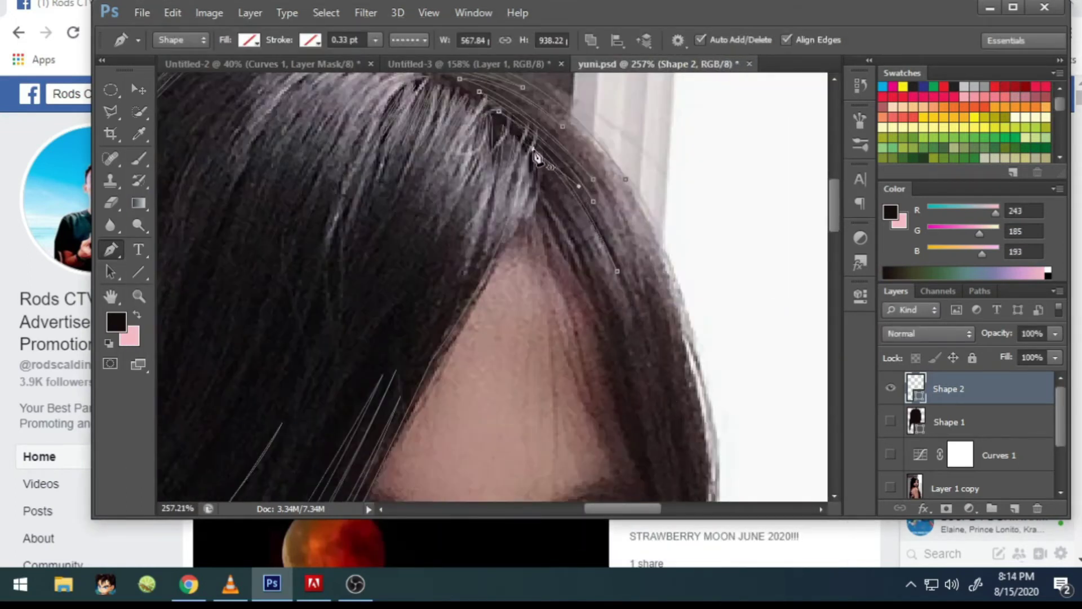
Step: Start a thin strand with curved anchors along the hair by the jaw
scroll(536, 154, "down", 2)
scroll(507, 154, "down", 3)
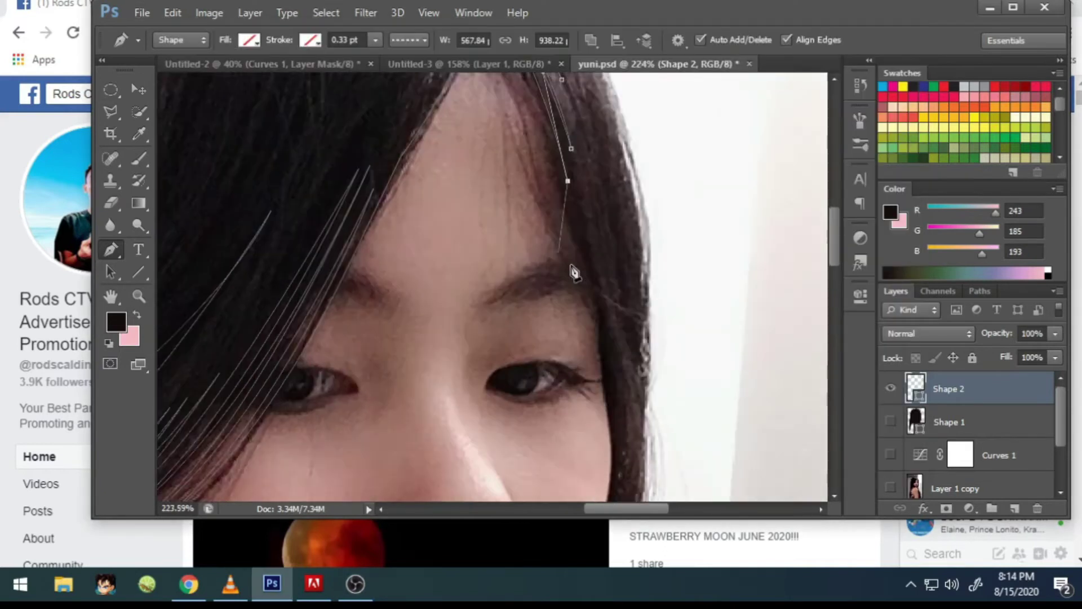
scroll(572, 270, "down", 2)
scroll(584, 389, "up", 1)
scroll(583, 389, "up", 1)
scroll(614, 366, "up", 1)
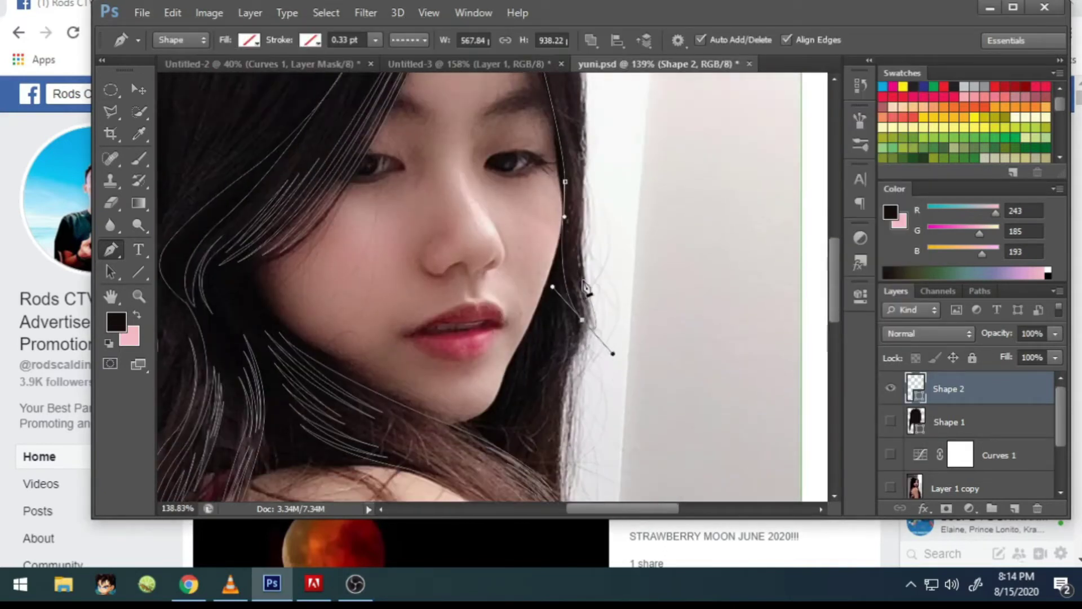
left_click(589, 332)
scroll(589, 333, "up", 2)
scroll(544, 367, "up", 1)
scroll(542, 369, "down", 3)
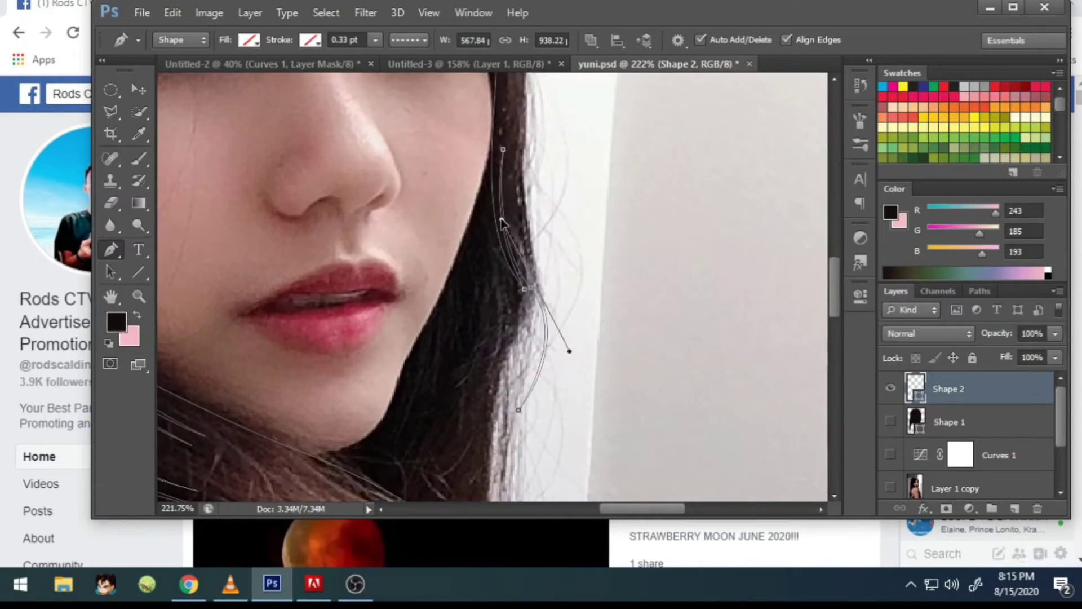
scroll(556, 304, "up", 1)
left_click_drag(545, 266, 555, 277)
Step: Extend the strands down past the shoulder and close the shape at its start anchor
scroll(554, 278, "down", 1)
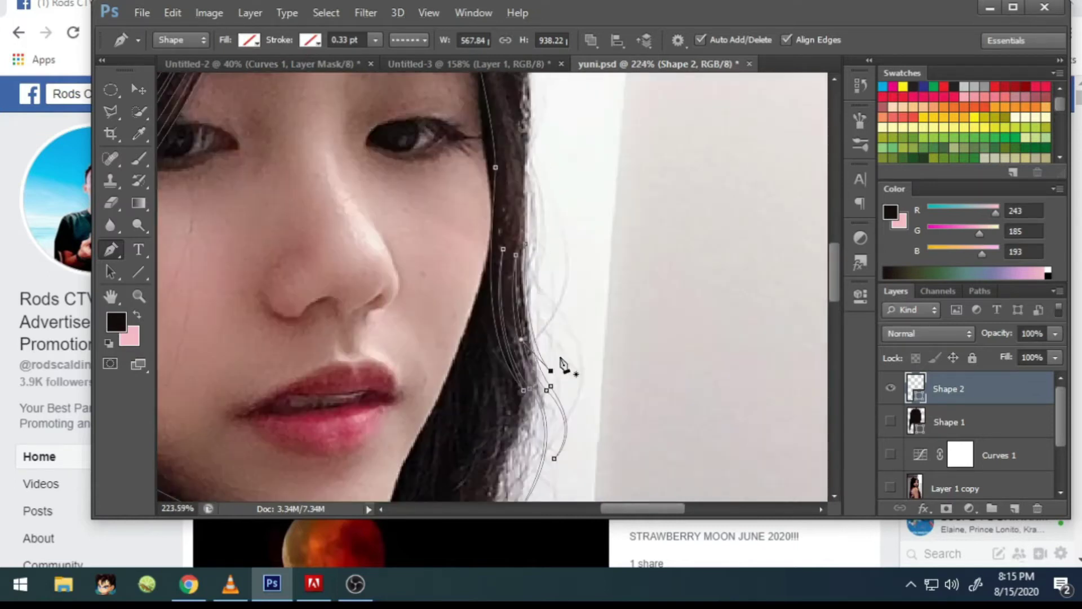
scroll(539, 225, "down", 2)
scroll(527, 291, "down", 2)
scroll(558, 169, "up", 3)
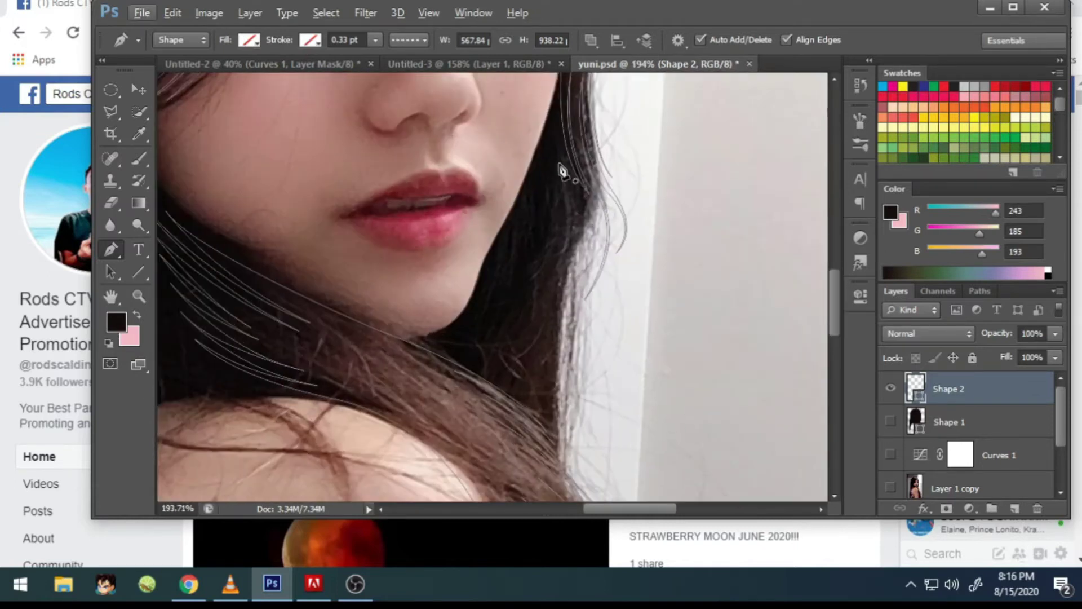
scroll(514, 397, "up", 1)
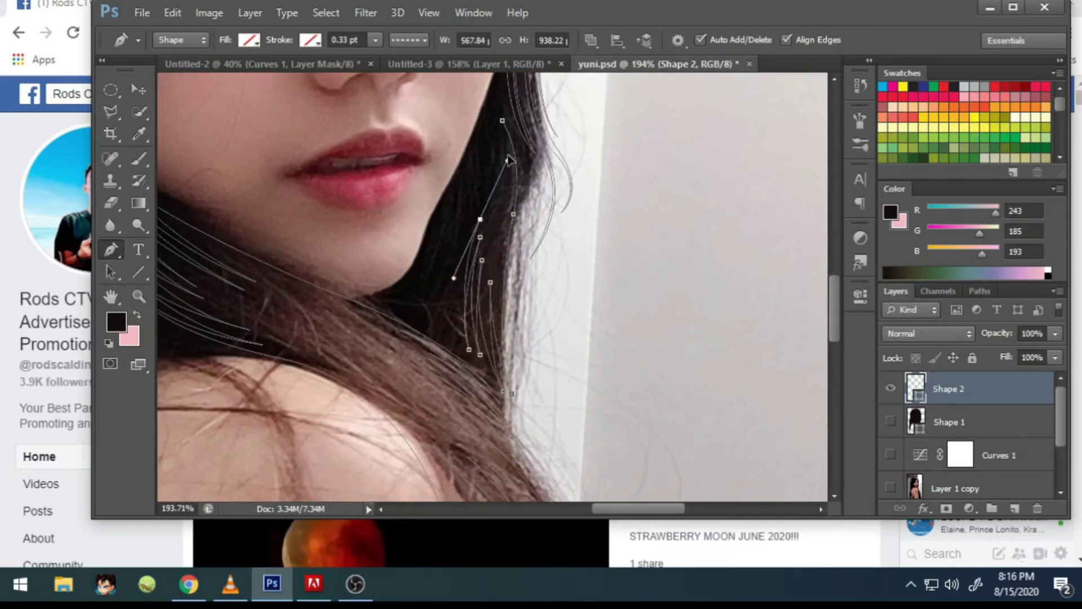
left_click_drag(482, 198, 439, 305)
scroll(484, 225, "up", 1)
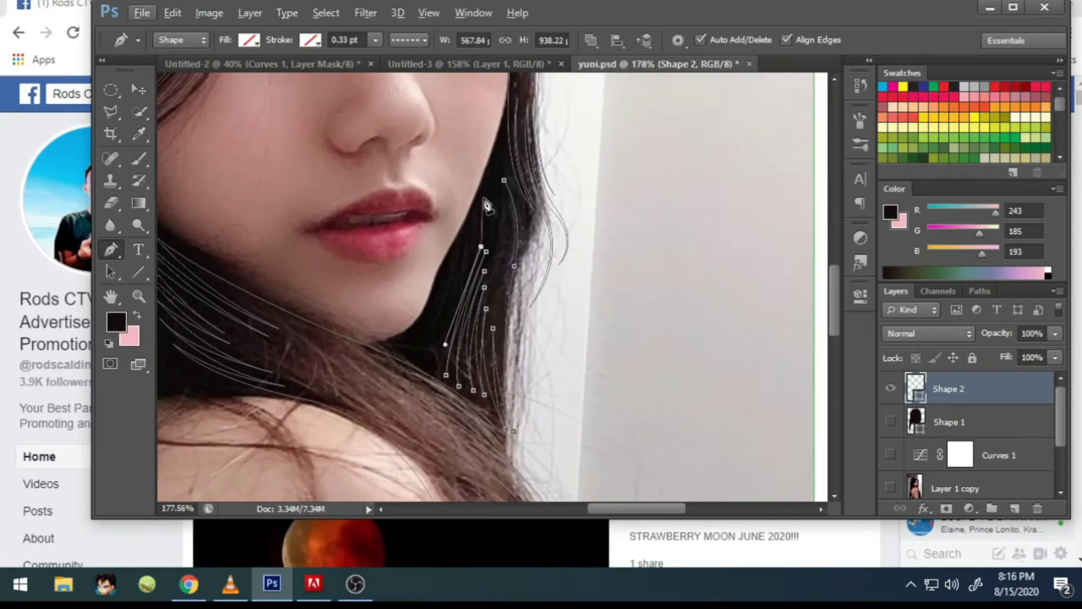
scroll(470, 293, "up", 1)
left_click_drag(486, 259, 495, 138)
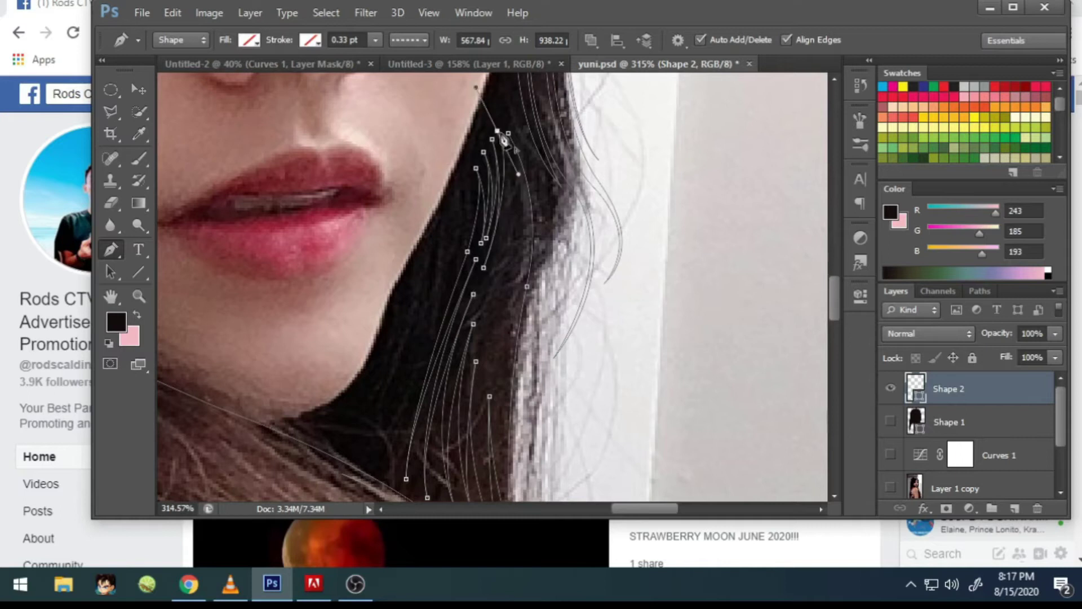
scroll(510, 144, "down", 2)
scroll(510, 143, "down", 2)
mouse_move(485, 368)
left_mouse_down()
mouse_move(484, 441)
mouse_move(483, 166)
left_mouse_up()
scroll(484, 280, "up", 1)
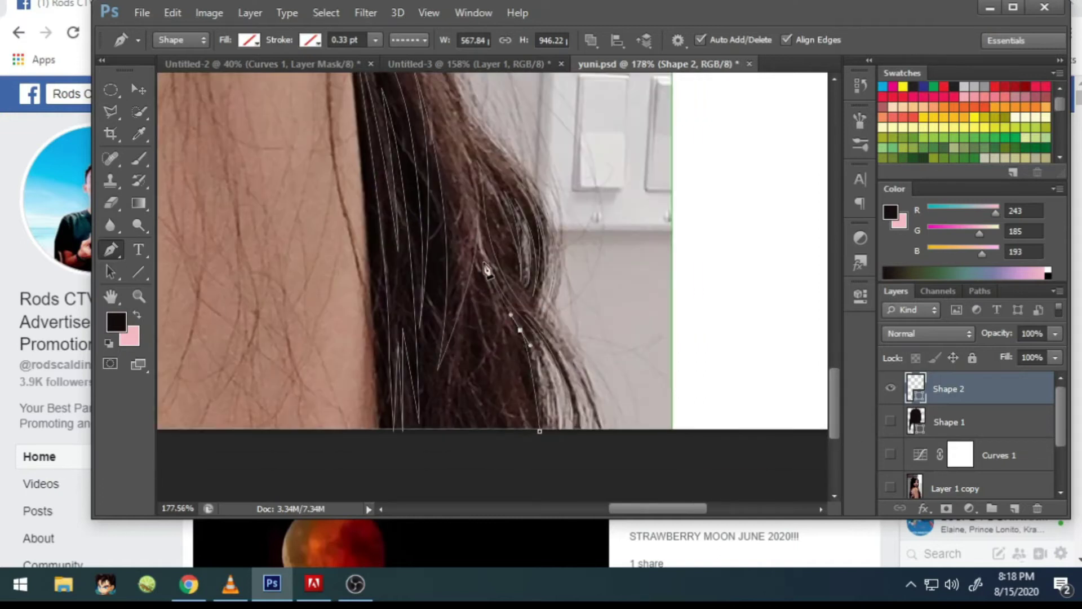
left_click(539, 432)
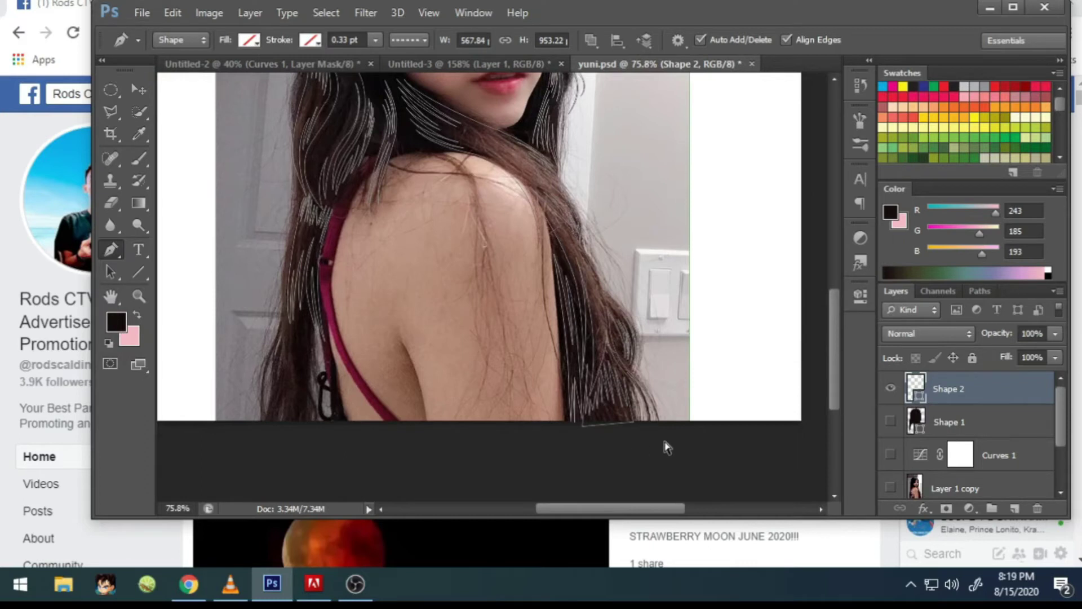
Step: Turn Shape 1's dark hair fill back on and bring up the strand Fill swatch options
scroll(667, 447, "left", 3)
scroll(667, 447, "left", 3)
scroll(667, 447, "left", 2)
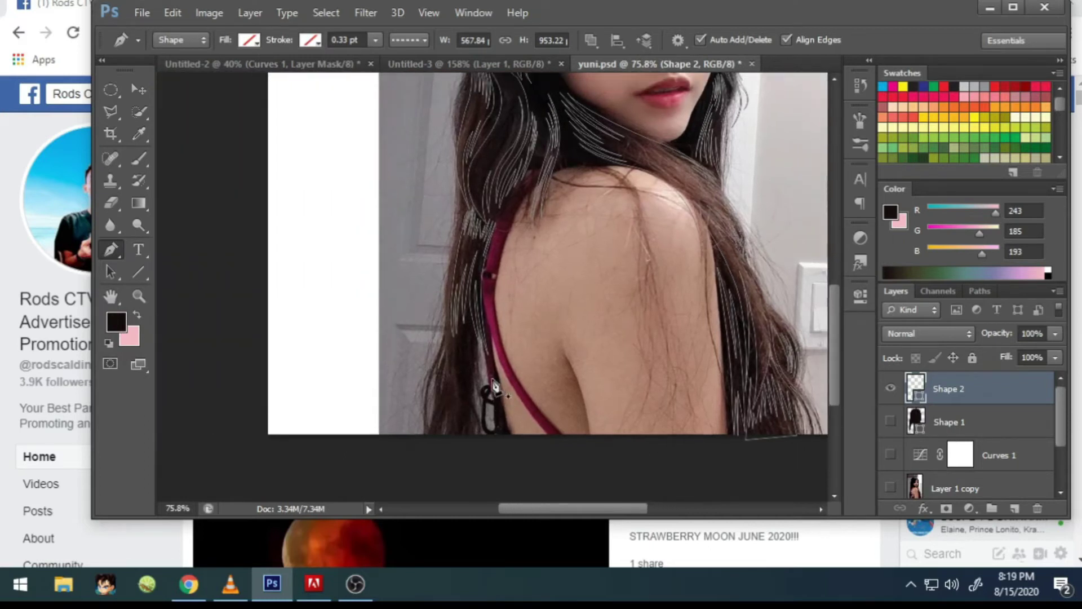
scroll(495, 386, "down", 2)
left_click(891, 422)
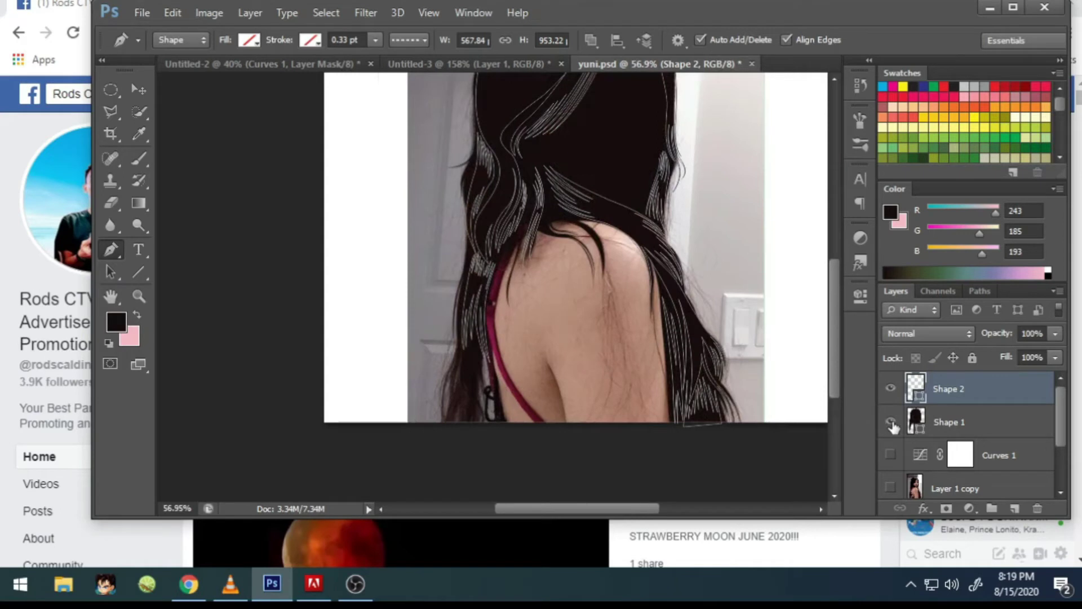
scroll(657, 277, "down", 2)
scroll(659, 279, "up", 3)
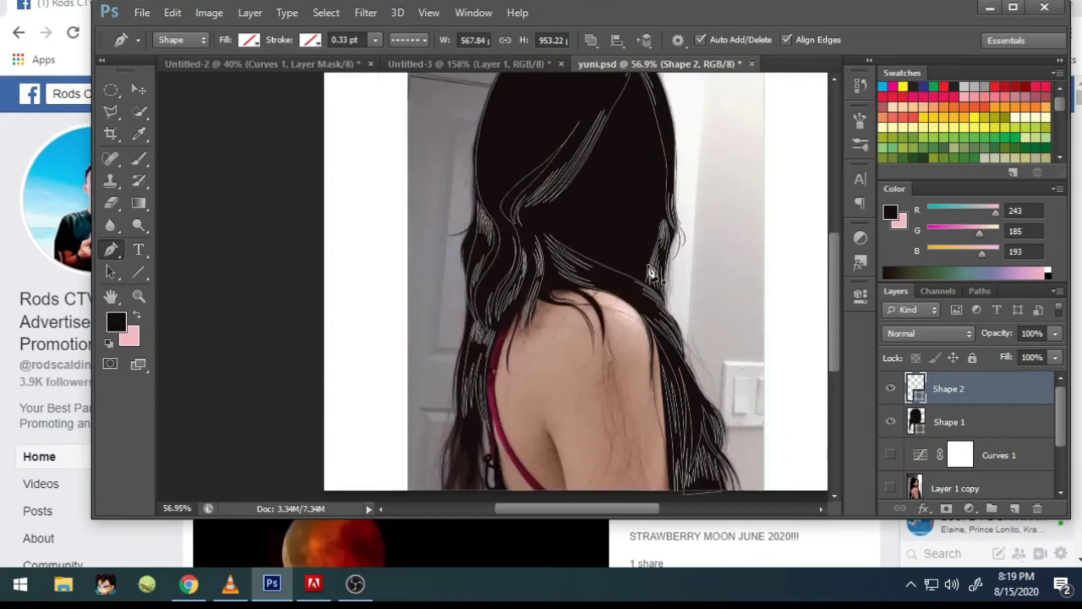
scroll(665, 285, "down", 1)
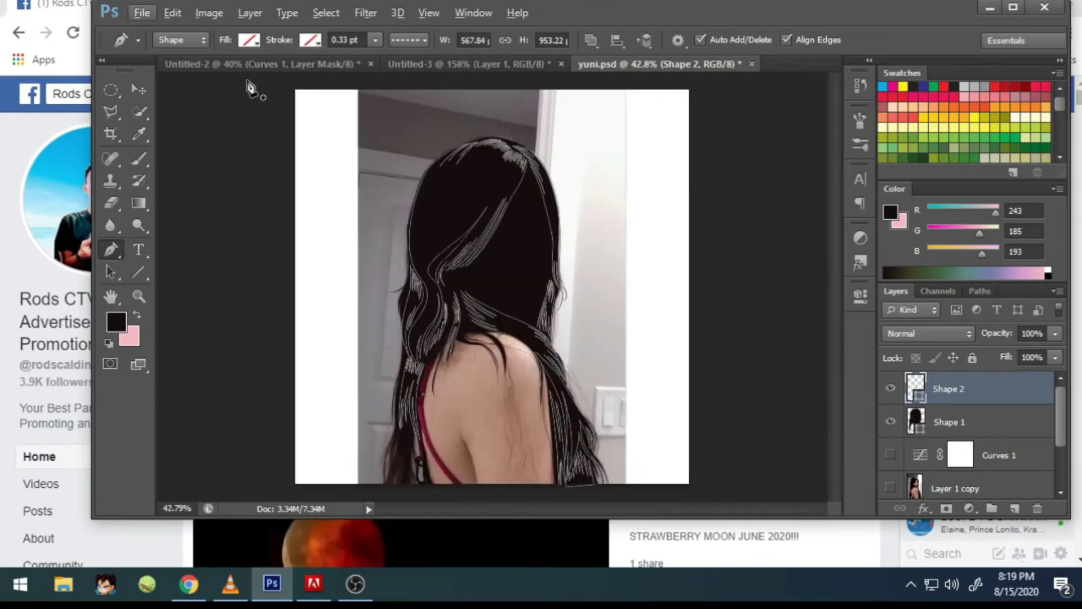
left_click(249, 40)
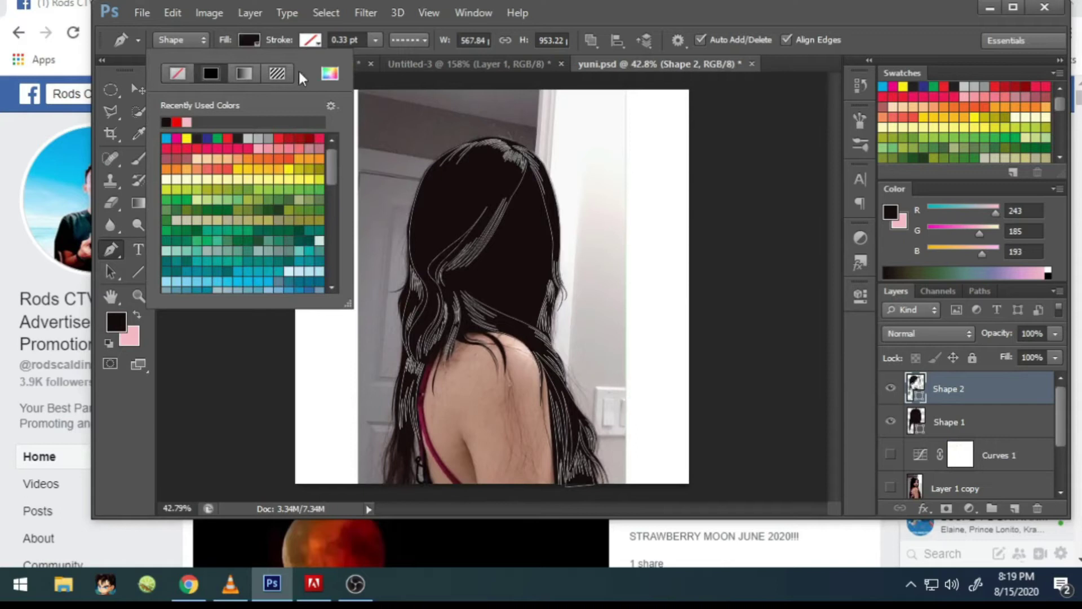
Step: Set the strand shapes' fill colour to very dark #1e1313
left_click(330, 73)
left_click_drag(601, 330, 597, 324)
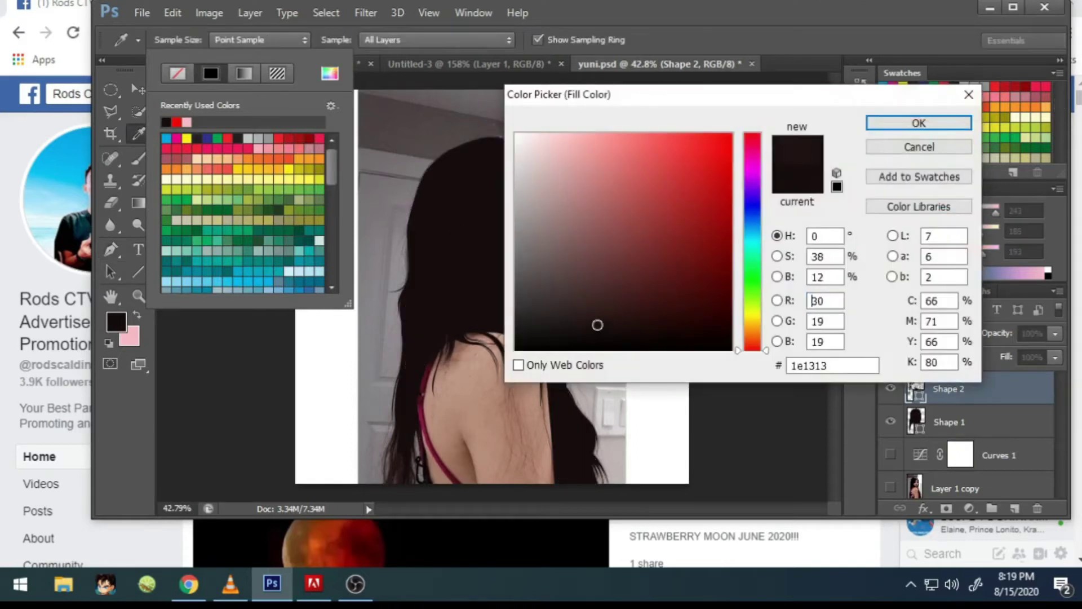
left_click(919, 123)
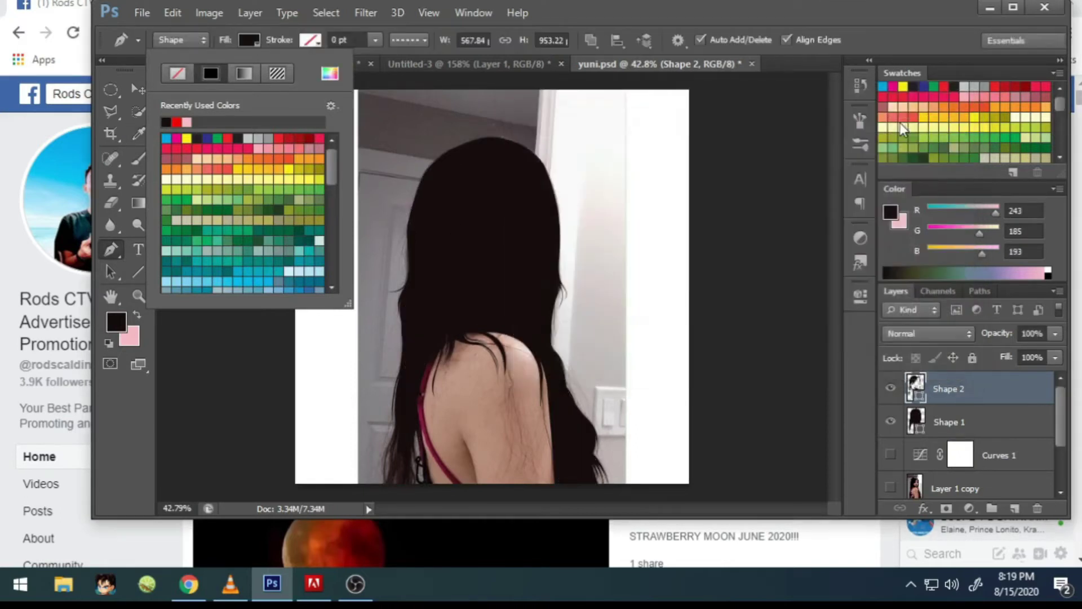
left_click(129, 90)
scroll(489, 216, "up", 1)
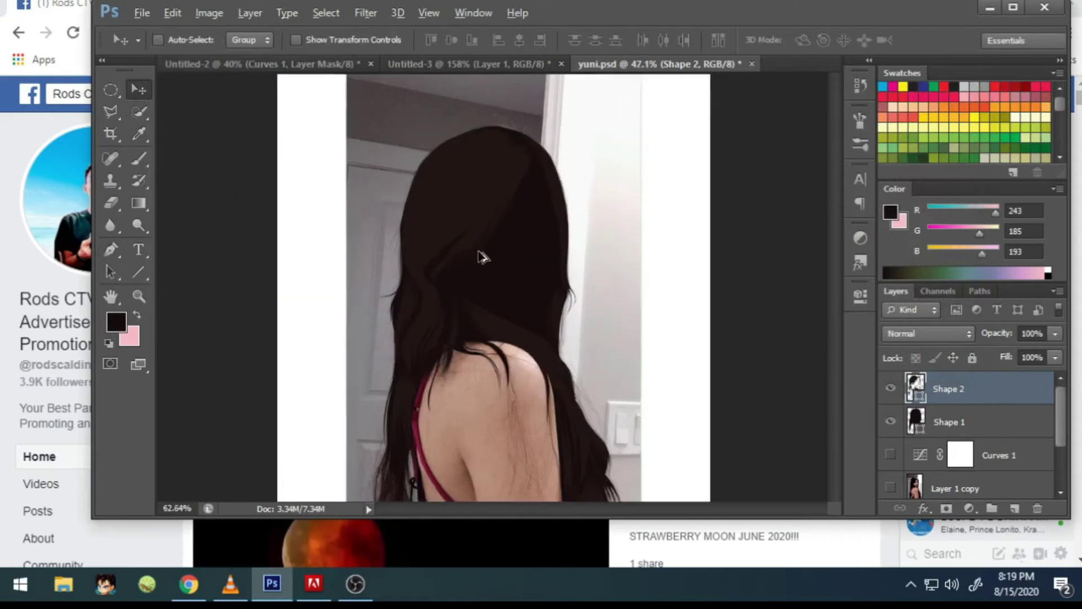
scroll(489, 216, "up", 3)
scroll(488, 216, "down", 1)
scroll(483, 211, "down", 1)
scroll(485, 206, "down", 2)
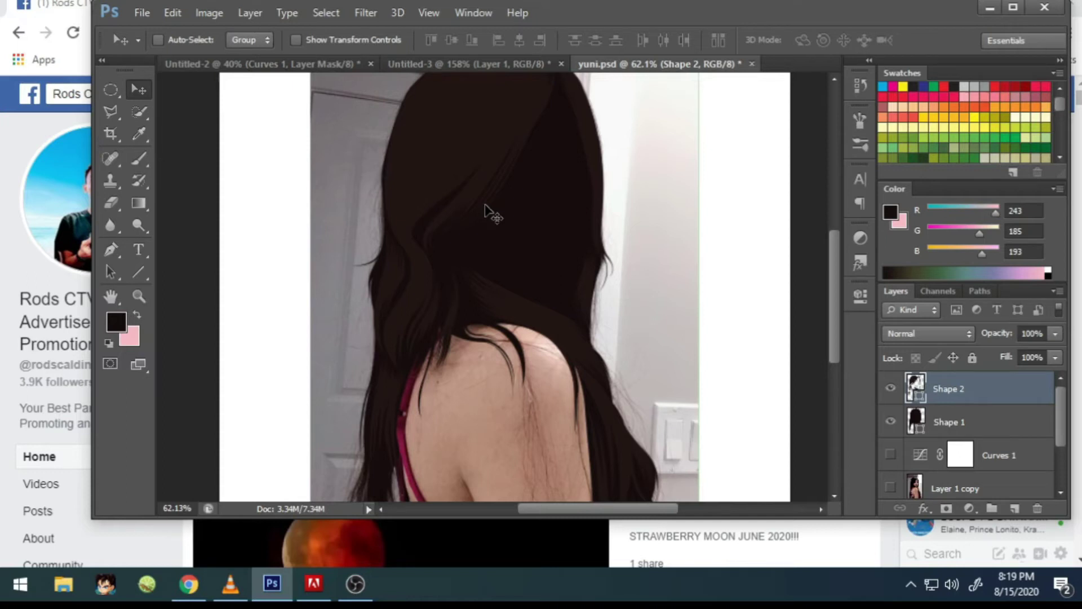
scroll(468, 203, "up", 2)
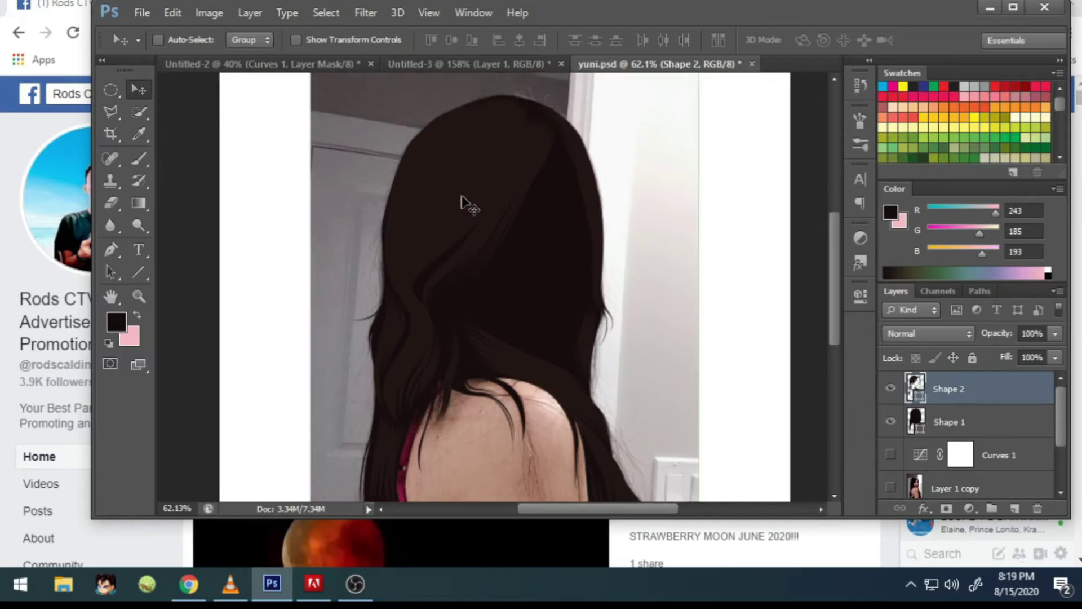
scroll(508, 205, "up", 1)
Step: Return to path-shape drawing and zoom in on the crown of the head
left_click(111, 249)
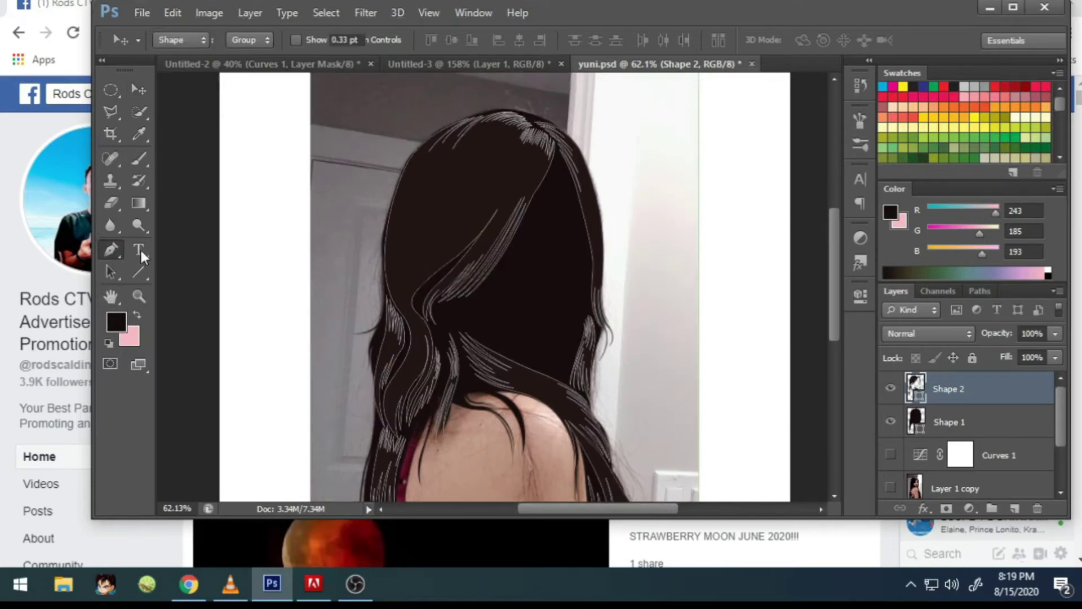
scroll(507, 144, "up", 2)
scroll(543, 159, "up", 2)
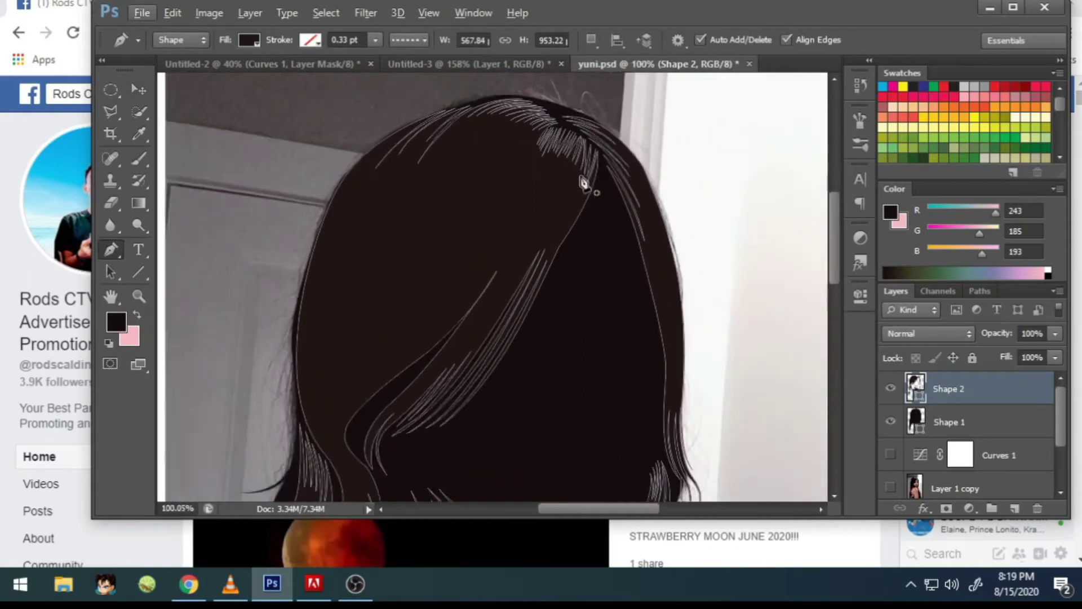
scroll(588, 181, "up", 1)
scroll(575, 184, "up", 1)
scroll(573, 186, "up", 1)
scroll(604, 169, "left", 3)
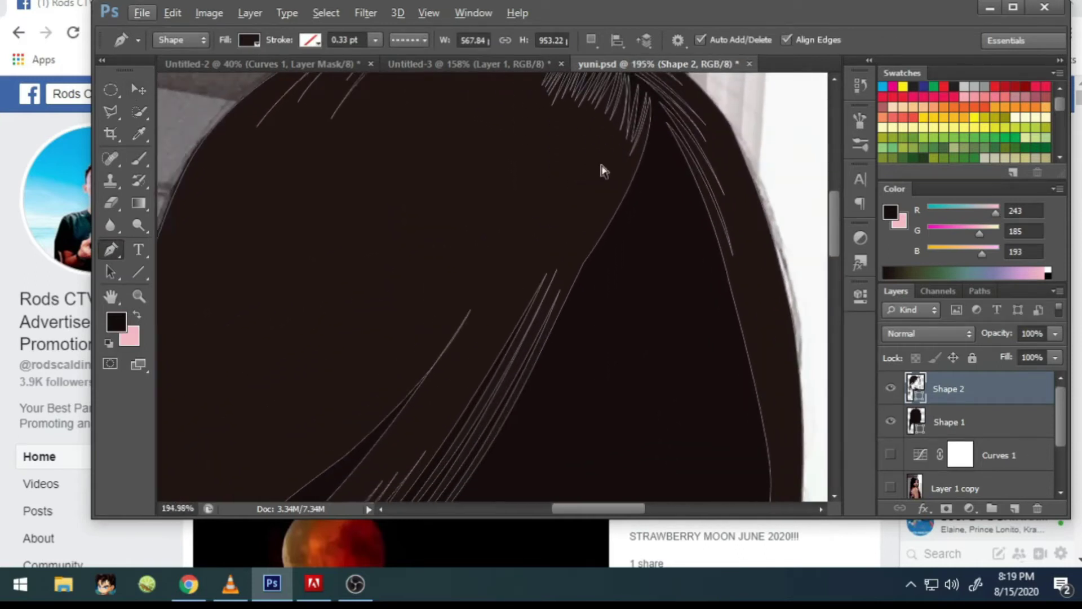
Step: Start a new strand shape with anchors from the crown down to mid-hair
left_click(663, 114)
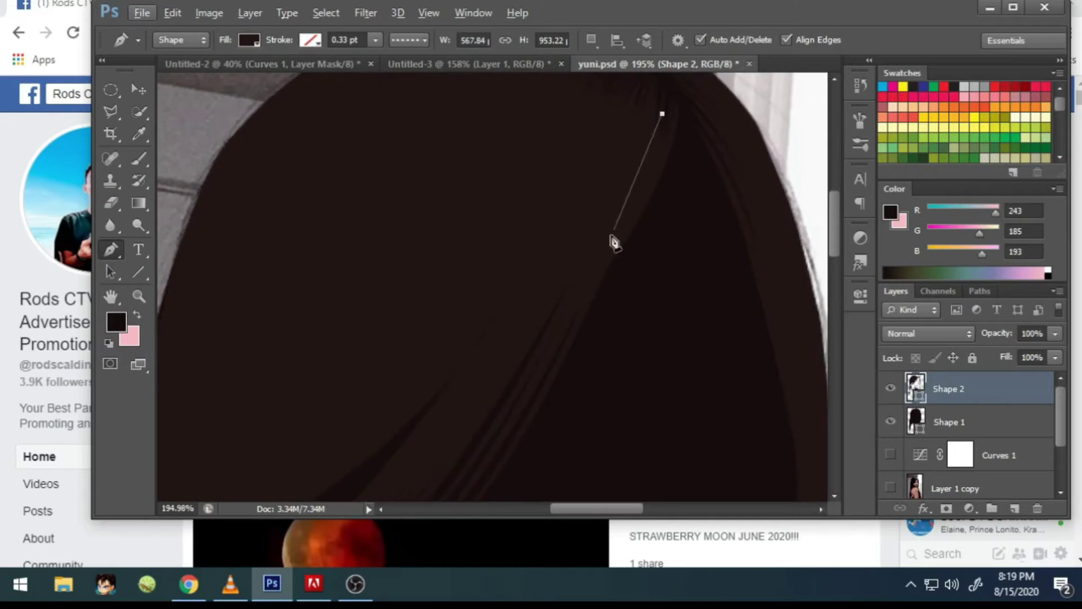
left_click(594, 290)
scroll(593, 288, "down", 2)
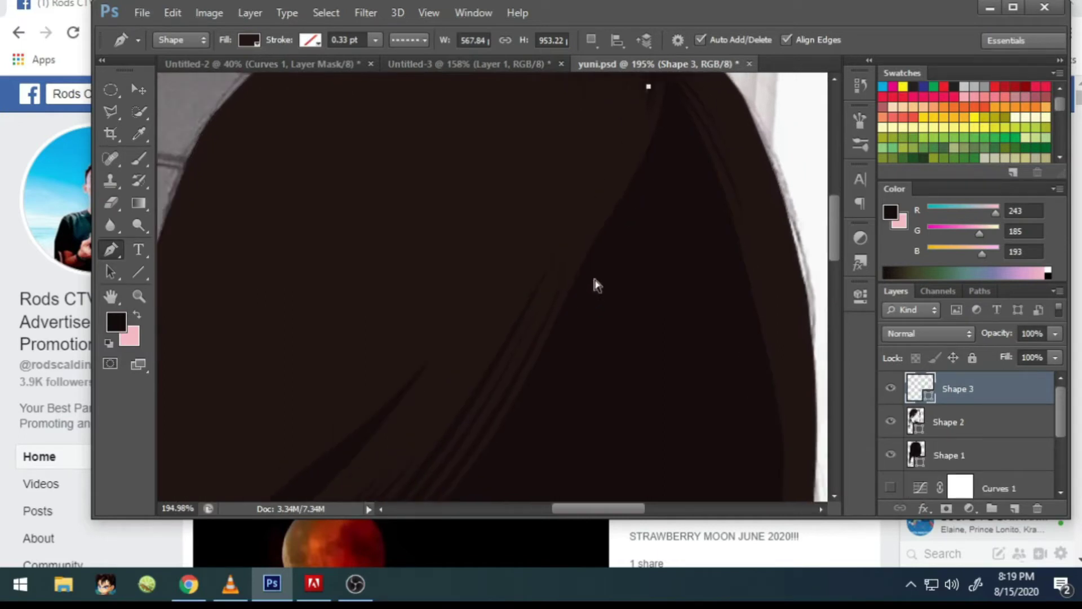
scroll(598, 285, "down", 2)
scroll(598, 280, "down", 1)
scroll(604, 278, "down", 1)
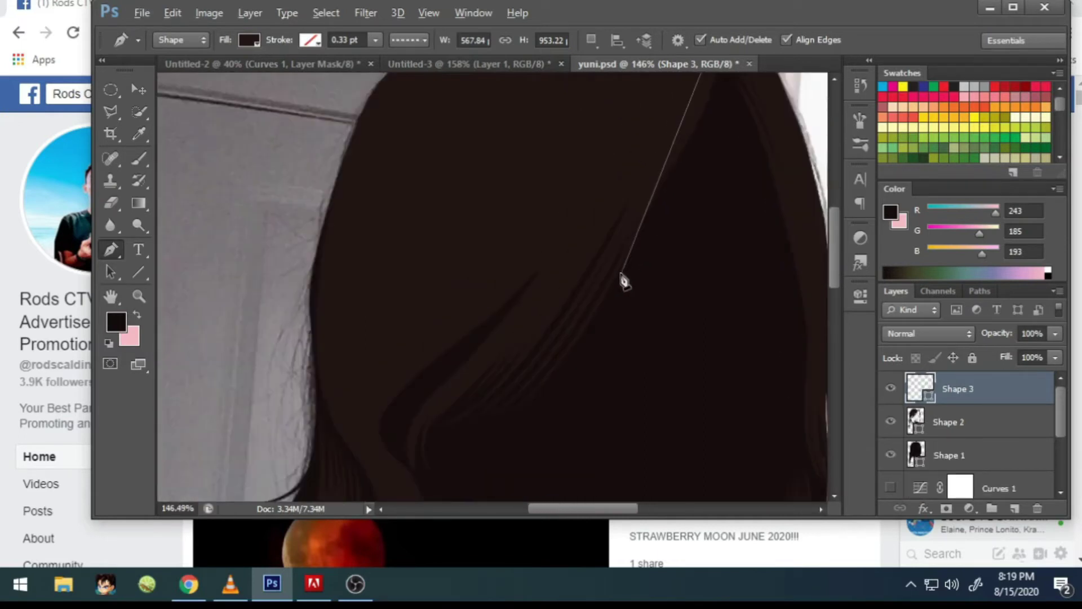
scroll(623, 282, "down", 1)
scroll(599, 299, "up", 2)
scroll(602, 294, "down", 3)
Step: Add curved anchors extending the strand down the hair's left side and shaping its tail
left_click_drag(540, 361, 482, 403)
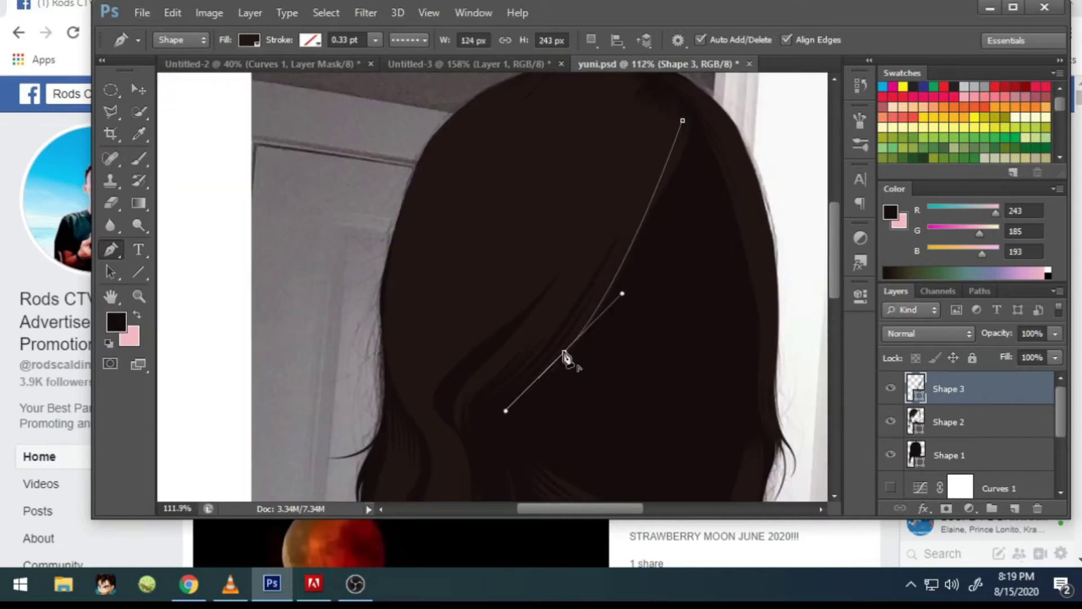
left_click_drag(540, 361, 515, 382)
scroll(519, 387, "down", 1)
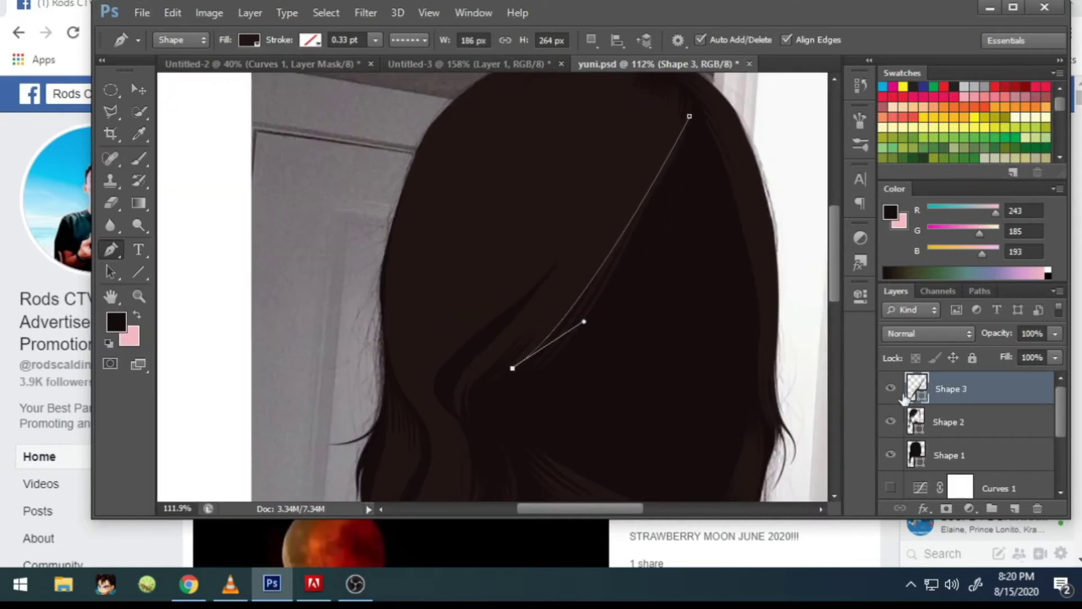
scroll(919, 389, "down", 3)
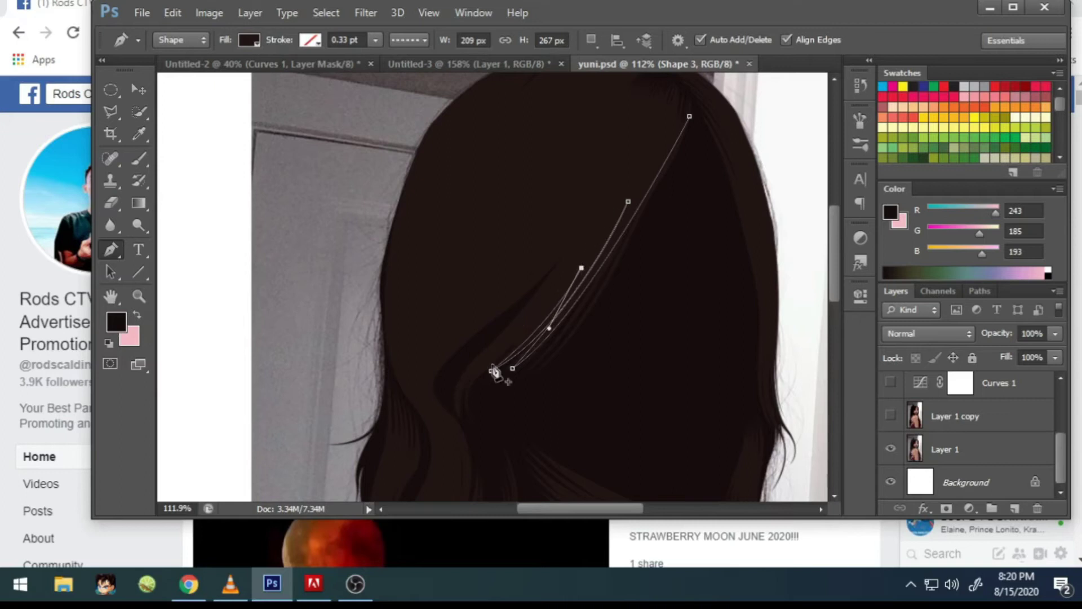
left_click(447, 388)
scroll(451, 383, "up", 4)
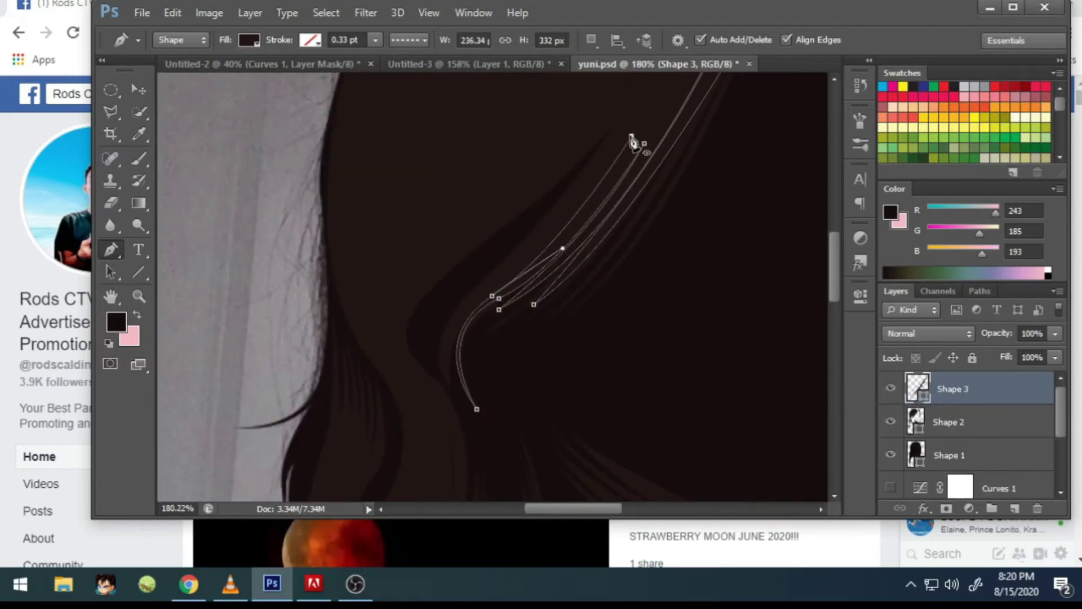
left_click_drag(632, 141, 633, 164)
scroll(633, 164, "down", 3)
scroll(642, 226, "down", 3)
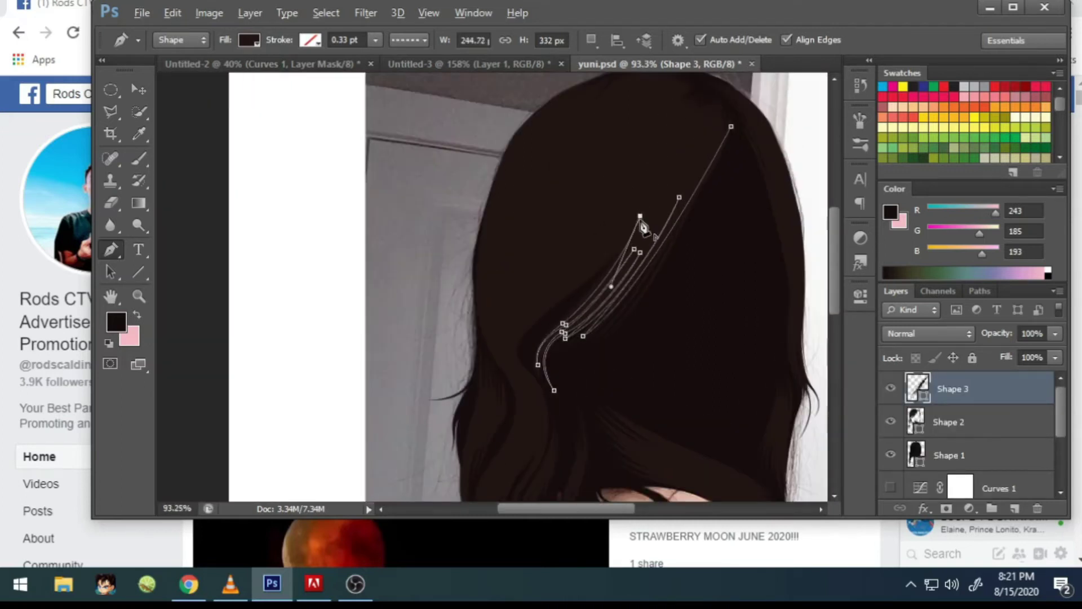
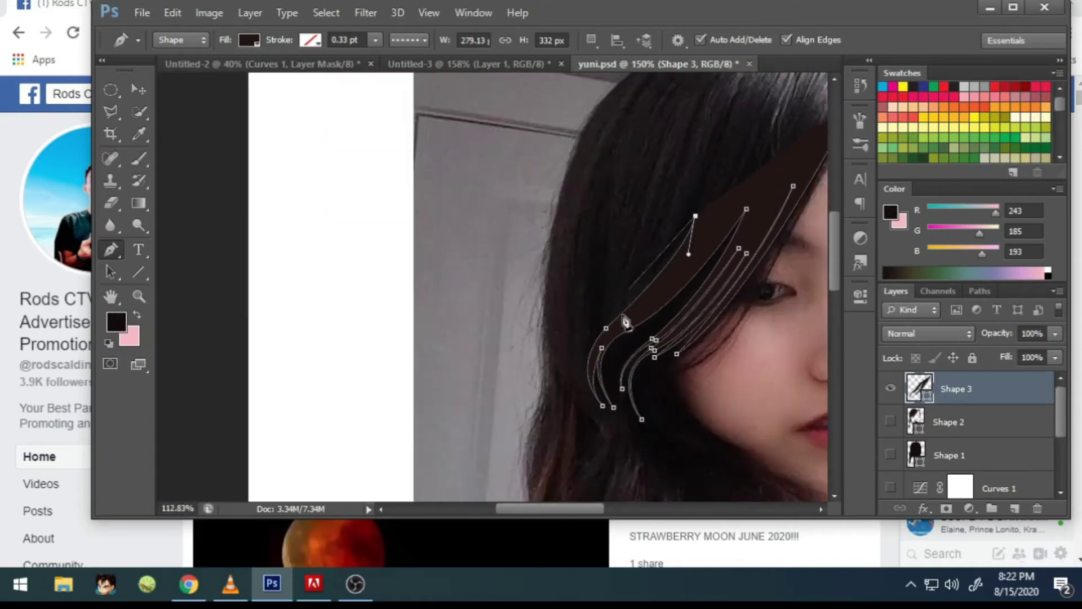
Step: Trace a thin curved strand cutout beside the face on Shape 3
scroll(623, 316, "up", 3)
left_click_drag(503, 413, 547, 412)
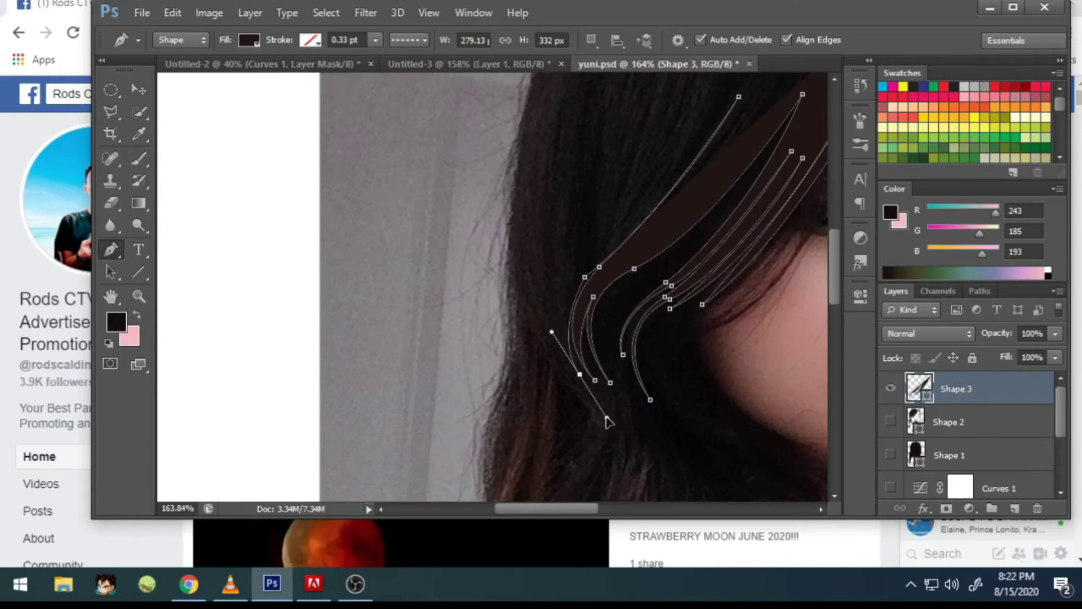
scroll(542, 282, "down", 3)
left_click(626, 175)
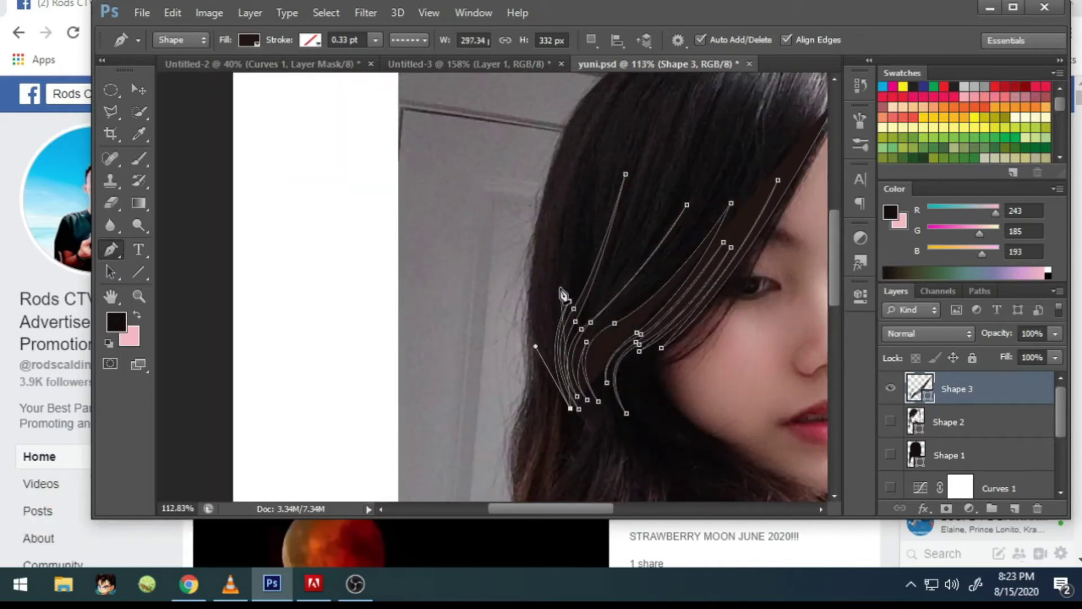
scroll(560, 295, "down", 3)
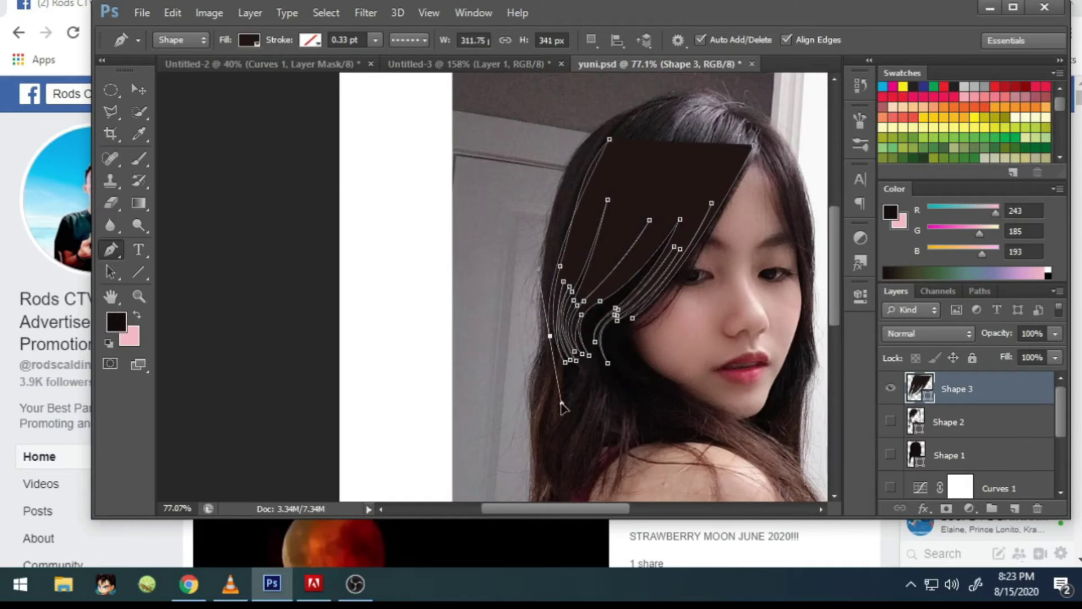
scroll(549, 320, "down", 1)
scroll(556, 338, "up", 1)
scroll(561, 356, "up", 1)
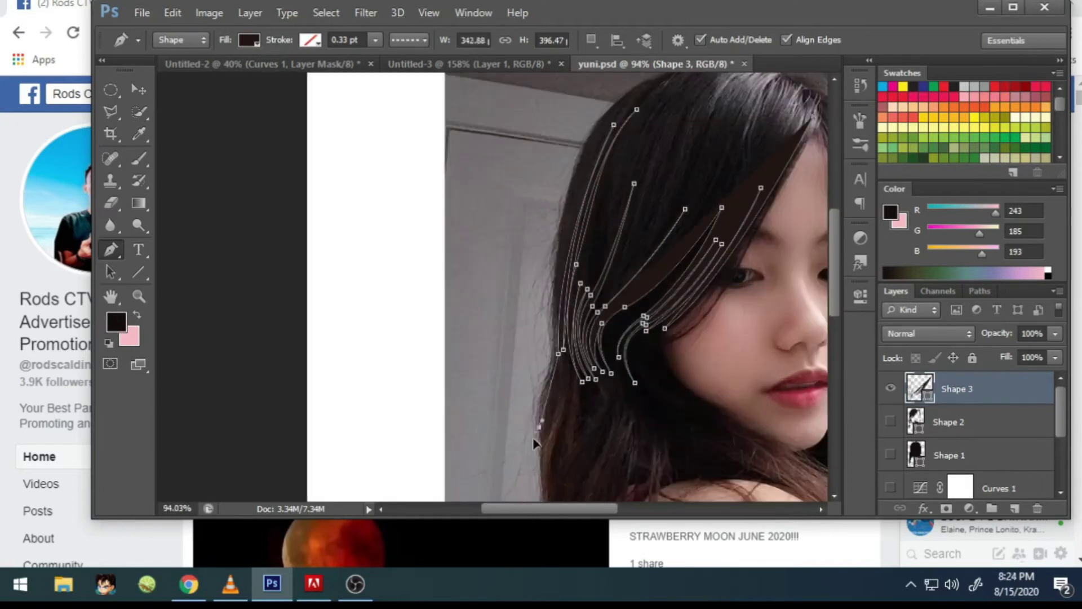
scroll(546, 242, "up", 2)
scroll(562, 246, "up", 2)
Step: Start a strand along the top hair edge at the crown, undoing a misplaced anchor
left_click(530, 193)
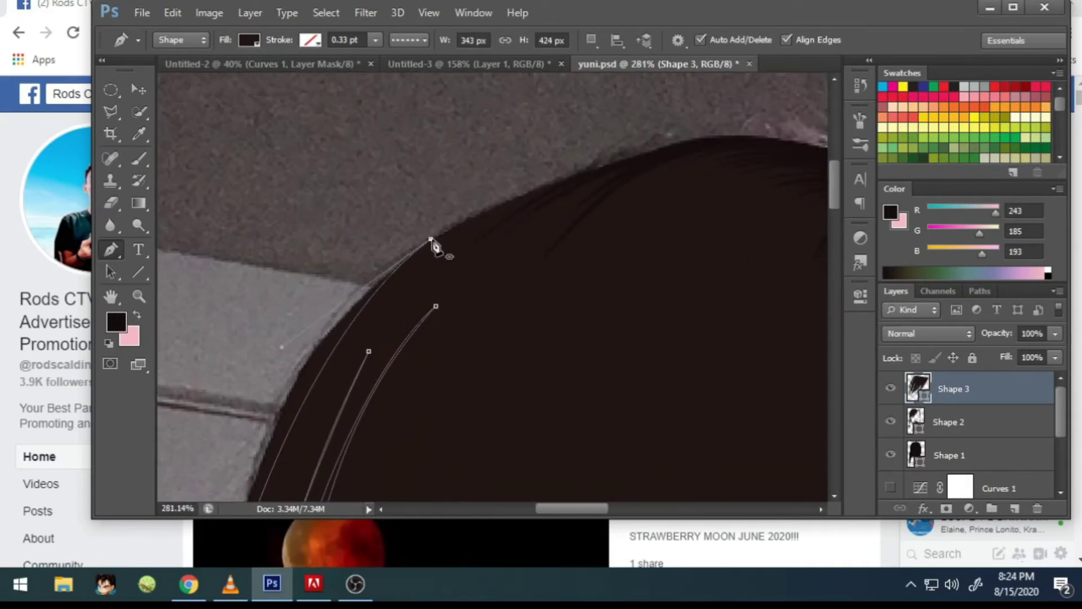
scroll(479, 262, "up", 1)
key("ctrl+z")
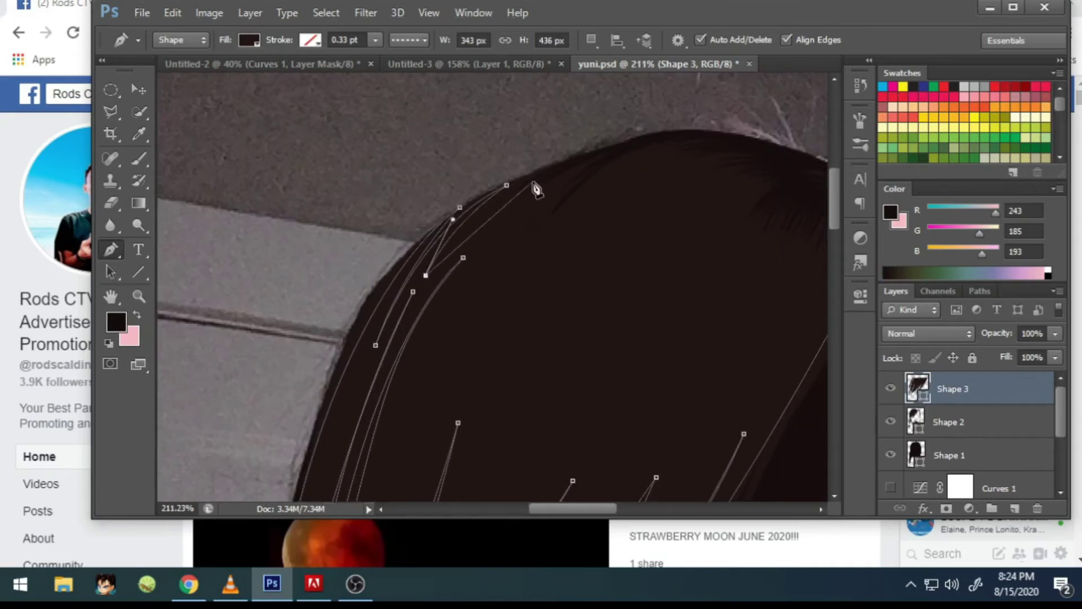
left_click(564, 167)
scroll(507, 220, "down", 4)
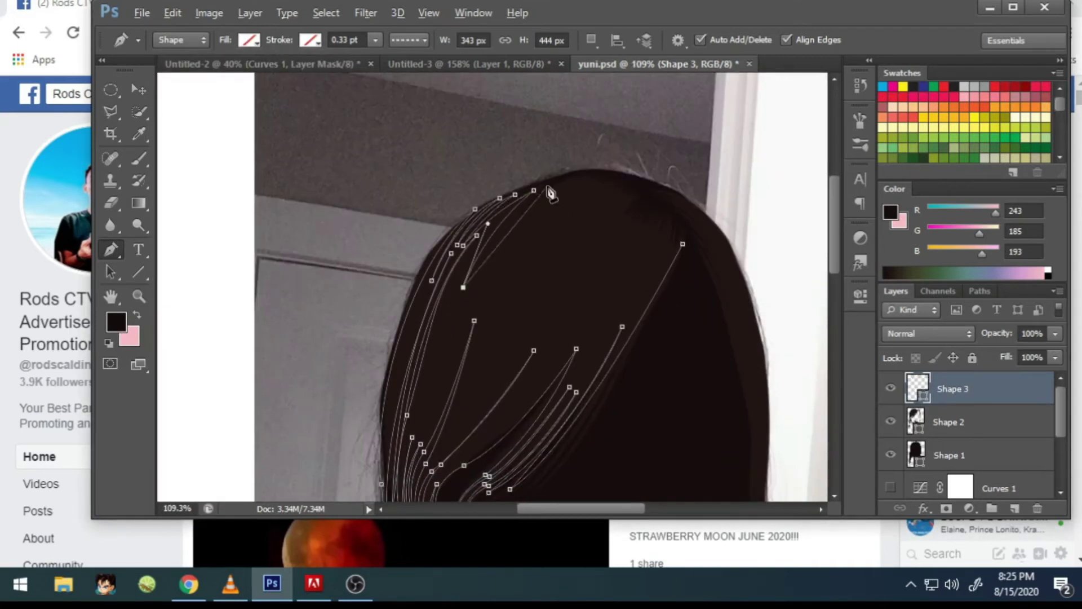
Step: Trace a curved strand cutout across the crown, undoing a bad anchor
left_click(548, 189)
scroll(454, 231, "up", 3)
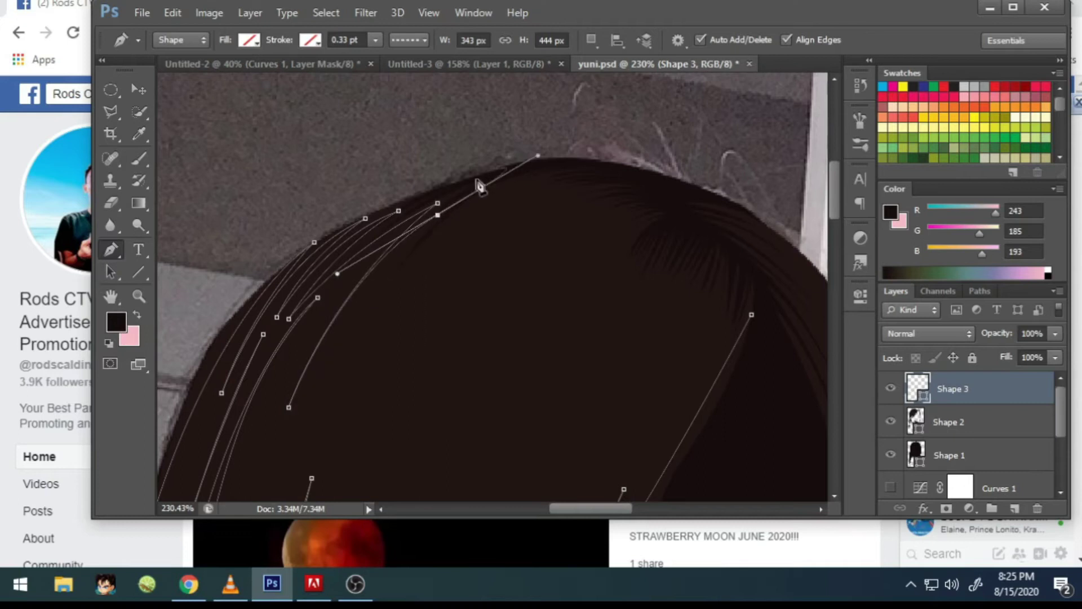
mouse_move(545, 189)
left_mouse_down()
mouse_move(579, 185)
mouse_move(634, 103)
mouse_move(693, 94)
left_mouse_up()
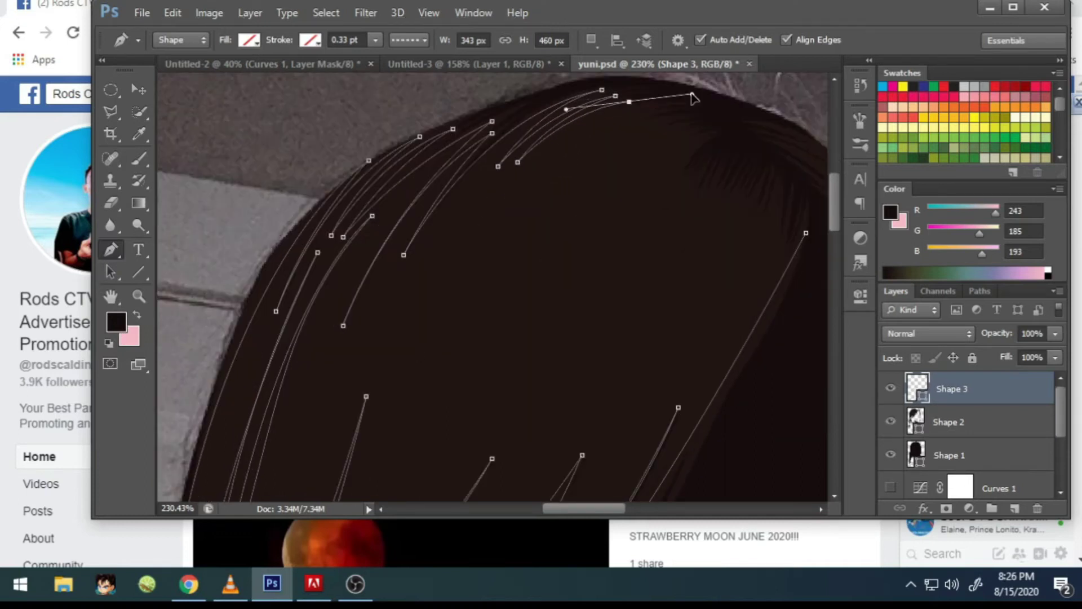
scroll(669, 113, "up", 2)
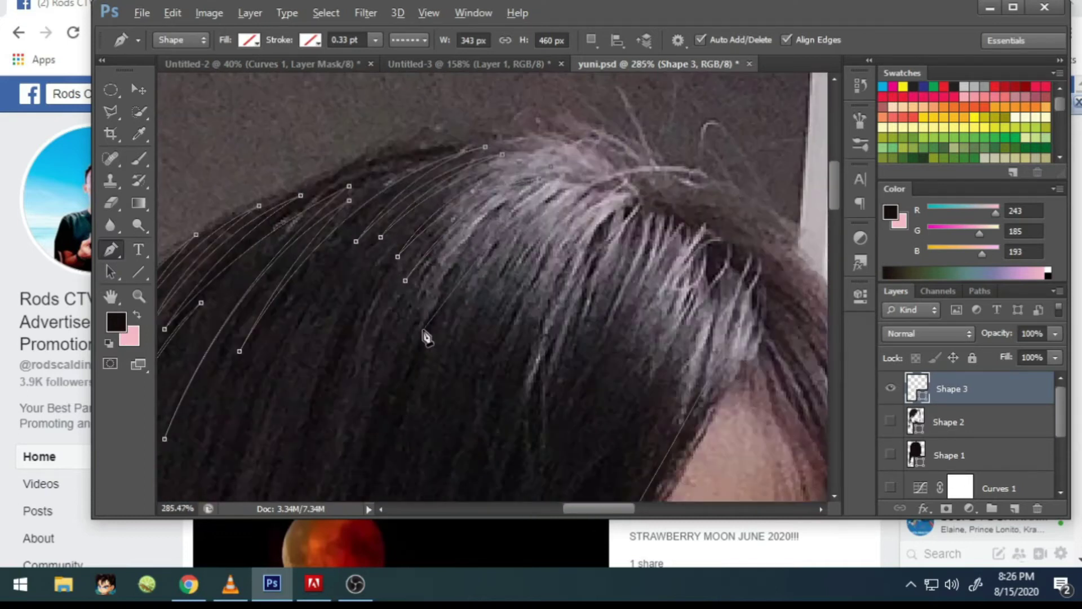
key("ctrl+z")
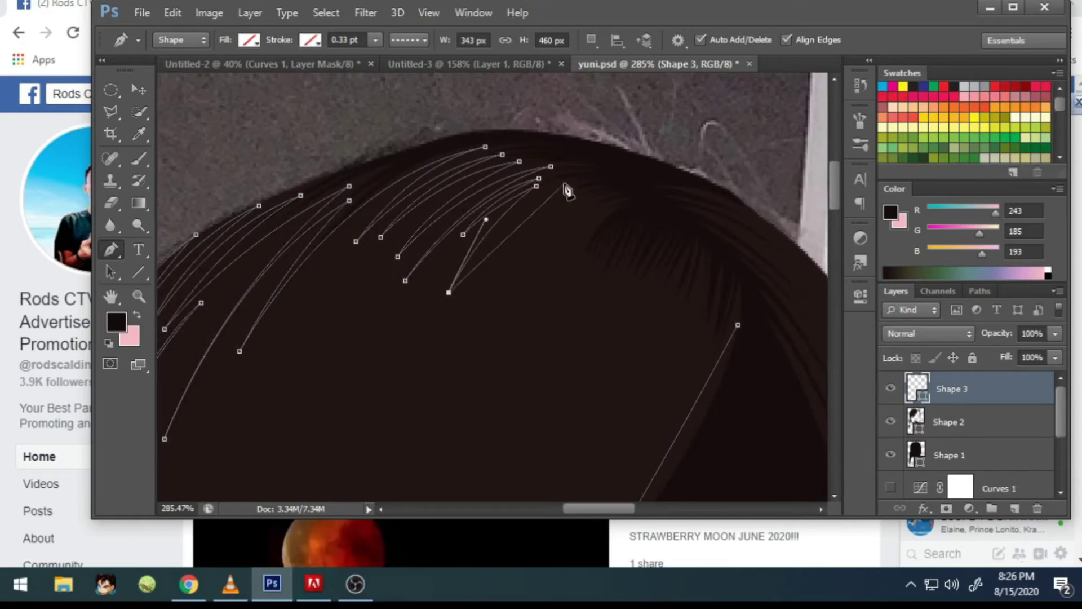
scroll(641, 200, "down", 3)
scroll(476, 259, "up", 2)
scroll(460, 287, "down", 1)
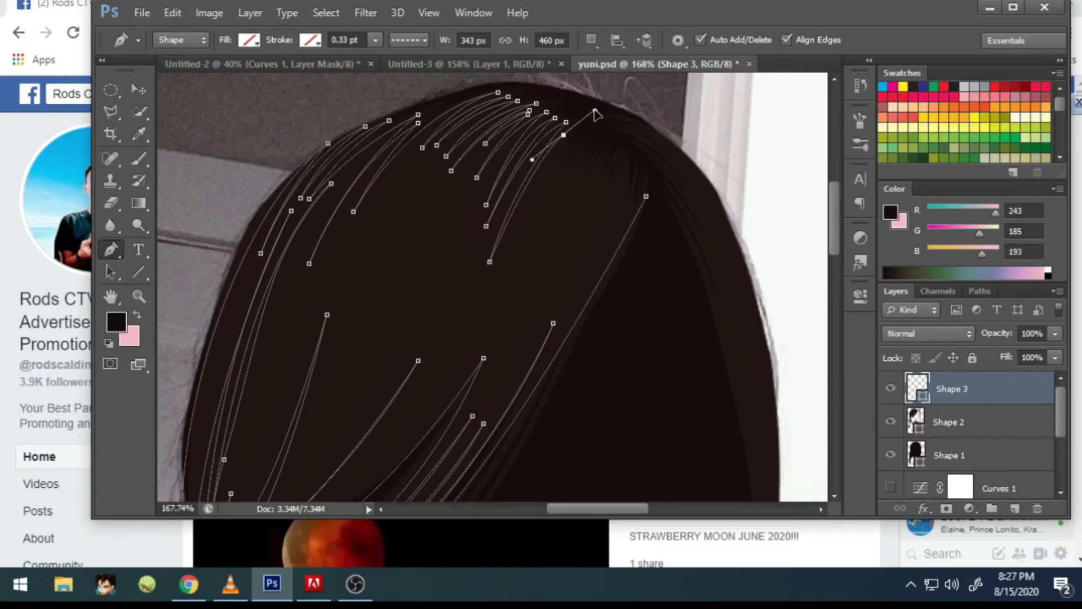
scroll(506, 270, "up", 2)
Step: Hide the Shape 1 layer and begin a curved strand cutout near the parting
left_click(890, 455)
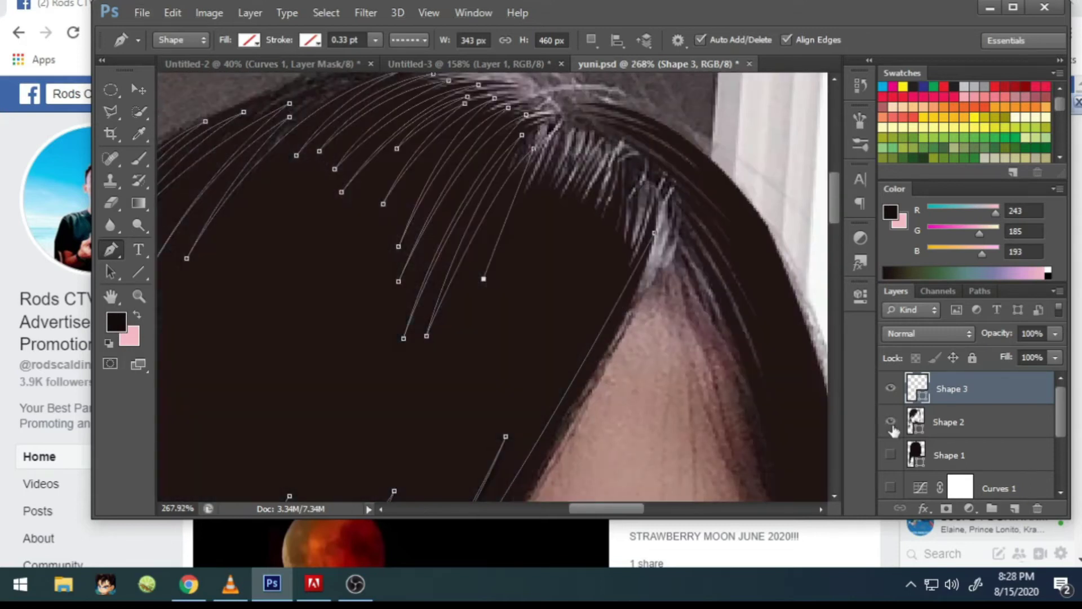
left_click(556, 294)
left_click_drag(620, 181, 624, 158)
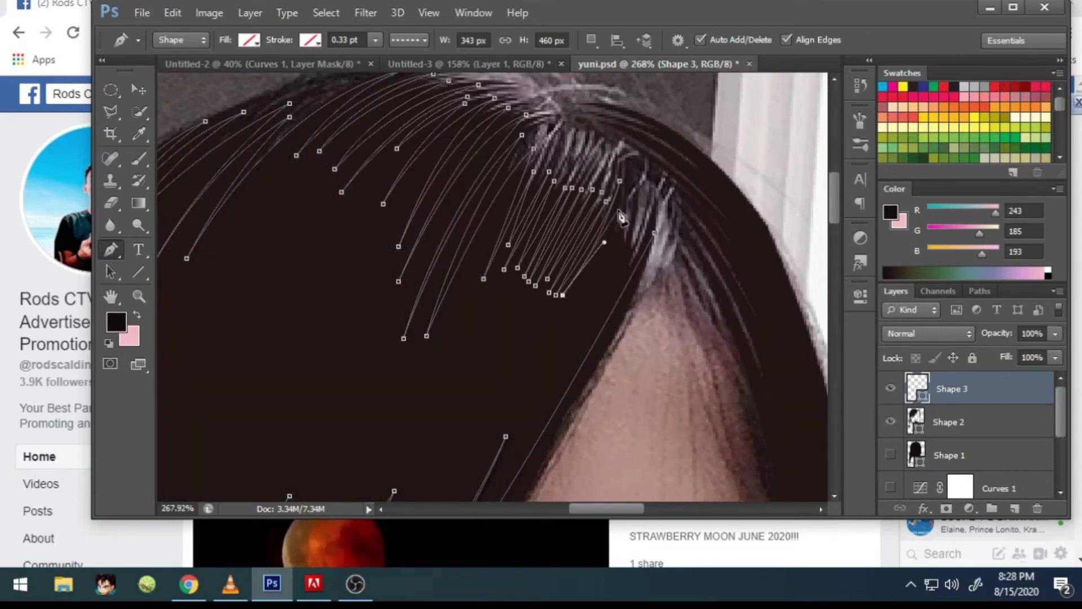
Step: Outline a strand cutout running up from the lower hair over the shoulder
scroll(570, 380, "down", 4)
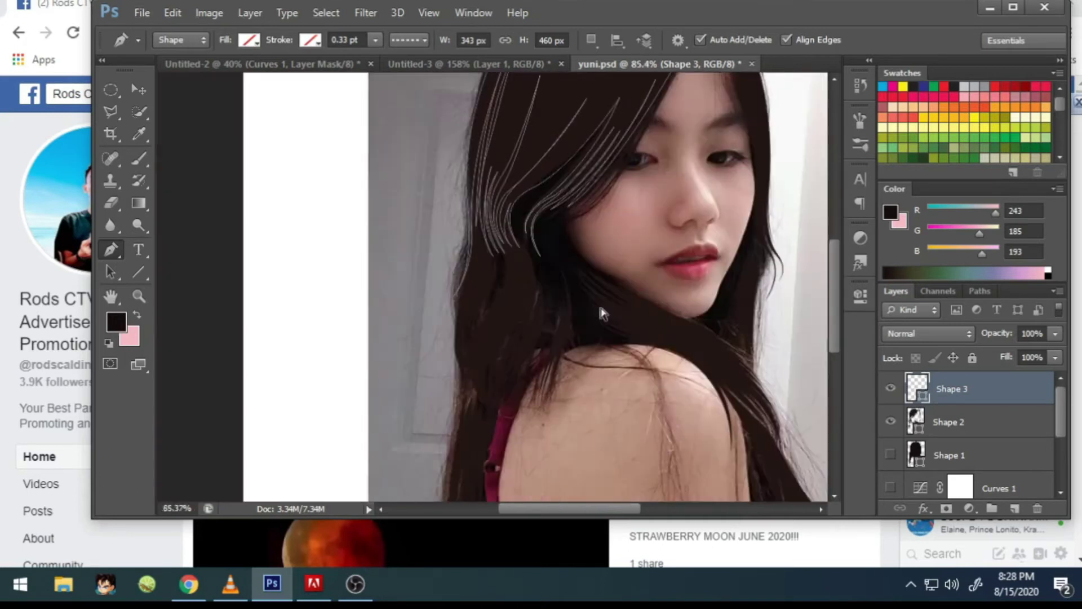
scroll(604, 310, "up", 3)
scroll(555, 234, "up", 1)
left_click(509, 426)
left_click(498, 355)
left_click(555, 224)
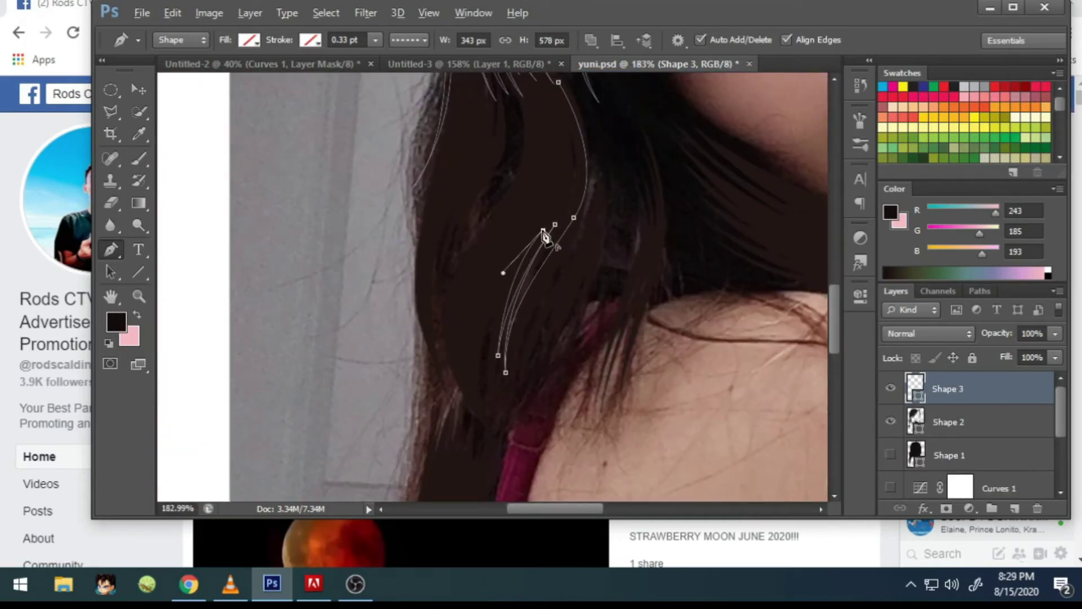
scroll(489, 392, "down", 2)
scroll(485, 411, "down", 1)
scroll(480, 409, "down", 2)
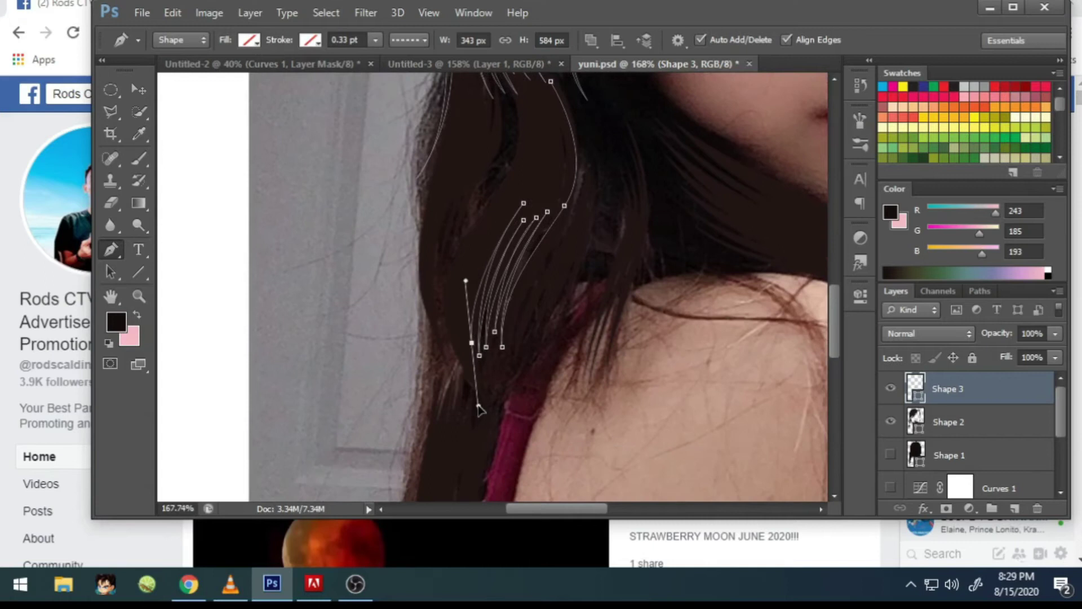
scroll(500, 239, "up", 3)
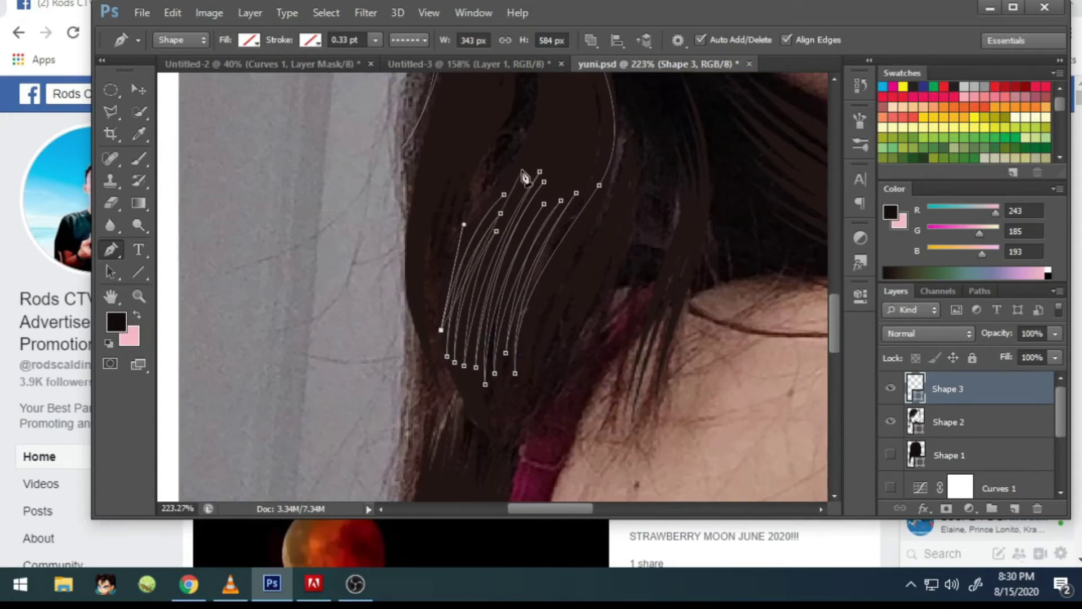
scroll(487, 320, "up", 4)
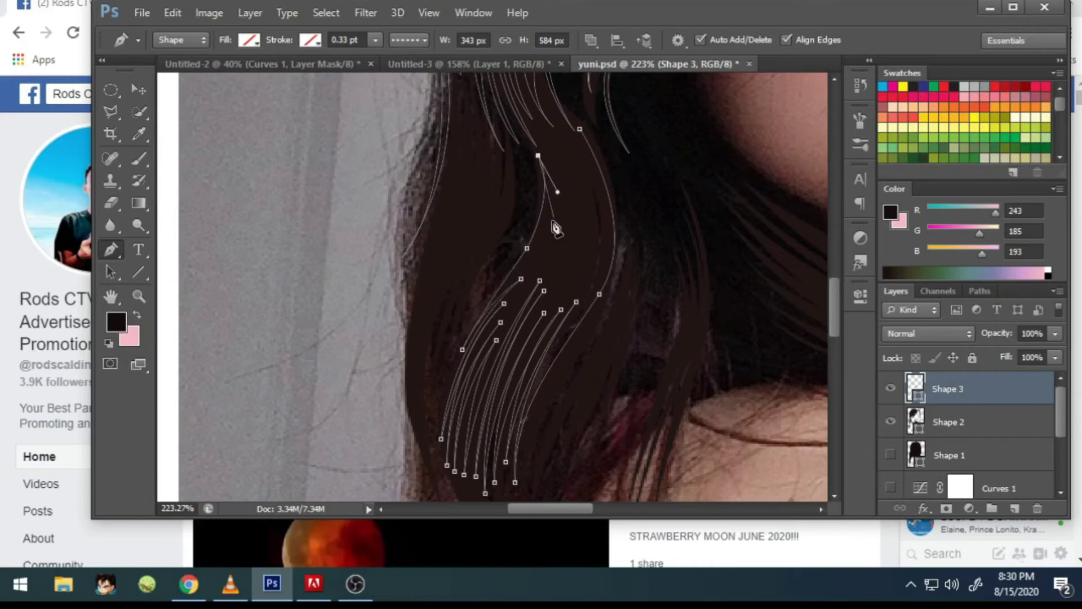
Step: Curve a long wavy strand path down the hair beside the neck
left_click(540, 234)
scroll(541, 225, "up", 2)
left_click_drag(544, 186, 523, 141)
scroll(521, 139, "right", 3)
left_click_drag(496, 264, 485, 301)
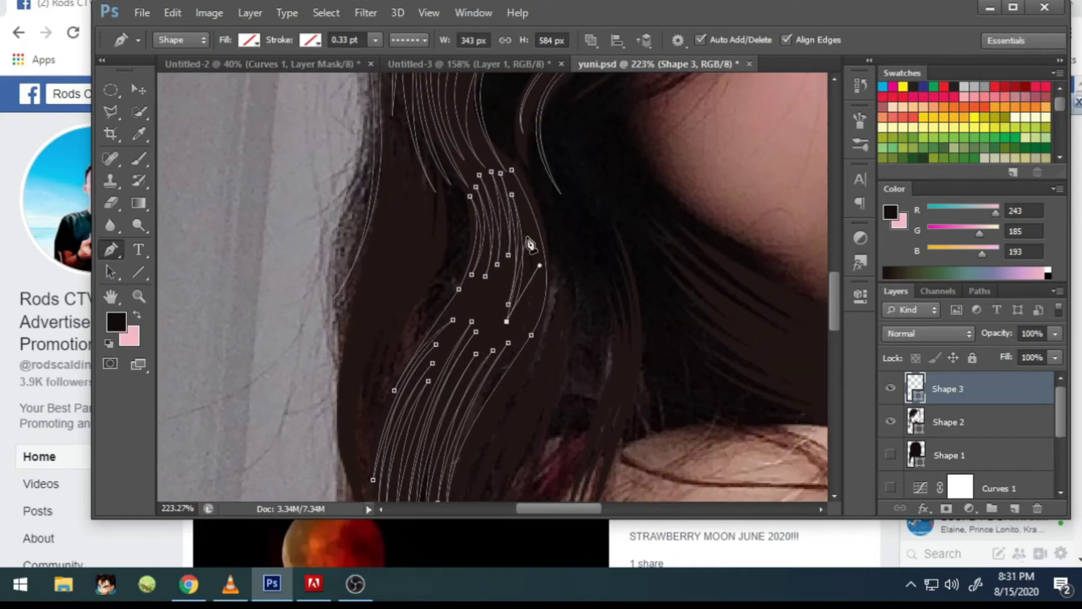
scroll(524, 265, "down", 2)
scroll(513, 249, "down", 1)
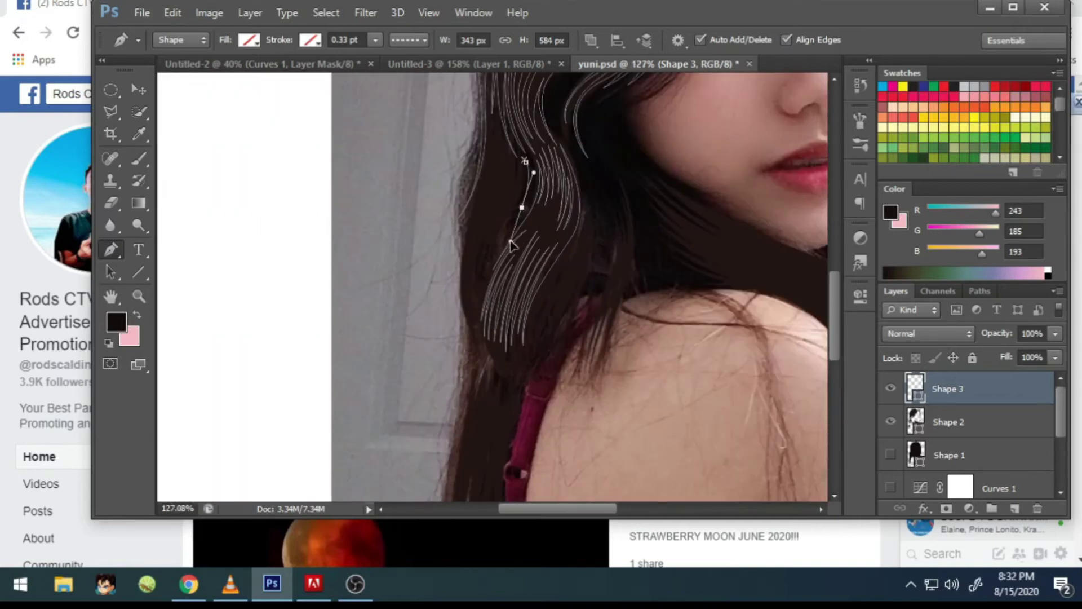
scroll(528, 407, "down", 3)
left_click_drag(495, 395, 482, 443)
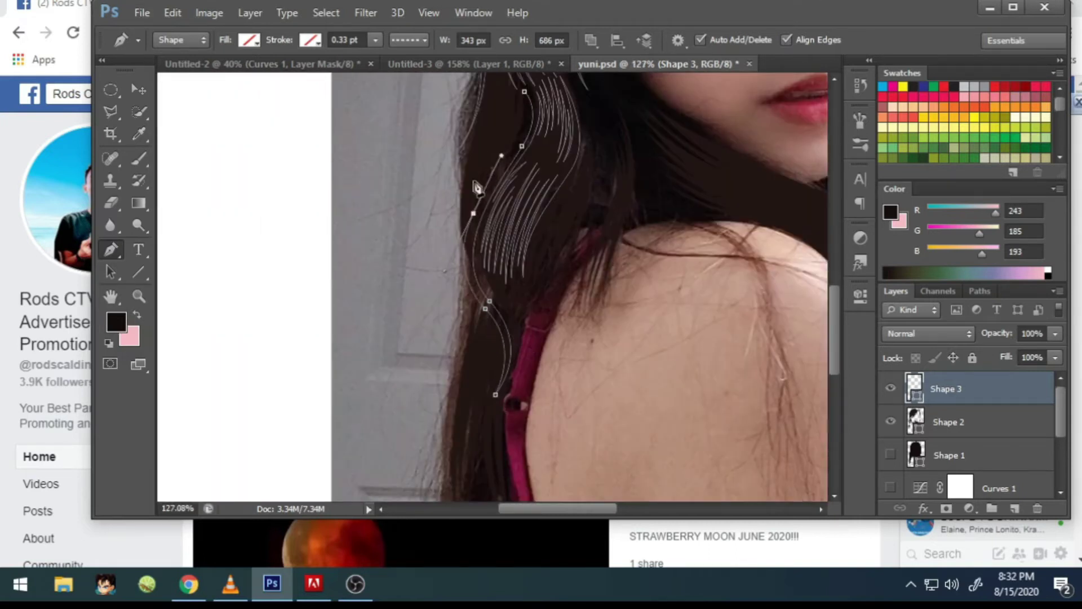
scroll(477, 191, "up", 2)
Step: Hide the photo and shape a curved strand tip at the hair ends
scroll(967, 429, "down", 3)
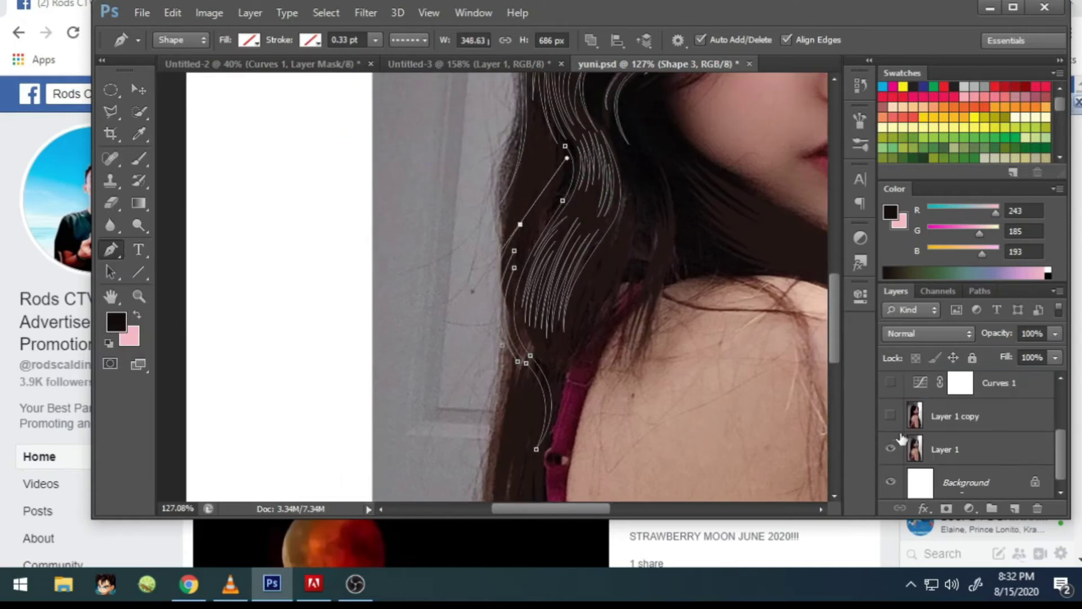
left_click(891, 450)
scroll(546, 134, "up", 1)
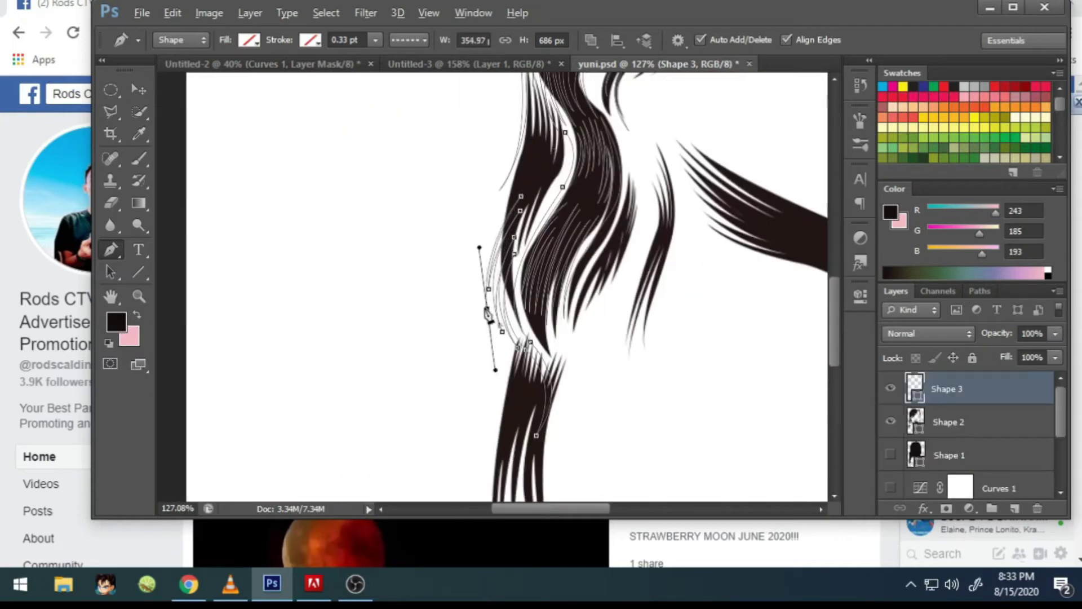
scroll(531, 256, "up", 1)
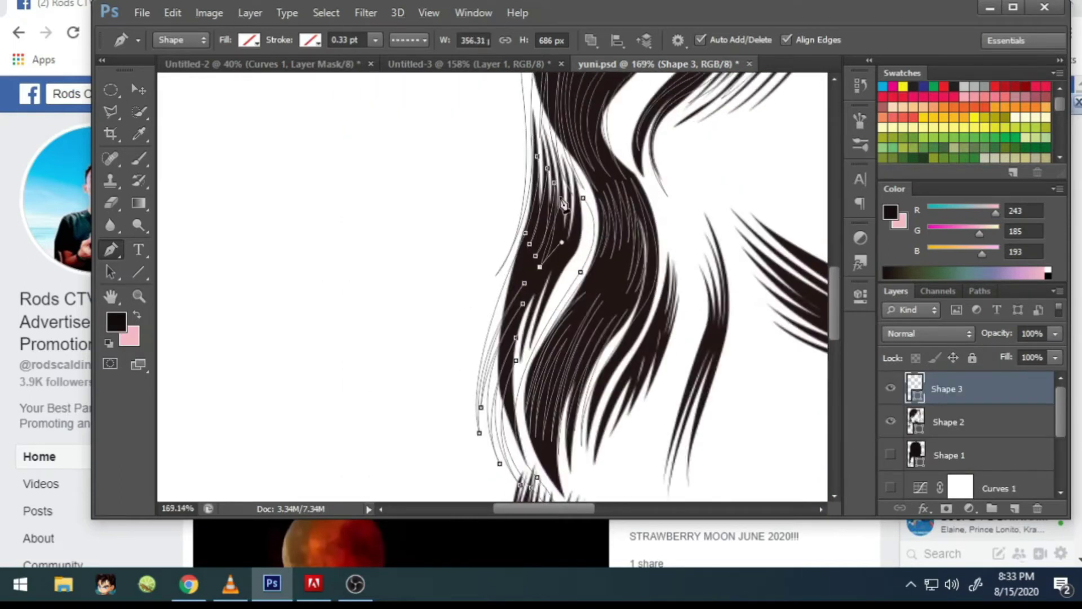
left_click(586, 230)
scroll(569, 166, "down", 5)
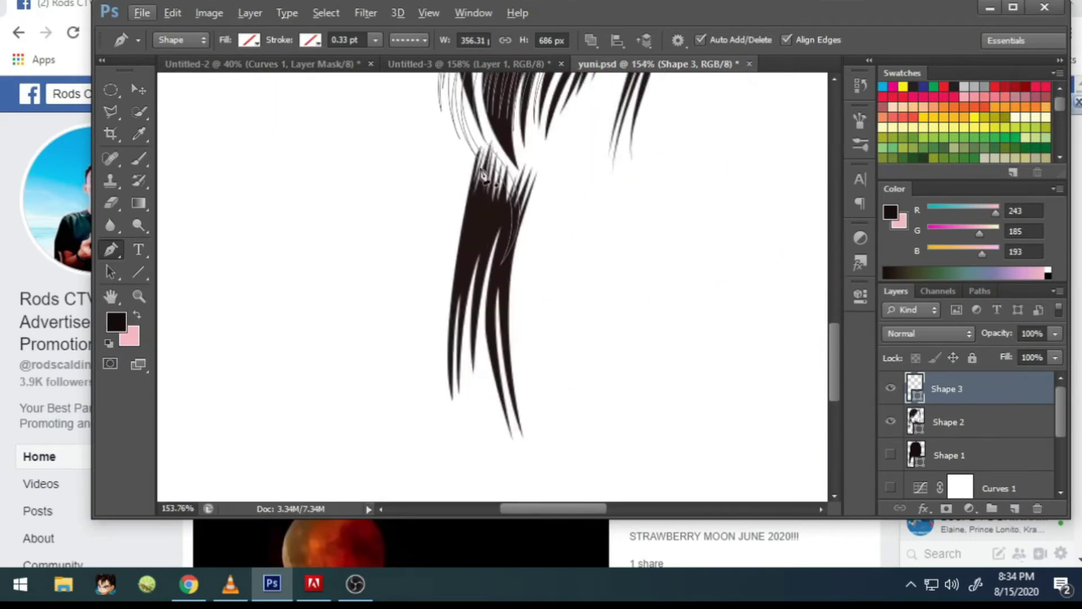
left_click(466, 386)
left_click_drag(491, 388, 495, 315)
scroll(499, 166, "up", 1)
scroll(499, 166, "up", 3)
scroll(485, 91, "down", 4)
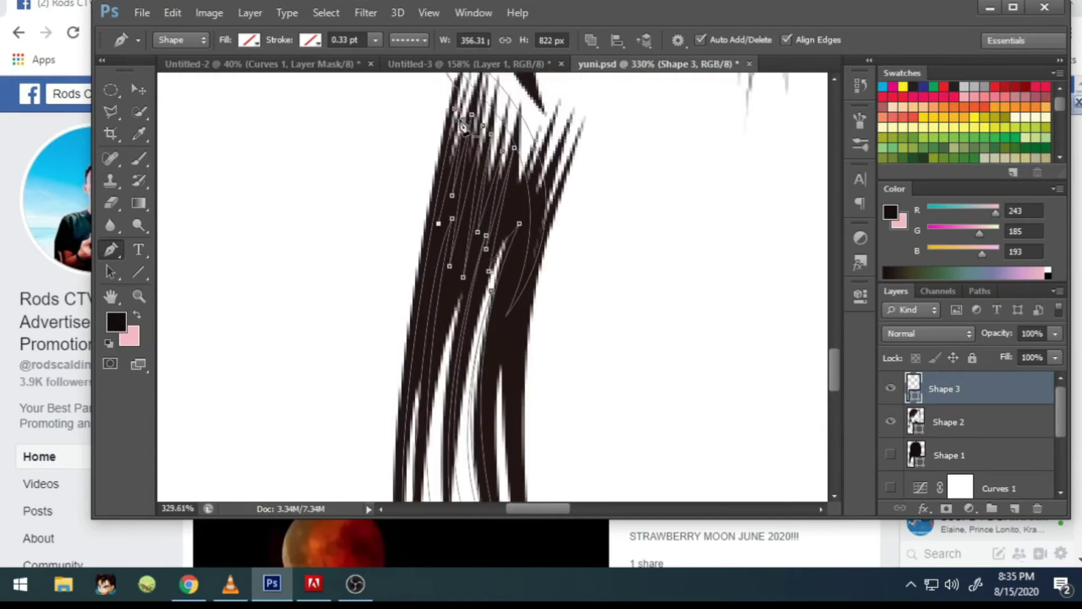
Step: Draw more curved wispy strand cutouts near the hair tips
left_click(445, 399)
scroll(444, 303, "up", 2)
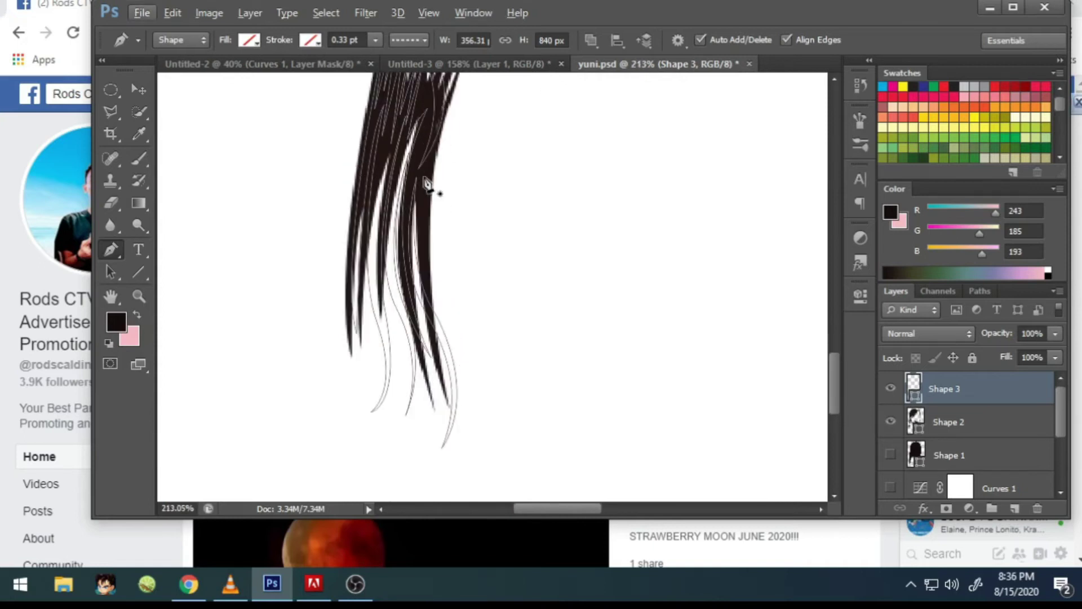
left_click_drag(495, 384, 476, 333)
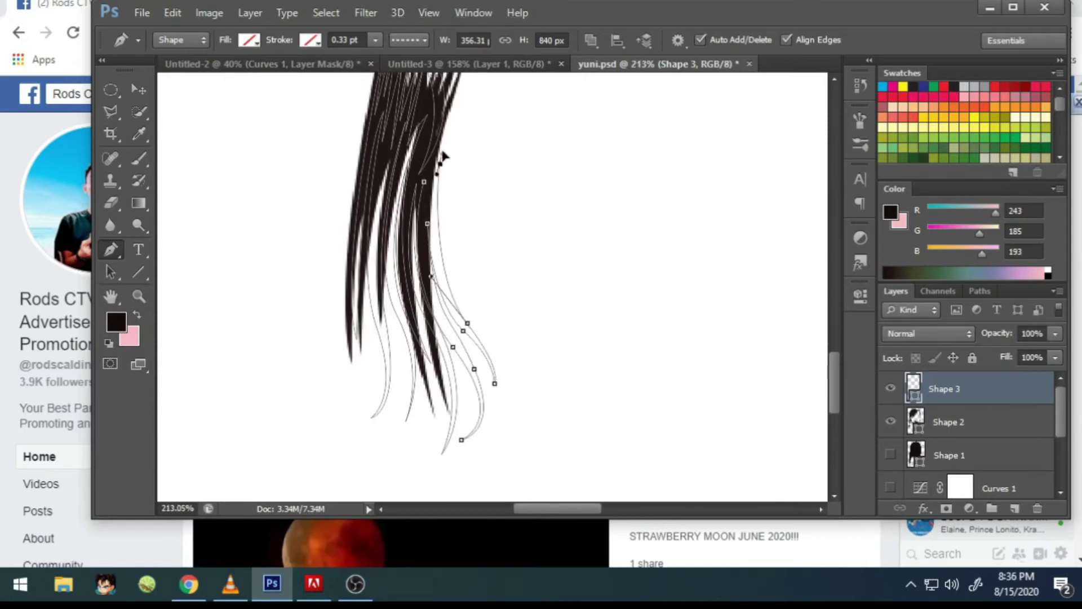
scroll(473, 350, "up", 3)
scroll(471, 166, "down", 3)
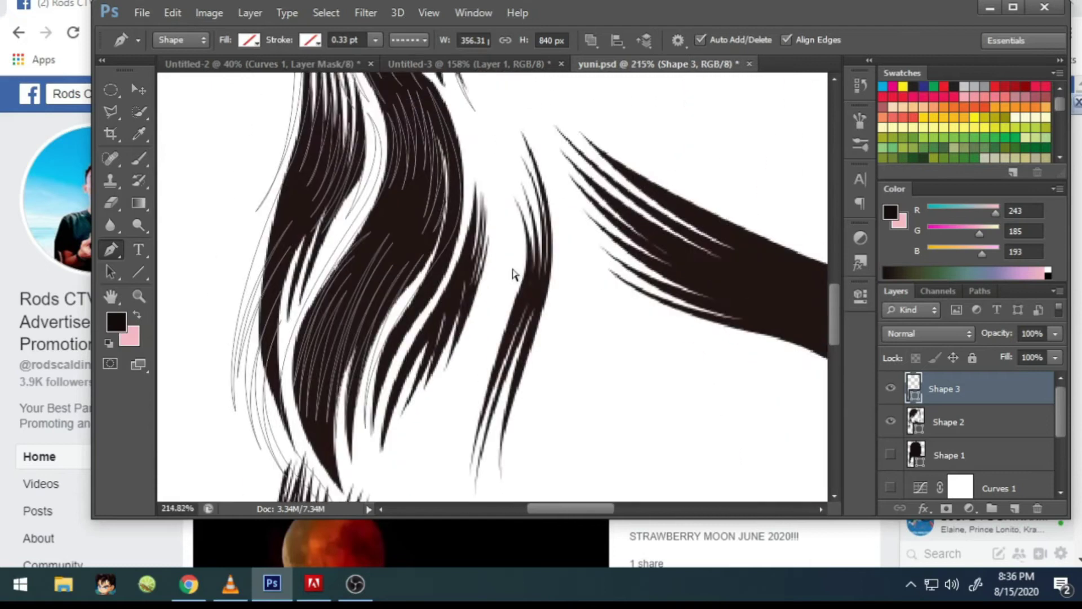
left_click_drag(445, 341, 444, 364)
scroll(465, 303, "up", 3)
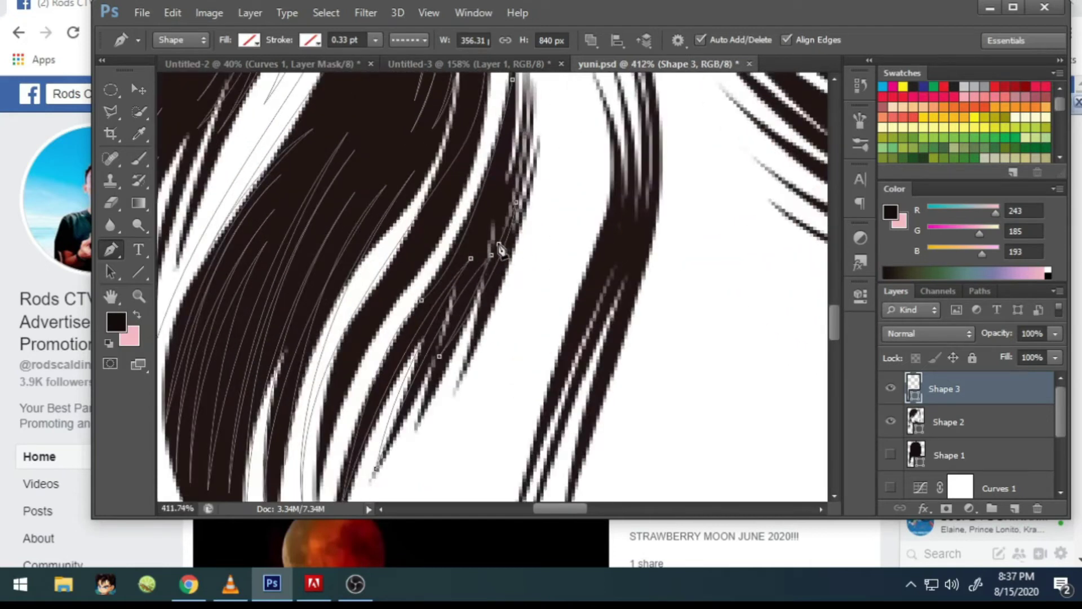
scroll(484, 246, "up", 3)
scroll(512, 152, "down", 5)
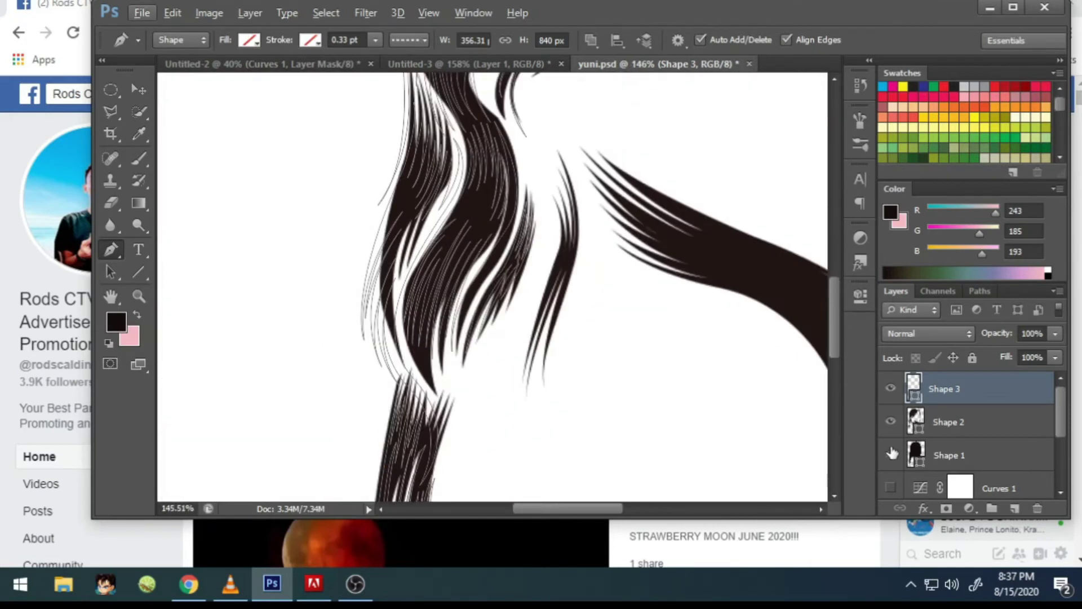
scroll(515, 177, "up", 2)
scroll(502, 224, "down", 1)
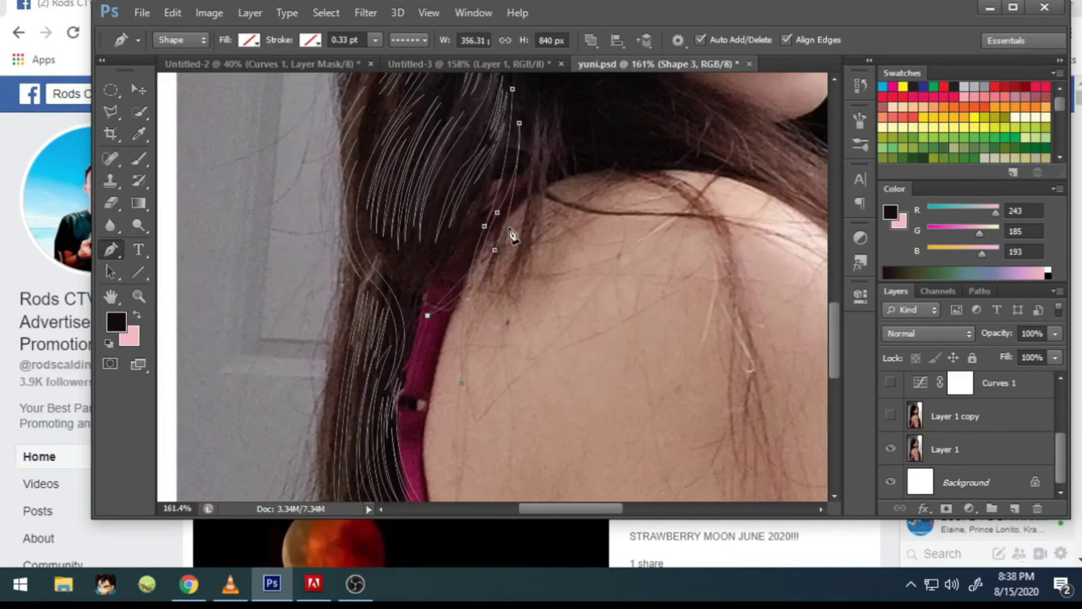
Step: Trace several thin curved strands along the hair near the jaw
scroll(519, 215, "up", 2)
scroll(526, 203, "up", 2)
scroll(526, 231, "up", 2)
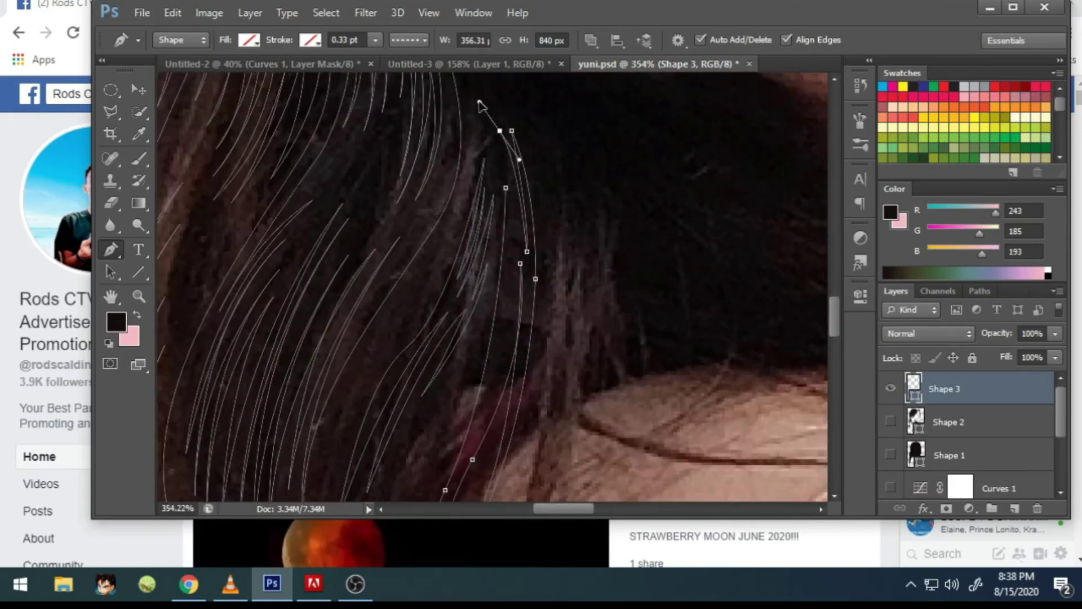
scroll(476, 351, "down", 3)
scroll(464, 363, "down", 2)
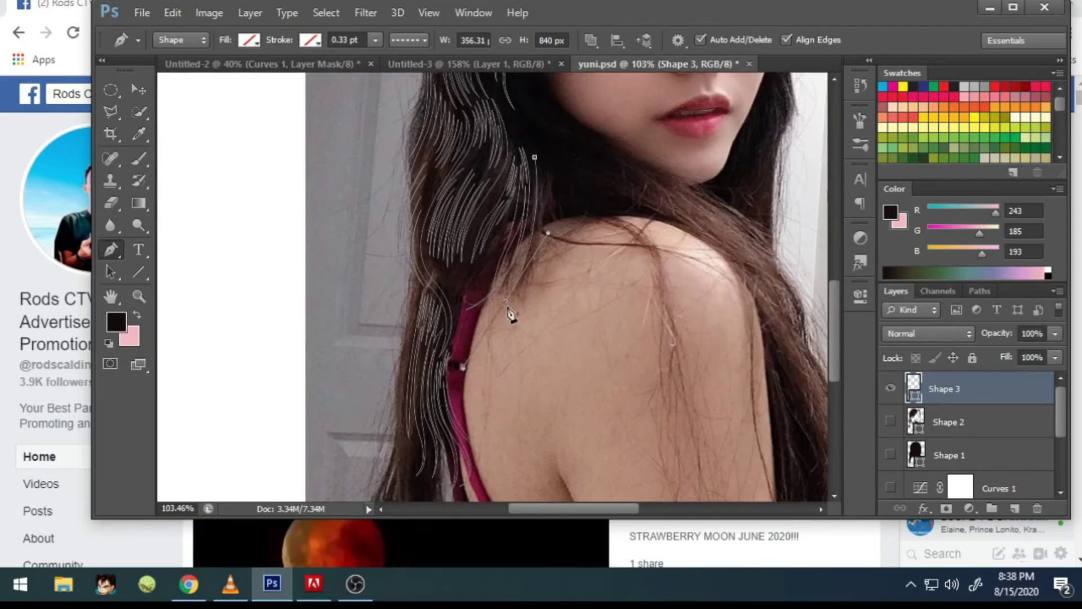
scroll(510, 314, "up", 3)
scroll(549, 249, "down", 3)
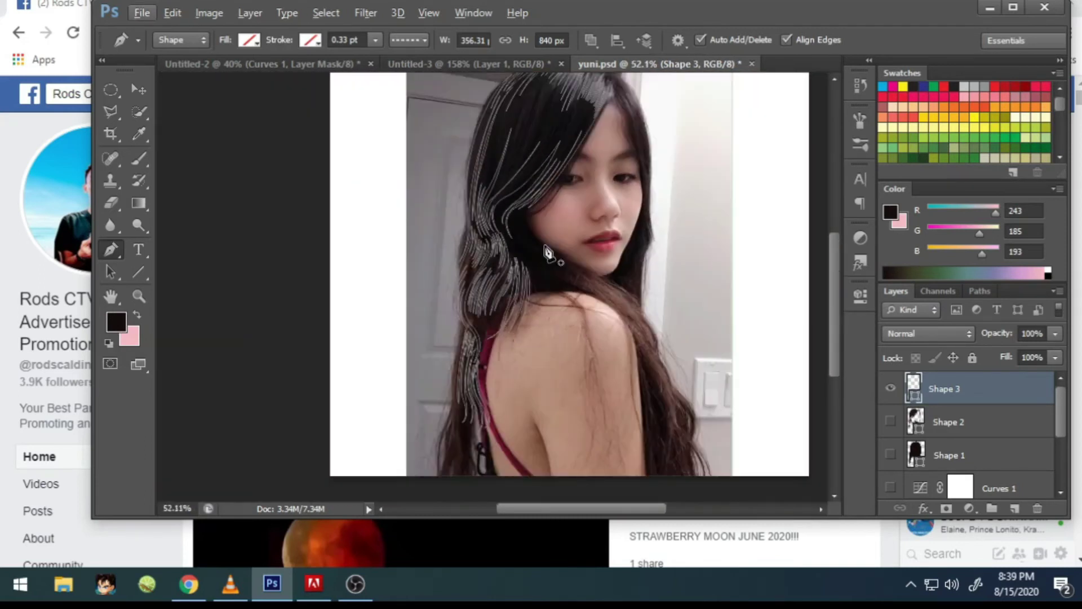
scroll(459, 278, "up", 5)
scroll(406, 150, "left", 2)
scroll(406, 150, "up", 2)
scroll(429, 215, "right", 4)
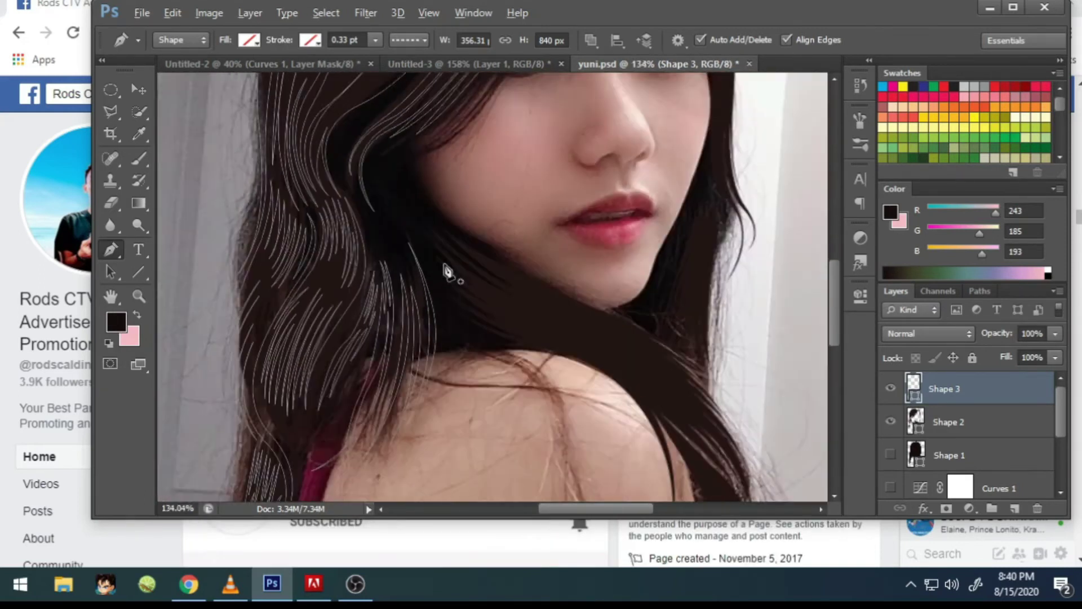
left_click_drag(515, 335, 483, 322)
left_click_drag(288, 223, 300, 246)
left_click_drag(447, 330, 429, 321)
left_click_drag(292, 237, 304, 260)
scroll(360, 248, "left", 2)
left_click_drag(378, 282, 354, 256)
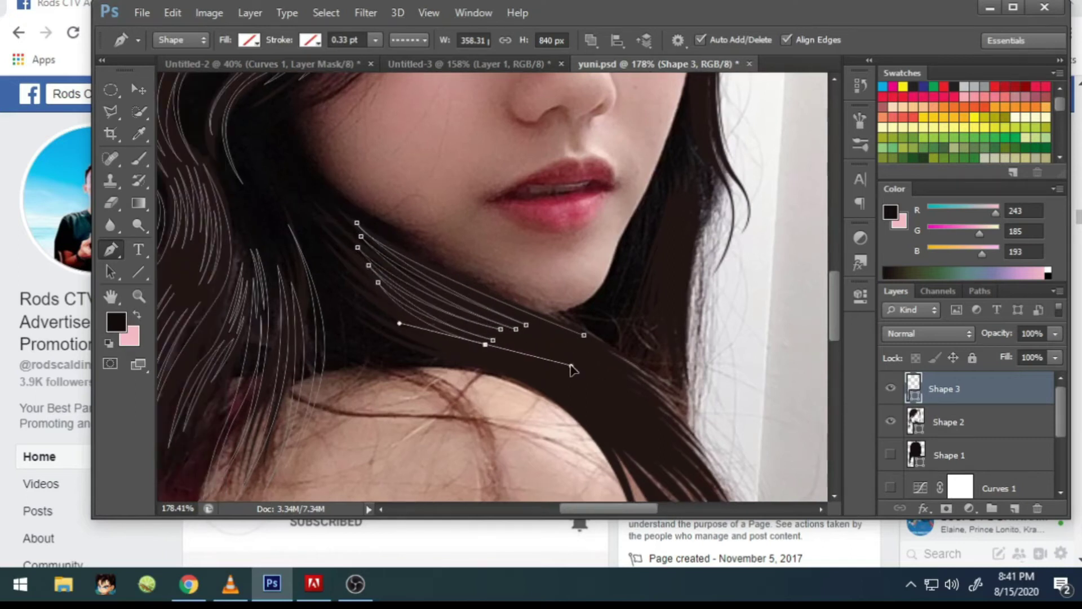
Step: Draw curved strands on the hair over and behind the shoulder
scroll(410, 335, "down", 5)
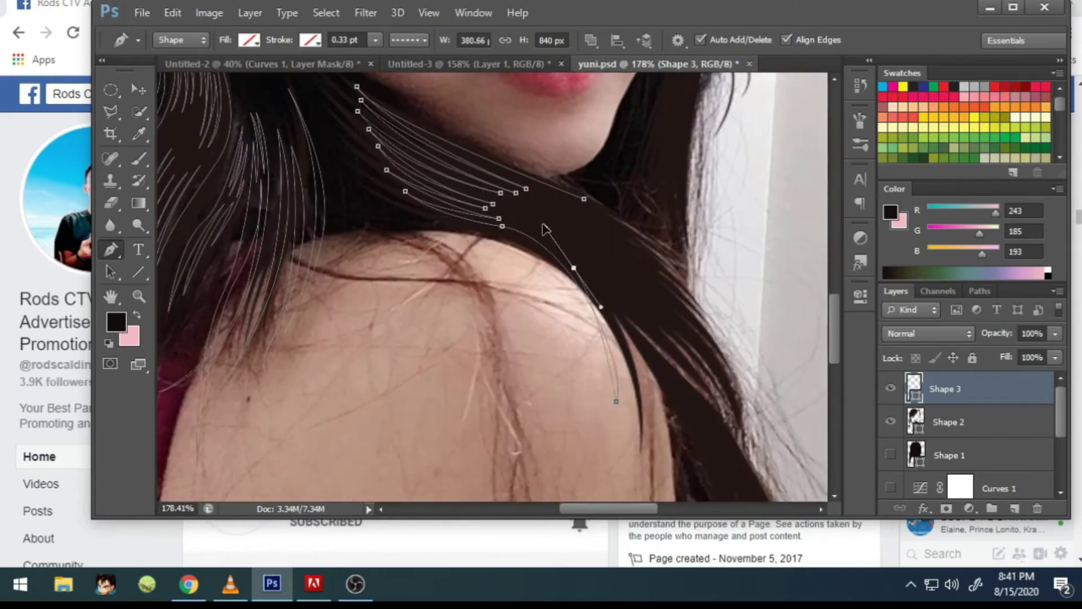
scroll(551, 225, "right", 4)
left_click(504, 345)
left_click_drag(472, 216, 526, 285)
left_click(579, 361)
scroll(591, 353, "down", 3)
scroll(591, 353, "up", 2)
left_click(600, 346)
left_click_drag(595, 320, 602, 361)
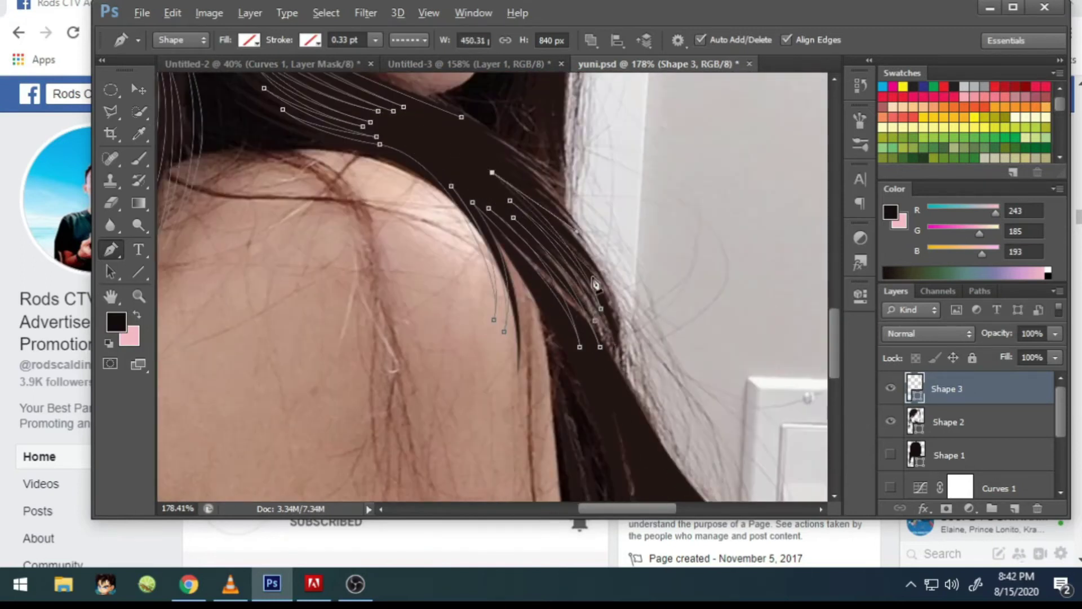
scroll(532, 173, "up", 1)
scroll(527, 218, "up", 1)
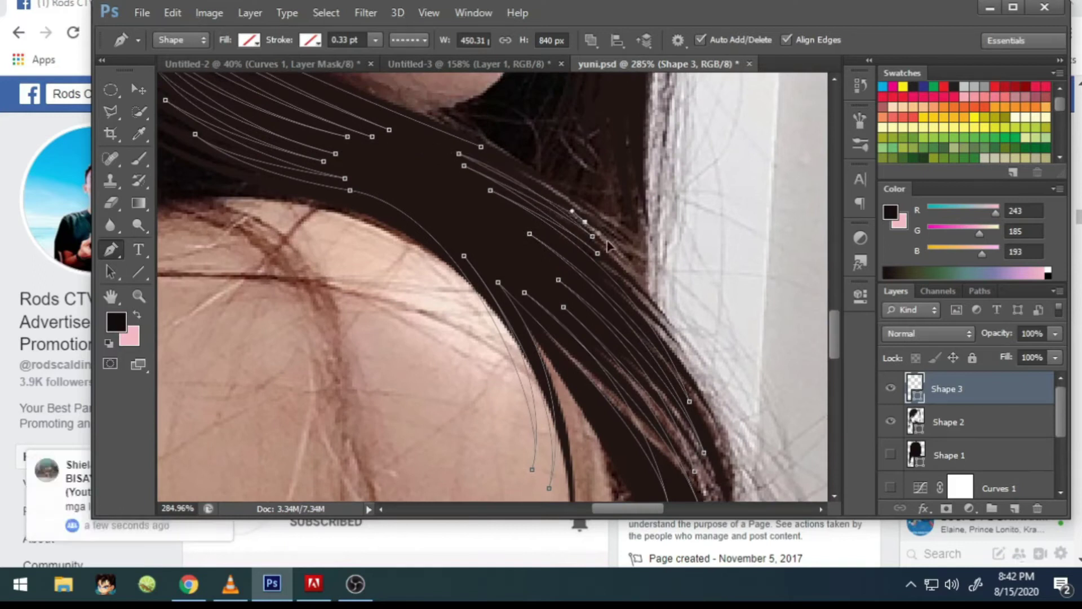
scroll(590, 226, "down", 2)
Step: Trace curved strand paths on the hair running down the back
left_click(542, 308)
left_click_drag(524, 184, 513, 156)
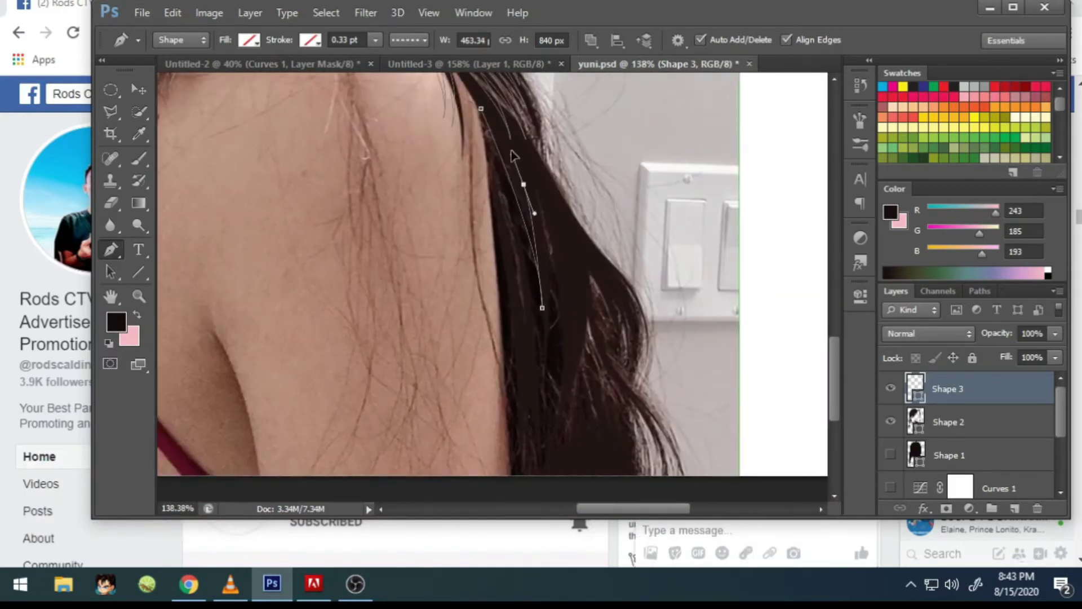
scroll(544, 219, "down", 1)
left_click_drag(555, 186, 586, 236)
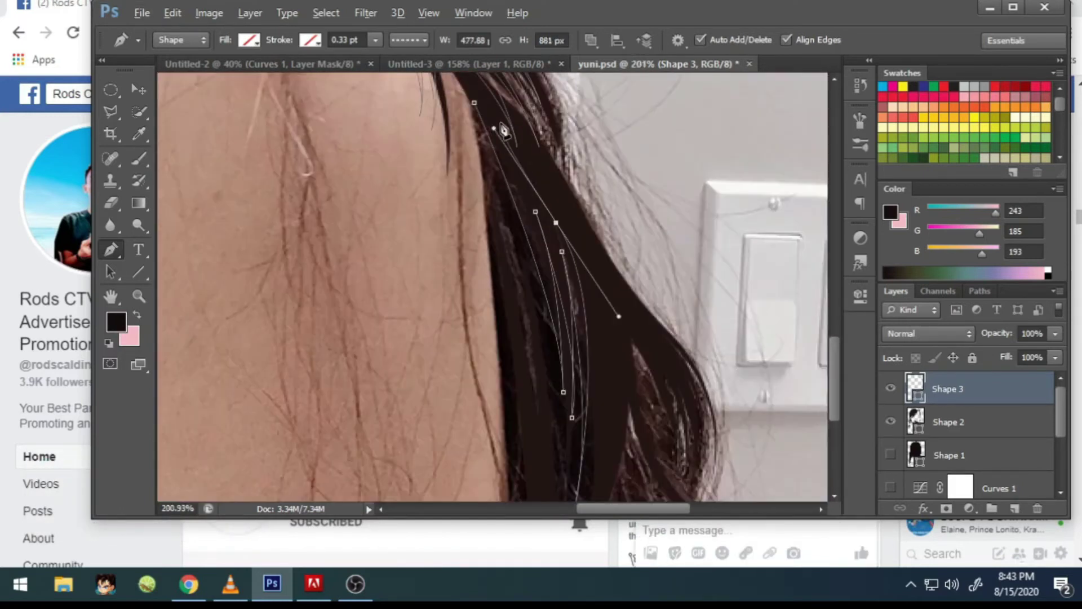
scroll(609, 327, "down", 1)
left_click(599, 317)
left_click_drag(587, 177, 552, 130)
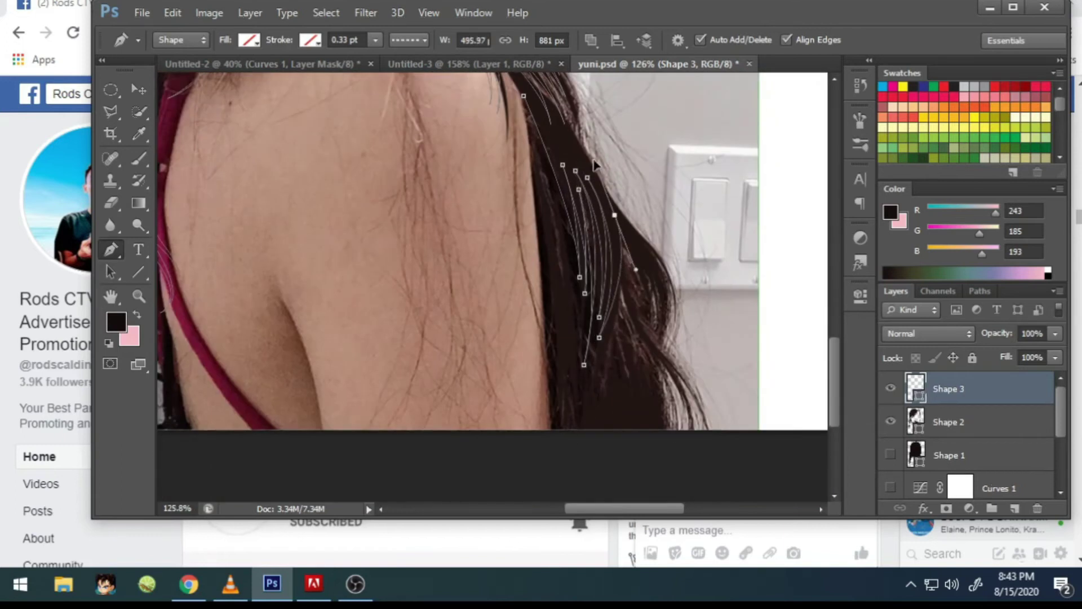
left_click_drag(592, 187, 553, 141)
scroll(527, 189, "up", 2)
scroll(527, 189, "up", 1)
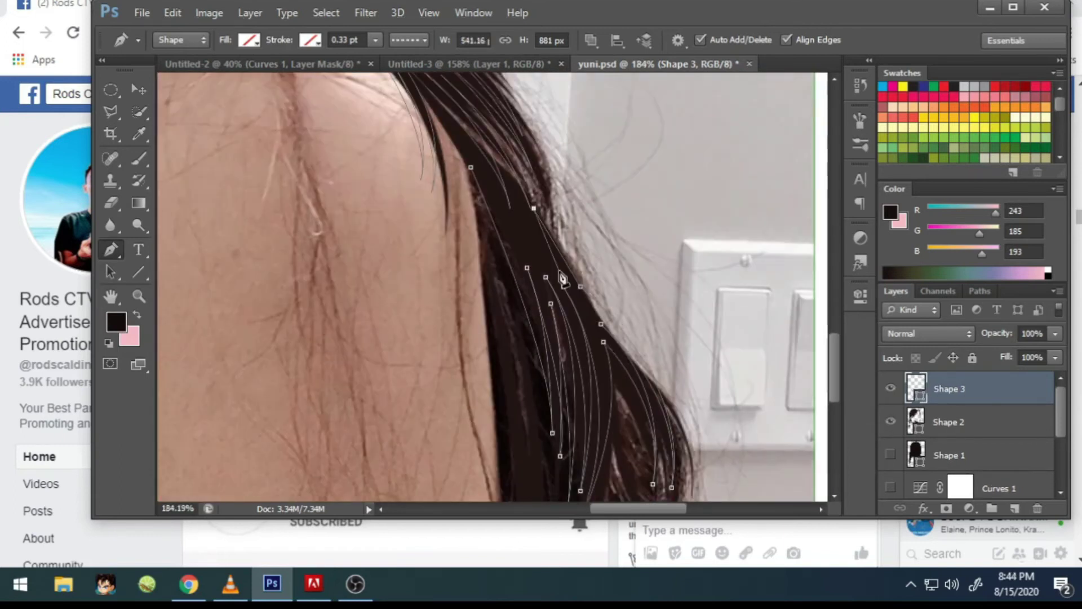
scroll(510, 240, "down", 1)
Step: Extend the back-hair strand lower toward the image's bottom edge and zoom out
left_click_drag(492, 439, 494, 367)
scroll(526, 174, "down", 2)
scroll(558, 315, "down", 1)
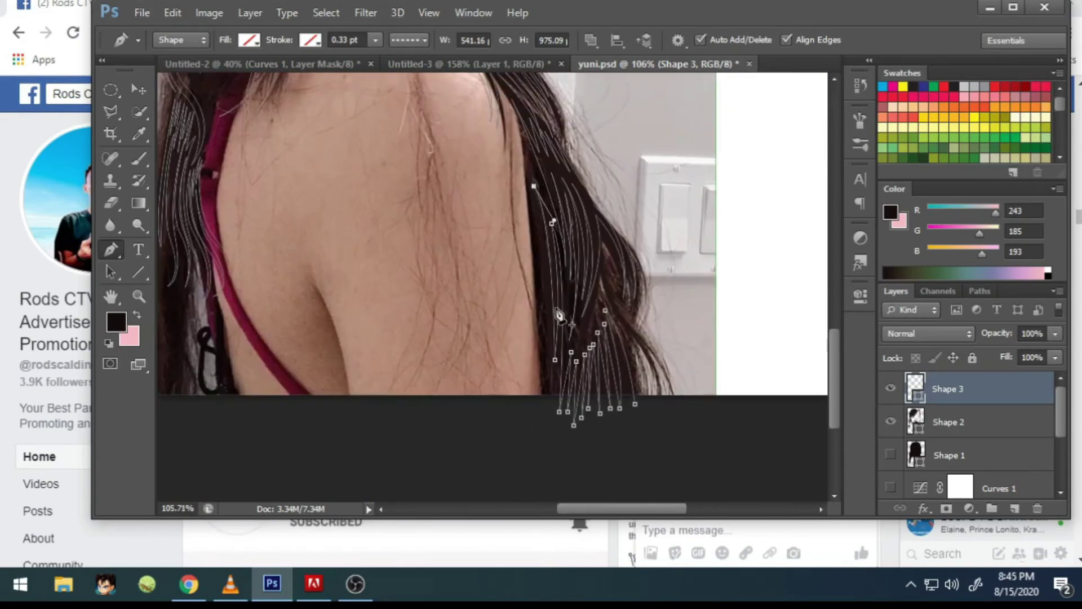
scroll(688, 397, "down", 1)
scroll(515, 394, "down", 2)
scroll(517, 372, "down", 3)
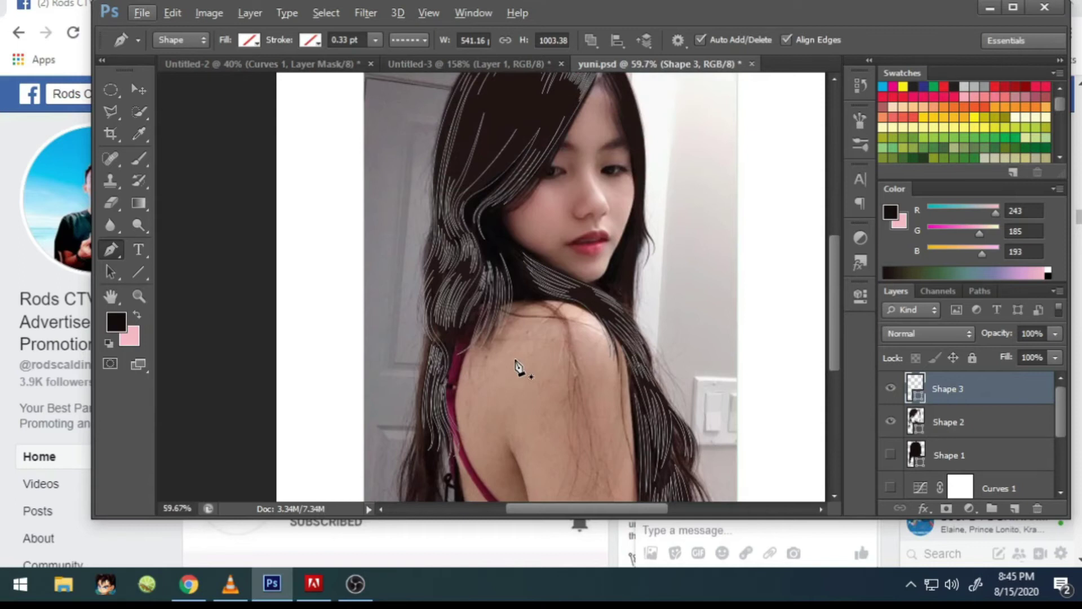
Step: Set Shape 3's fill colour to dark brown #322020 via the Color Picker
left_click(253, 44)
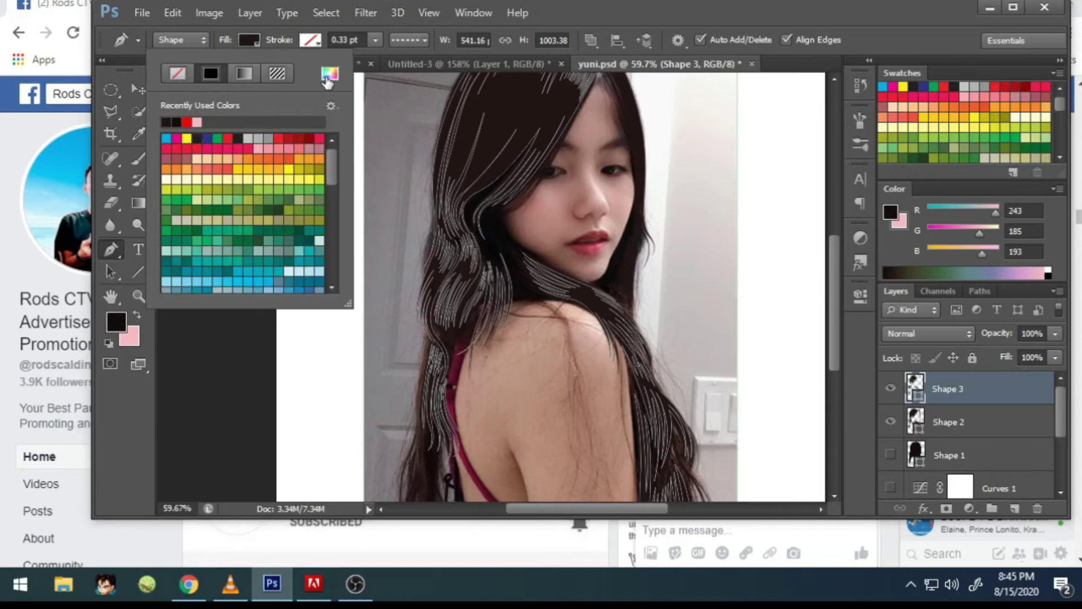
left_click(327, 79)
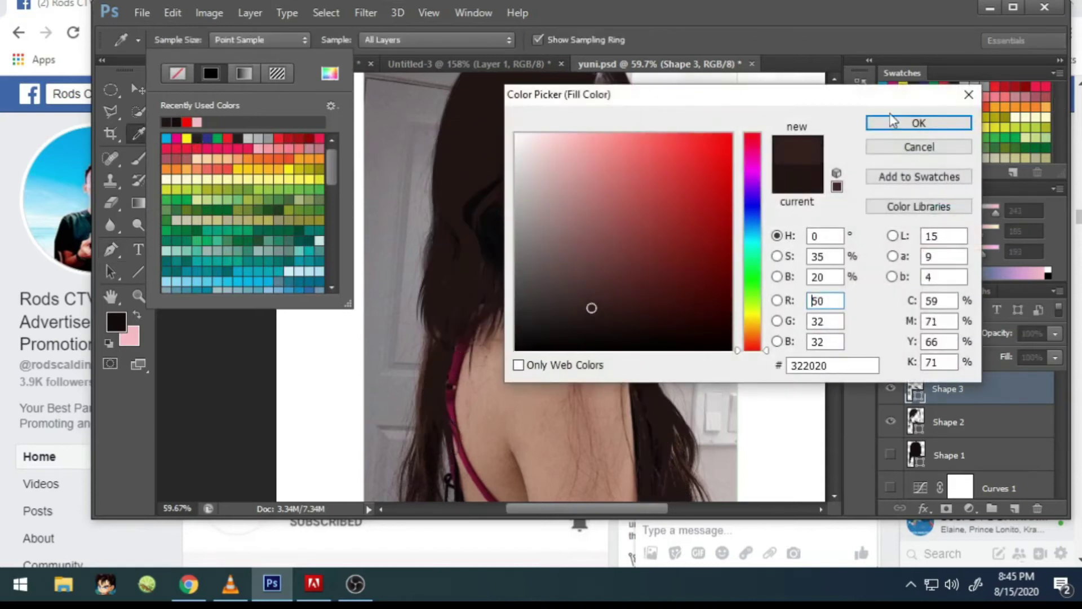
left_click(919, 123)
Step: Deselect the path, show the Shape 1 layer, and inspect the filled hair
left_click(138, 90)
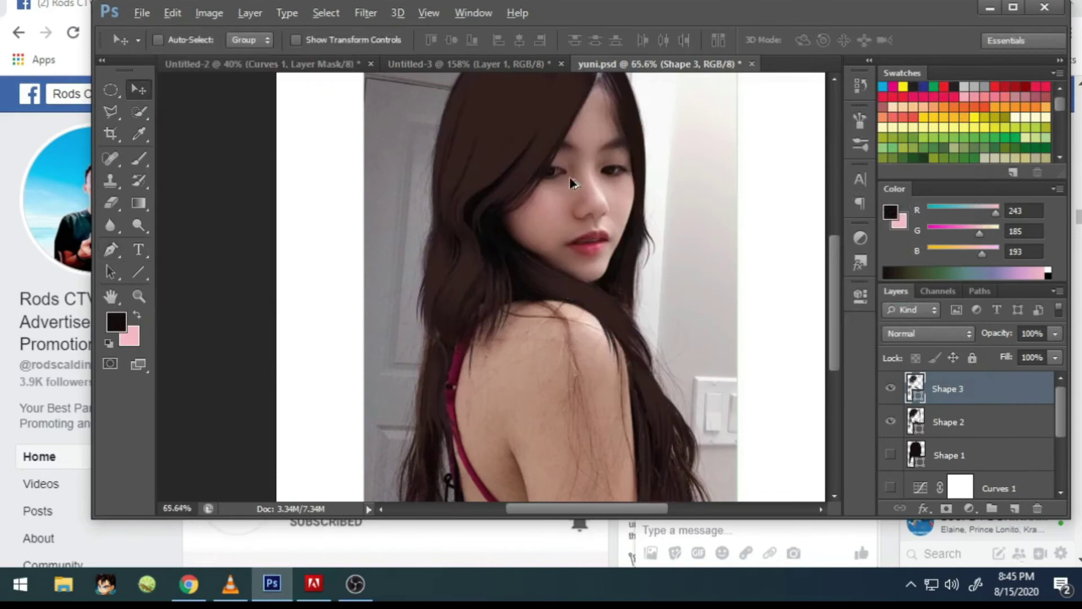
scroll(570, 177, "up", 2)
left_click(895, 459)
scroll(611, 234, "up", 3)
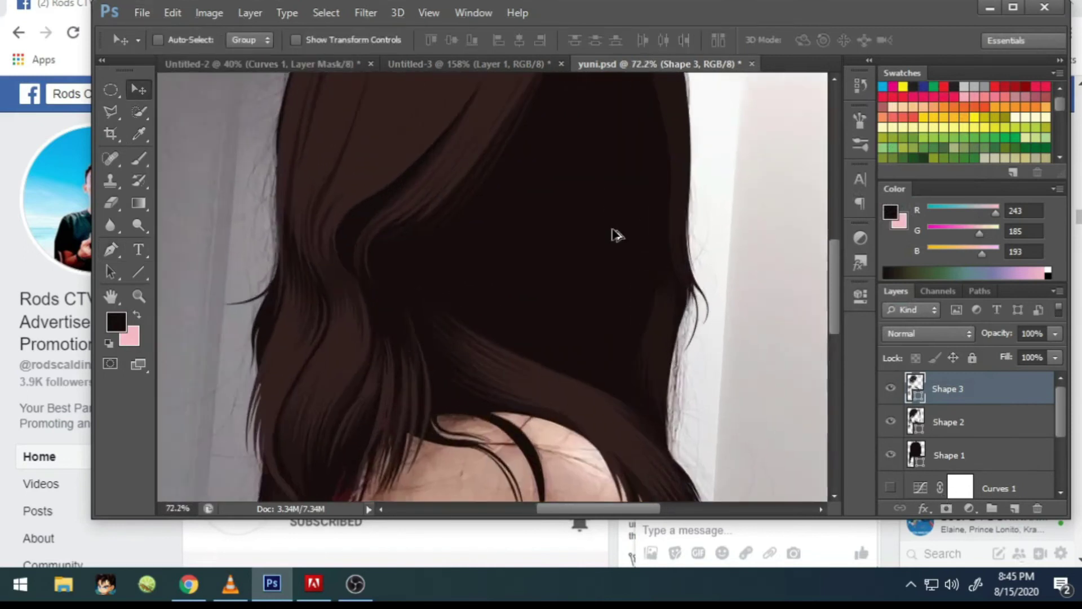
scroll(546, 165, "down", 2)
scroll(593, 156, "up", 1)
scroll(594, 155, "up", 2)
scroll(590, 152, "up", 2)
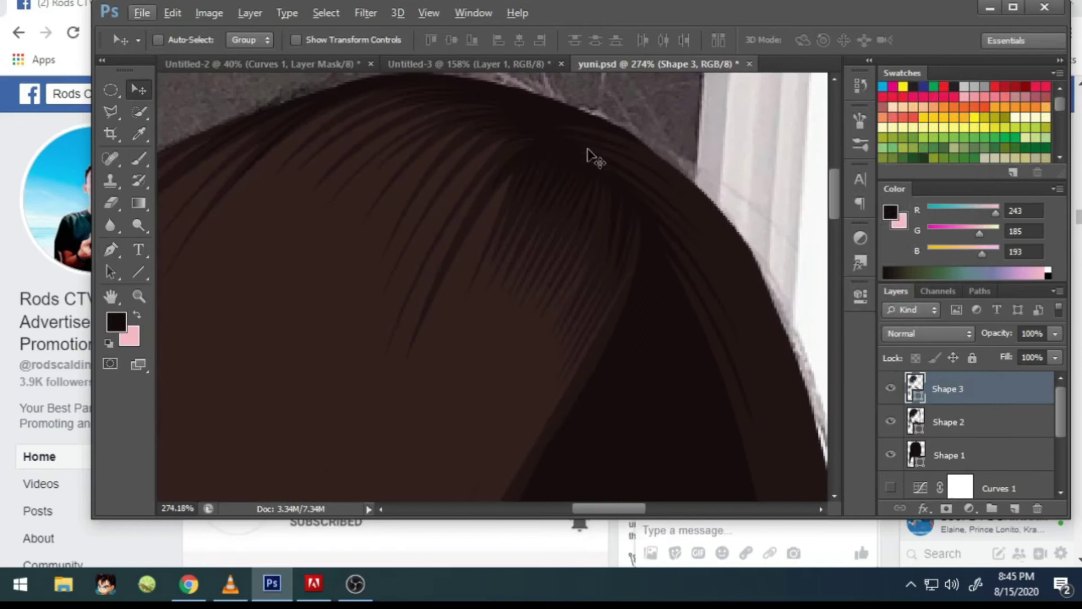
scroll(586, 154, "down", 1)
scroll(628, 164, "right", 2)
scroll(624, 161, "down", 1)
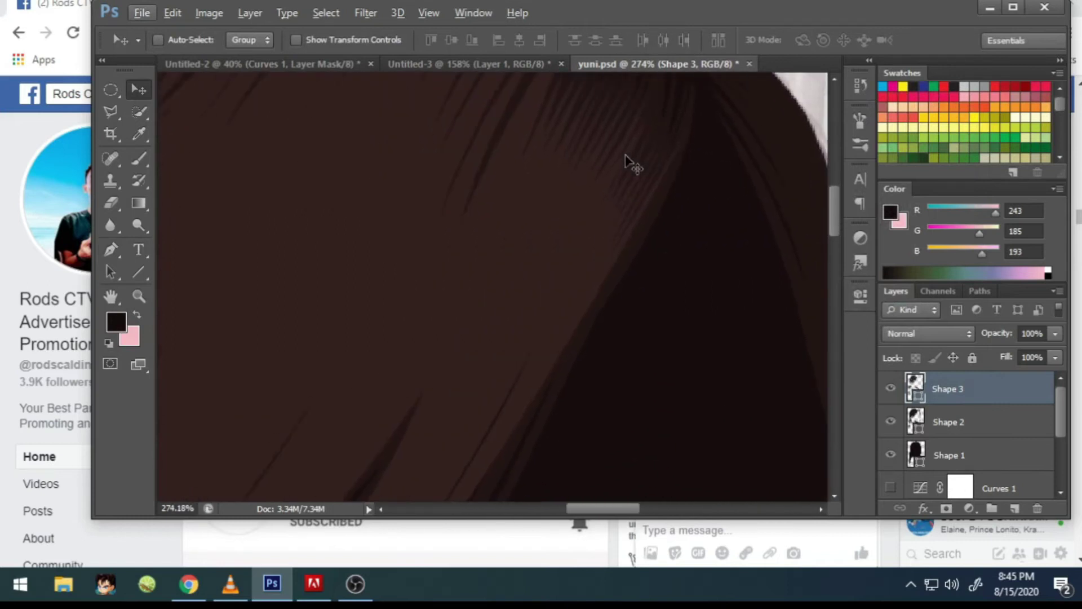
scroll(624, 162, "down", 2)
scroll(619, 179, "down", 1)
scroll(507, 254, "down", 1)
scroll(482, 287, "down", 1)
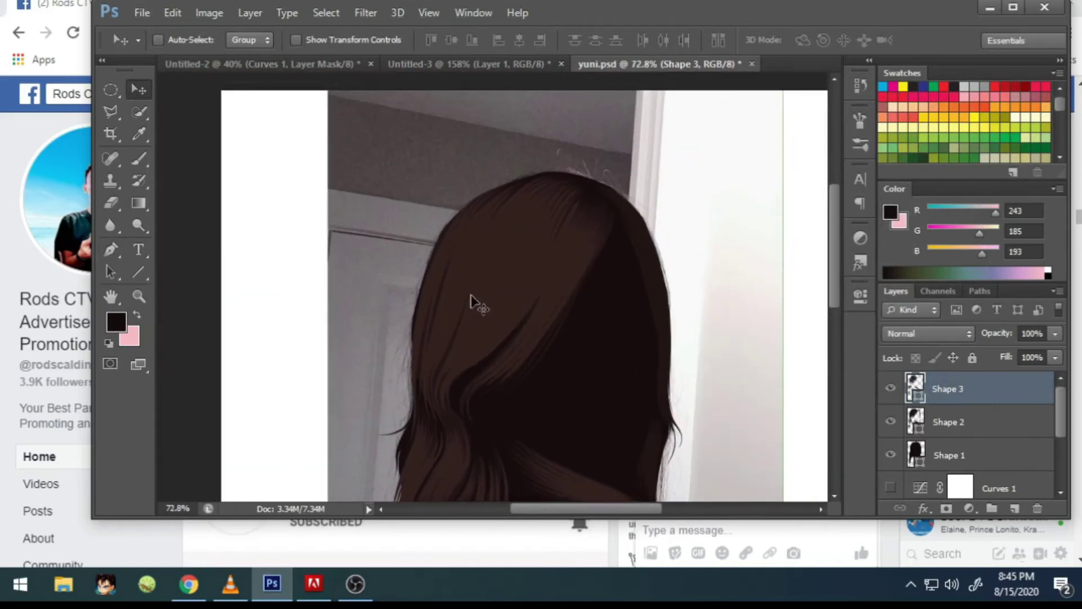
Step: Trace a thin strand cutout on Shape 4 from the hair crown down to its tip and back up
left_click(110, 249)
scroll(536, 265, "left", 2)
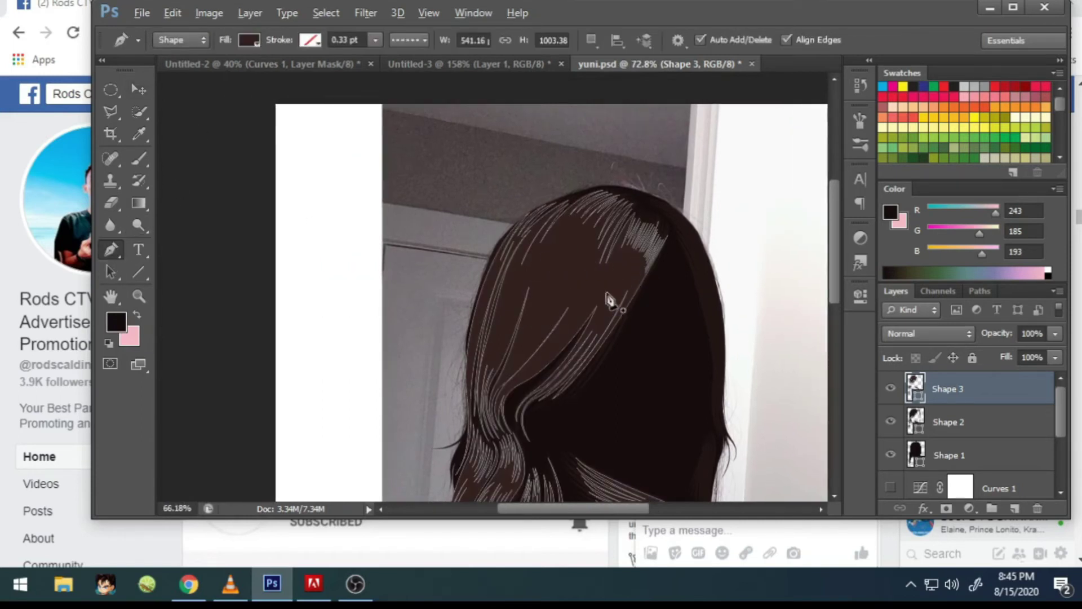
scroll(611, 301, "up", 1)
scroll(635, 308, "up", 5)
scroll(637, 271, "up", 3)
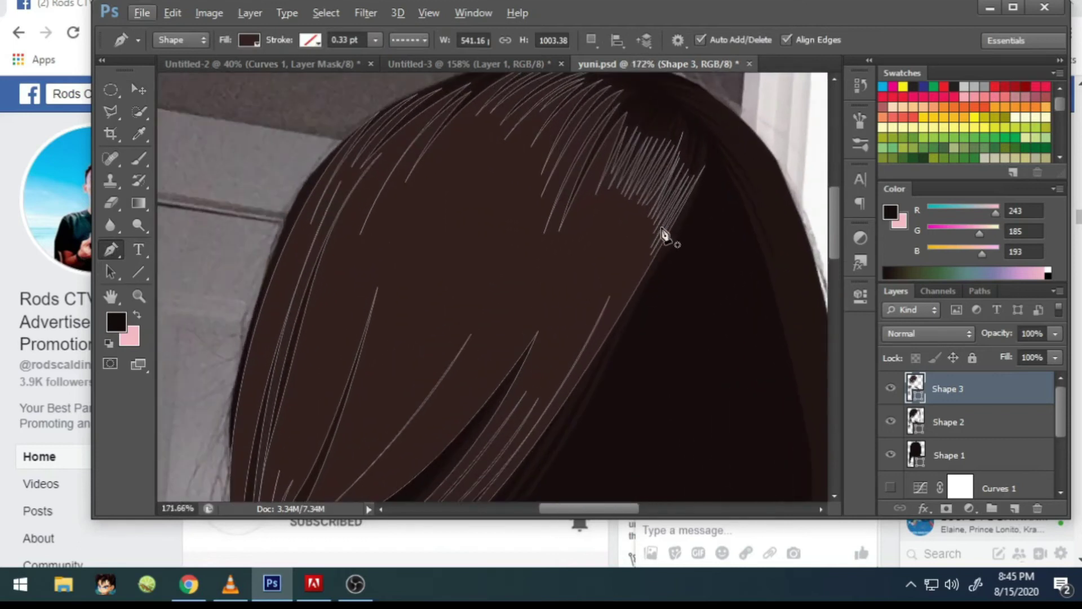
left_click(658, 227)
scroll(643, 285, "down", 2)
scroll(615, 289, "left", 2)
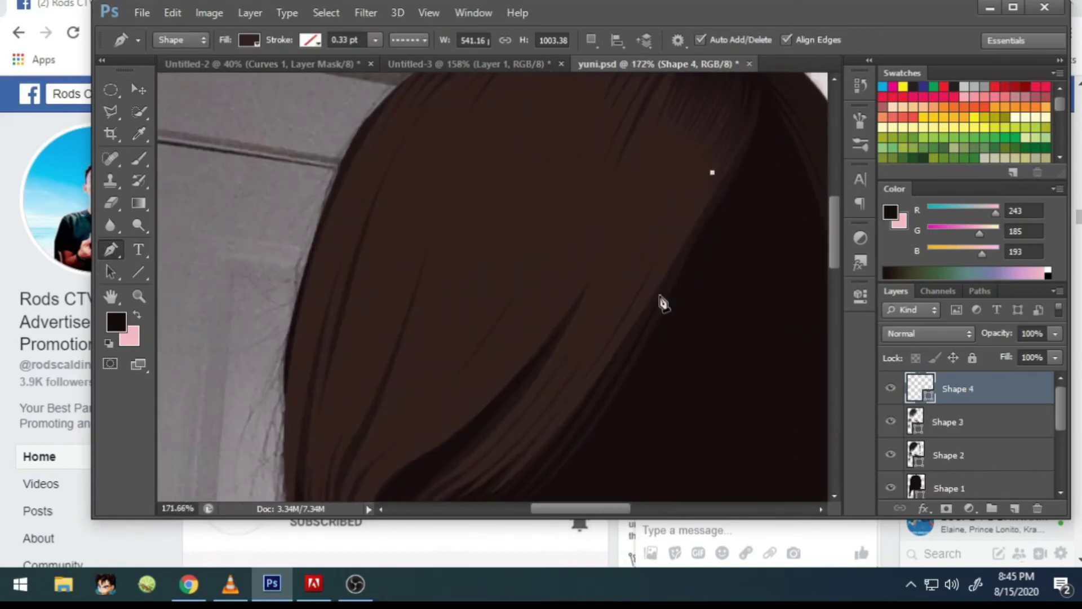
scroll(609, 305, "down", 2)
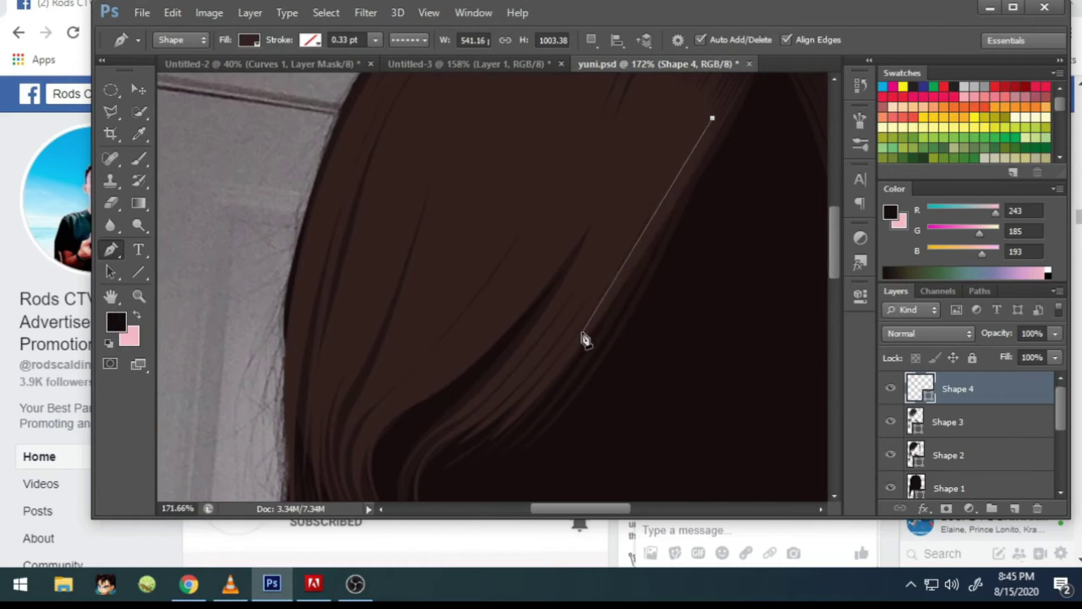
left_click_drag(582, 334, 555, 368)
left_click(529, 389)
scroll(585, 333, "down", 2)
left_click(545, 356)
left_click(646, 192)
scroll(654, 181, "up", 3)
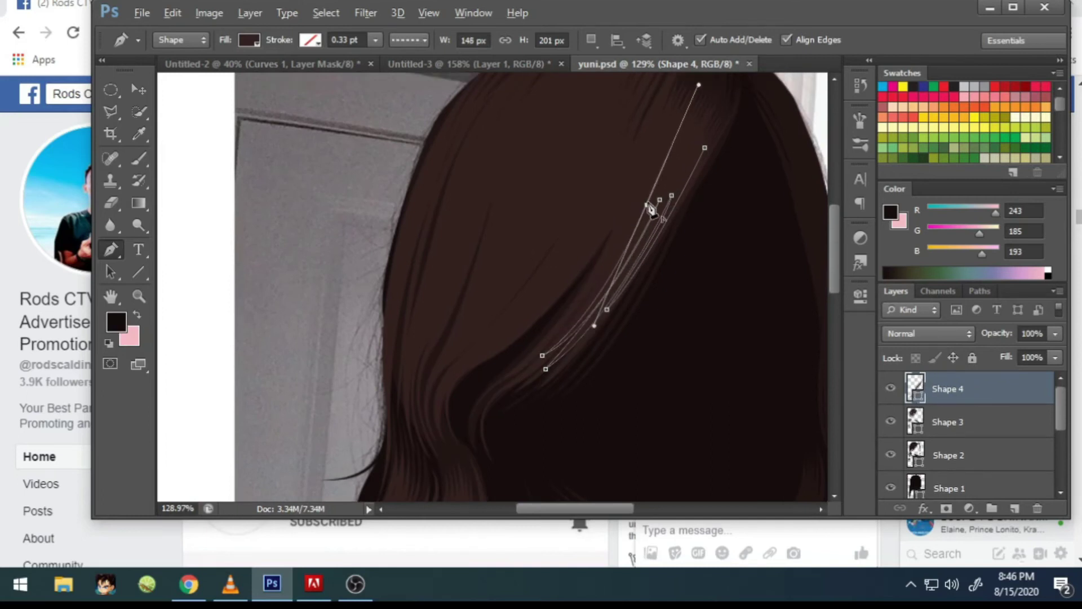
scroll(546, 258, "down", 2)
left_click(604, 285)
scroll(620, 237, "up", 2)
left_click(640, 224)
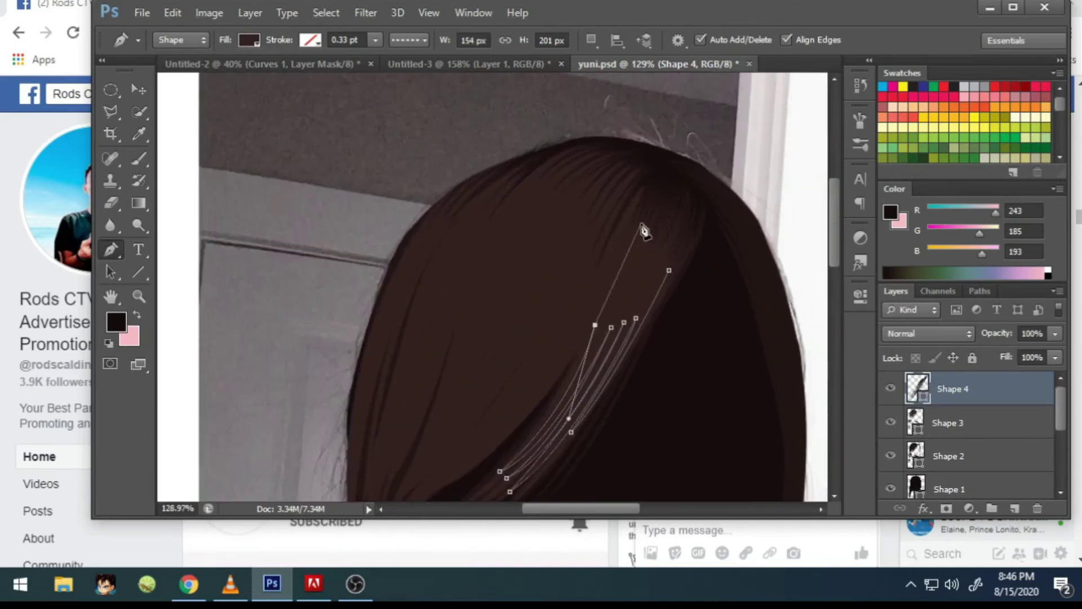
scroll(641, 232, "up", 2)
left_click(649, 361)
scroll(660, 356, "down", 2)
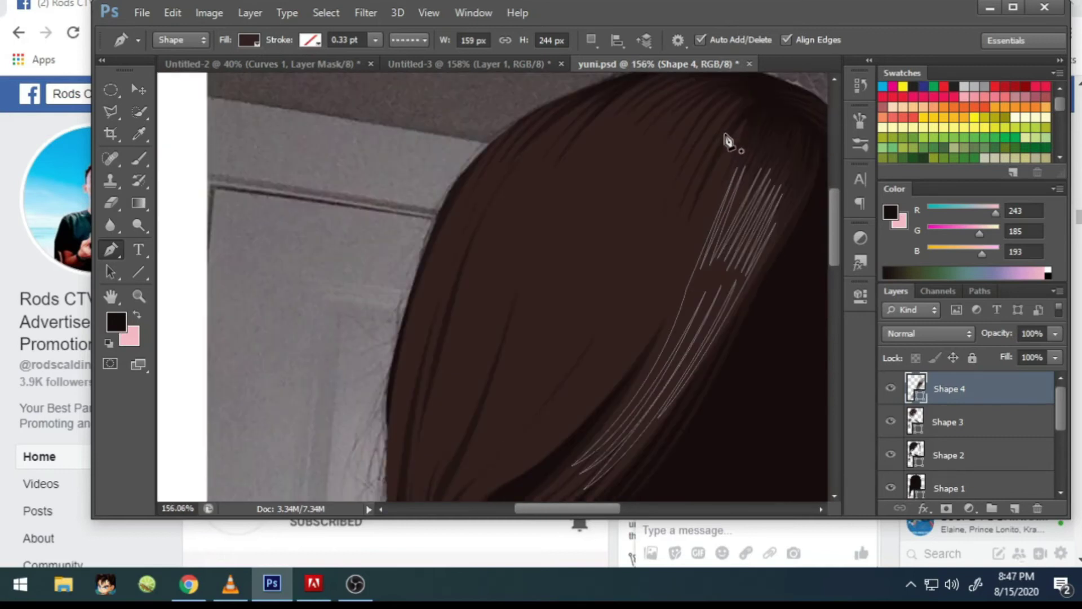
left_click(742, 148)
scroll(694, 237, "up", 2)
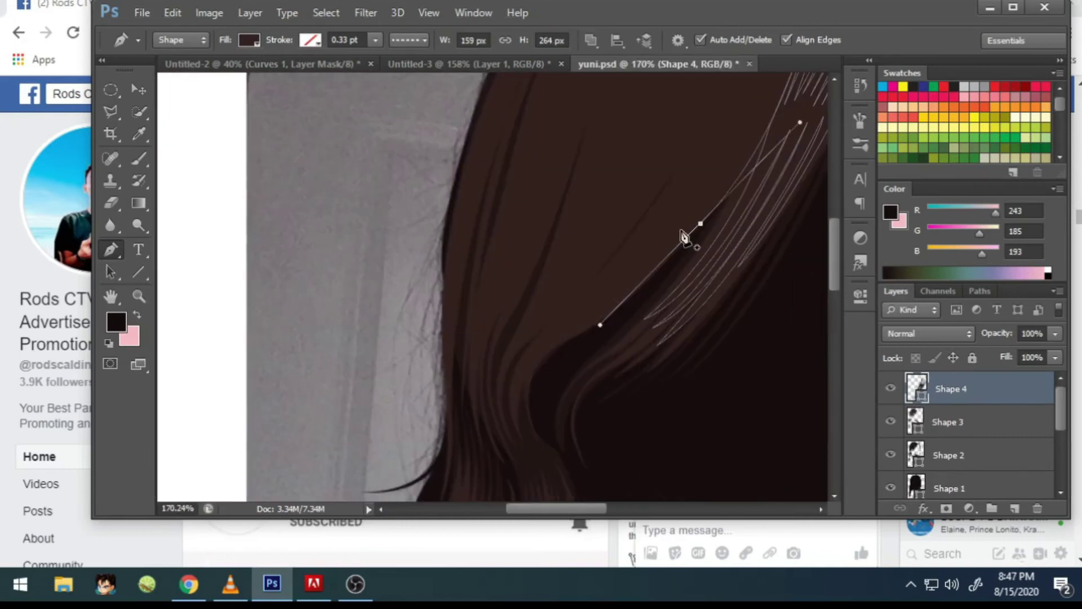
scroll(626, 305, "down", 2)
scroll(633, 307, "down", 1)
Step: Start a curved strand cutout over the lower hair, bending it up toward the crown
left_click_drag(583, 305, 500, 347)
left_click_drag(625, 266, 636, 195)
scroll(623, 237, "down", 1)
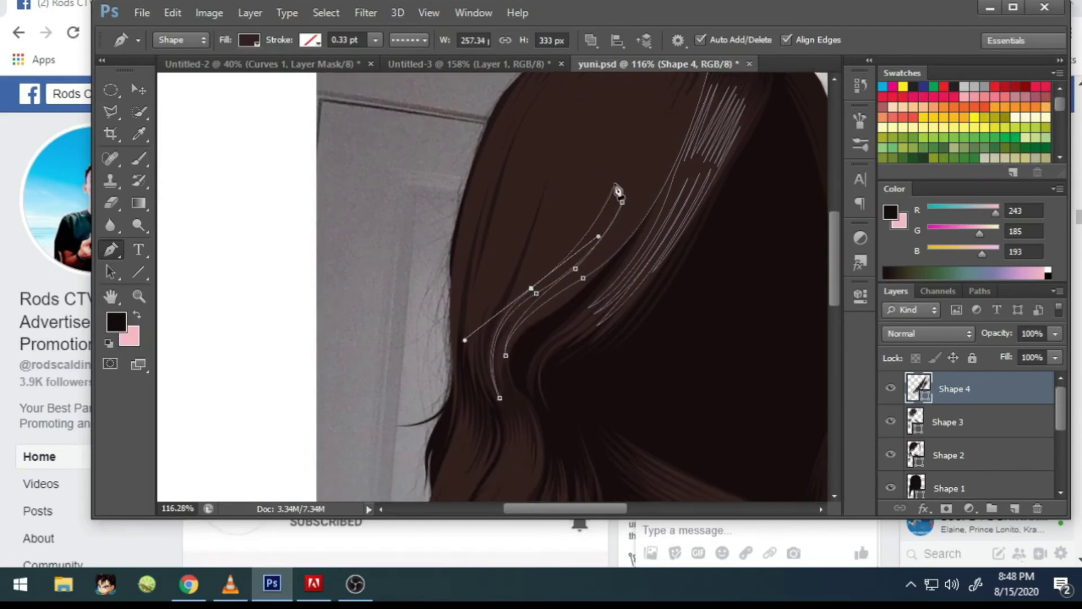
scroll(484, 373, "up", 3)
scroll(484, 372, "down", 3)
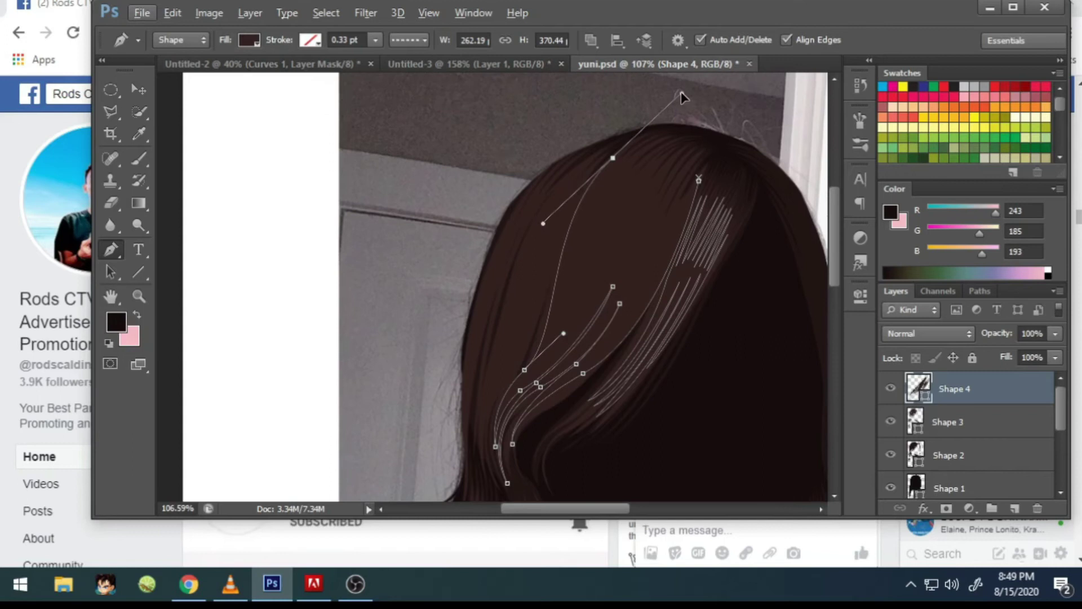
scroll(549, 299, "up", 3)
left_click_drag(541, 288, 587, 241)
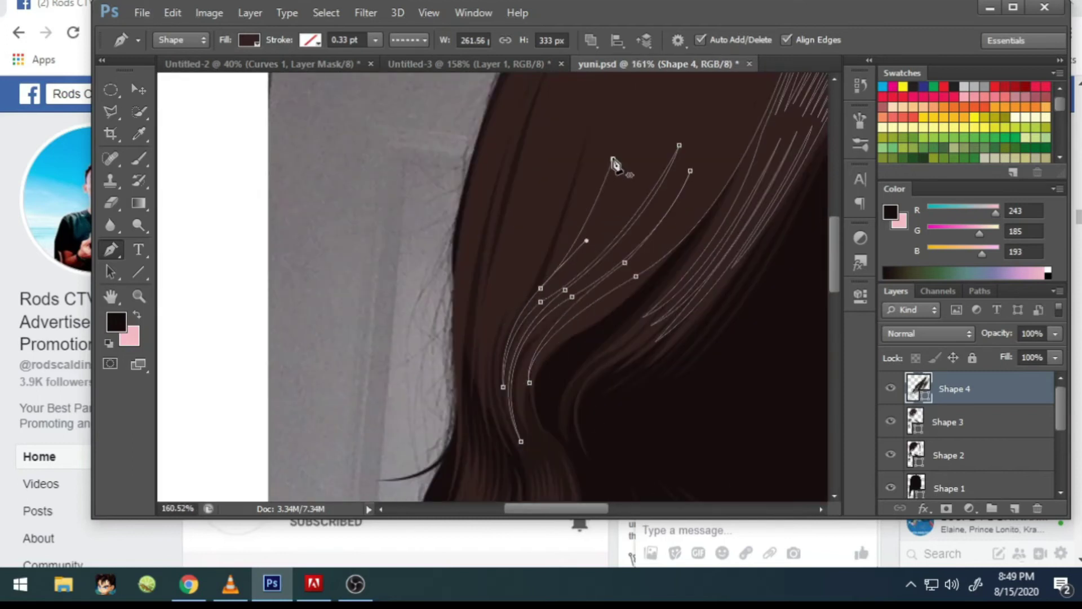
scroll(587, 212, "down", 3)
left_click_drag(607, 108, 630, 94)
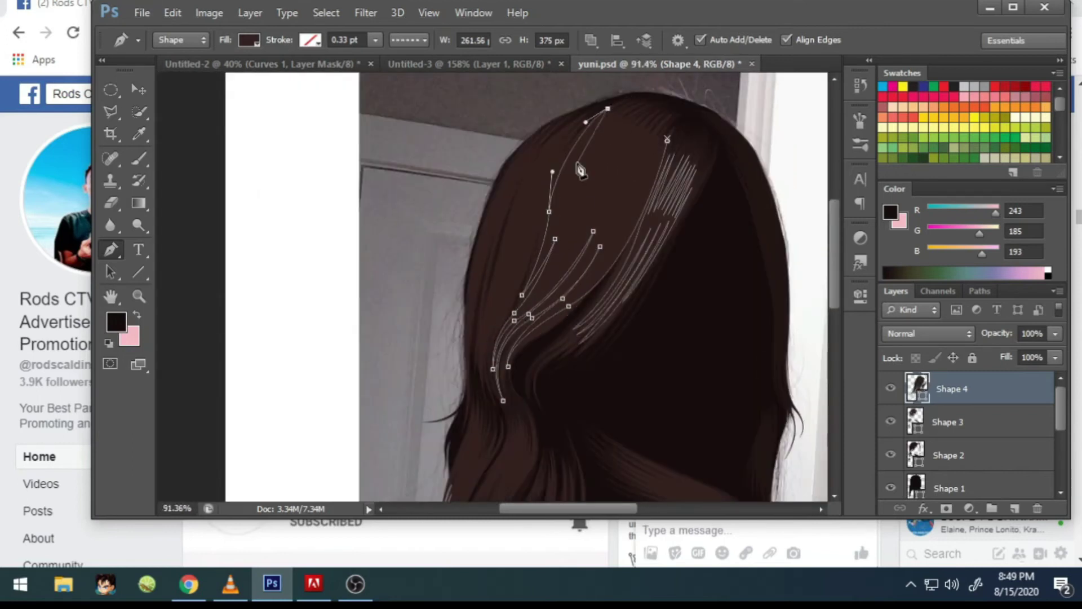
scroll(620, 130, "up", 2)
scroll(564, 169, "up", 1)
left_click_drag(512, 228, 482, 326)
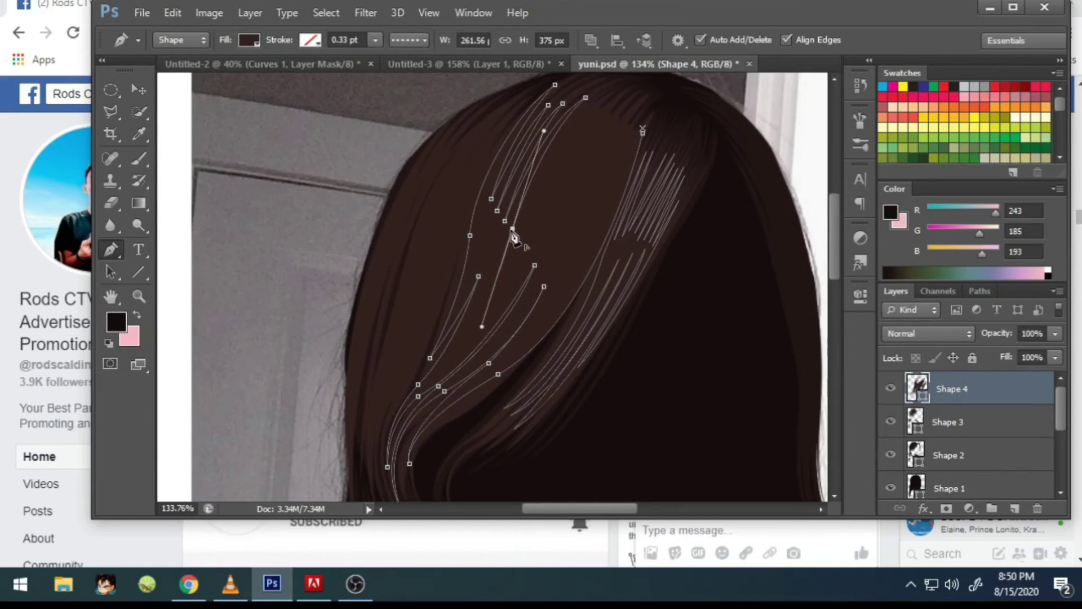
scroll(529, 234, "up", 2)
scroll(521, 297, "down", 2)
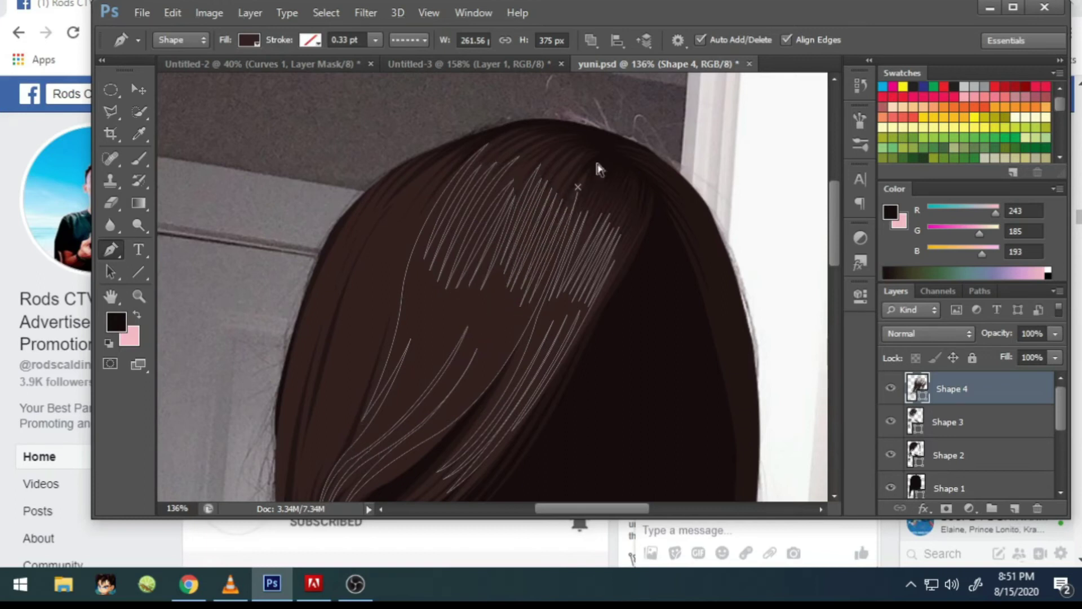
scroll(597, 164, "down", 2)
scroll(551, 295, "up", 1)
Step: Lengthen the current strand with more curved points down to its lower end
left_click_drag(579, 152, 553, 186)
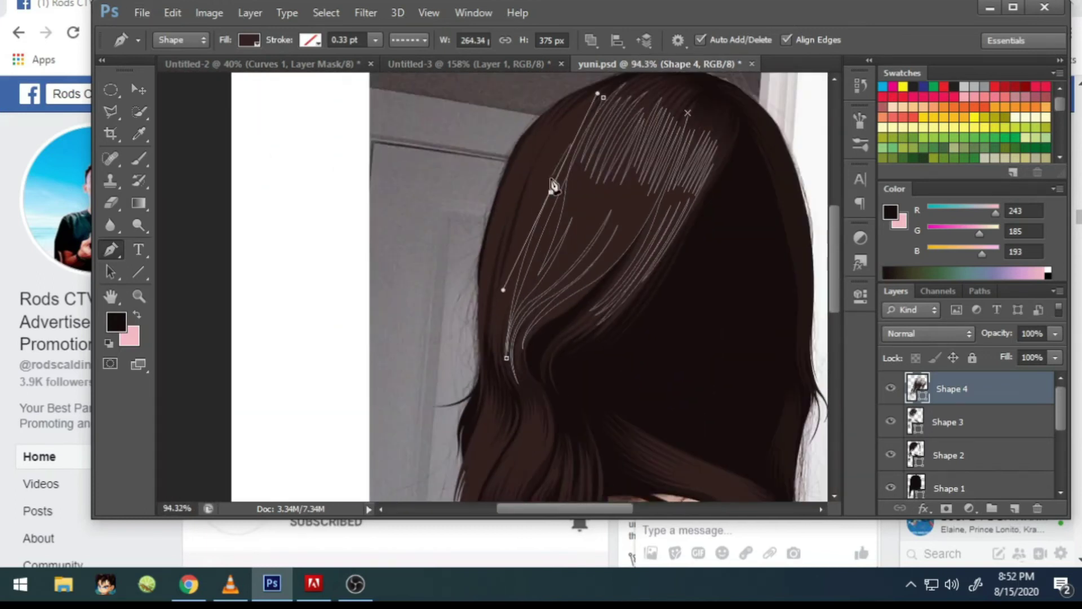
left_click(553, 169)
scroll(432, 227, "down", 1)
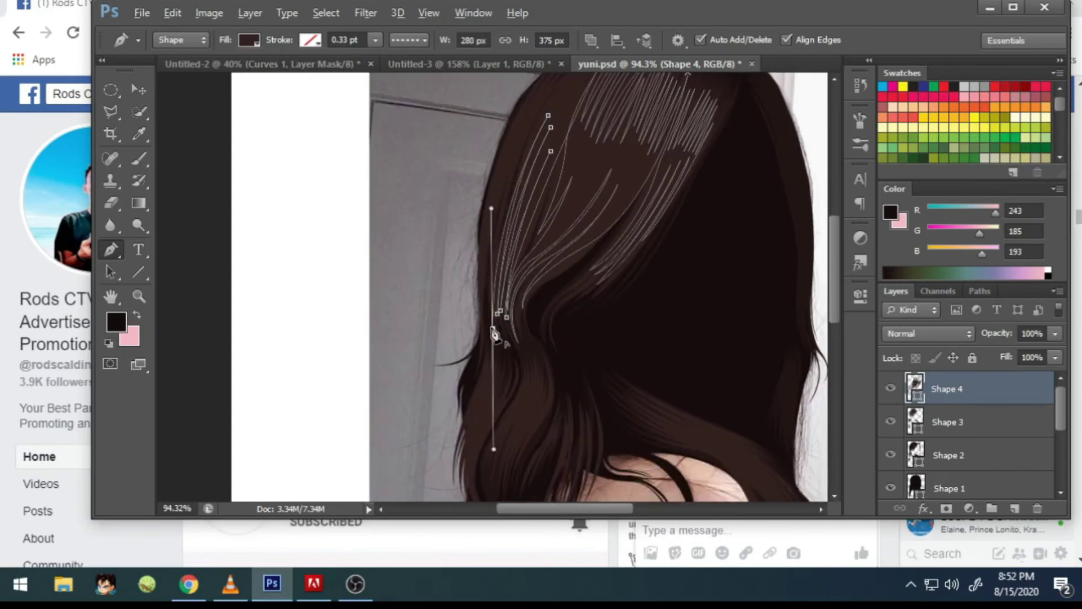
scroll(432, 226, "down", 2)
scroll(432, 226, "up", 2)
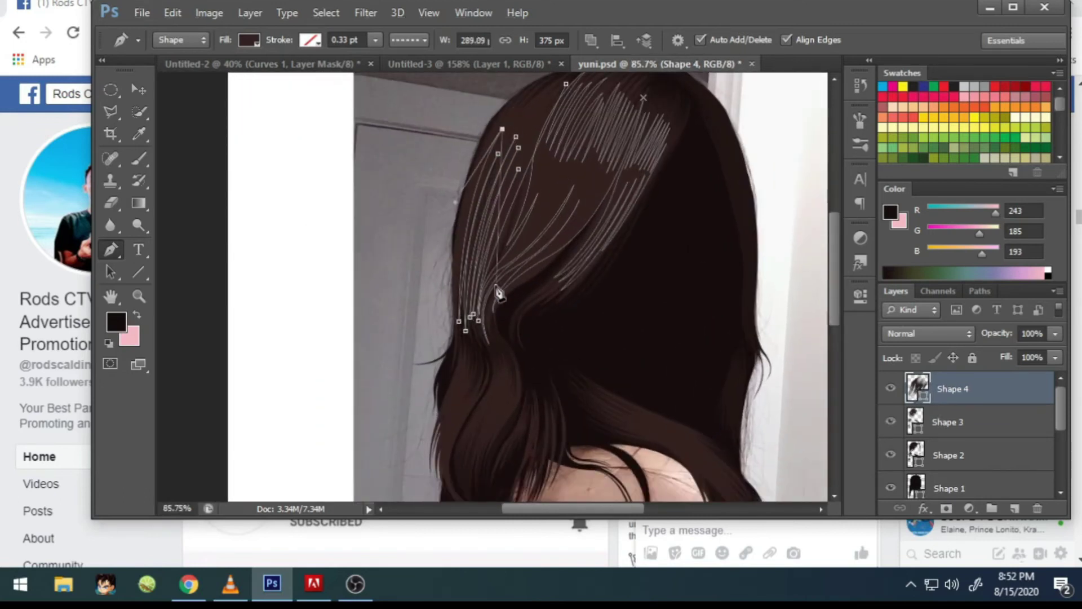
left_click(451, 440)
scroll(451, 445, "up", 1)
scroll(451, 448, "down", 1)
scroll(446, 349, "up", 2)
left_click_drag(526, 167, 499, 220)
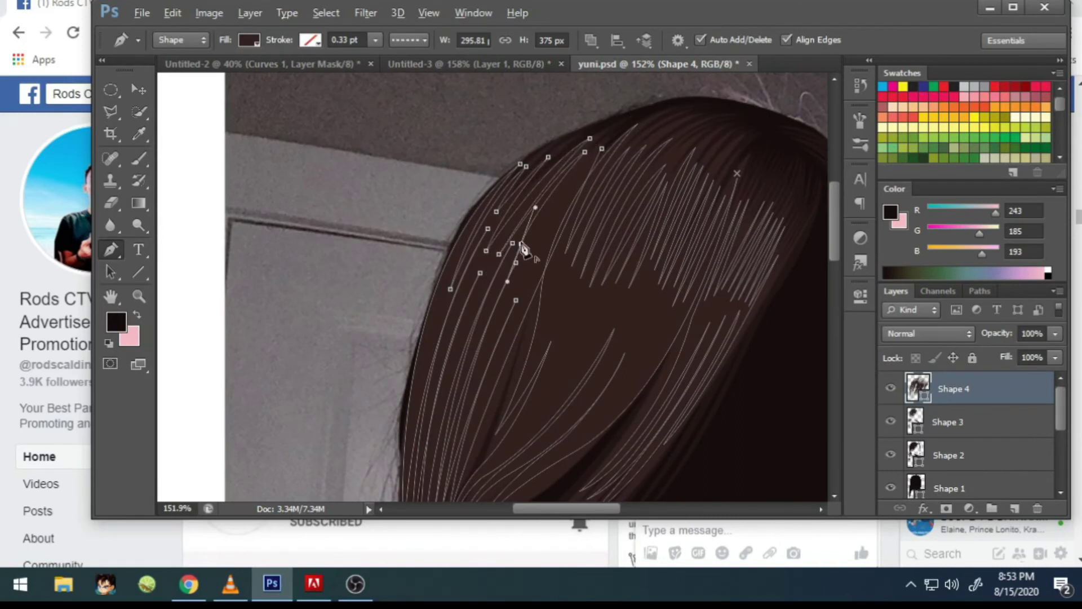
scroll(526, 265, "down", 3)
scroll(420, 330, "up", 4)
Step: Trace a long strand cutout down the lower left hair and close it at its start point
mouse_move(415, 322)
left_mouse_down()
mouse_move(398, 399)
mouse_move(380, 389)
left_mouse_up()
left_click_drag(450, 204, 499, 161)
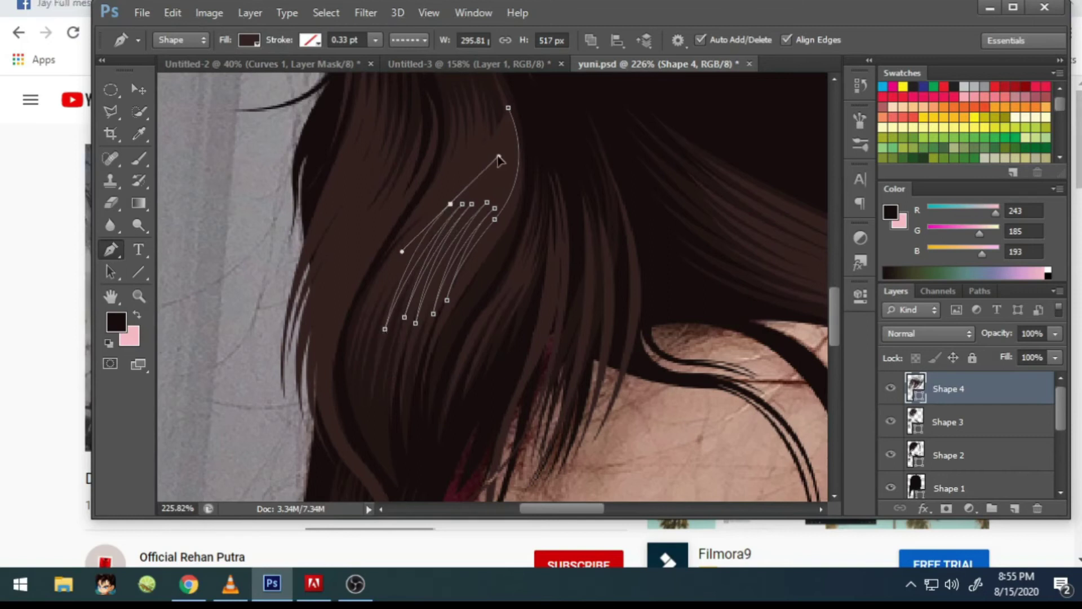
scroll(380, 302, "up", 2)
left_click_drag(448, 228, 465, 175)
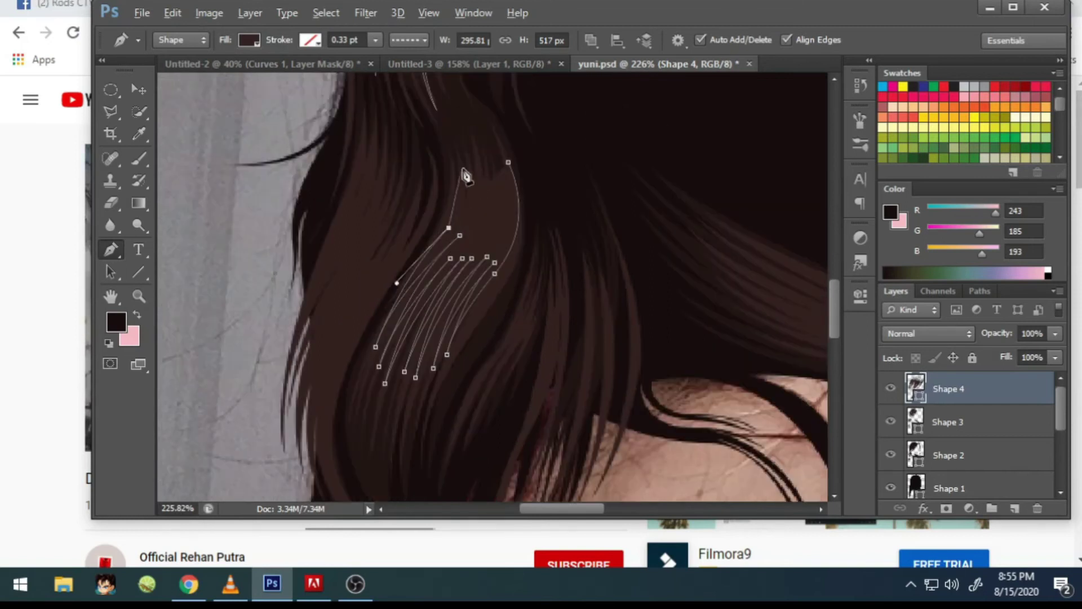
left_click_drag(466, 220, 477, 193)
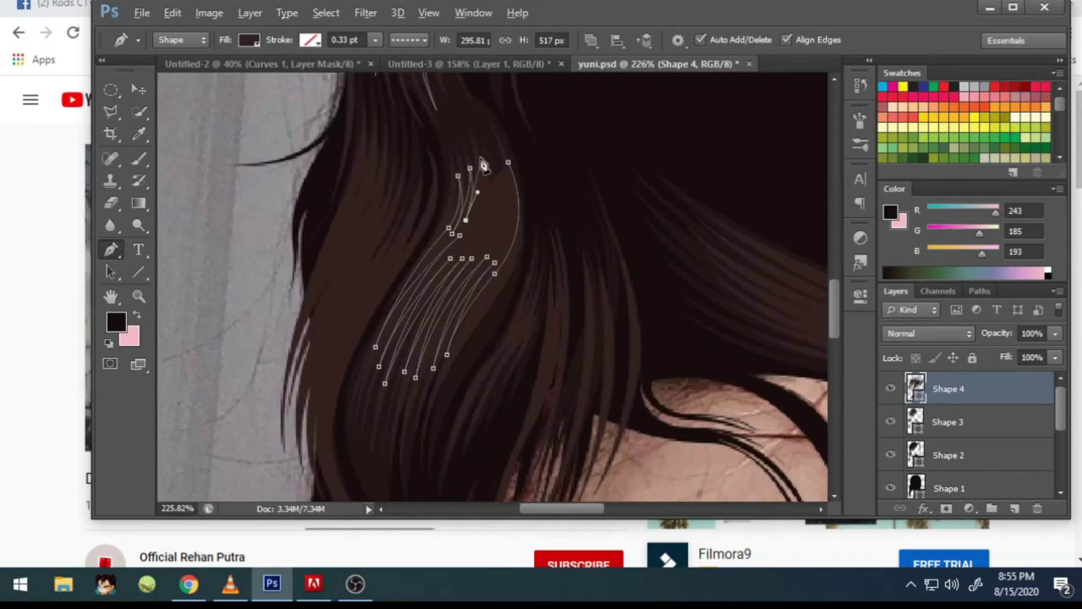
left_click(474, 236)
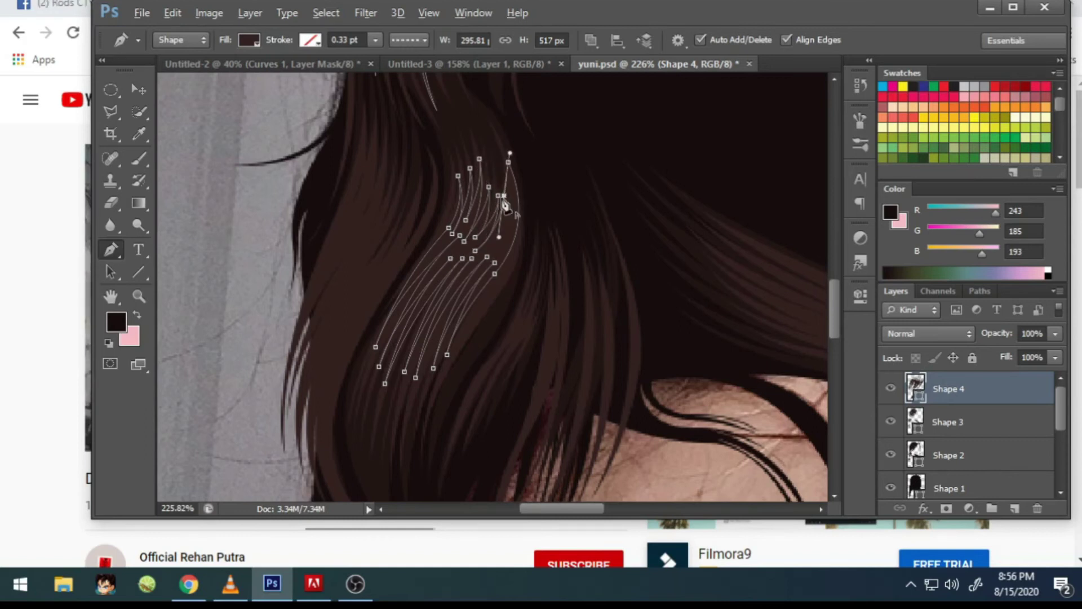
scroll(546, 171, "down", 2)
left_click(500, 411)
scroll(498, 410, "down", 1)
left_click(532, 295)
left_click(503, 319)
left_click_drag(534, 234, 544, 210)
left_click(546, 134)
Step: Begin another curved strand cutout in the upper left hair and shape its lower part
left_click_drag(537, 259, 511, 303)
scroll(553, 141, "up", 2, "alt")
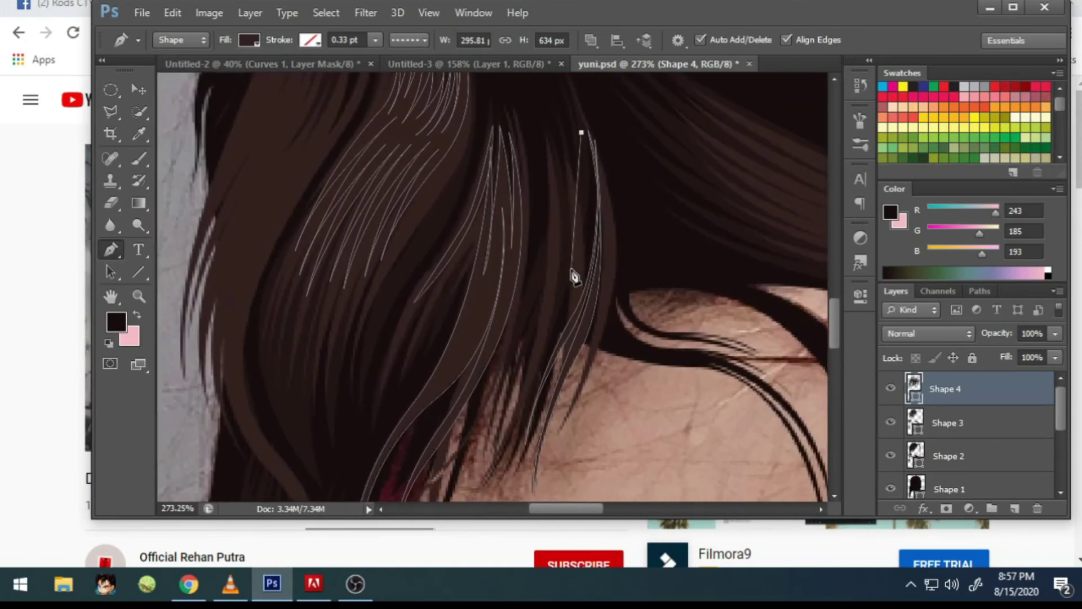
scroll(569, 254, "down", 1)
scroll(557, 249, "up", 2)
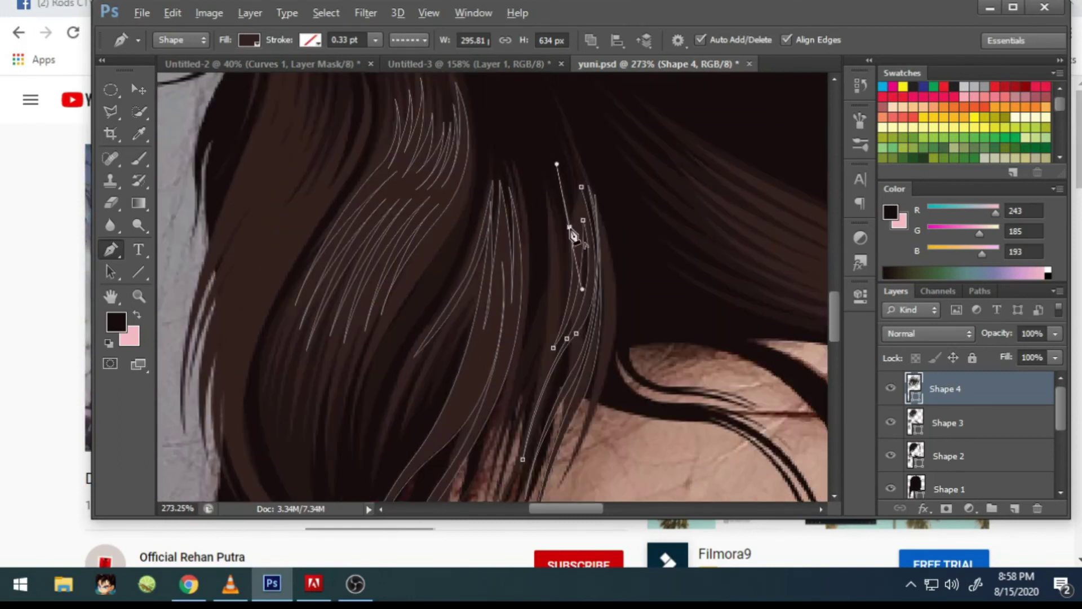
scroll(580, 189, "down", 1, "alt")
scroll(534, 305, "down", 3, "alt")
scroll(423, 416, "up", 2, "alt")
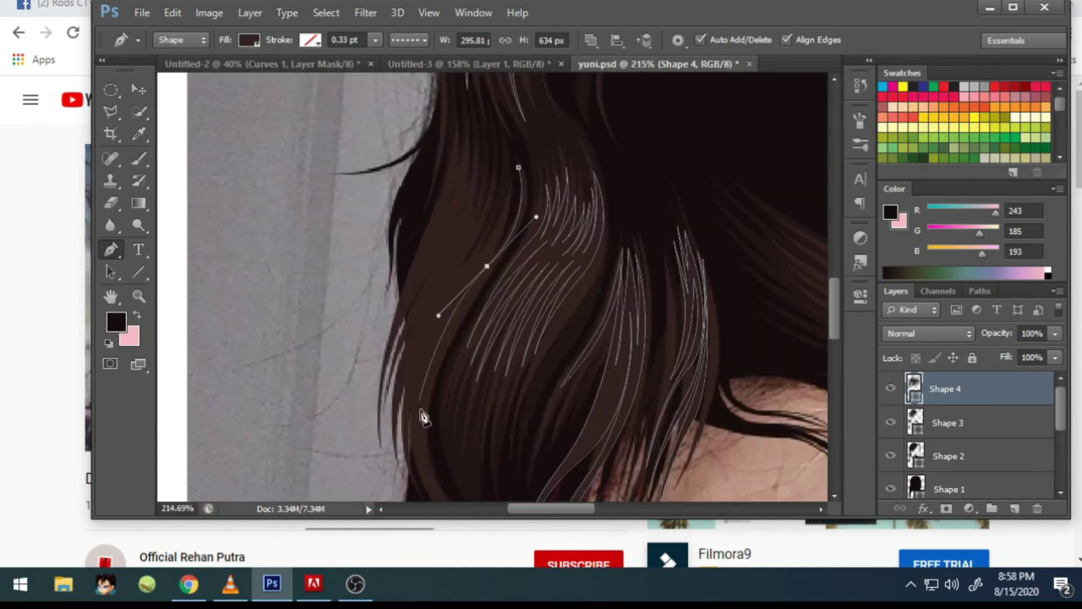
scroll(451, 287, "down", 1)
scroll(451, 282, "up", 3, "alt")
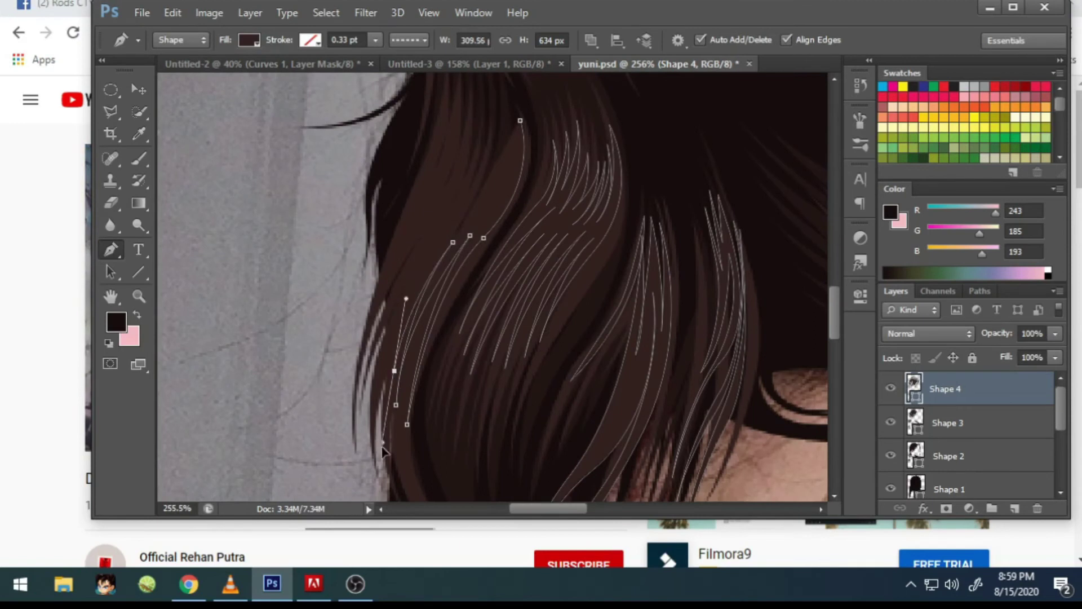
scroll(451, 242, "up", 1)
mouse_move(457, 200)
left_mouse_down()
mouse_move(406, 247)
mouse_move(440, 261)
left_mouse_up()
left_click(466, 179)
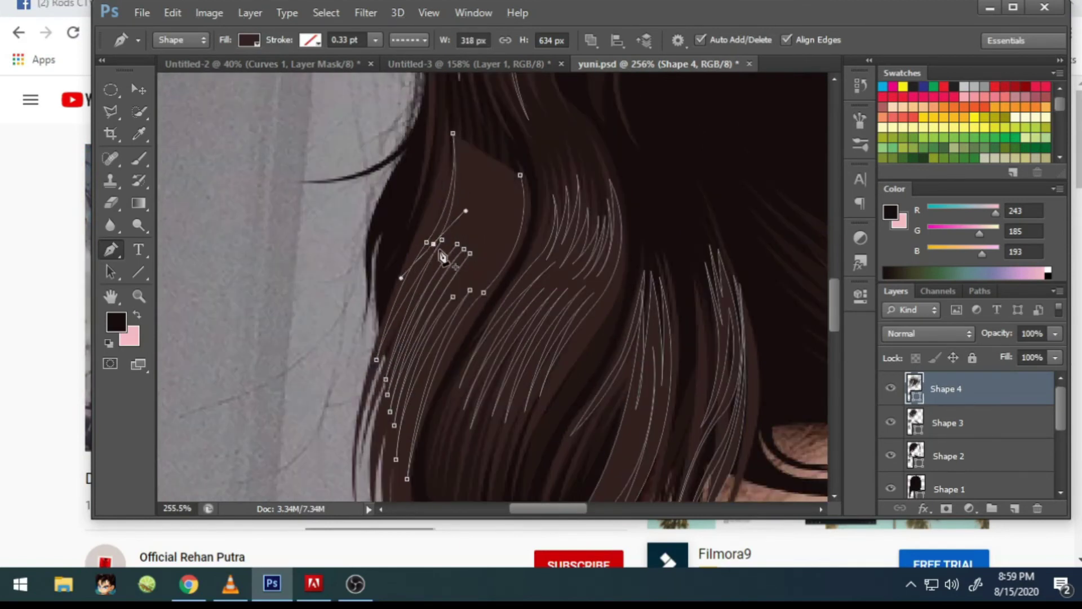
left_click_drag(477, 199, 478, 183)
scroll(467, 203, "up", 2, "alt")
left_click(510, 196)
left_click_drag(472, 273, 484, 272)
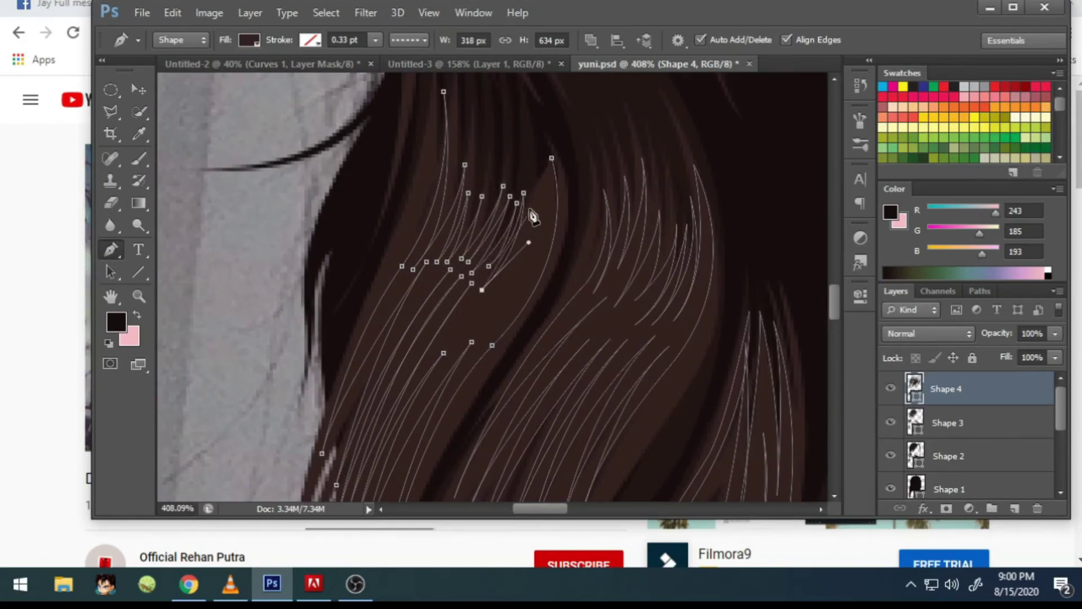
scroll(440, 214, "down", 4, "alt")
Step: On Shape 3, trace a closed strand over the shoulder and check the shape-combine options
scroll(417, 160, "down", 5)
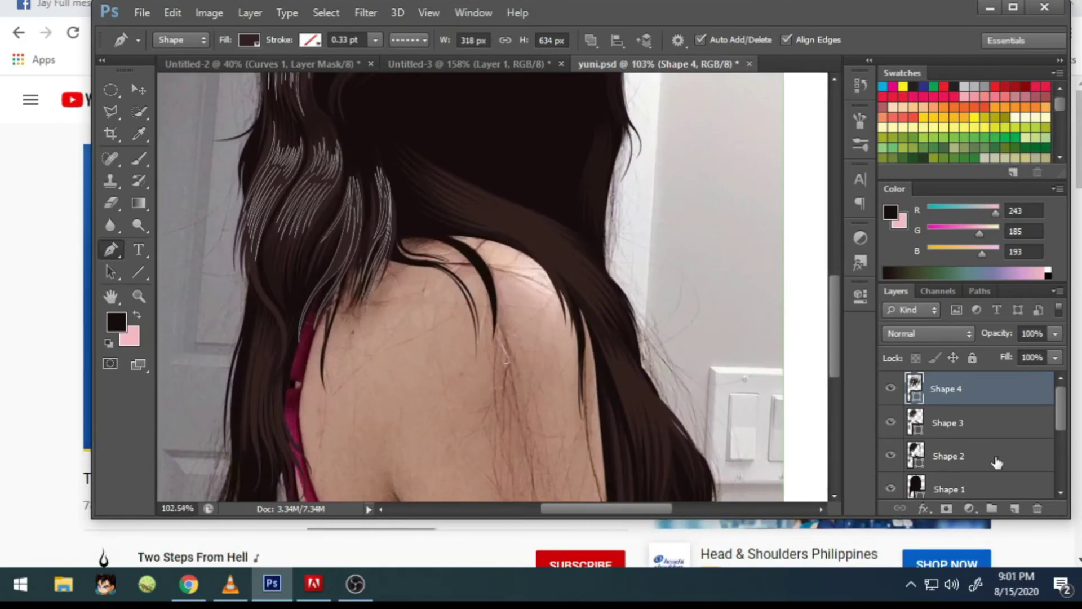
left_click(959, 423)
scroll(411, 201, "up", 1, "alt")
left_click(409, 194)
left_click(453, 237)
mouse_move(572, 368)
left_mouse_down()
mouse_move(570, 471)
mouse_move(577, 383)
left_mouse_up()
left_click(451, 237)
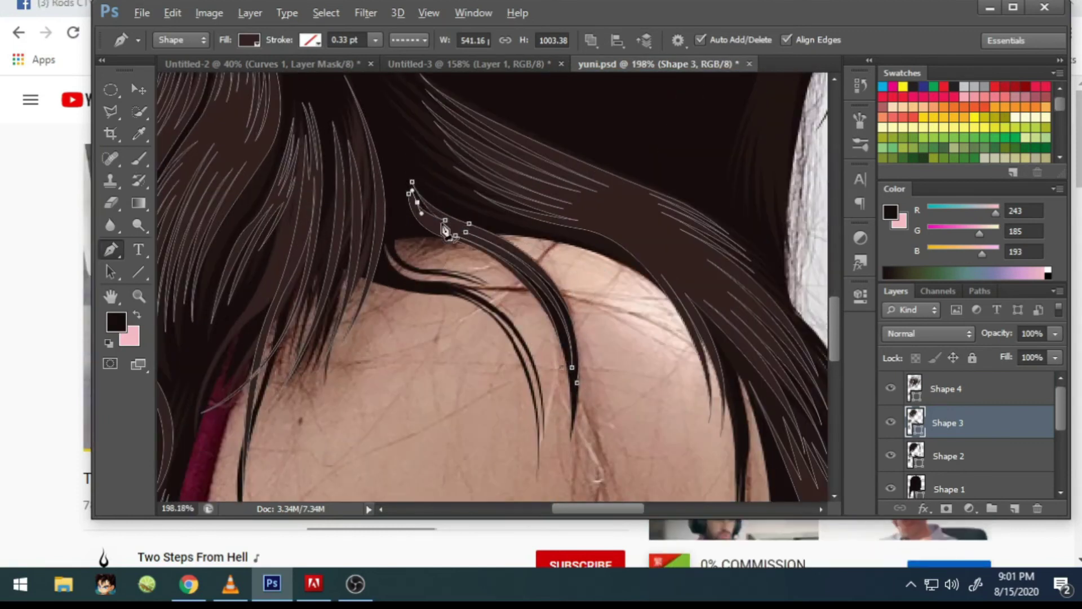
scroll(450, 229, "down", 3, "alt")
left_click(588, 36)
key("alt+Tab")
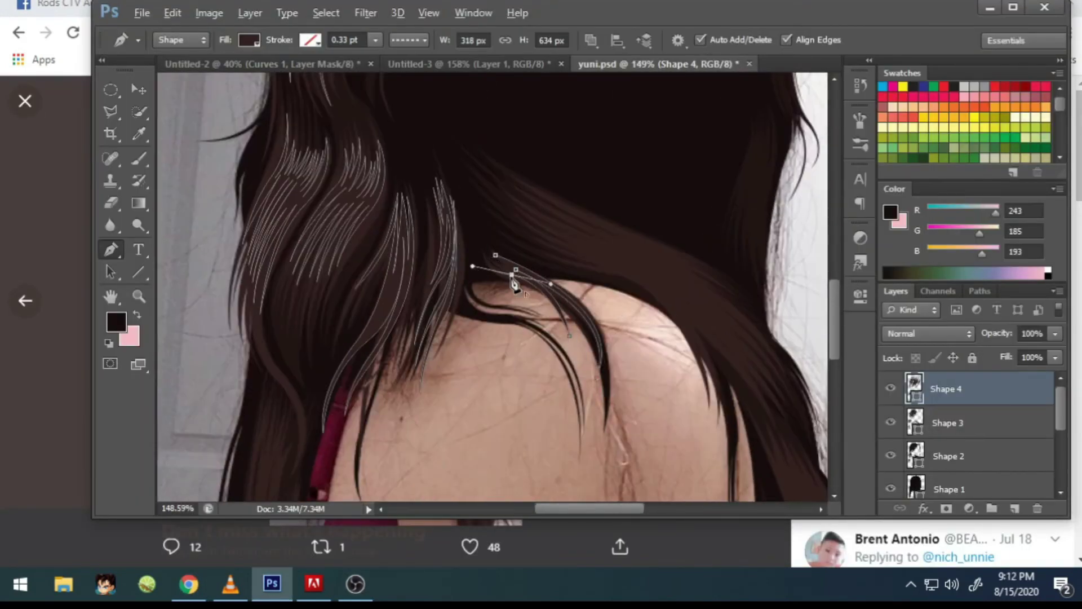
scroll(539, 293, "up", 4, "alt")
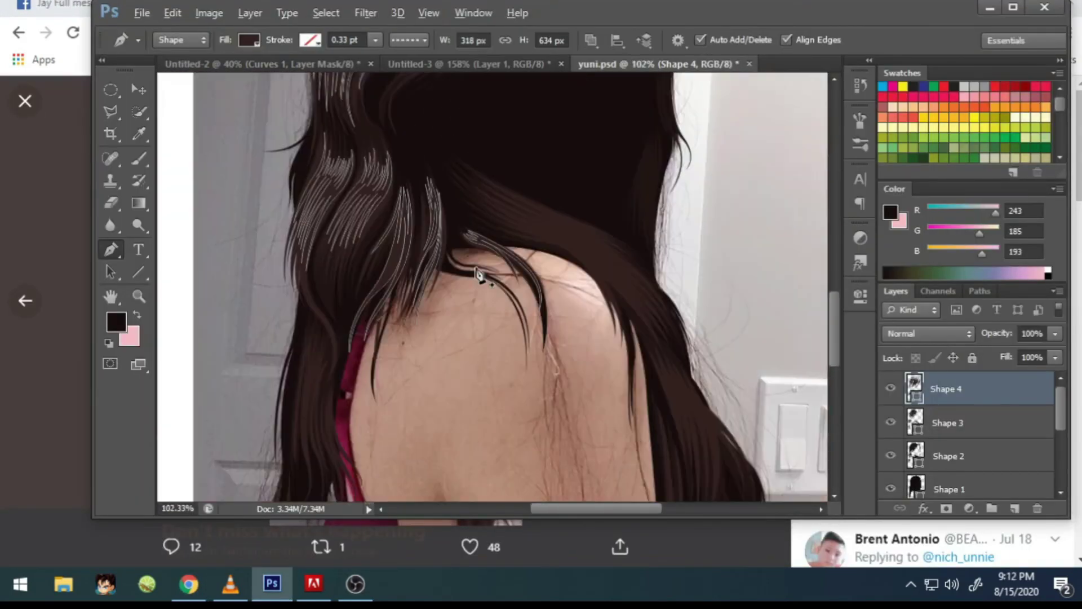
Step: Trace a closed strand cutout down the shoulder lock and back up its right side
scroll(432, 128, "down", 4)
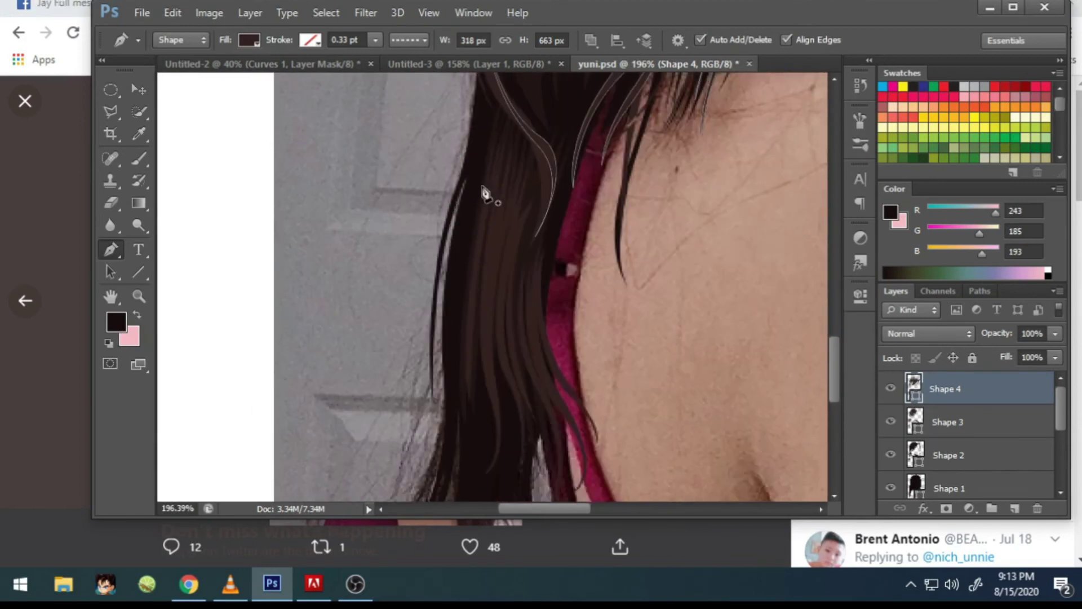
left_click(439, 197)
left_click(430, 292)
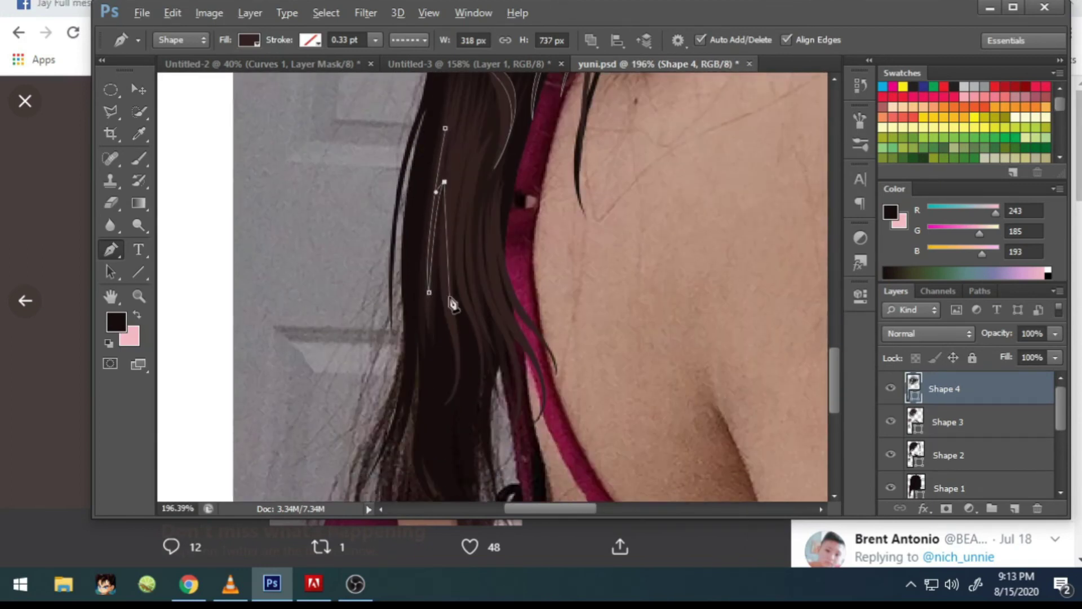
left_click(442, 351)
scroll(442, 351, "down", 2)
left_click(414, 432)
left_click(393, 417)
left_click(424, 352)
left_click(454, 300)
left_click(445, 255)
left_click(441, 207)
scroll(450, 144, "up", 1)
Step: Add more anchors for another strand along the lock, then select the Shape 3 layer
left_click(455, 353)
left_click(463, 267)
scroll(485, 282, "up", 2)
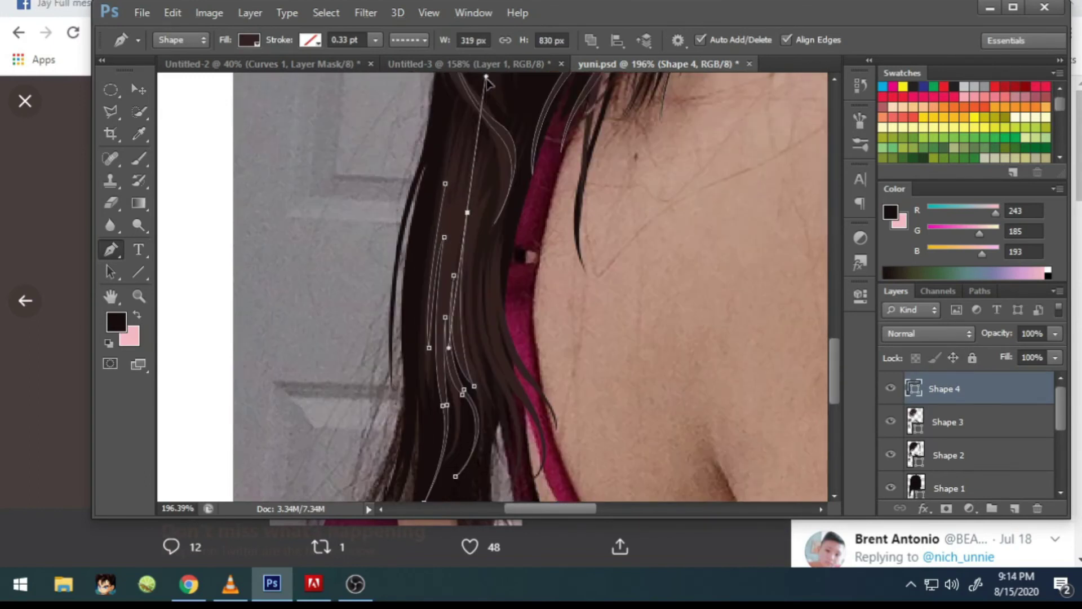
scroll(459, 271, "up", 1)
scroll(452, 282, "up", 1)
scroll(451, 282, "down", 2)
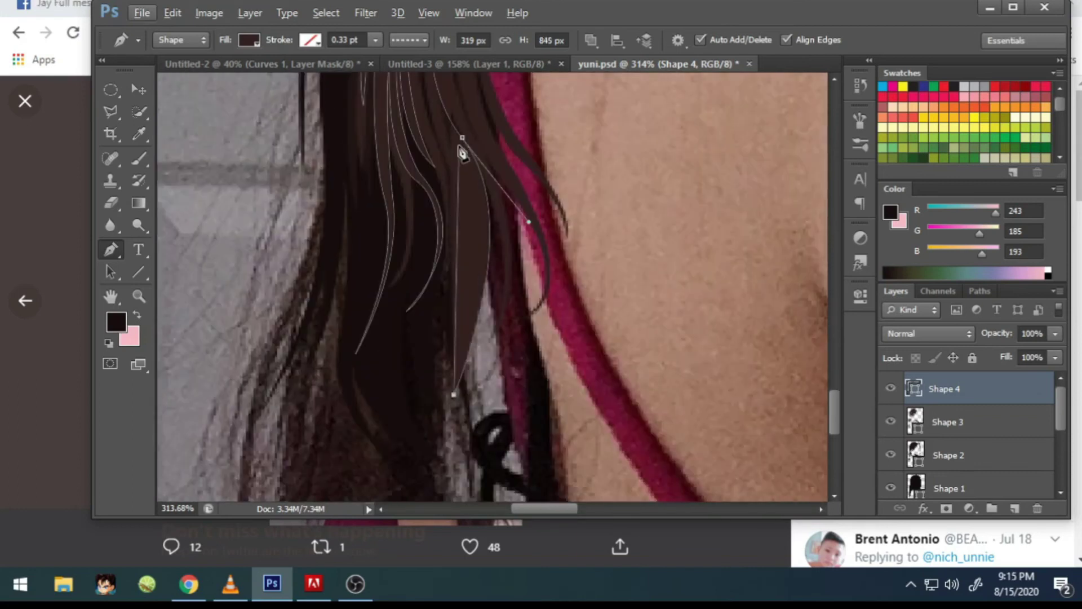
left_click(492, 306)
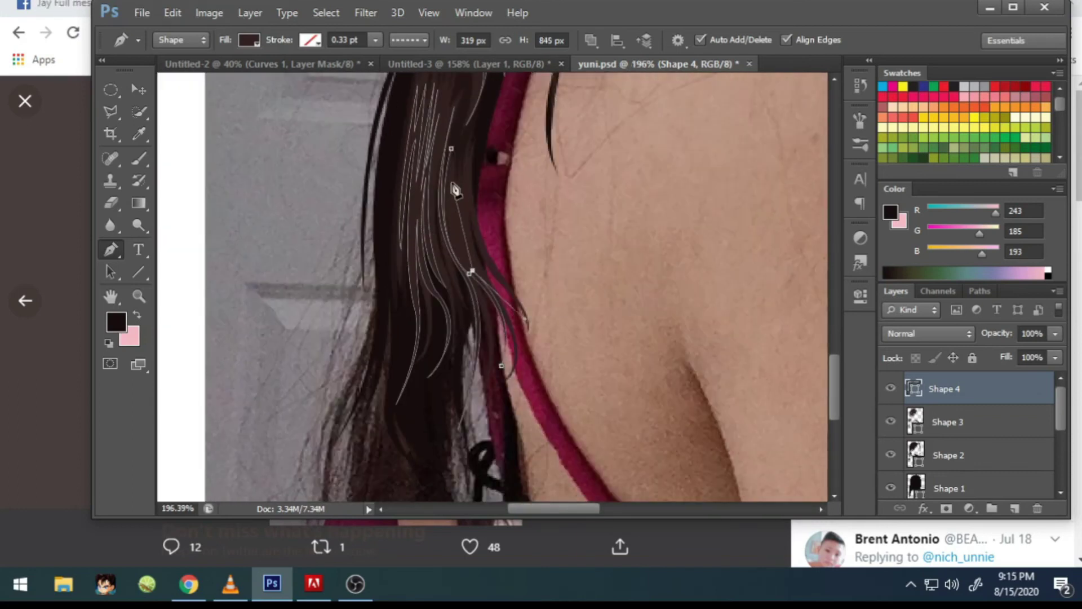
scroll(469, 233, "up", 2)
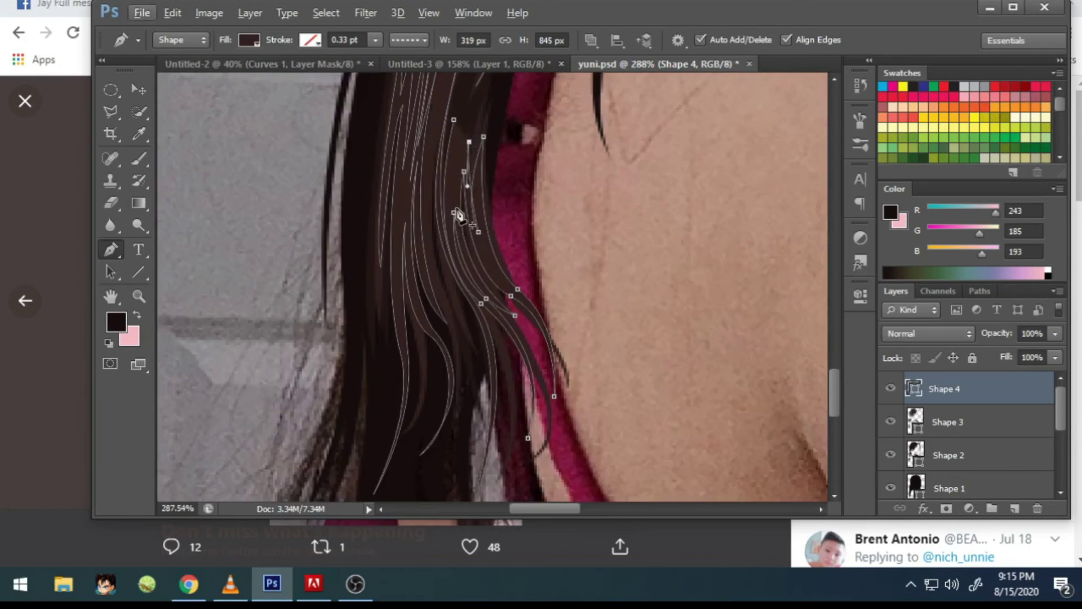
scroll(460, 214, "down", 1)
scroll(485, 206, "down", 1)
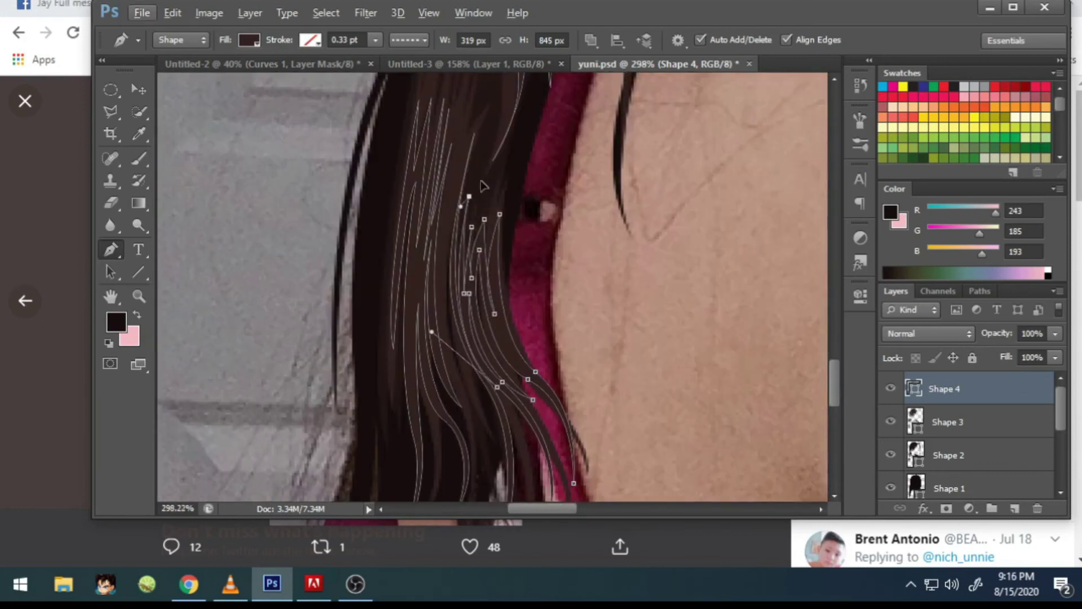
scroll(485, 206, "down", 2)
left_click(947, 422)
scroll(500, 143, "up", 2)
Step: Start a curved strand cutout on Shape 3 down the hair's right edge
left_click(579, 302)
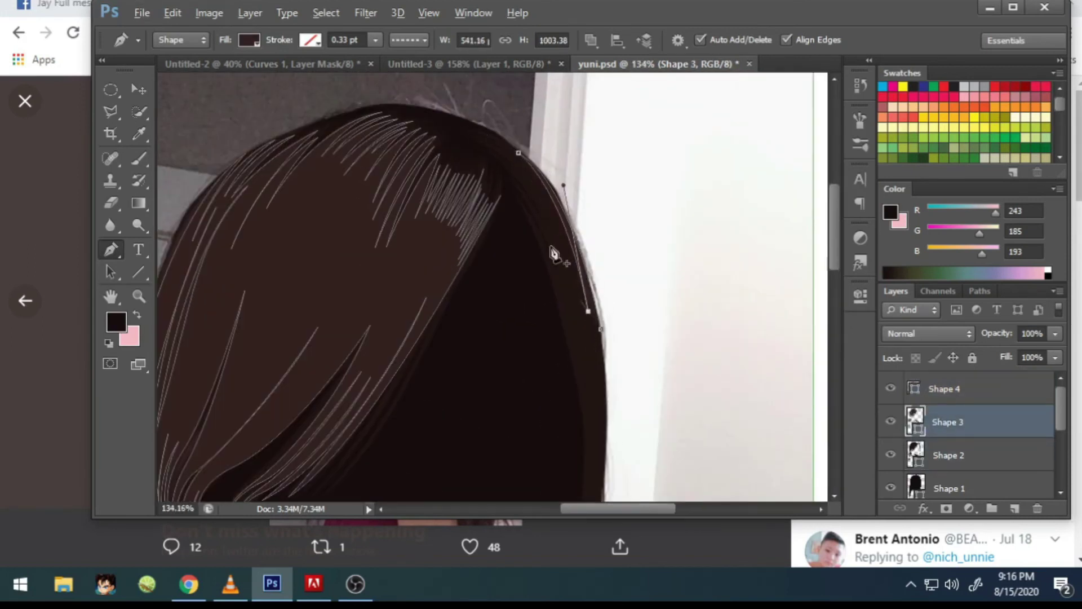
scroll(582, 235, "down", 2)
left_click_drag(587, 254, 514, 105)
scroll(521, 379, "down", 1)
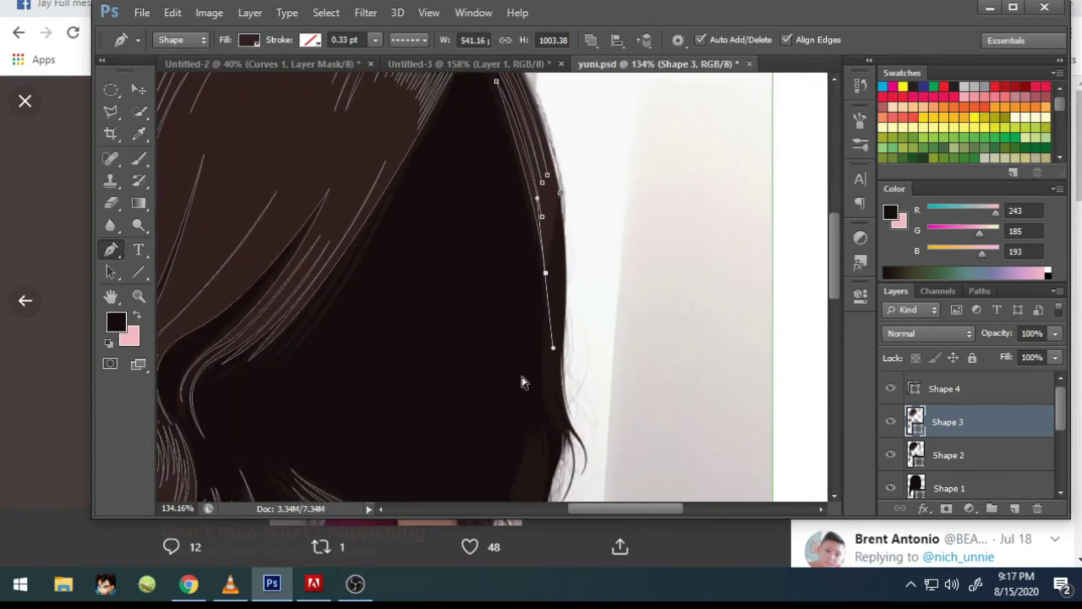
scroll(568, 379, "down", 2)
left_click_drag(564, 262, 535, 196)
scroll(536, 196, "up", 1)
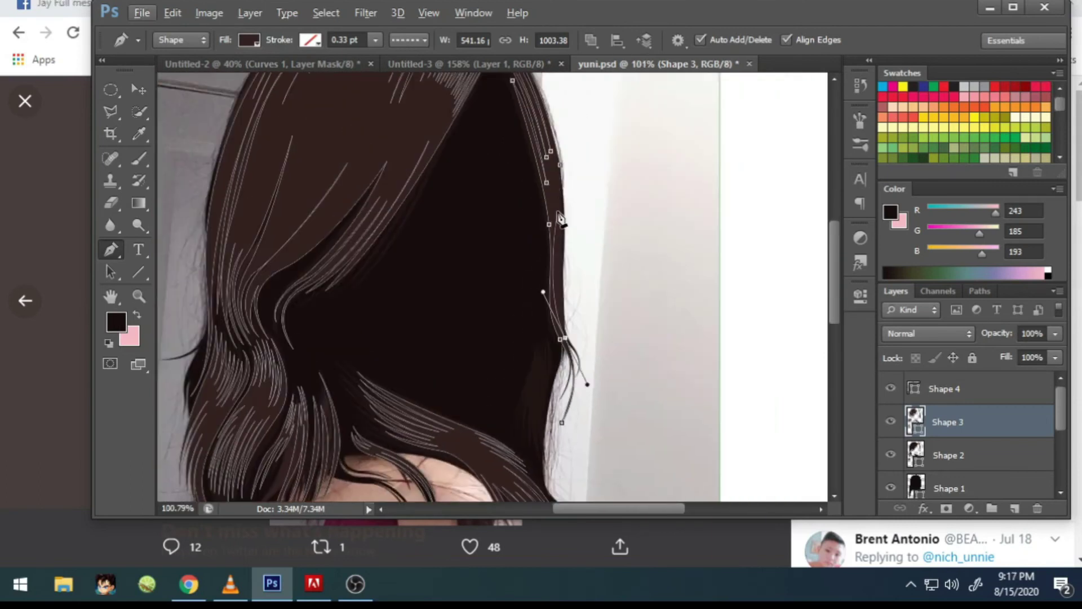
left_click_drag(581, 361, 601, 395)
scroll(562, 184, "down", 1)
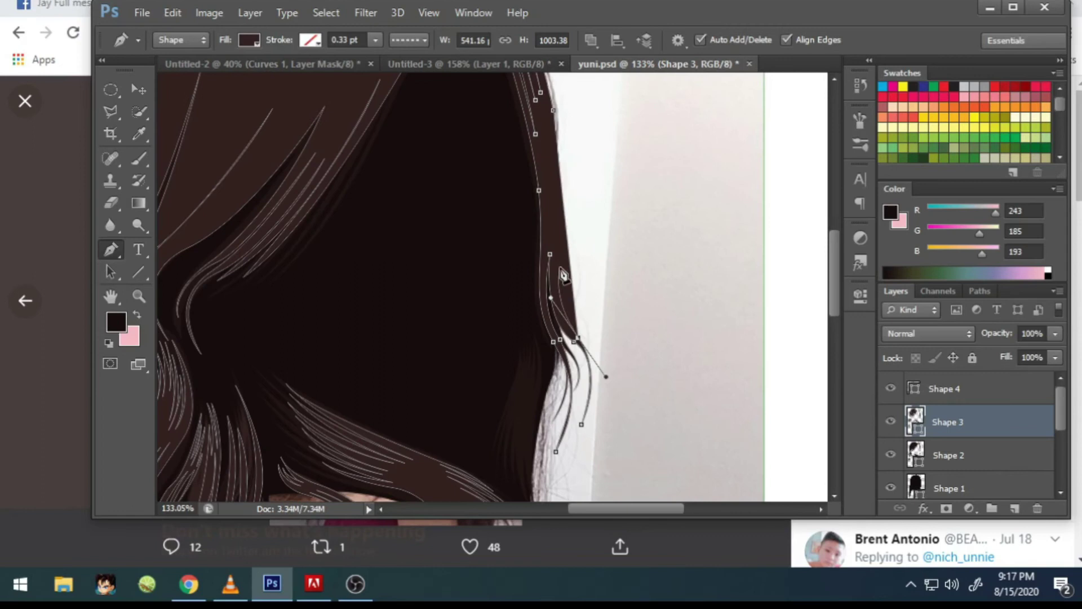
scroll(562, 275, "down", 5)
Step: Extend the strand cutouts along the wall-side edge up to their tips with smooth points
scroll(618, 290, "up", 6)
mouse_move(470, 256)
left_mouse_down()
mouse_move(489, 305)
mouse_move(477, 248)
left_mouse_up()
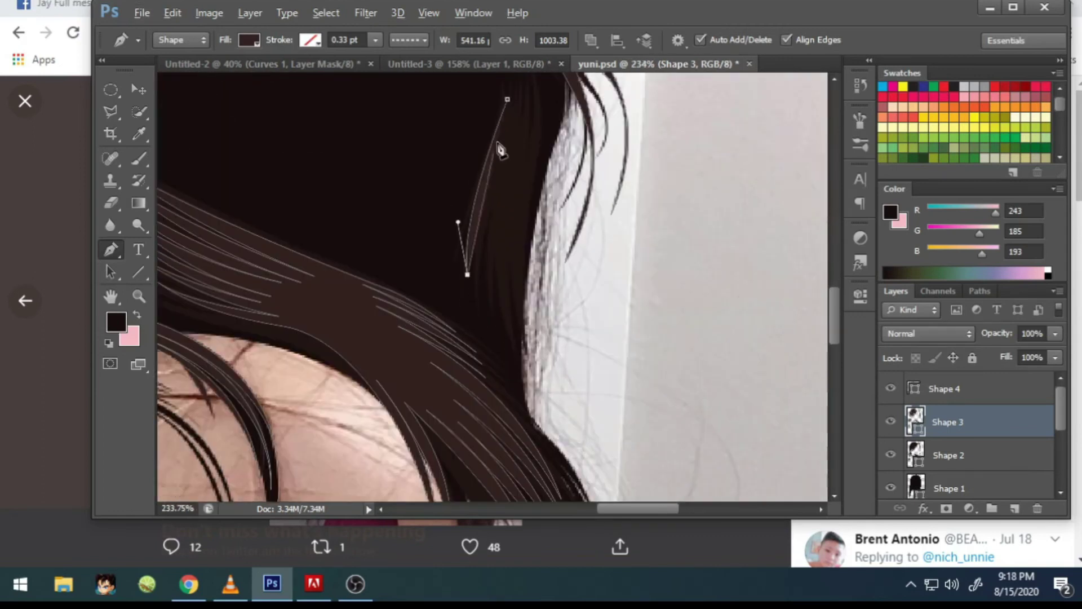
scroll(473, 254, "up", 1)
left_click_drag(483, 311, 496, 388)
scroll(515, 198, "down", 3)
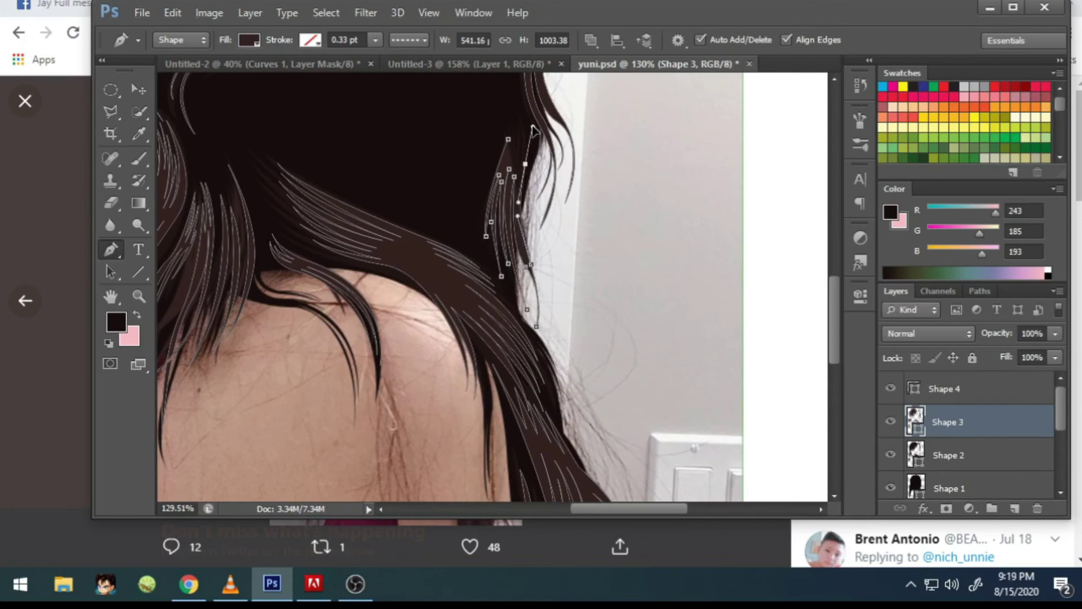
scroll(533, 270, "up", 3)
scroll(541, 272, "up", 2)
left_click(473, 128)
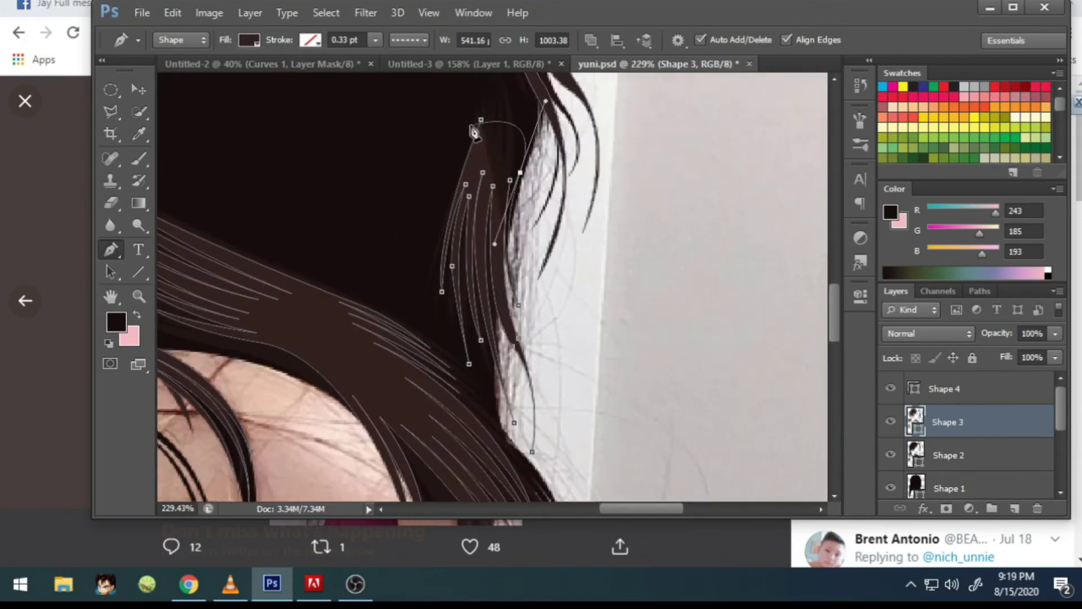
scroll(474, 128, "up", 1)
left_click_drag(522, 142, 526, 151)
left_click_drag(485, 226, 478, 258)
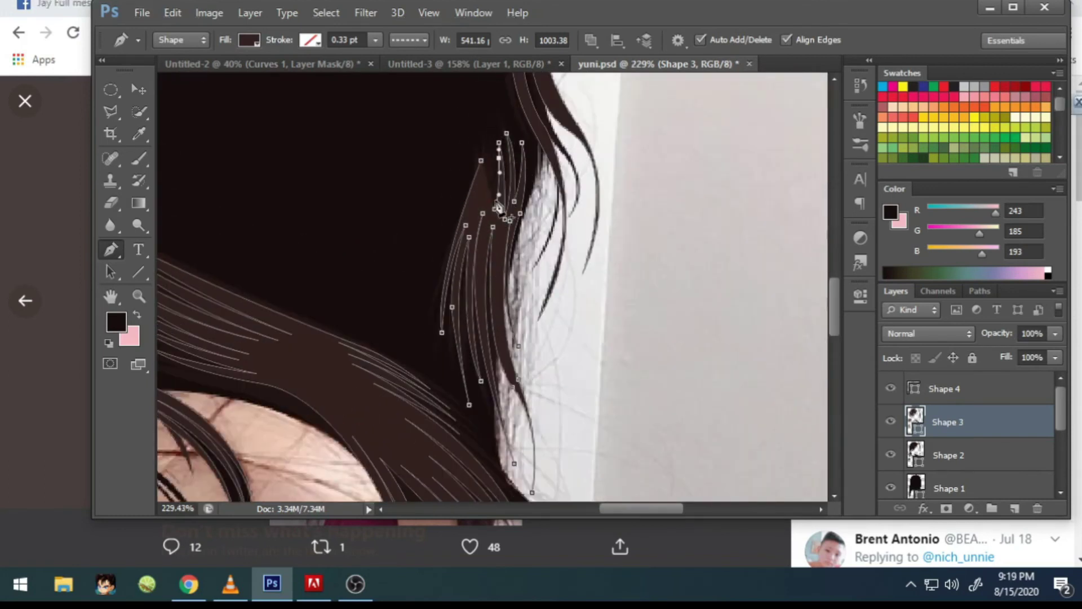
scroll(498, 208, "up", 2)
scroll(473, 192, "down", 5)
Step: Trace a curved strand cutout over the shoulder lock on Shape 4, correcting a misplaced anchor
scroll(590, 230, "up", 3)
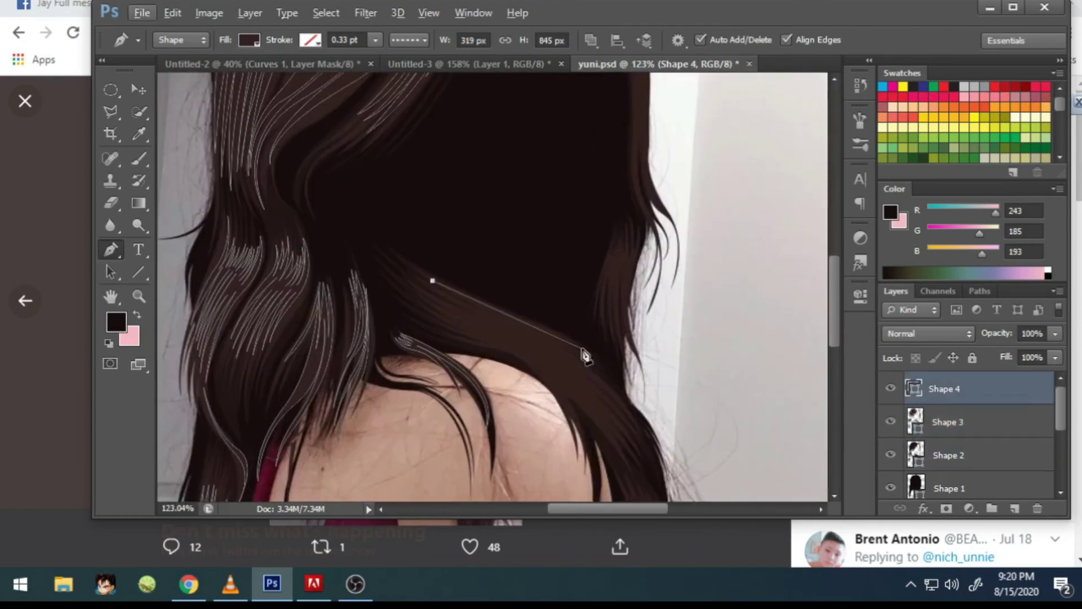
left_click_drag(471, 283, 567, 322)
scroll(663, 395, "down", 1)
left_click_drag(640, 392, 659, 366)
scroll(583, 282, "down", 2)
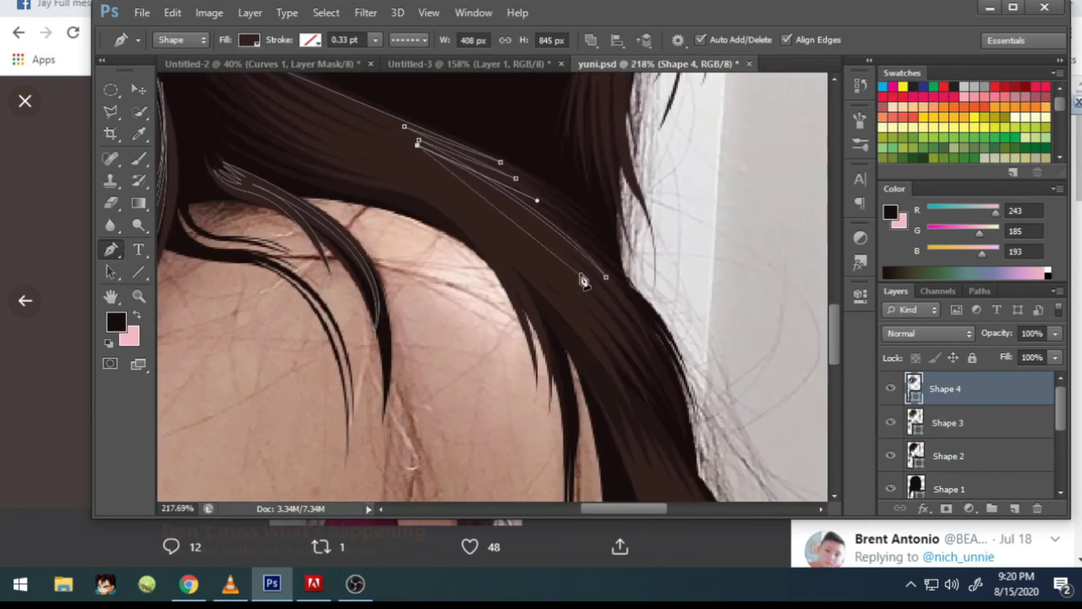
left_click_drag(612, 312, 674, 404)
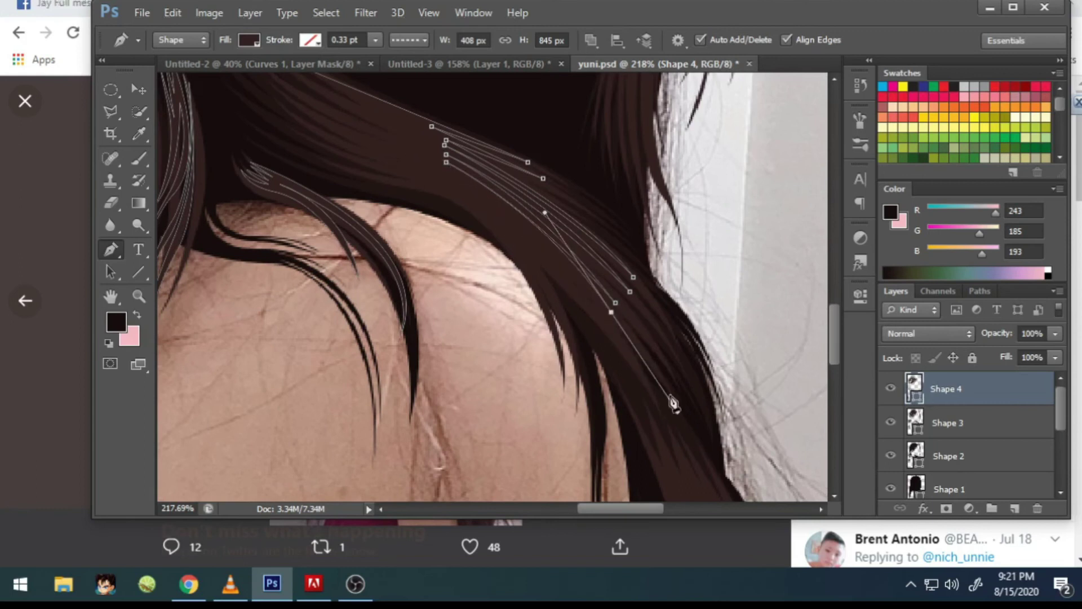
mouse_move(606, 326)
left_mouse_down()
mouse_move(504, 222)
mouse_move(408, 168)
left_mouse_up()
left_click(493, 214)
left_click(539, 351)
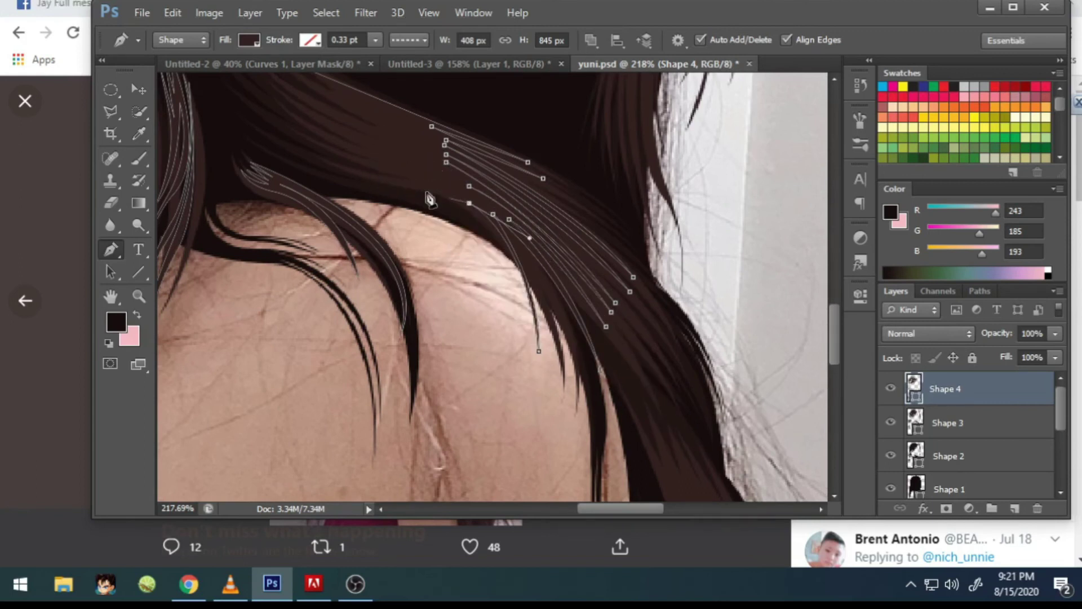
key("ctrl+z")
mouse_move(440, 204)
left_mouse_down()
mouse_move(340, 169)
mouse_move(437, 263)
left_mouse_up()
mouse_move(391, 212)
left_mouse_down()
mouse_move(364, 184)
mouse_move(483, 241)
left_mouse_up()
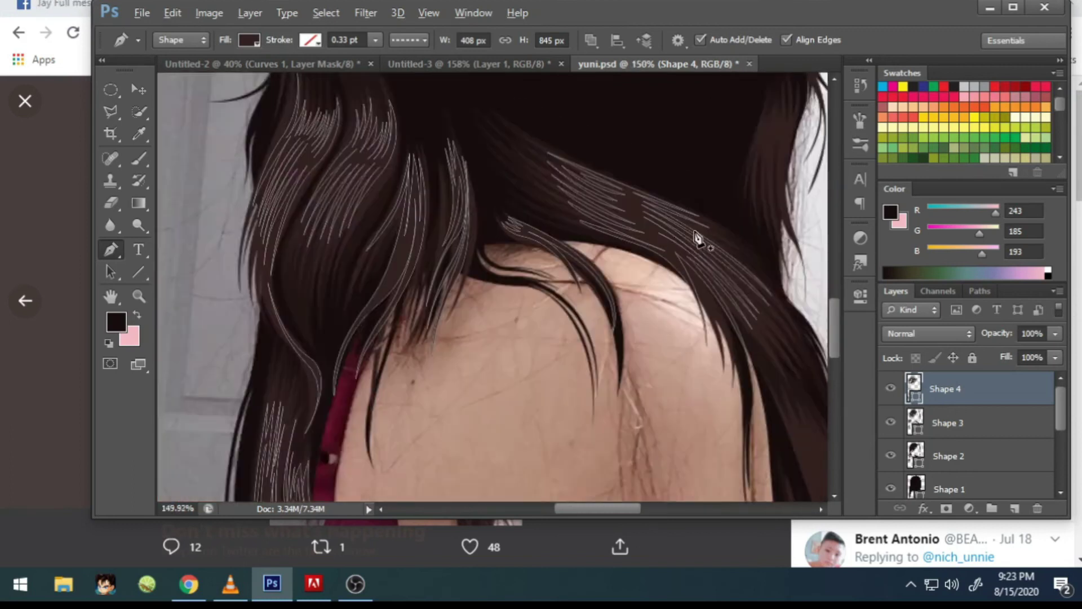
Step: Draw another strand cutout along the lower lock and commit the path
mouse_move(514, 133)
left_mouse_down()
mouse_move(566, 385)
mouse_move(551, 455)
left_mouse_up()
scroll(546, 352, "down", 2)
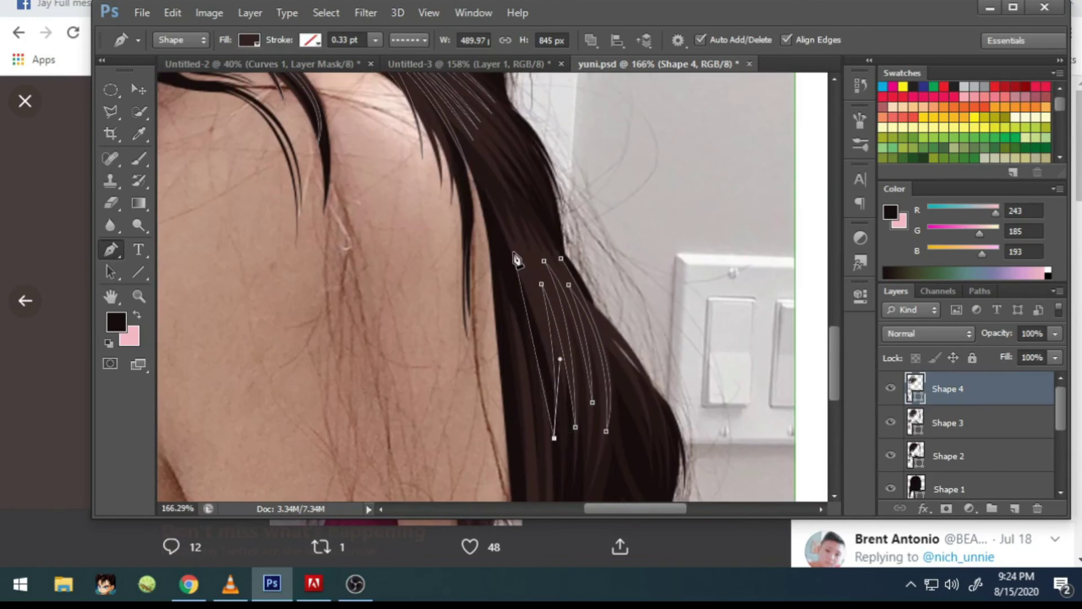
scroll(537, 309, "up", 4)
scroll(537, 309, "up", 2)
left_click_drag(501, 173, 517, 186)
scroll(547, 209, "down", 5)
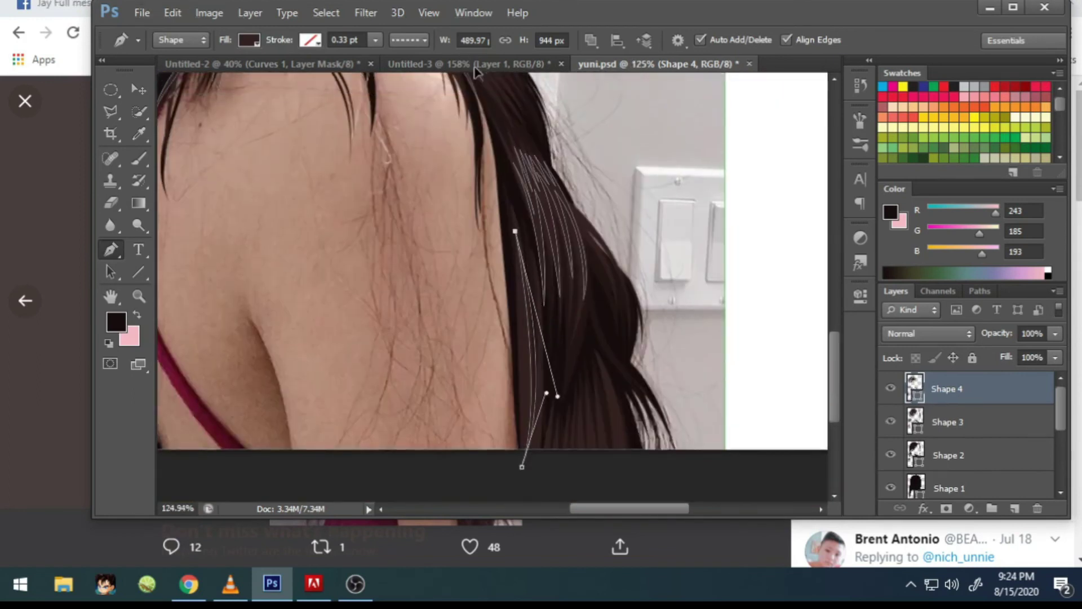
scroll(551, 392, "down", 1)
left_click(595, 245)
left_click(604, 203, "ctrl")
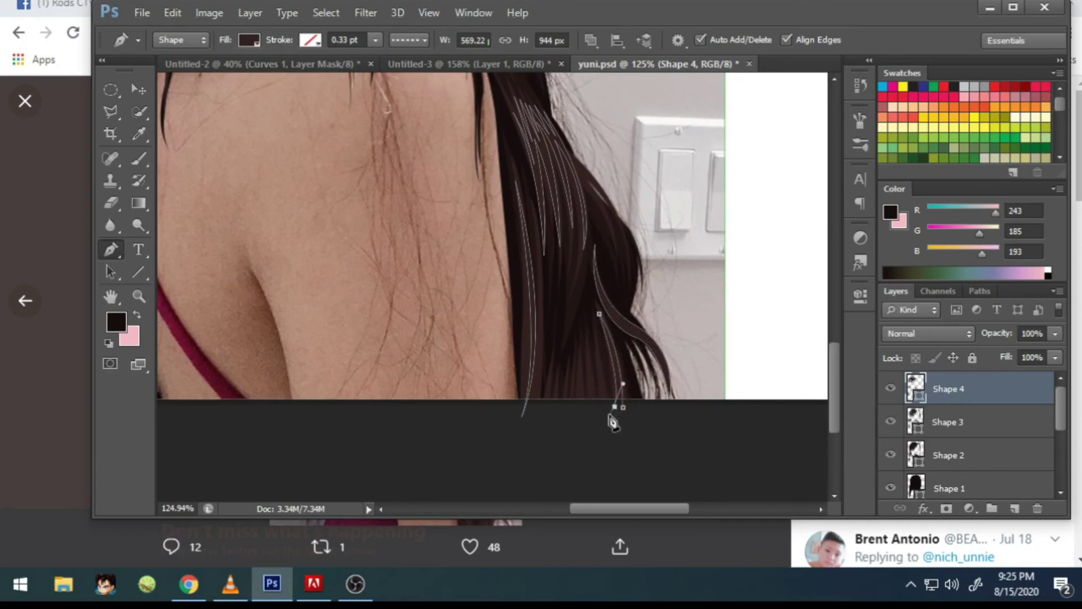
Step: Finish the Shape 4 path so the next strands go on a new shape layer
scroll(583, 397, "down", 3)
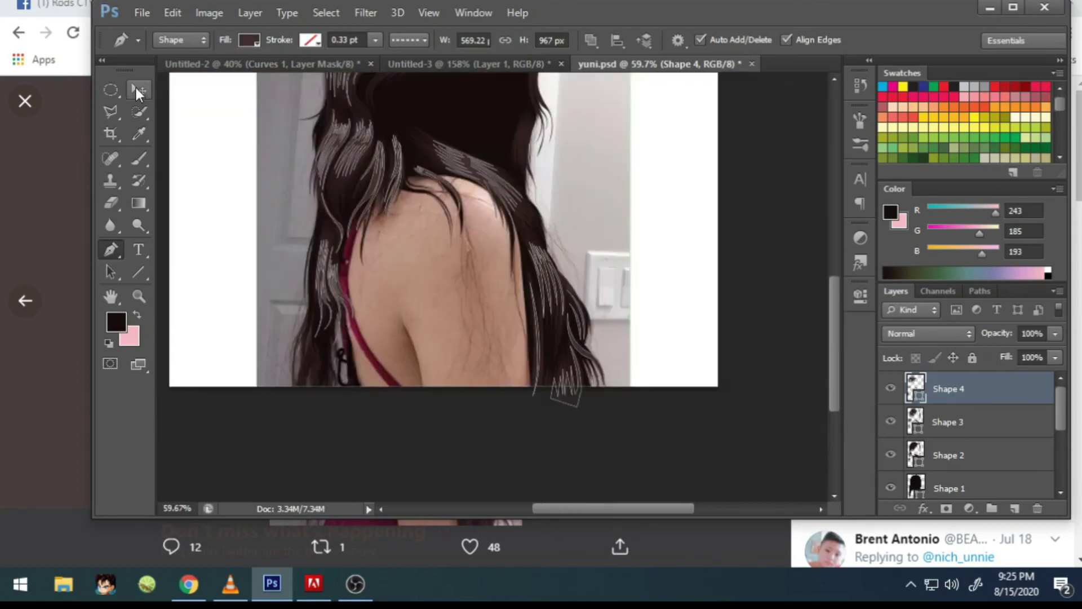
key("v")
scroll(612, 224, "up", 2)
scroll(514, 203, "up", 1)
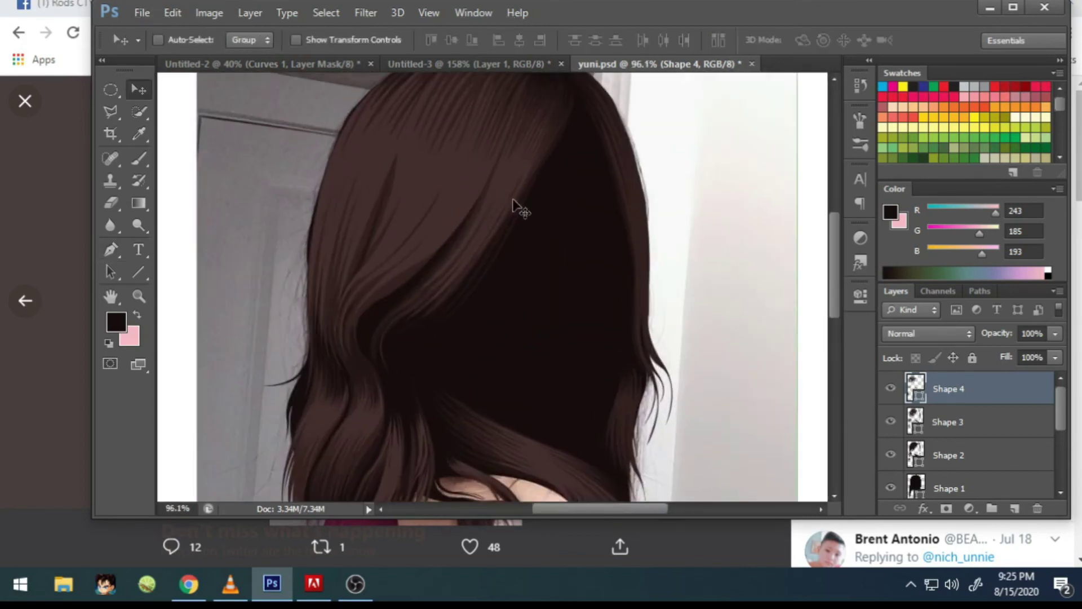
scroll(514, 205, "left", 3)
left_click(111, 249)
scroll(464, 234, "up", 1)
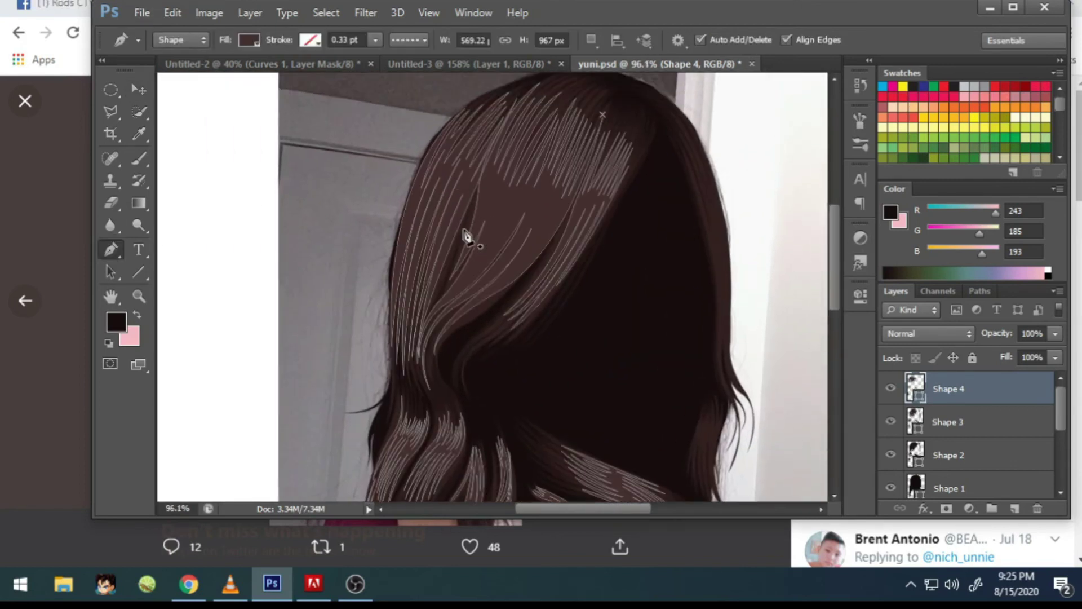
scroll(491, 150, "up", 2)
key("Return")
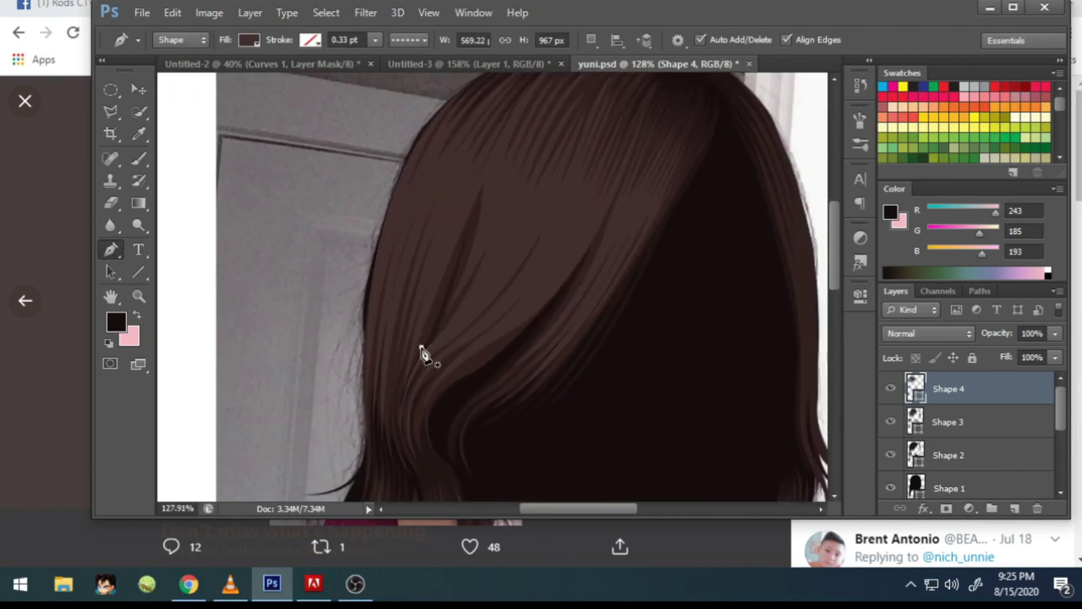
Step: Start a new Shape 5 layer with curved strand cutouts rising along the upper hair
left_click(421, 347)
left_click_drag(487, 154, 522, 100)
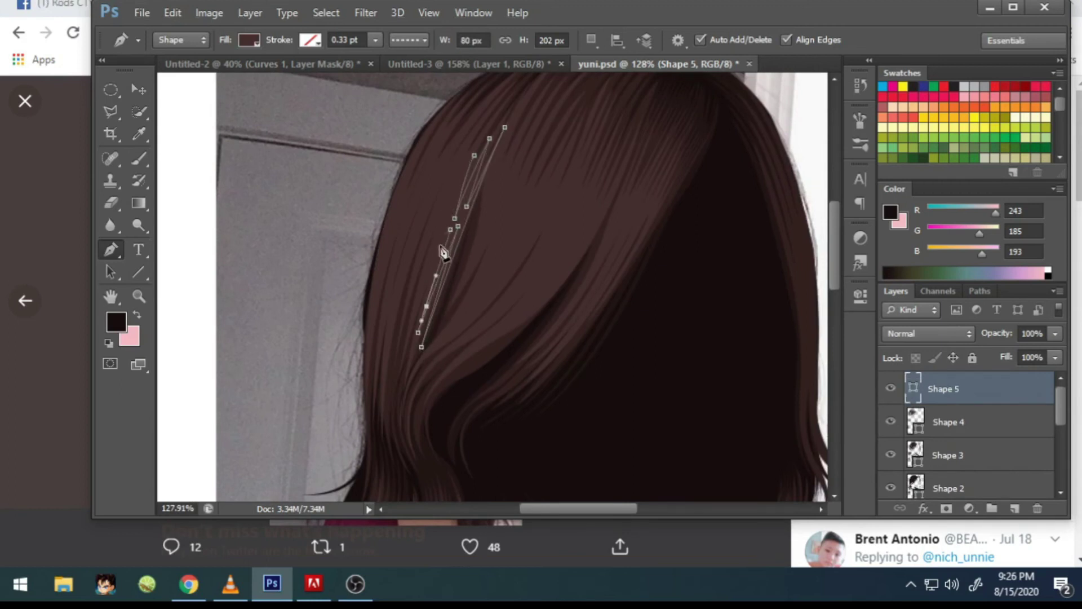
scroll(424, 302, "up", 4)
left_click_drag(501, 136, 519, 103)
left_click(426, 372)
scroll(420, 363, "down", 4)
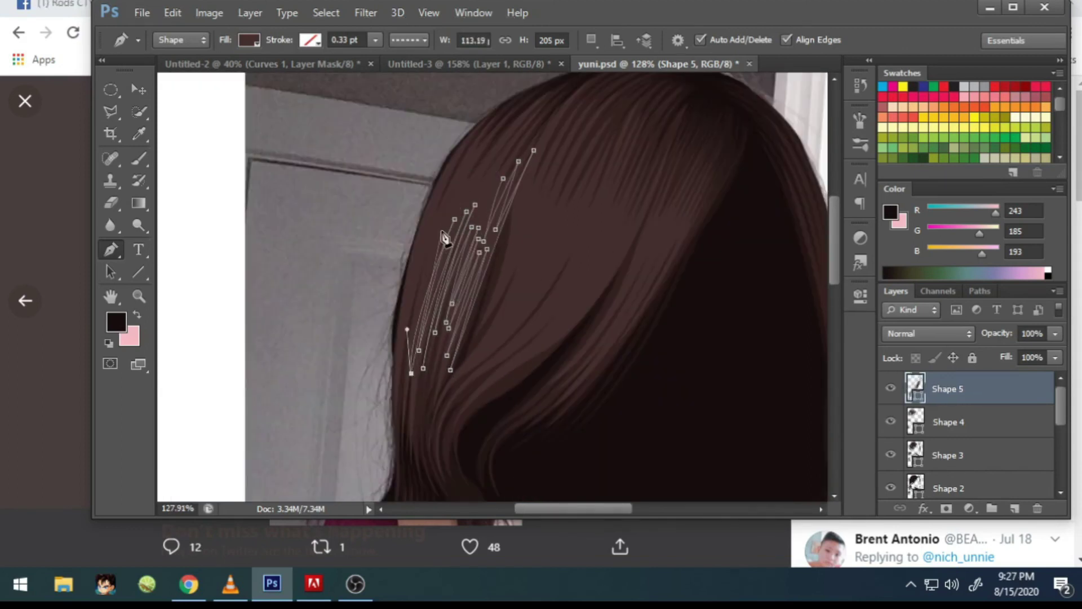
left_click(402, 389)
left_click_drag(454, 163, 482, 125)
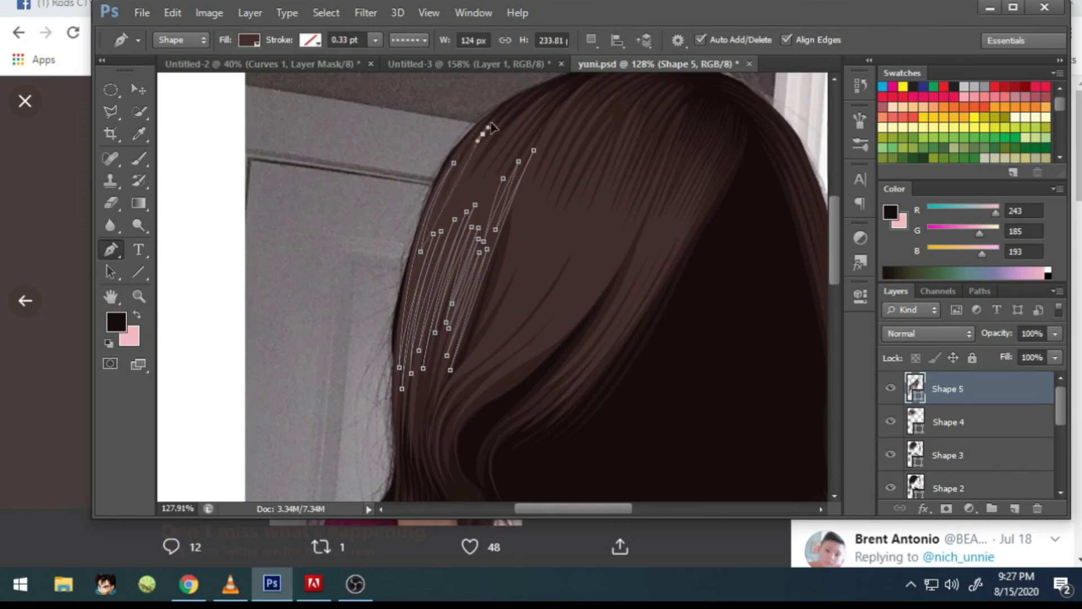
scroll(507, 120, "up", 5)
left_click_drag(459, 244, 478, 199)
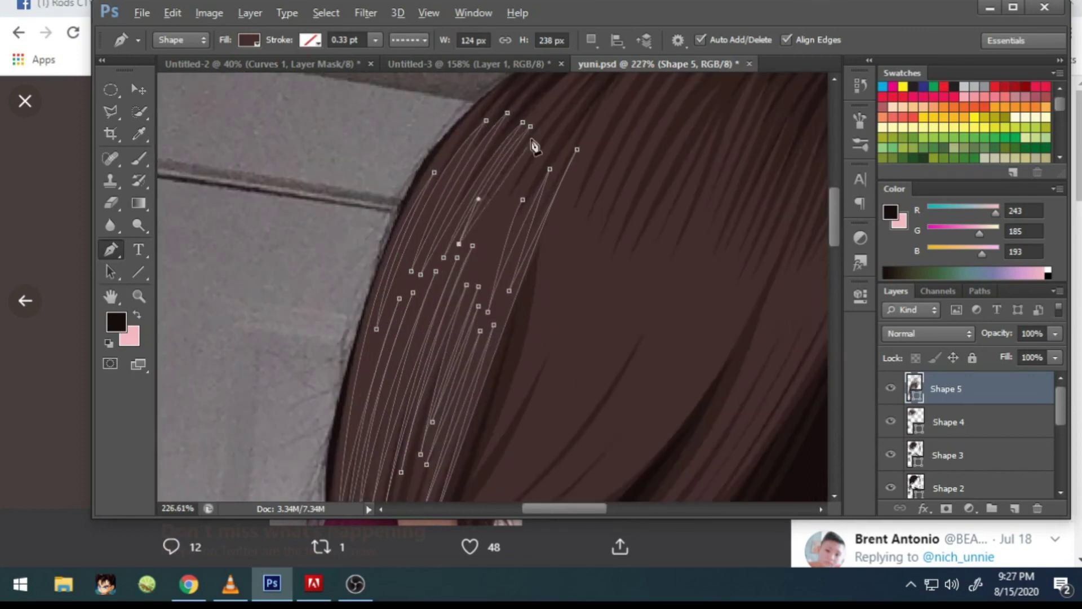
scroll(575, 141, "down", 2)
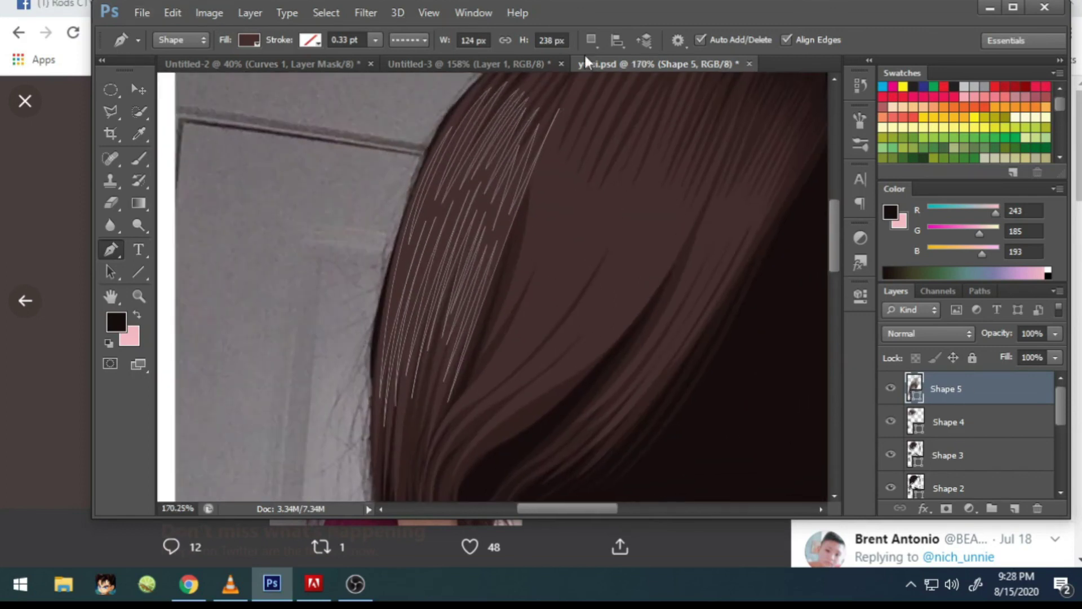
Step: Add several more curved strands running down the upper hair on Shape 5
left_click(479, 309)
left_click(446, 364)
left_click(416, 417)
scroll(424, 427, "down", 1)
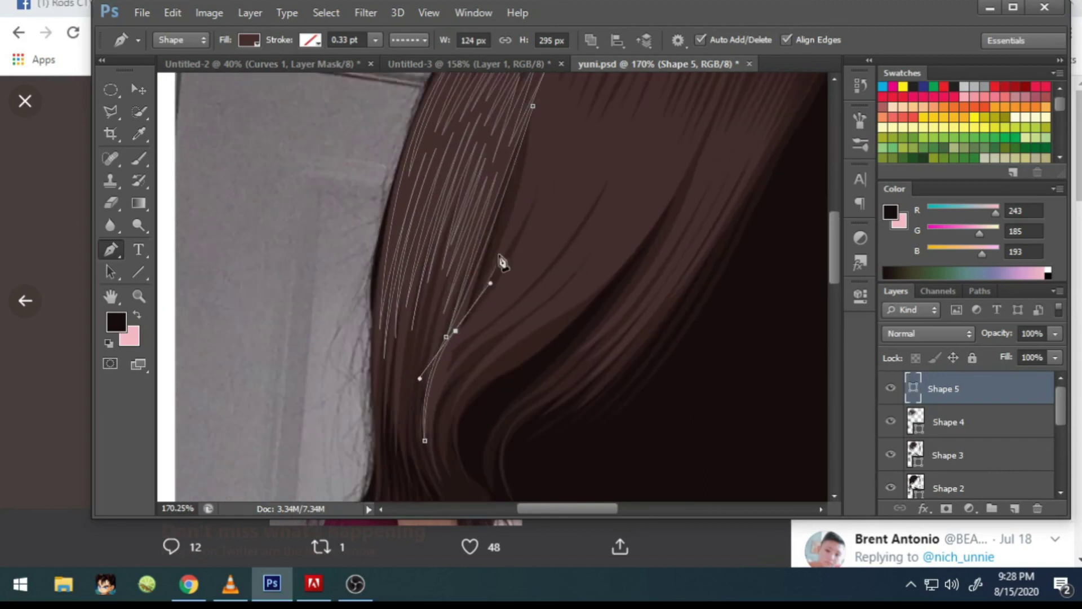
left_click_drag(556, 150, 472, 326)
left_click_drag(542, 153, 561, 137)
left_click_drag(480, 316, 449, 355)
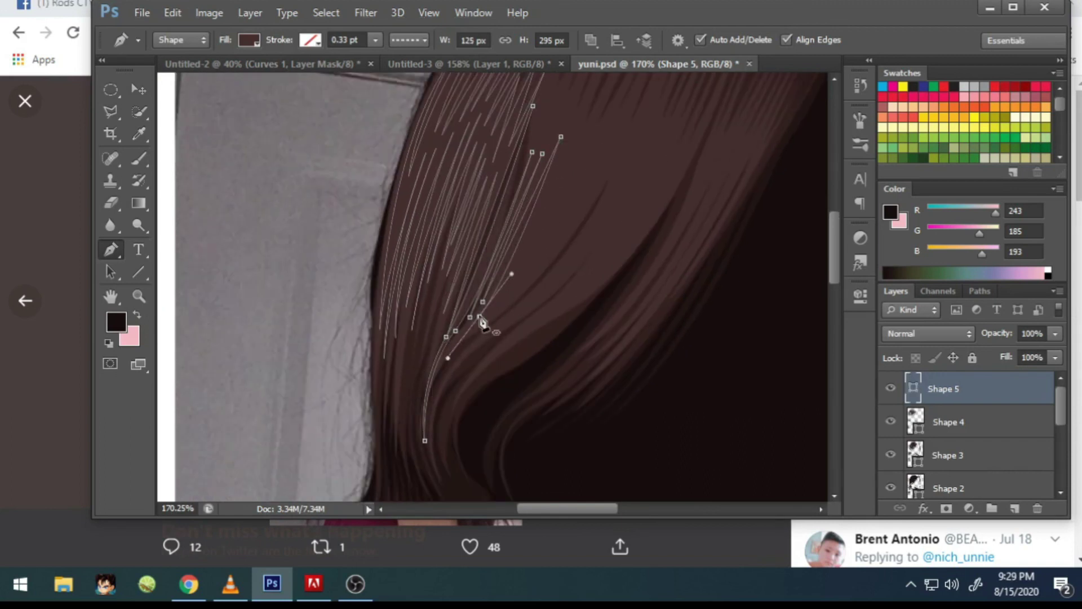
scroll(482, 321, "up", 1)
left_click_drag(563, 171, 580, 153)
left_click_drag(523, 289, 555, 230)
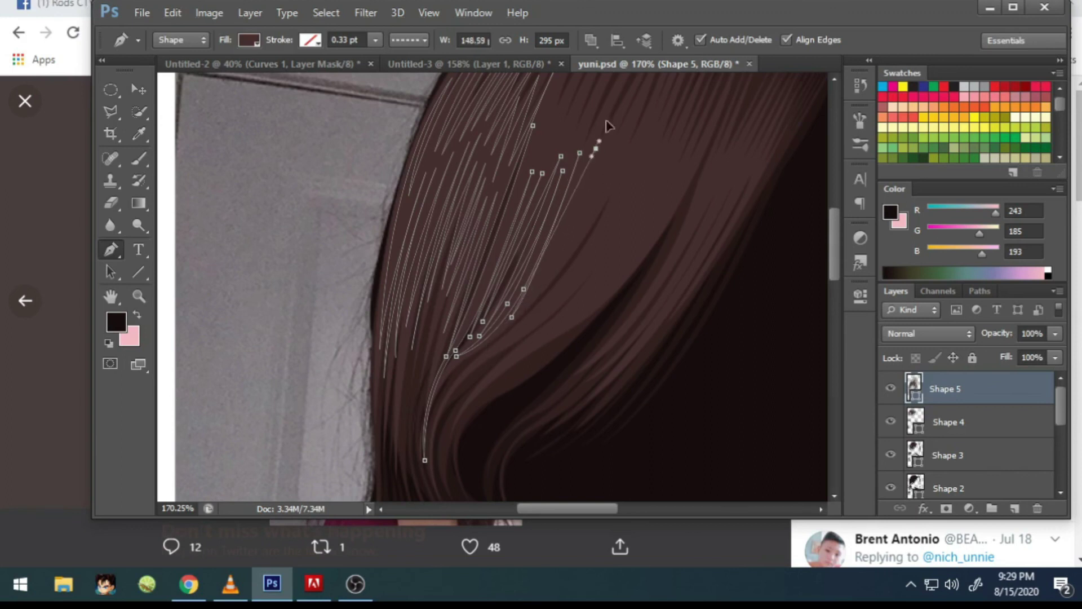
scroll(608, 125, "down", 1)
scroll(508, 338, "up", 1)
left_click_drag(500, 342, 424, 404)
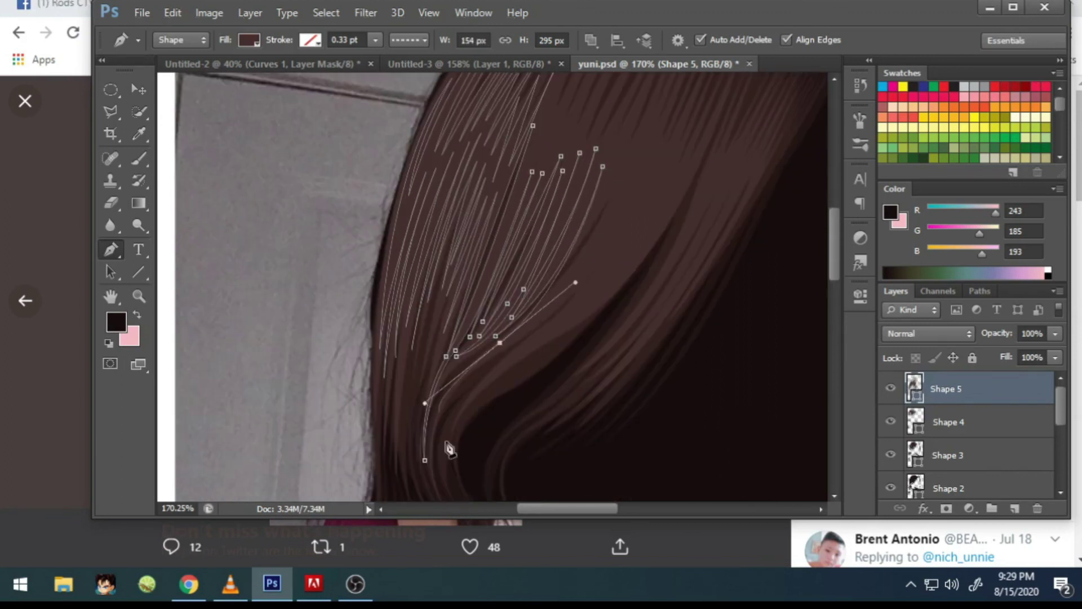
scroll(615, 214, "up", 2)
scroll(612, 259, "right", 4)
Step: Outline and close another strand cutout near the hair's crown
left_click(558, 186)
mouse_move(471, 343)
left_mouse_down()
mouse_move(419, 390)
mouse_move(425, 396)
left_mouse_up()
left_click(631, 138)
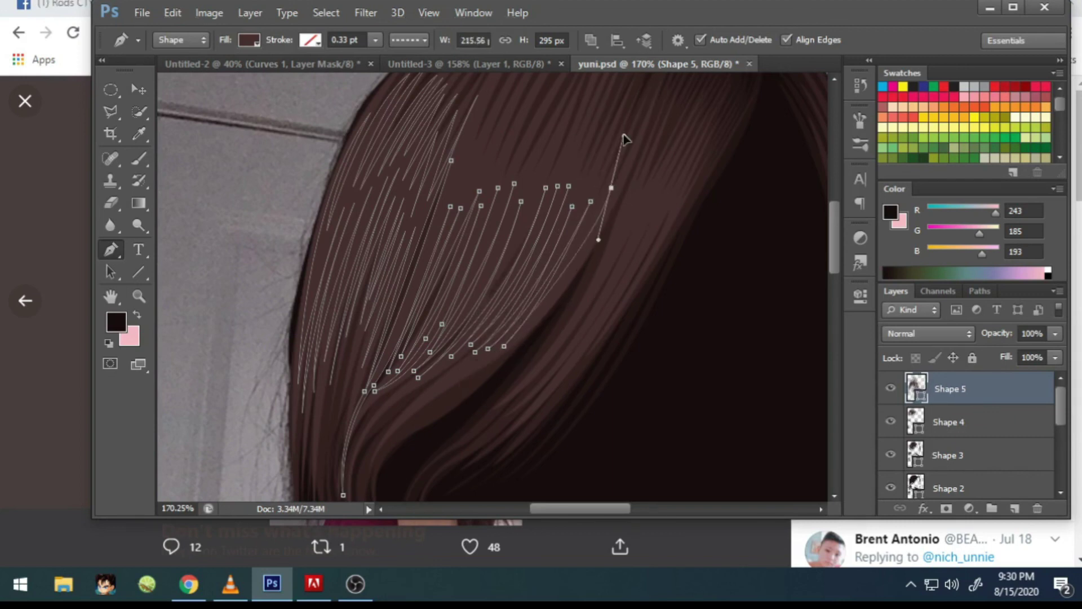
scroll(658, 116, "up", 5)
left_click(528, 190)
scroll(544, 271, "left", 4)
left_click(551, 154)
left_click(484, 153)
left_click(430, 268)
left_click(358, 220)
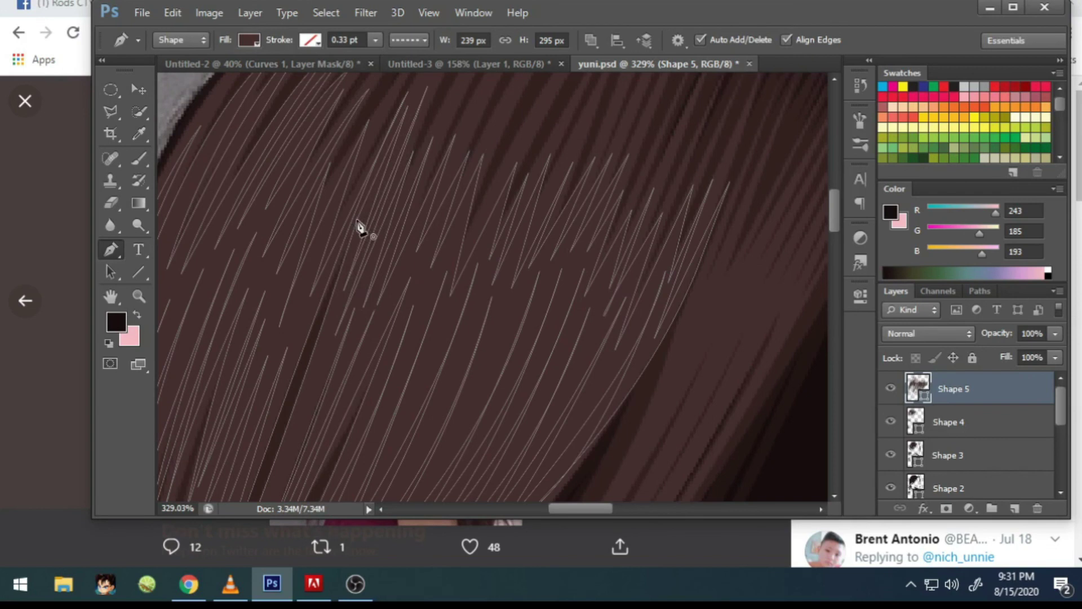
Step: Begin one more strand along the hair, then undo back to the Shape 5 path
scroll(361, 226, "down", 5)
left_click_drag(496, 298, 544, 260)
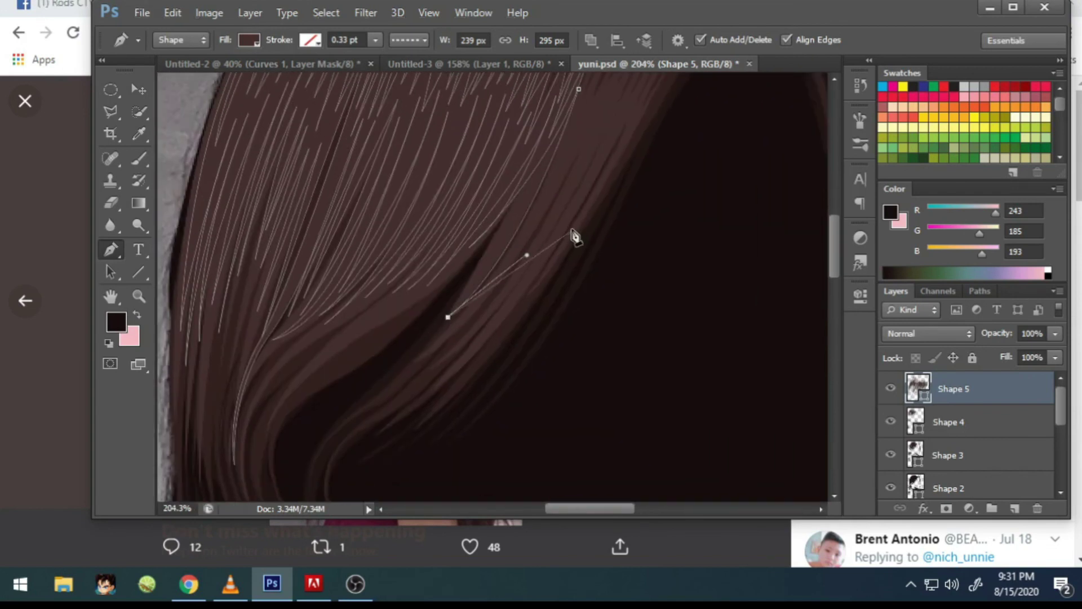
left_click(578, 156)
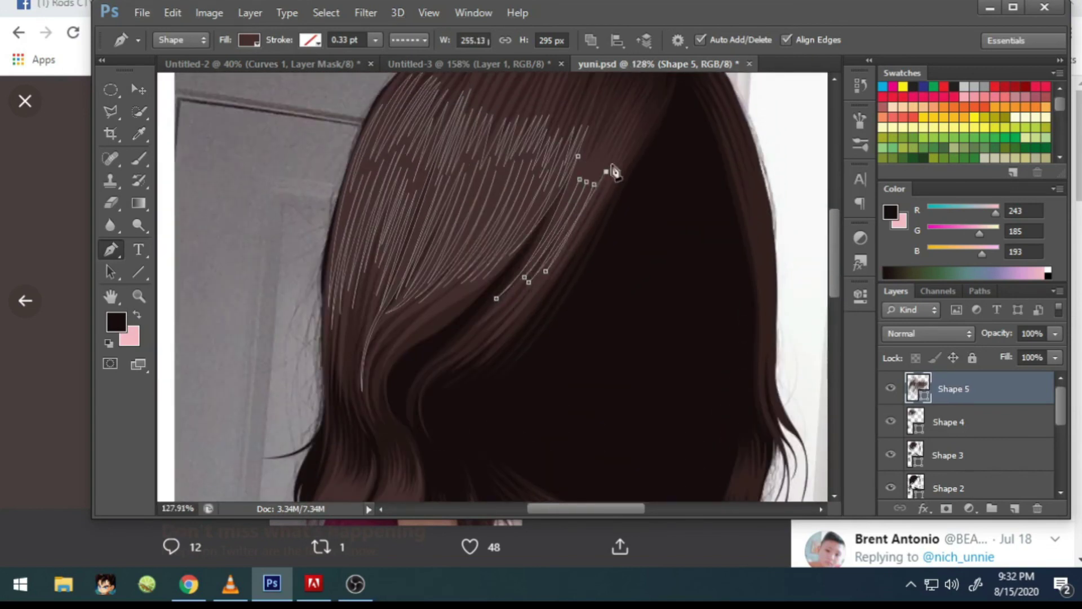
scroll(628, 167, "up", 4)
scroll(565, 152, "down", 3)
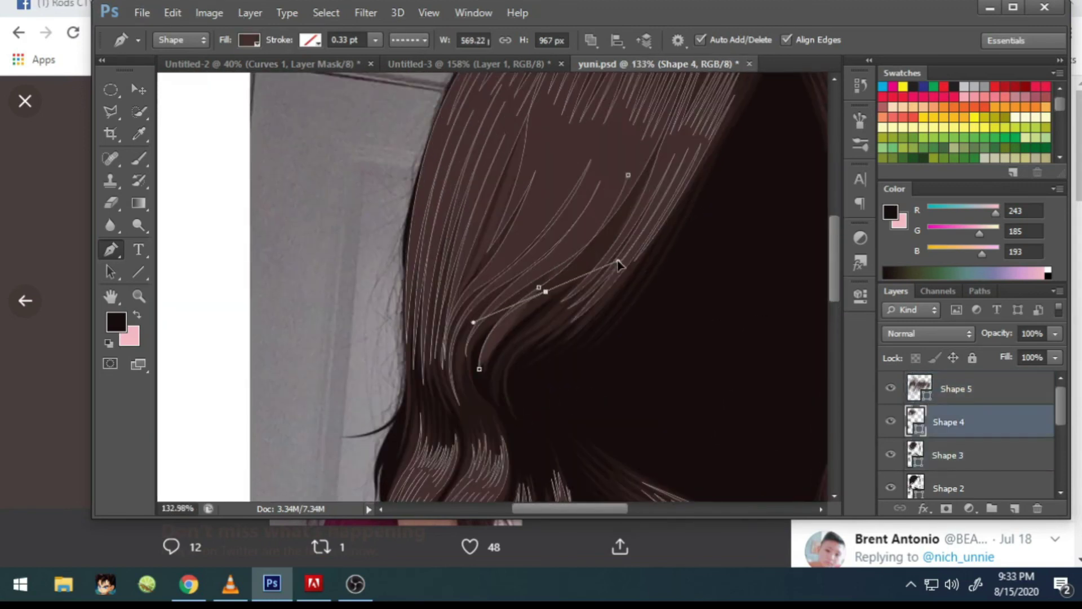
key("ctrl+z")
Step: Add curved strand cutouts on Shape 5 down the lower locks by the wall
scroll(570, 286, "down", 2)
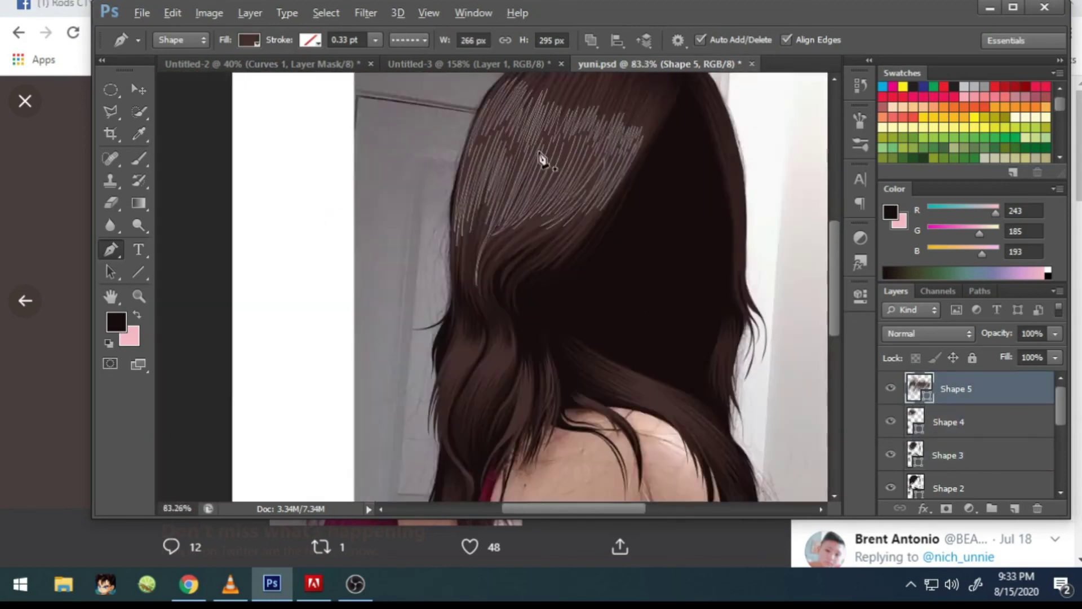
scroll(541, 160, "up", 1)
left_click_drag(426, 287, 472, 248)
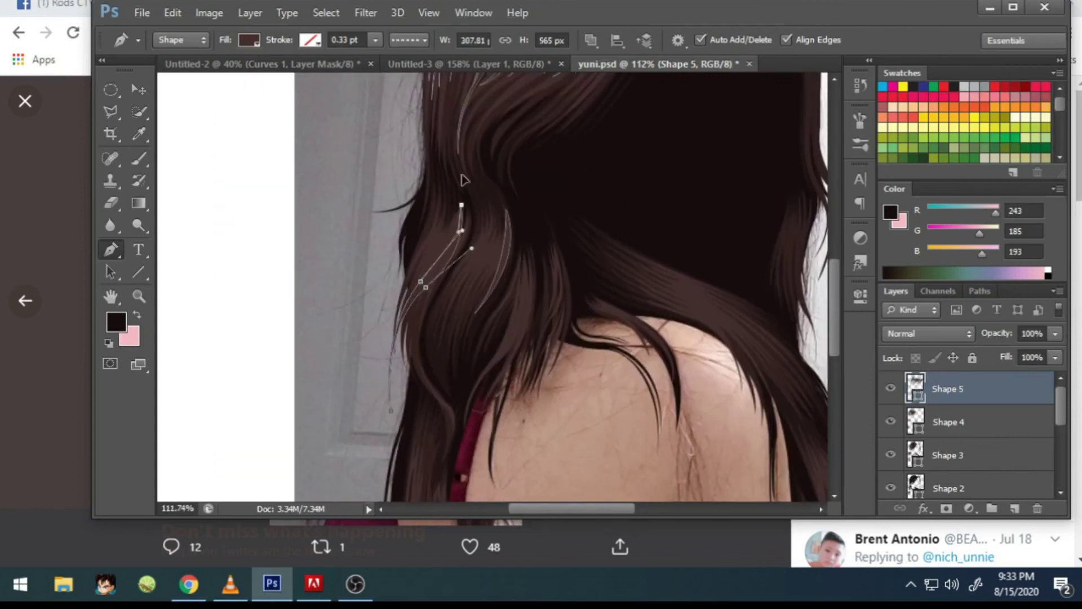
scroll(461, 165, "down", 2)
scroll(415, 242, "down", 2)
left_click(387, 285)
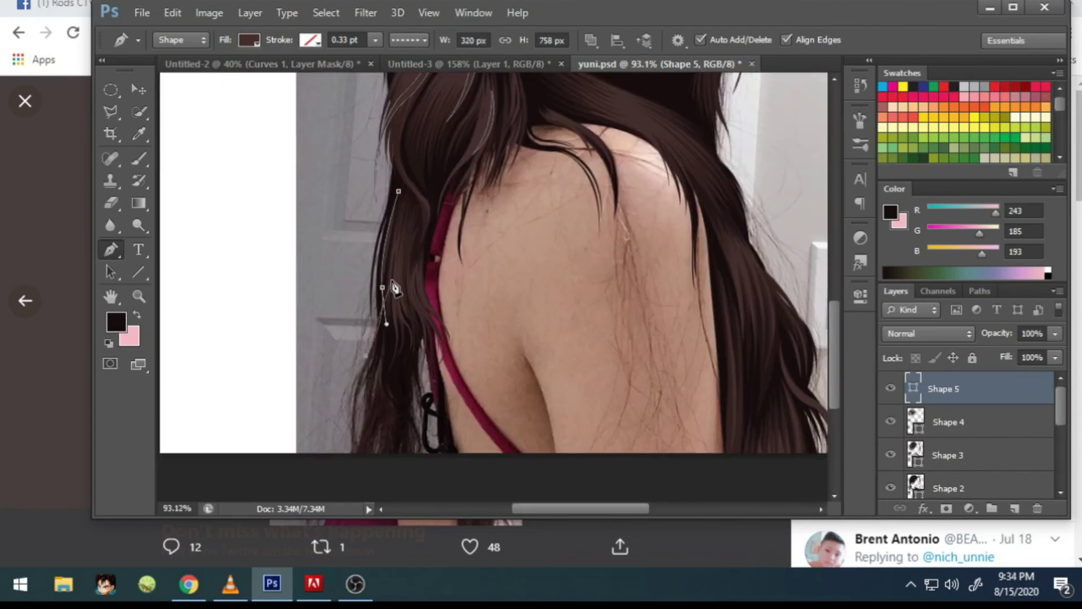
scroll(560, 228, "down", 1)
scroll(558, 226, "up", 1)
left_click_drag(533, 176, 549, 199)
left_click(555, 220)
Step: Draw more strands over the back hair and along the lock near the shoulder
scroll(556, 225, "up", 1)
scroll(559, 215, "down", 2)
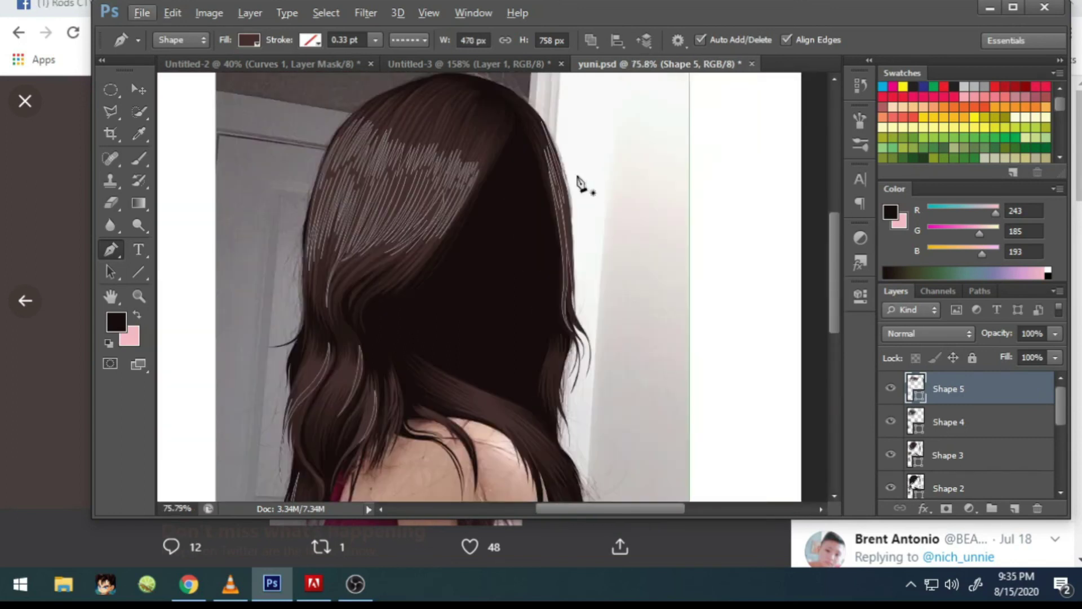
scroll(331, 290, "up", 1)
scroll(584, 197, "up", 1)
left_click(583, 258)
scroll(583, 258, "down", 1)
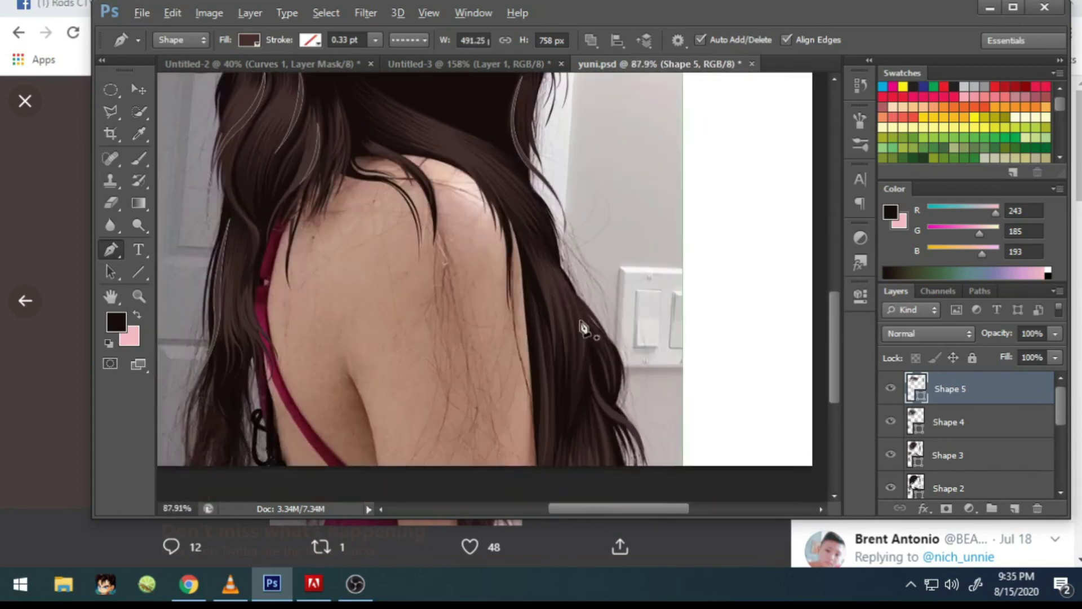
scroll(584, 305, "up", 1)
left_click_drag(427, 162, 516, 199)
scroll(484, 367, "down", 1)
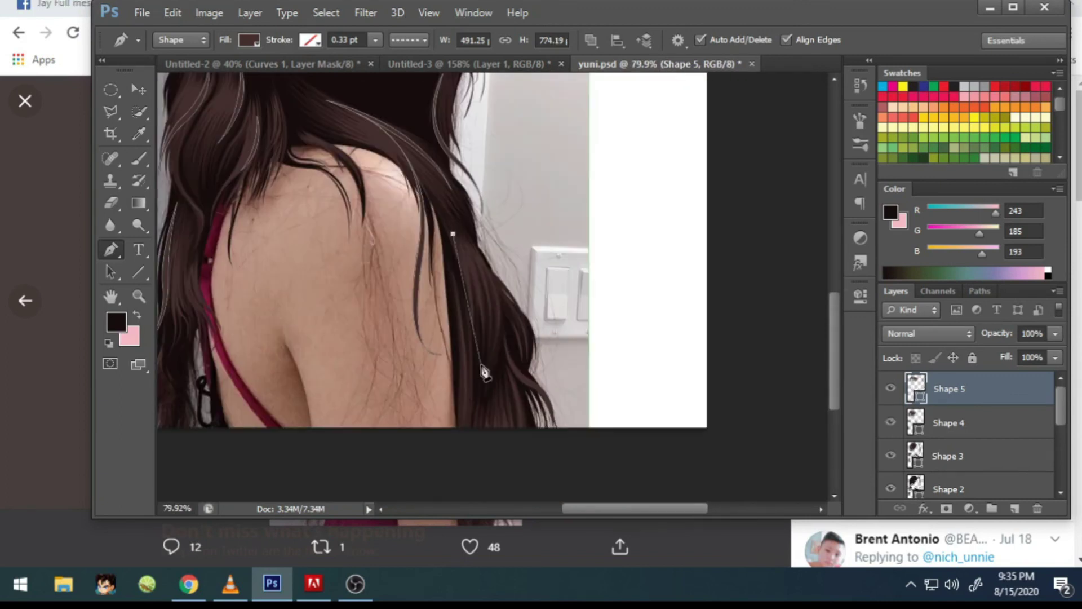
left_click_drag(556, 390, 558, 446)
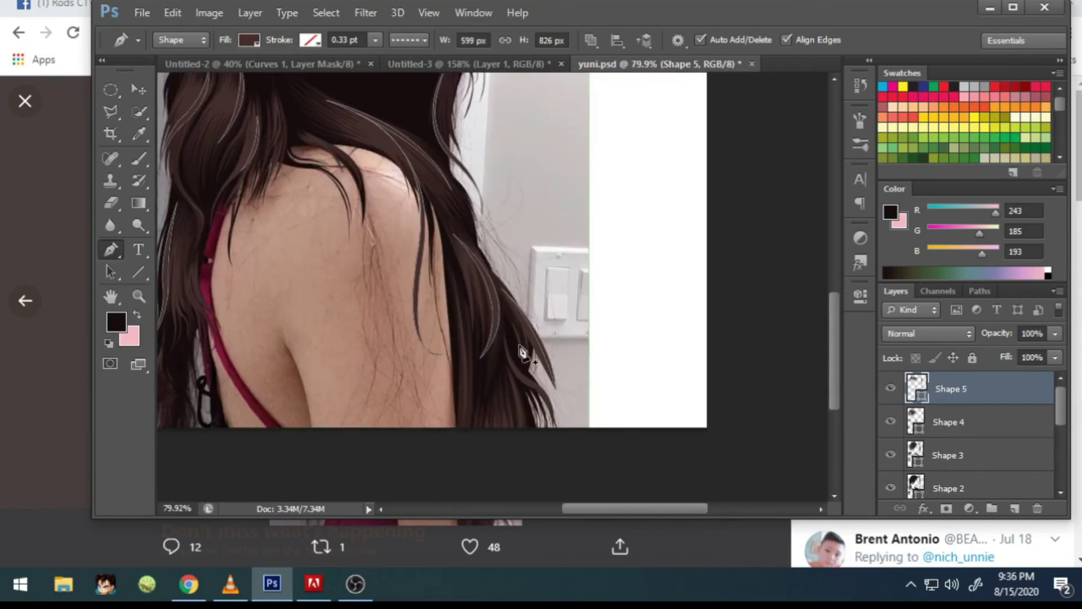
Step: Pan left and zoom out to view the strands across the whole hair
scroll(633, 353, "up", 1)
scroll(682, 370, "left", 2)
scroll(696, 343, "left", 1)
scroll(697, 343, "left", 4)
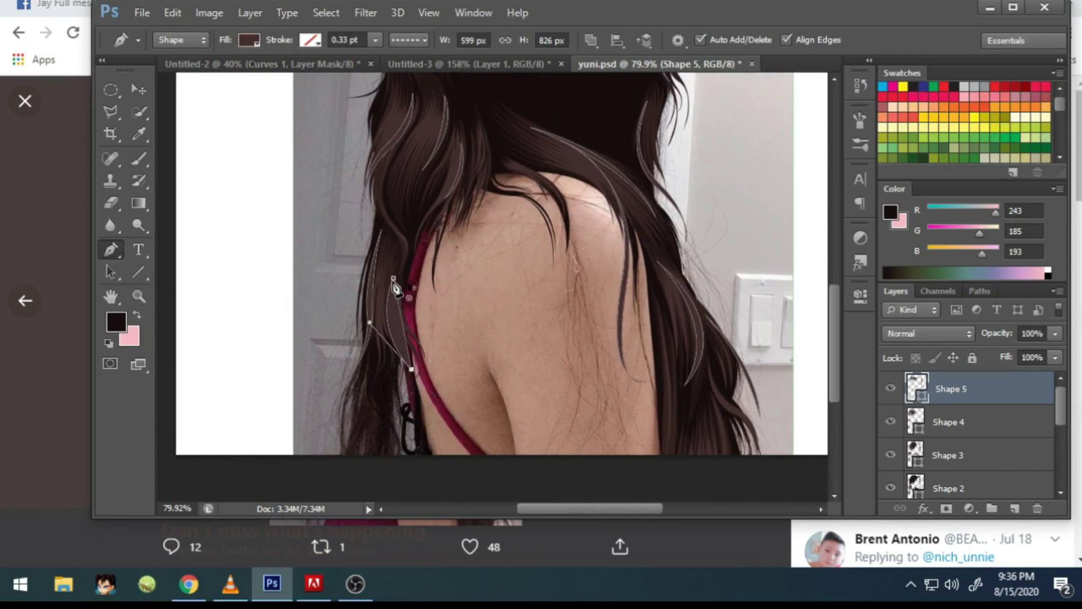
scroll(462, 287, "down", 1)
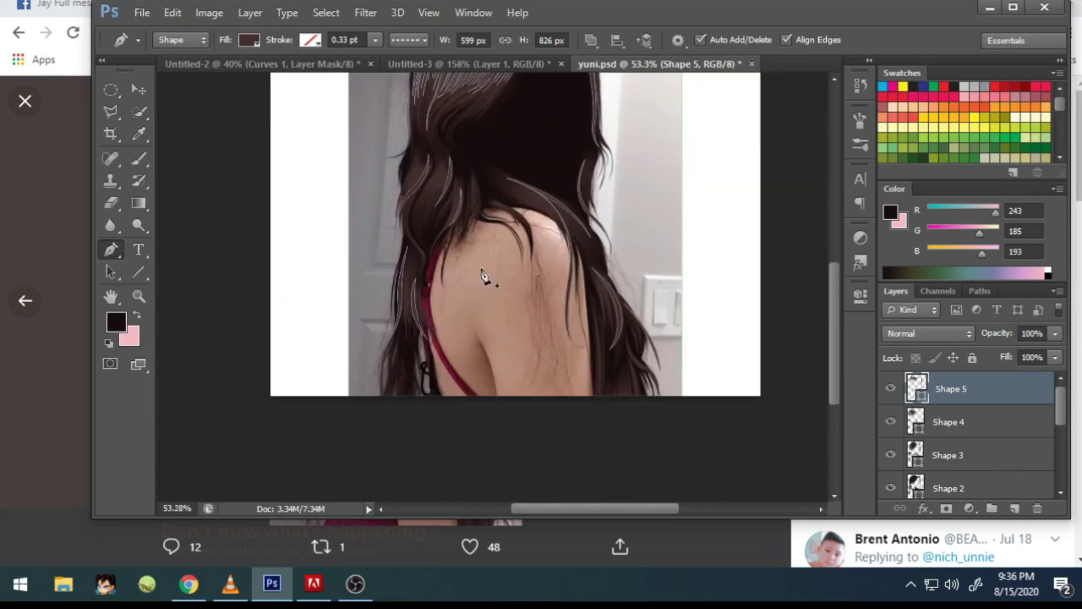
scroll(451, 290, "down", 2)
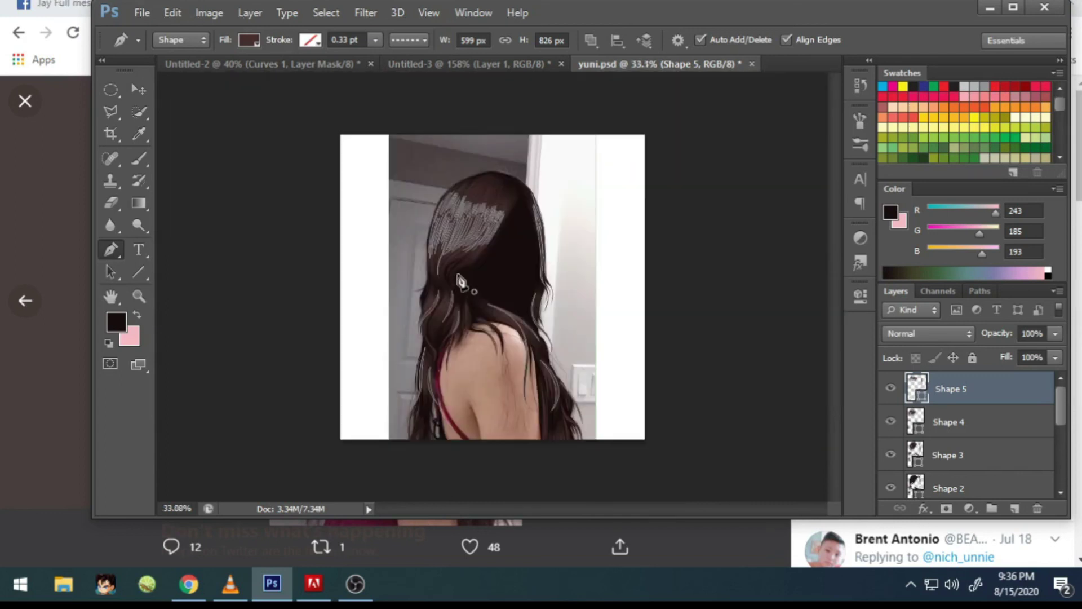
Step: Set Shape 5's fill to brown 634b4b in the Color Picker, then switch to the Move tool
left_click(250, 39)
left_click(330, 74)
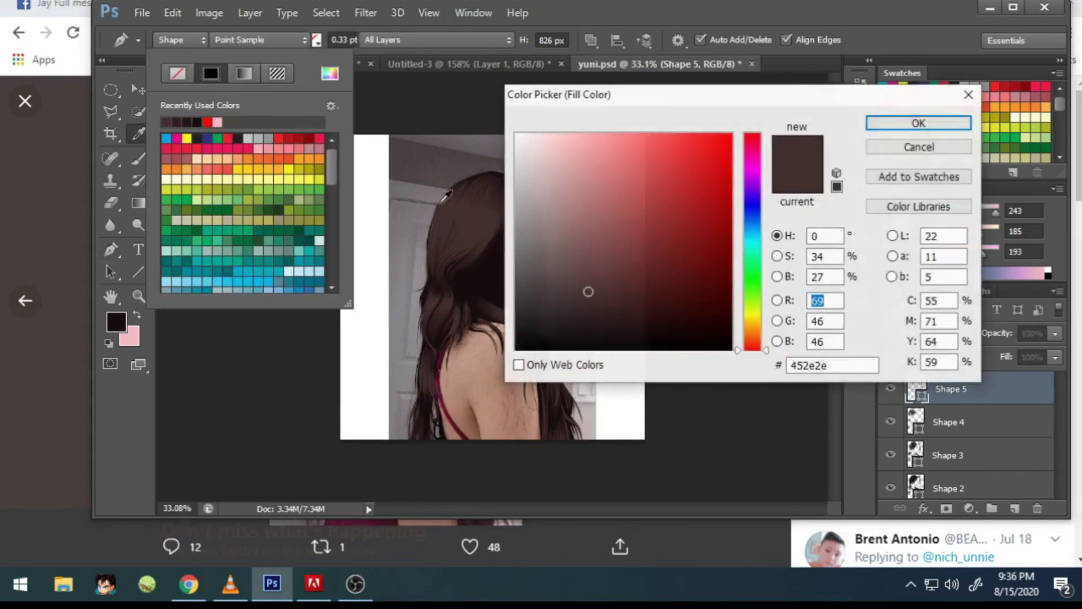
left_click(567, 268)
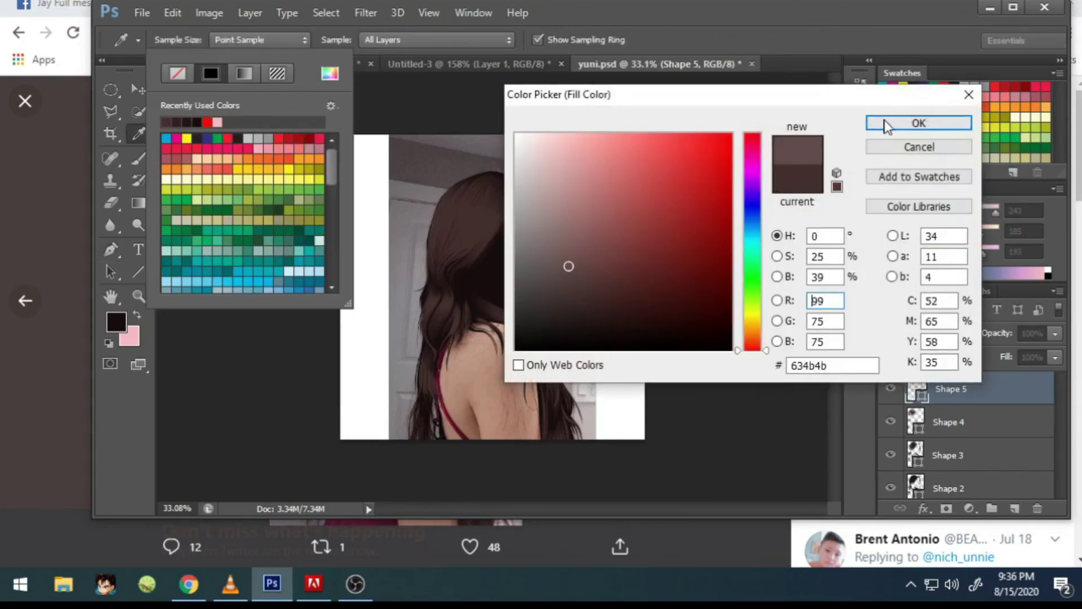
left_click(886, 126)
key("v")
scroll(513, 189, "up", 3)
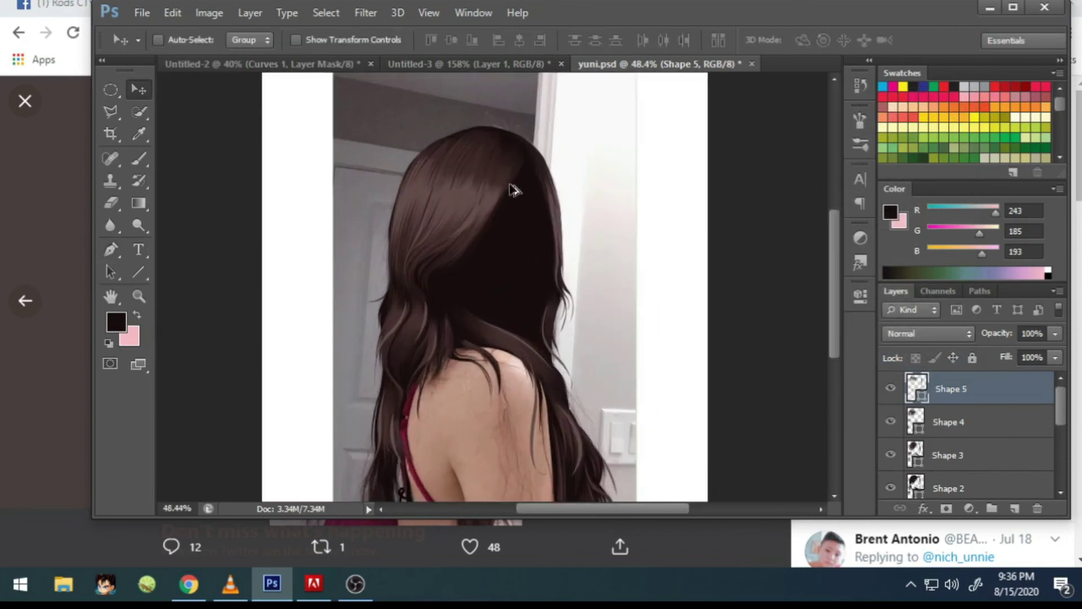
scroll(511, 186, "down", 1)
scroll(510, 186, "down", 1)
scroll(511, 186, "down", 1)
scroll(510, 186, "down", 1)
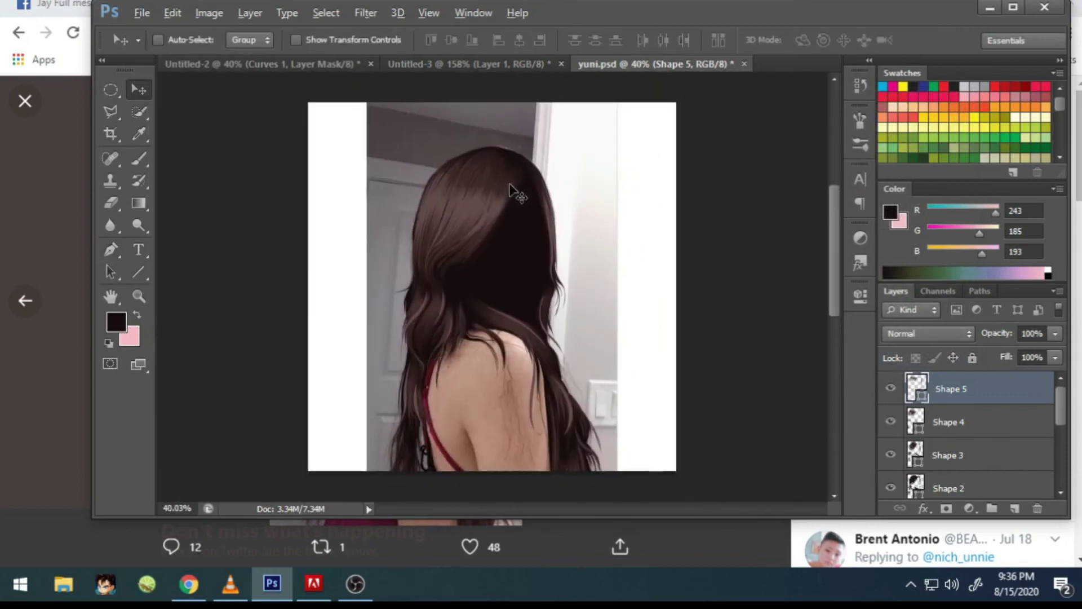
scroll(511, 187, "up", 1)
scroll(511, 188, "up", 2)
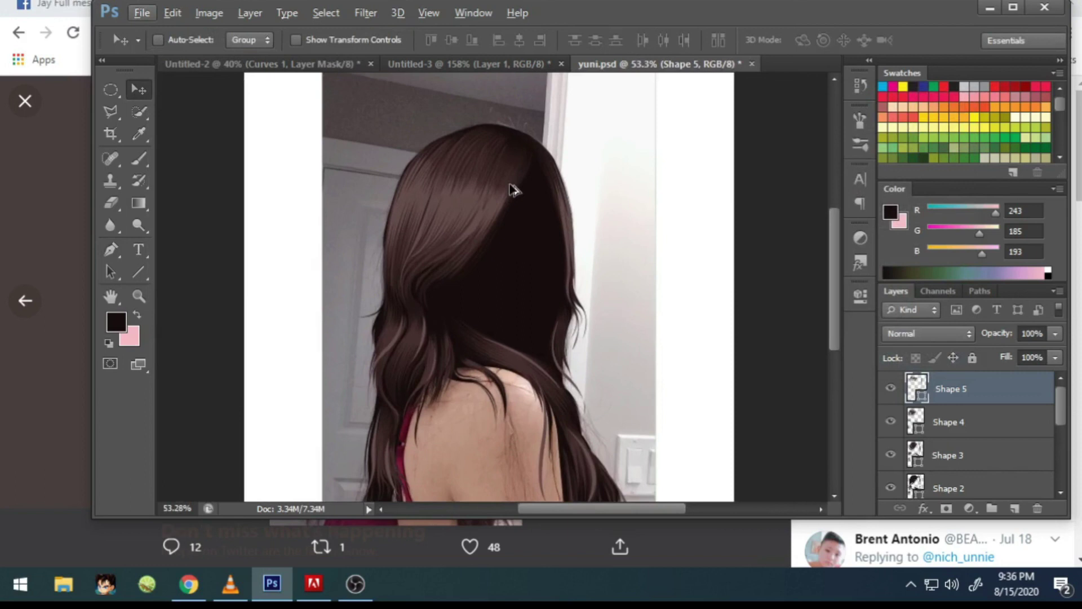